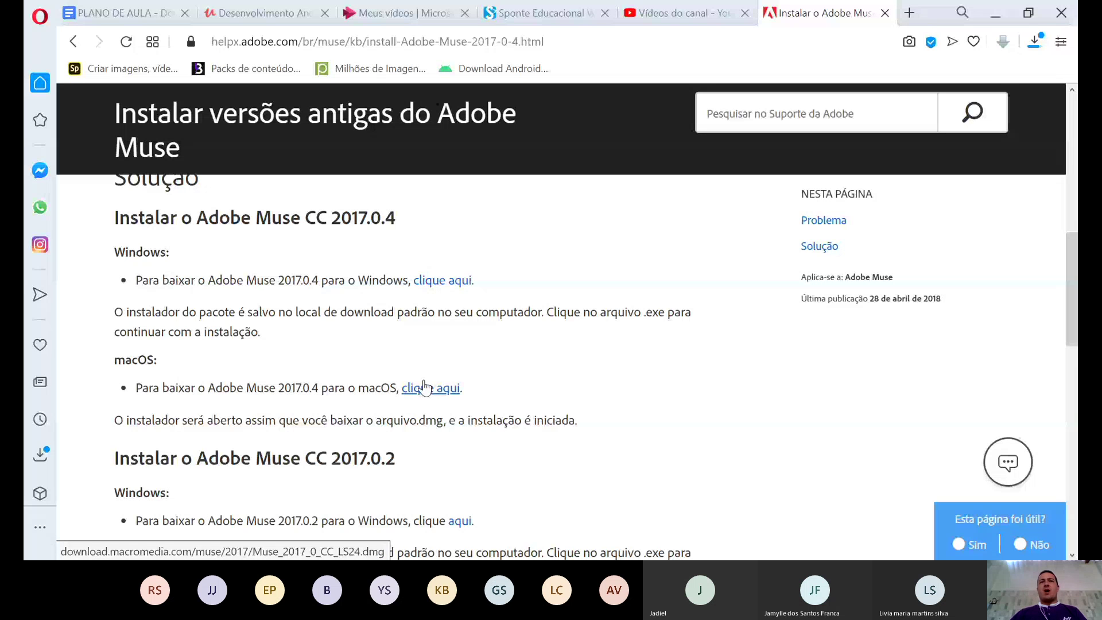
Select the Set-up application in the Muse_2017_0_CC_LS24 folder, and check the meeting chat in Microsoft Teams.
scroll(393, 301, down, 3)
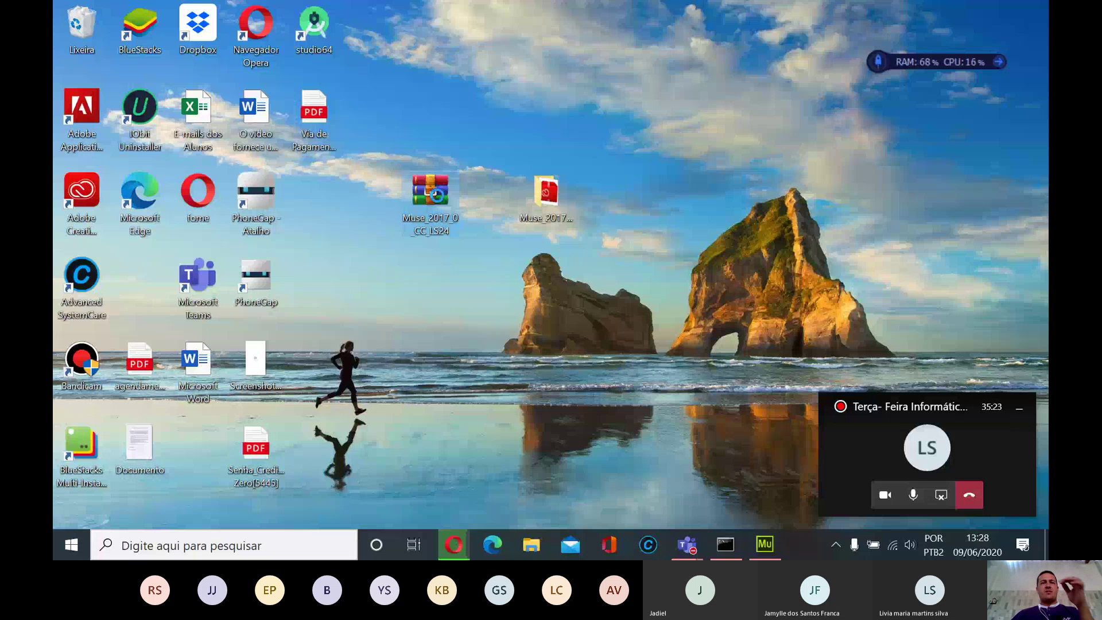
click(506, 353)
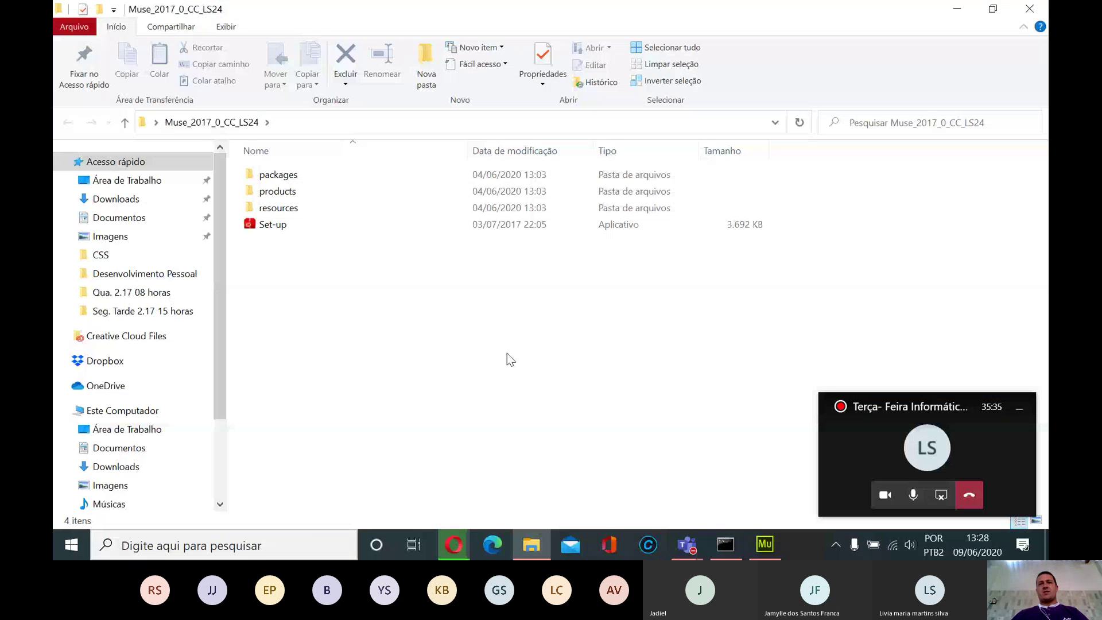
mouse_move(721, 558)
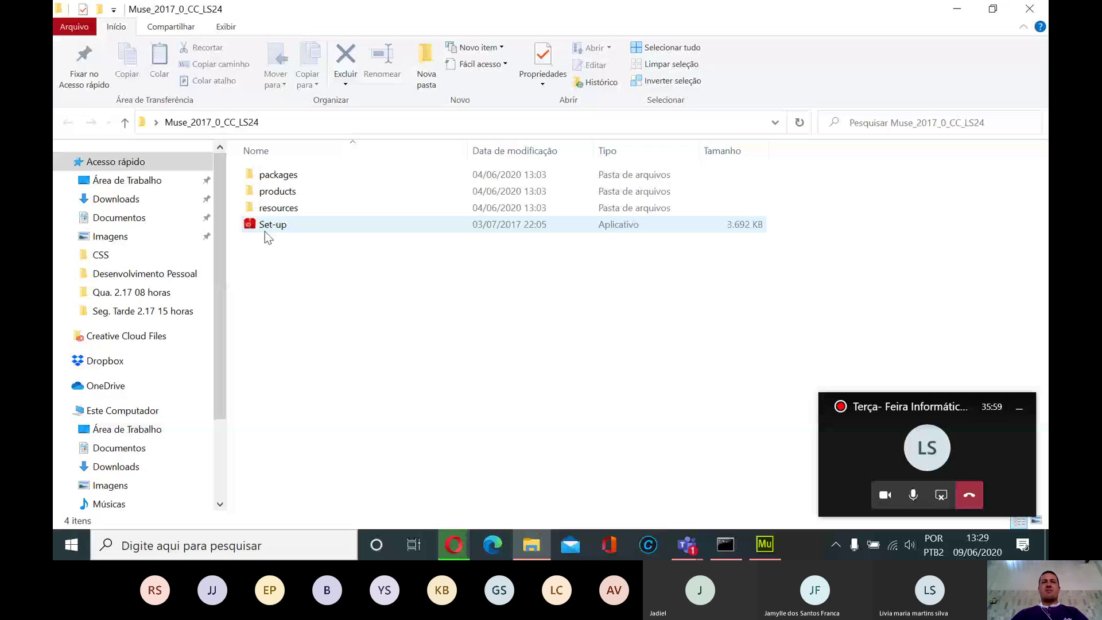
click(266, 225)
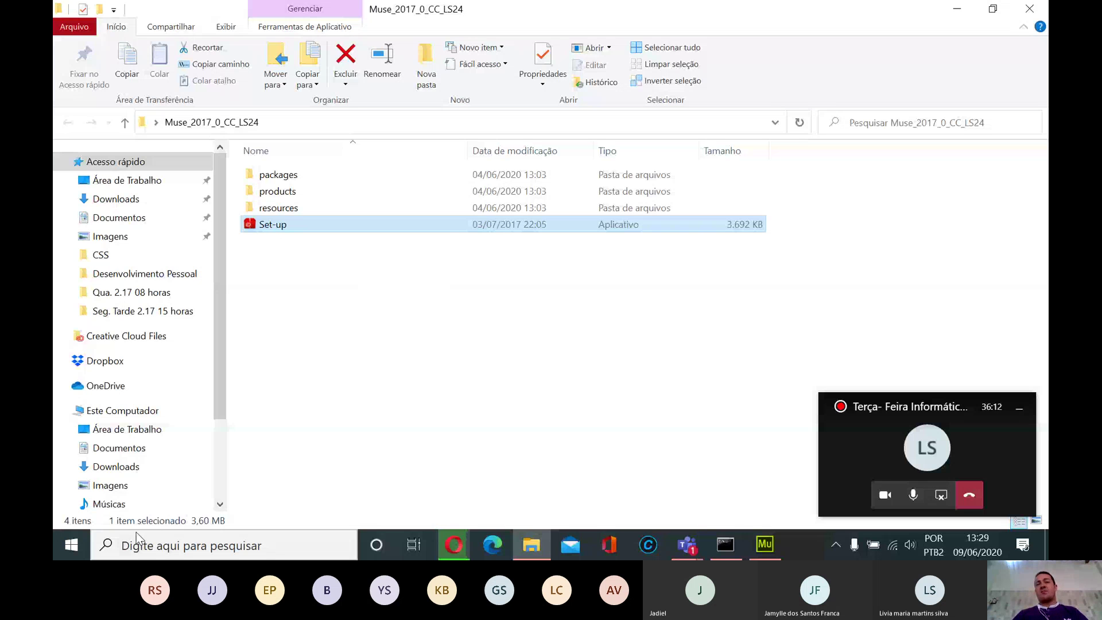
click(702, 551)
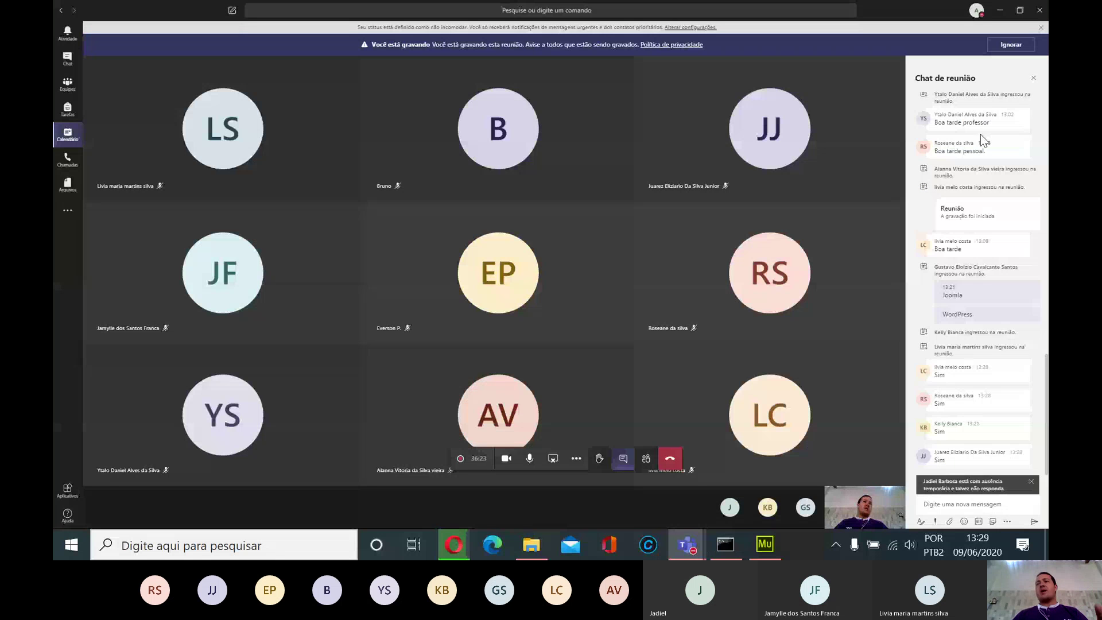
key(alt+Tab)
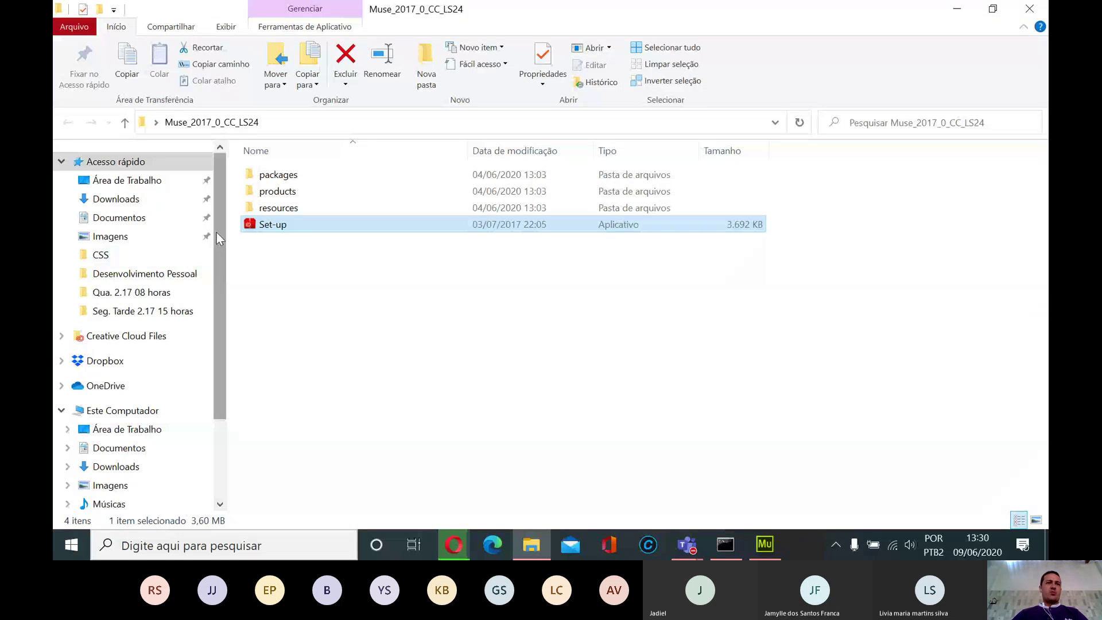
Open the AMT Emulator 0.9.2 folder on Novo volume (D:) under Programas, Adobe_Muse_CC_2018_v2018.1.0.266x64, Crack.
scroll(216, 232, down, 2)
click(129, 454)
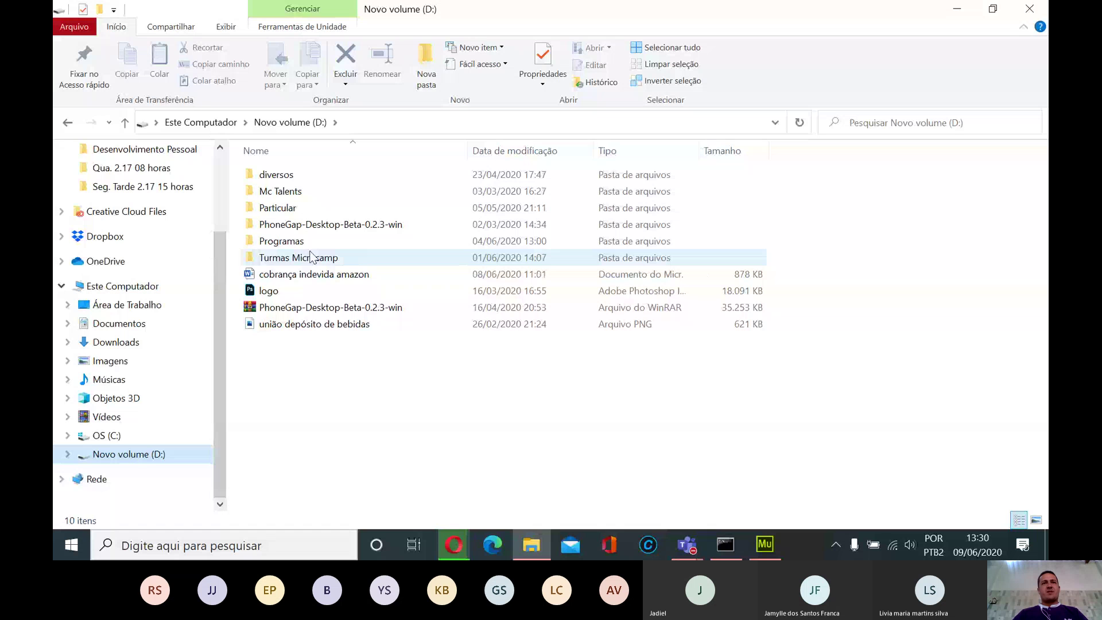
double_click(281, 241)
double_click(282, 267)
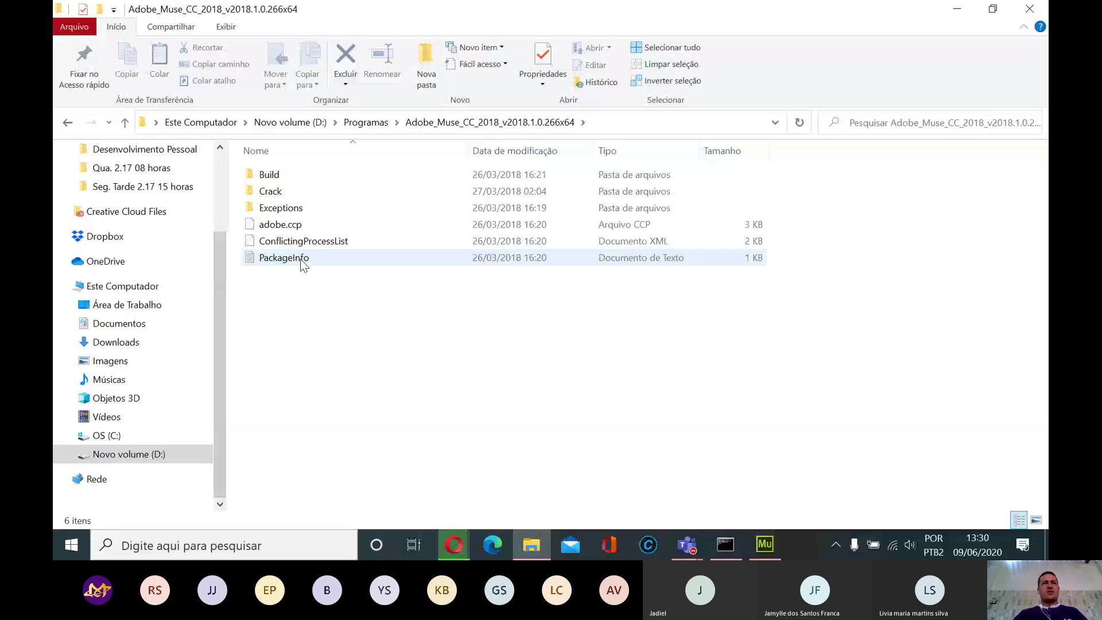
double_click(278, 197)
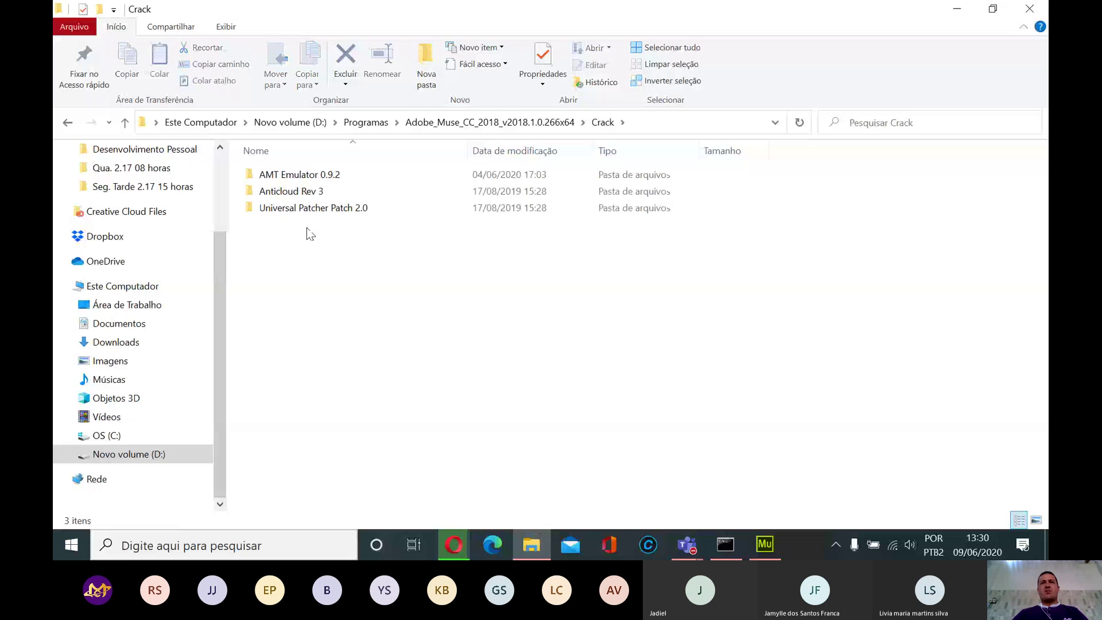
double_click(299, 174)
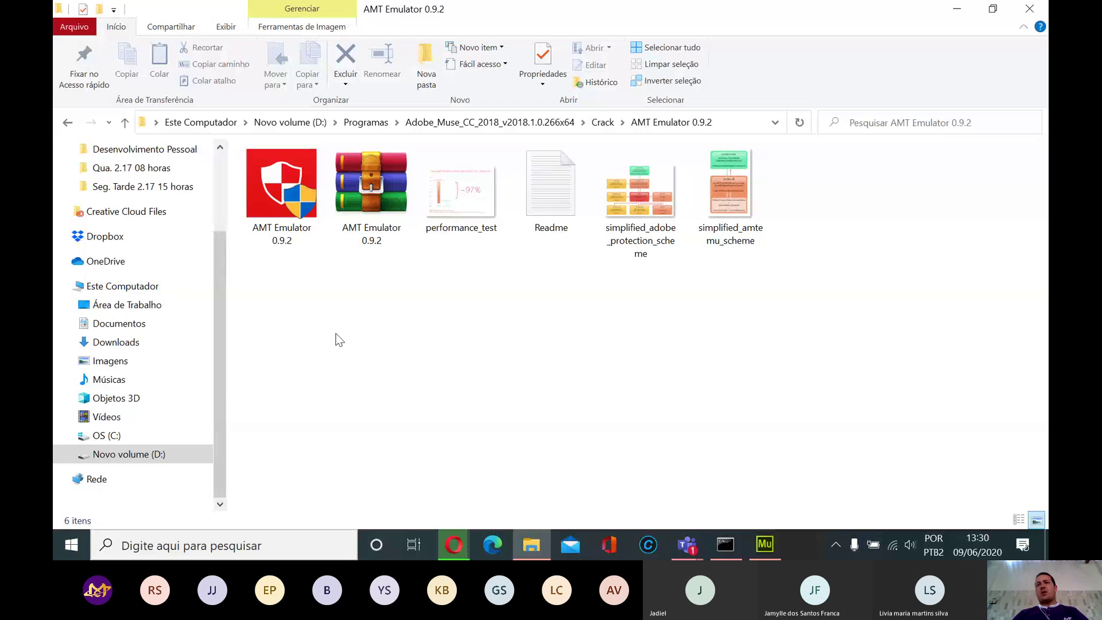
Check the Microsoft Teams meeting chat, return to the folder, and run the AMT Emulator 0.9.2 application as administrator.
key(alt+Tab)
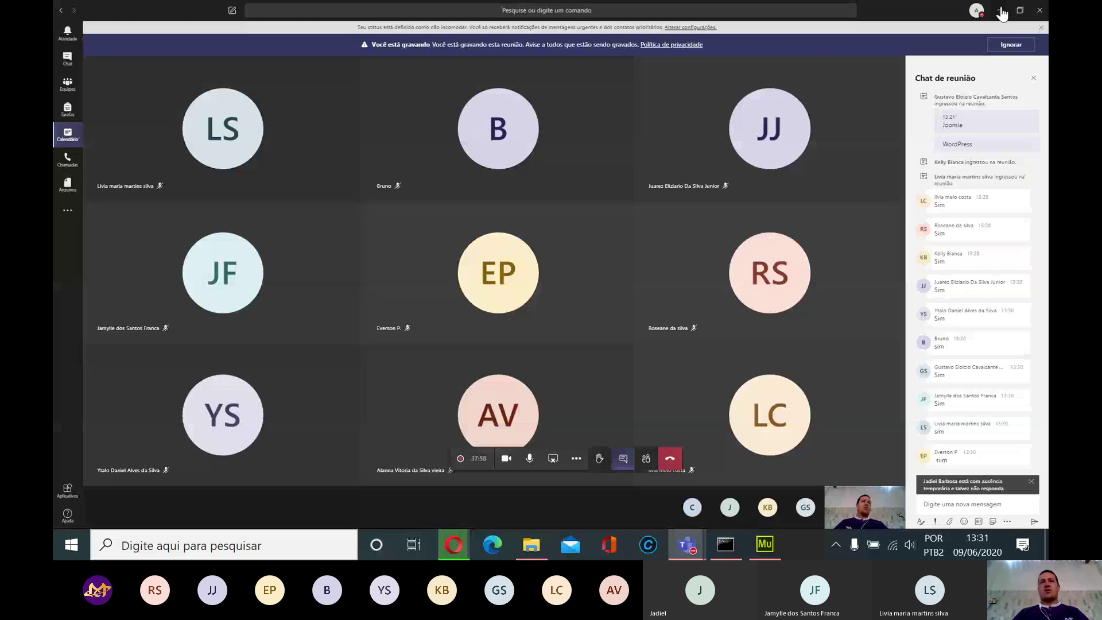
click(1001, 11)
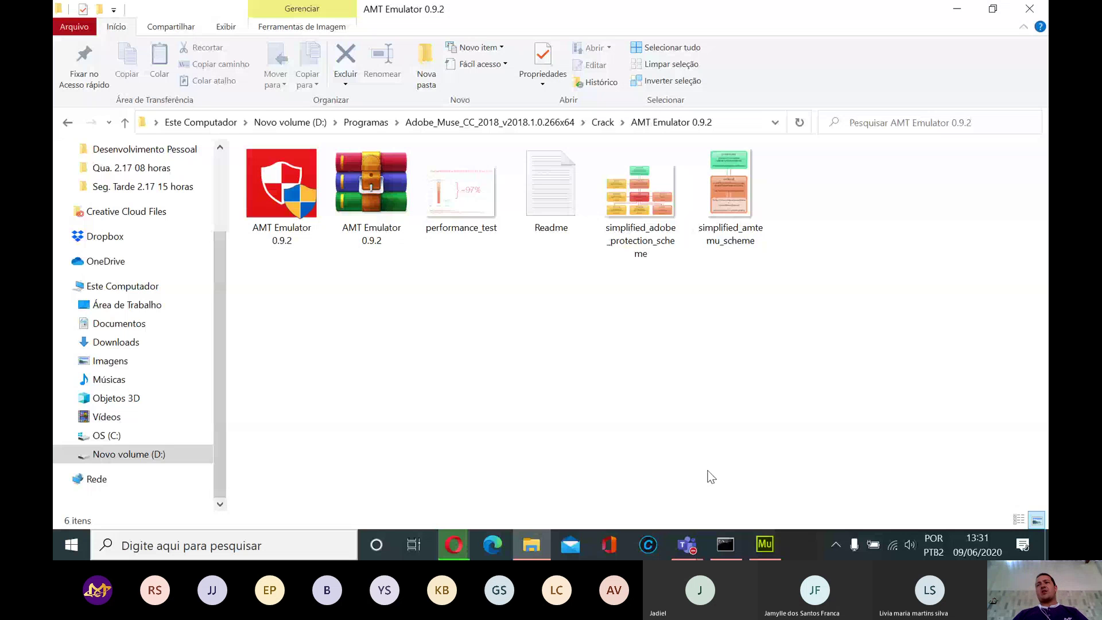
double_click(290, 198)
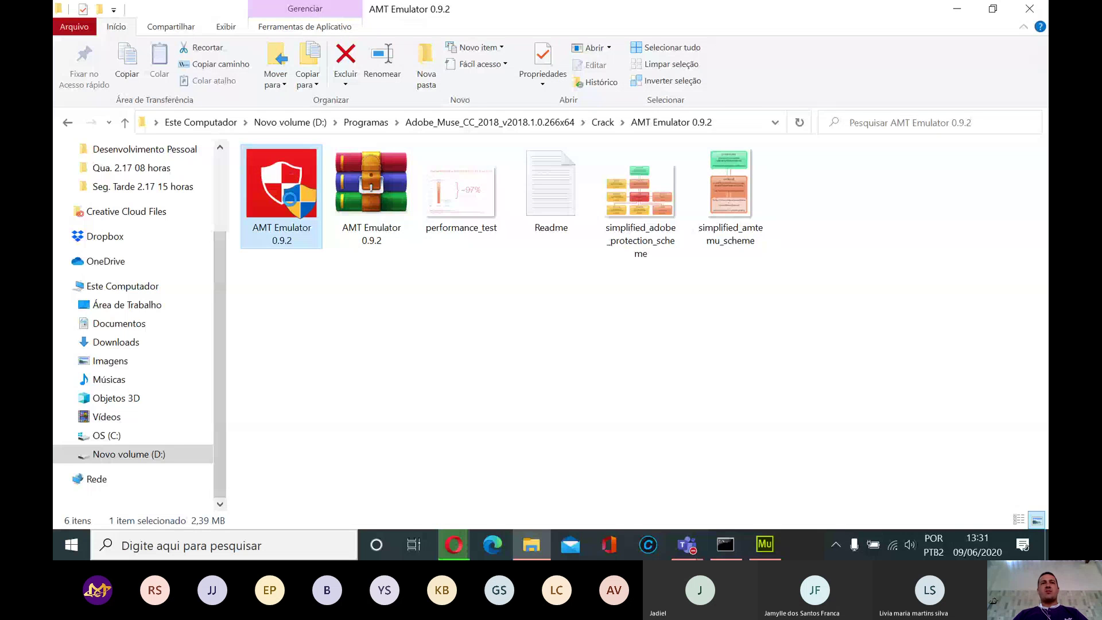
right_click(292, 198)
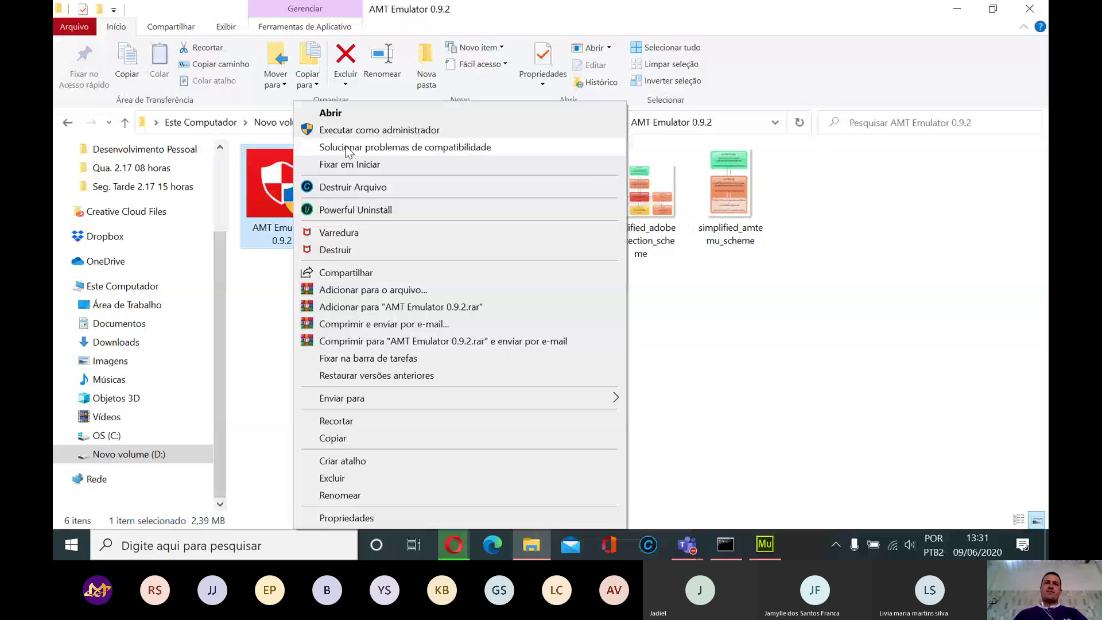
click(349, 131)
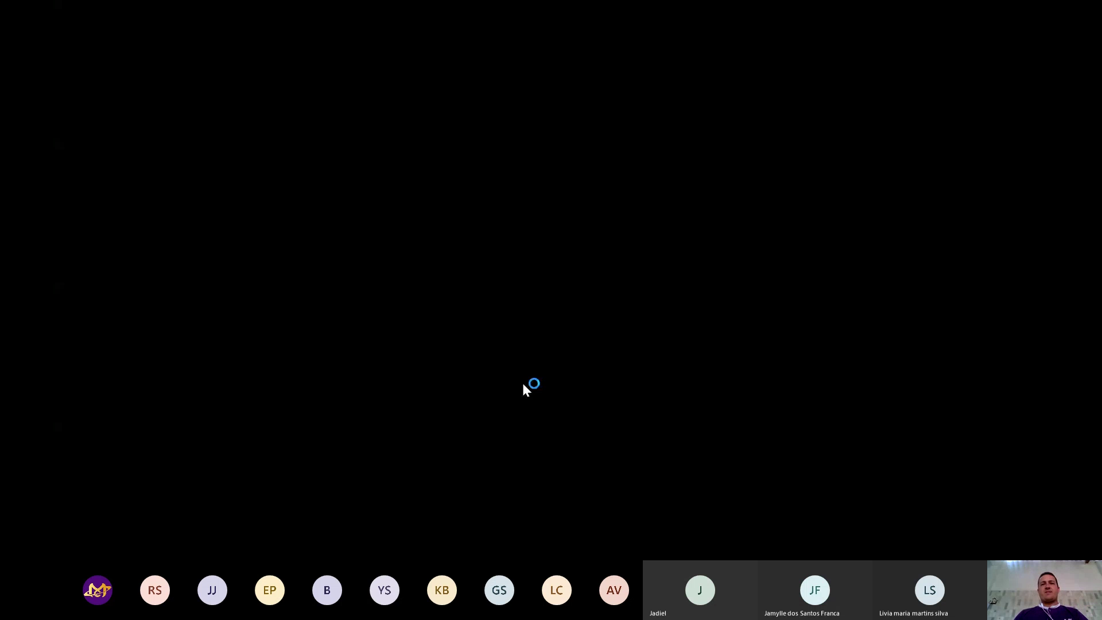
click(523, 383)
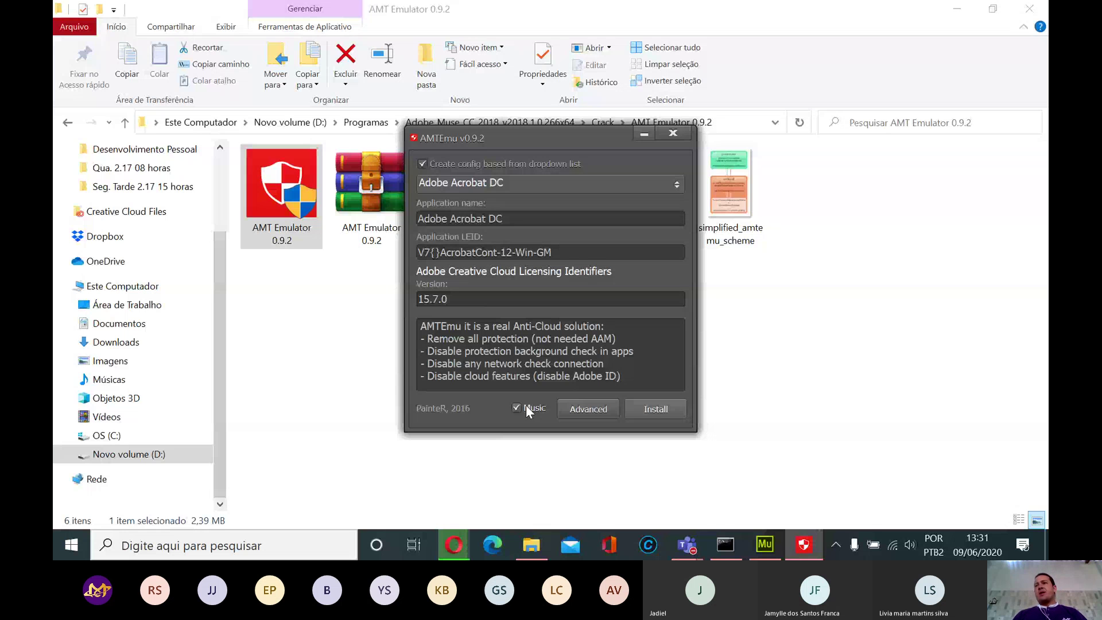
Turn off the music and choose Adobe Muse CC as the application in AMTEmu.
click(526, 406)
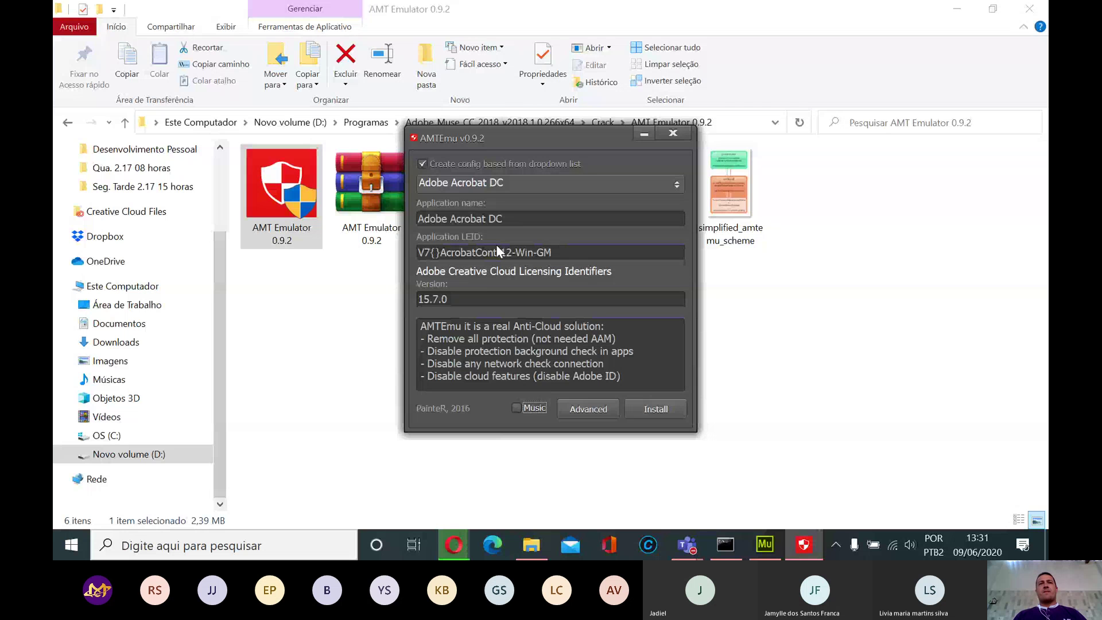
click(448, 186)
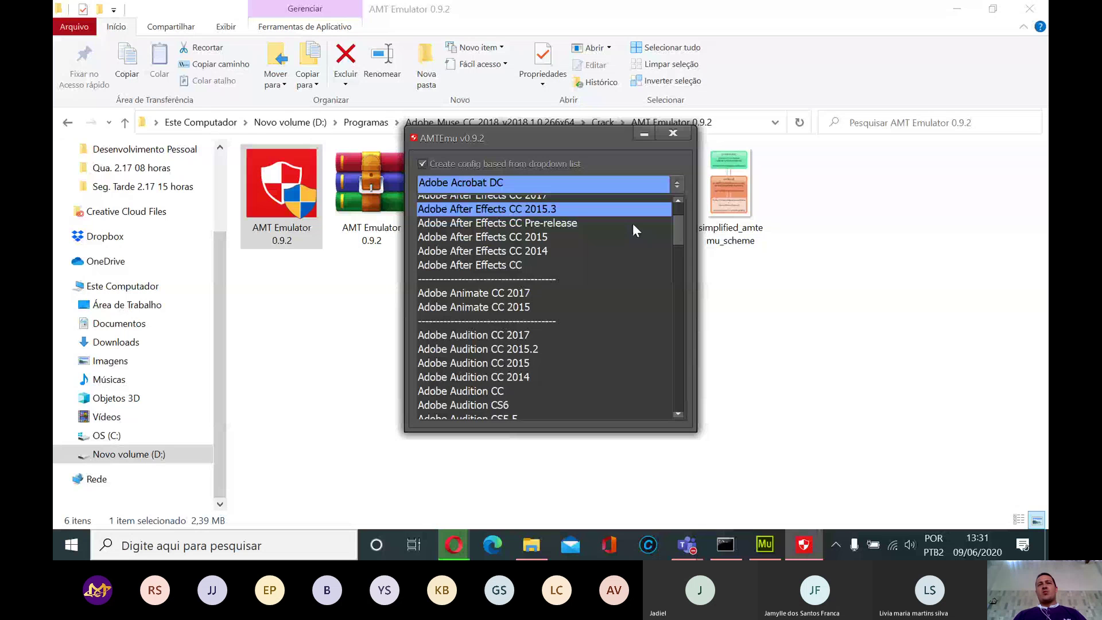
scroll(634, 227, down, 10)
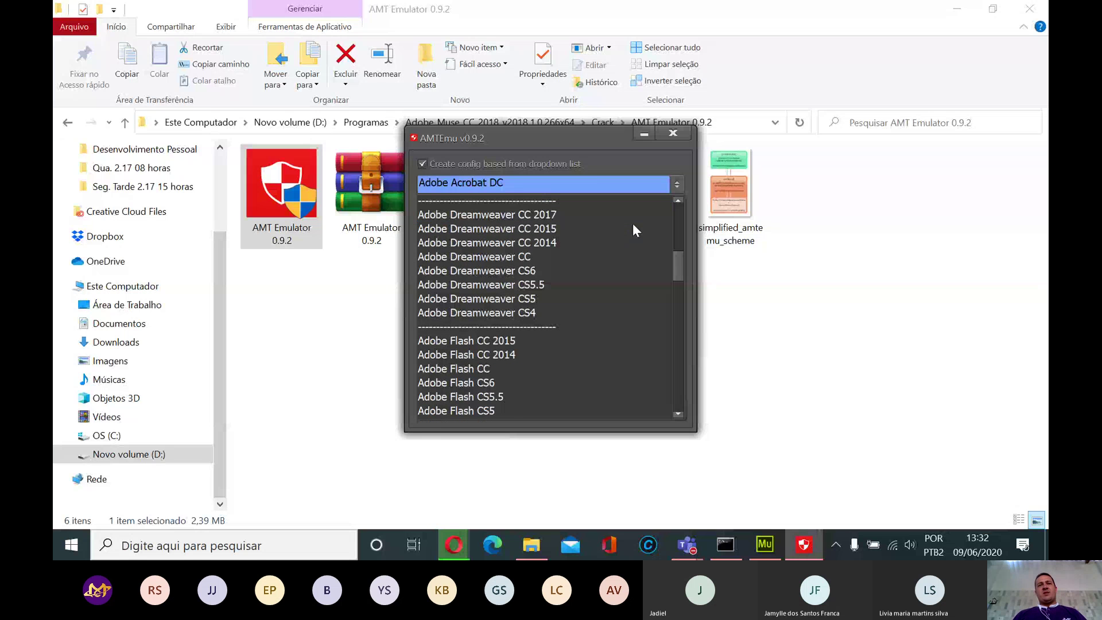
scroll(633, 225, down, 10)
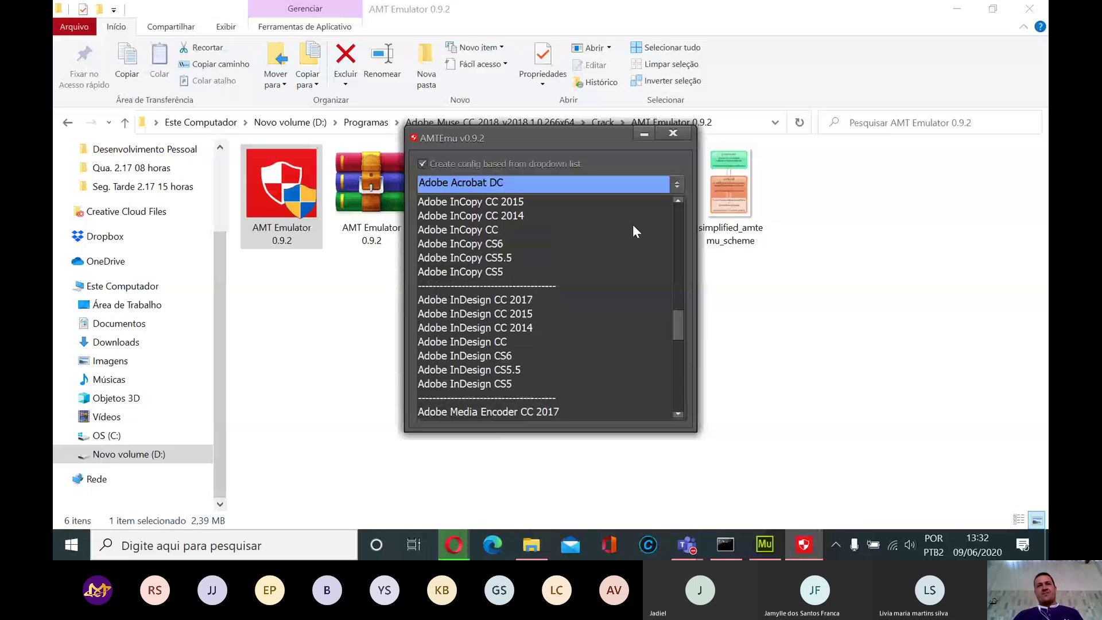
scroll(625, 228, down, 8)
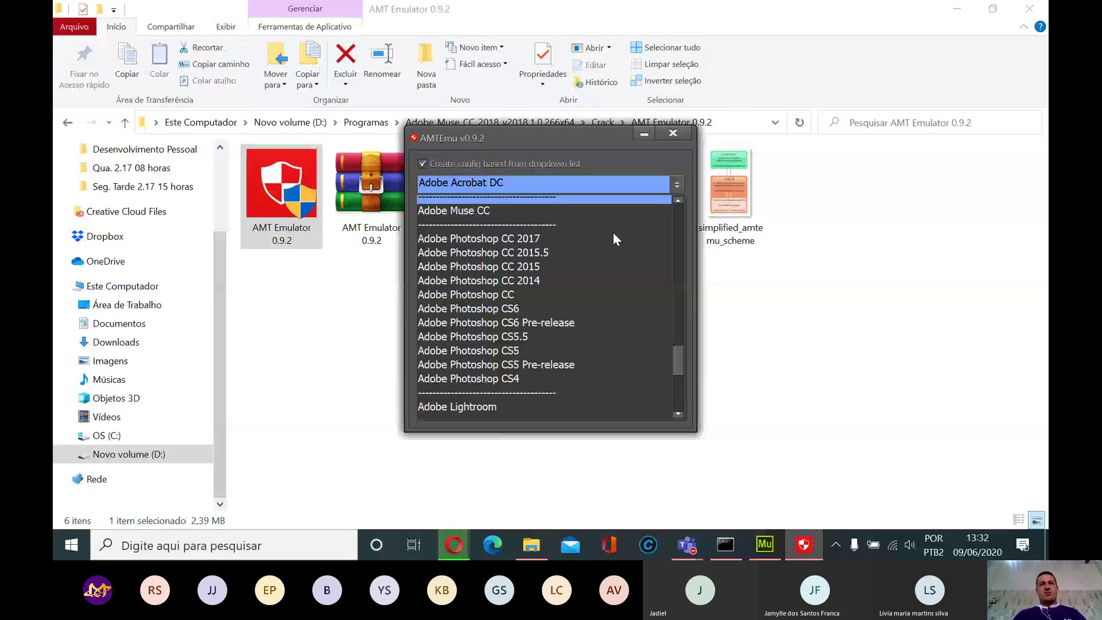
scroll(502, 295, up, 2)
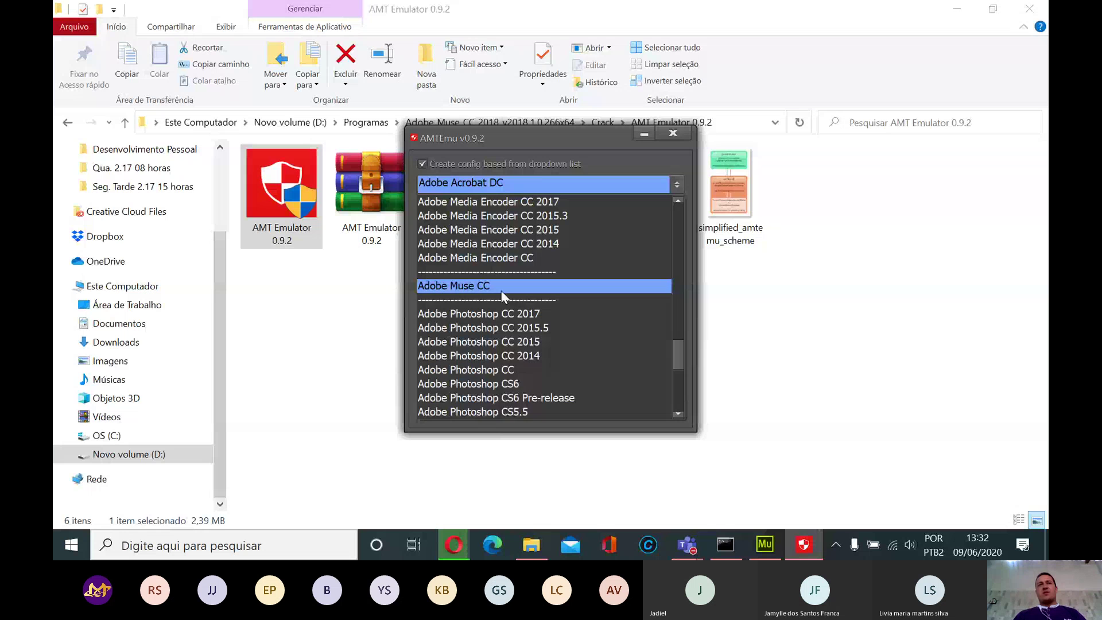
click(502, 286)
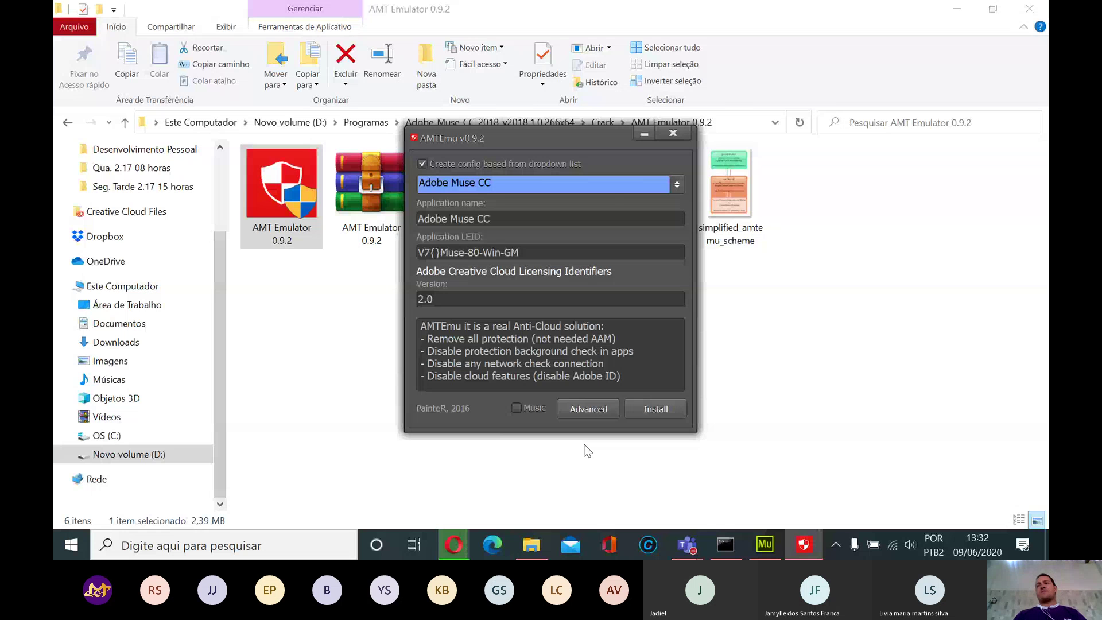
Enable forcing the application language to pt_BR in the advanced options and accept them.
click(577, 409)
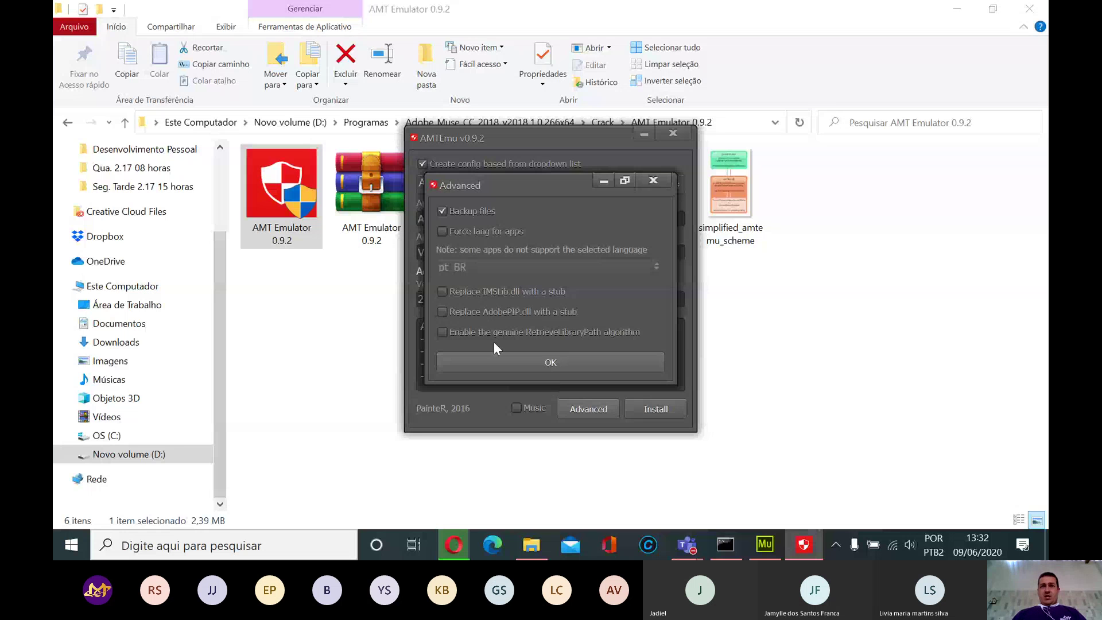
click(459, 232)
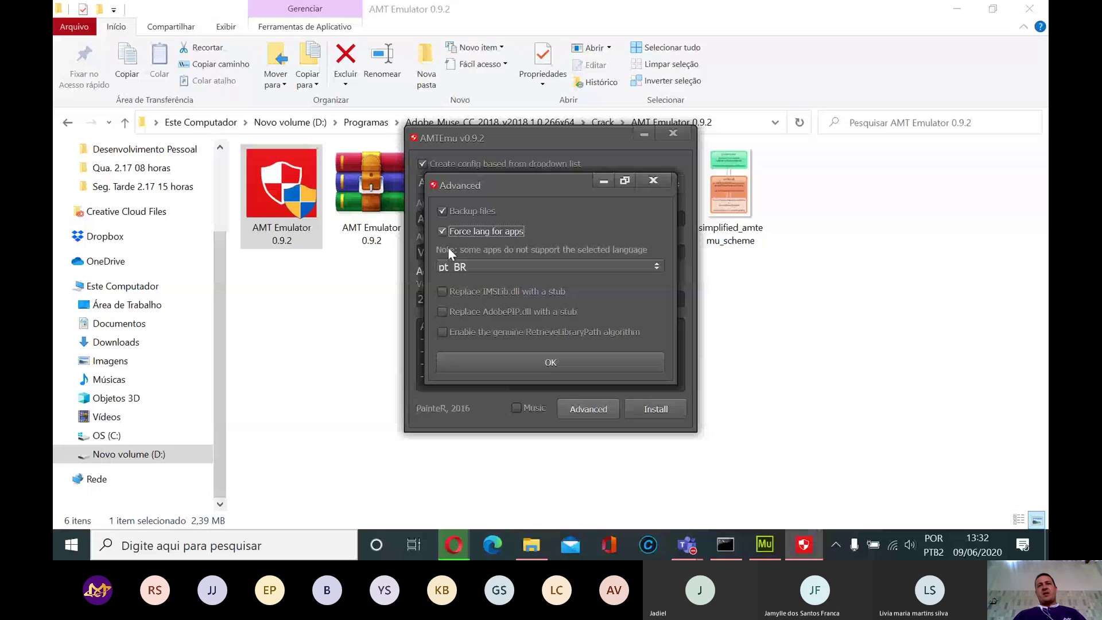
click(566, 359)
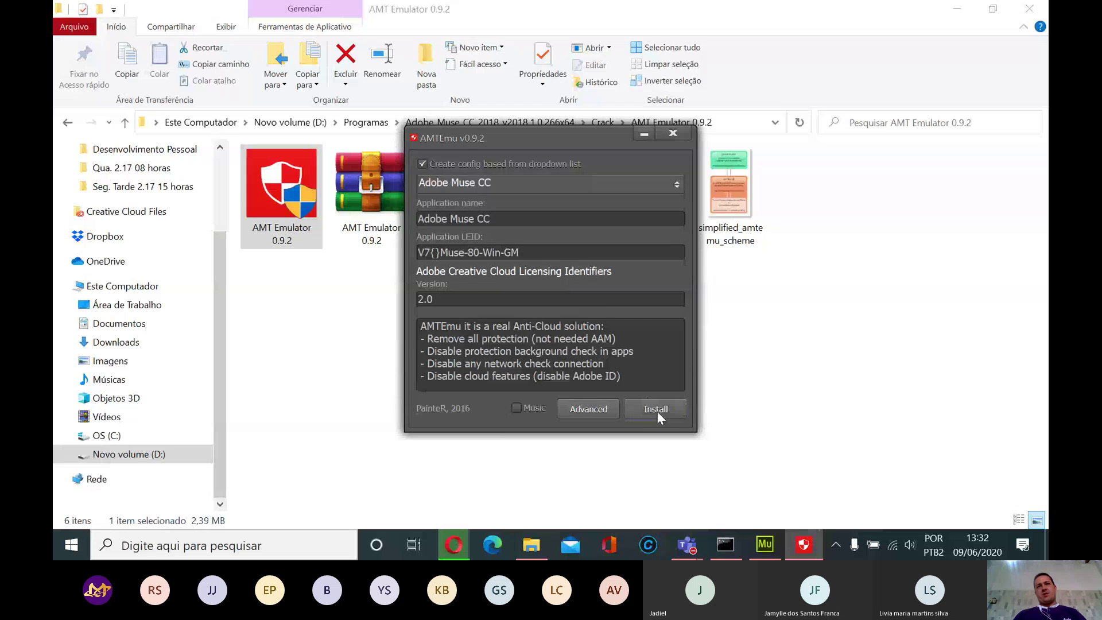
Start the AMTEmu installation and browse to the Adobe Muse CC 2018 folder in OS (C:) under Arquivos de Programas, Adobe.
click(657, 411)
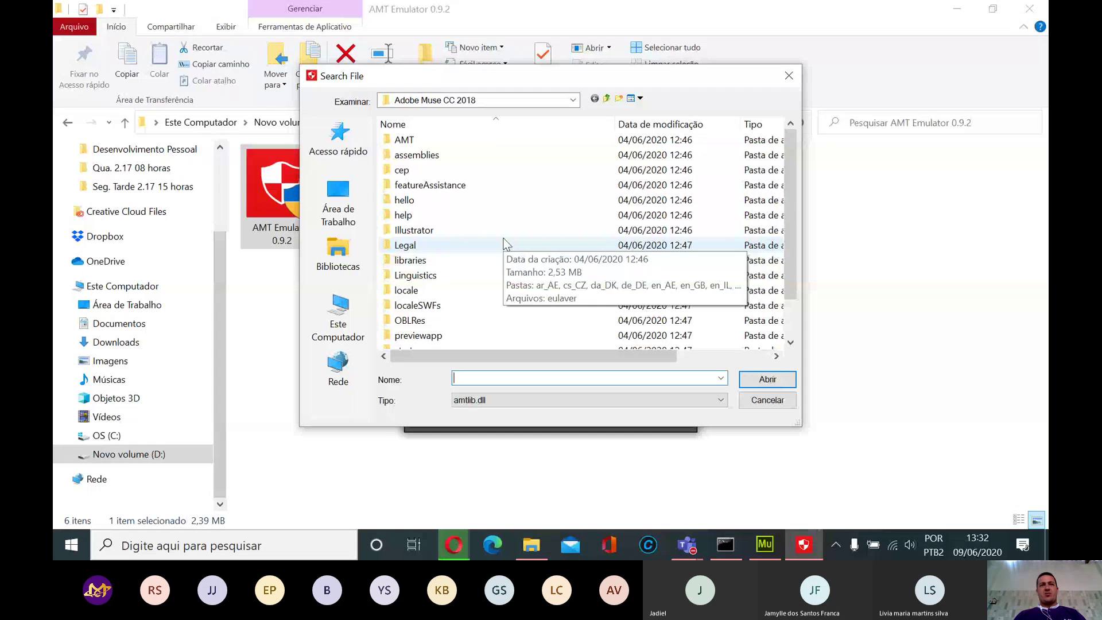
click(356, 322)
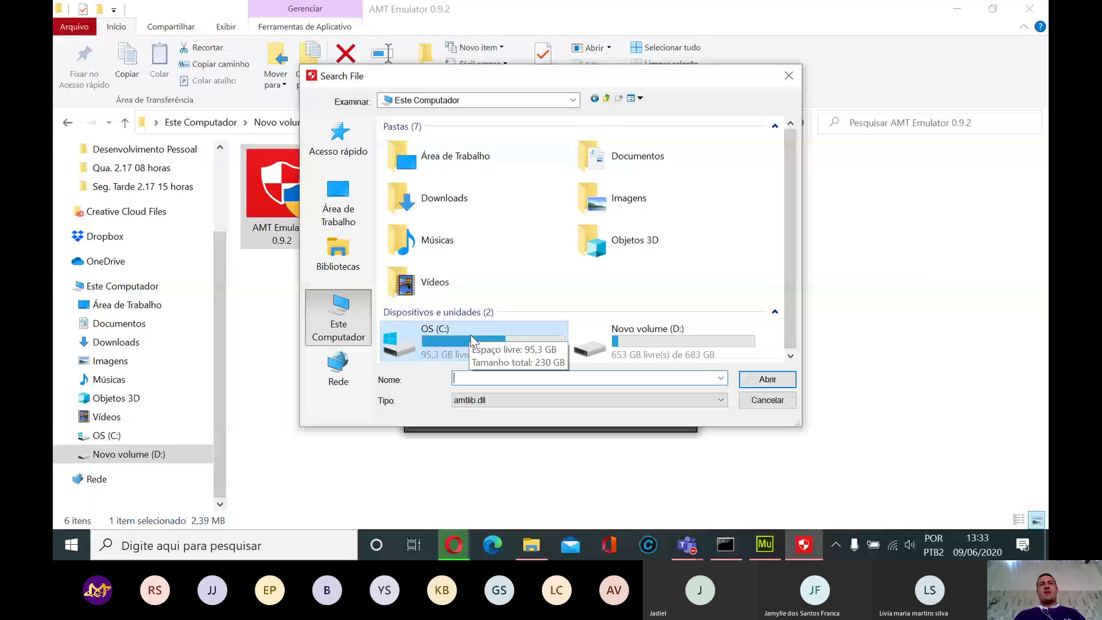
double_click(472, 340)
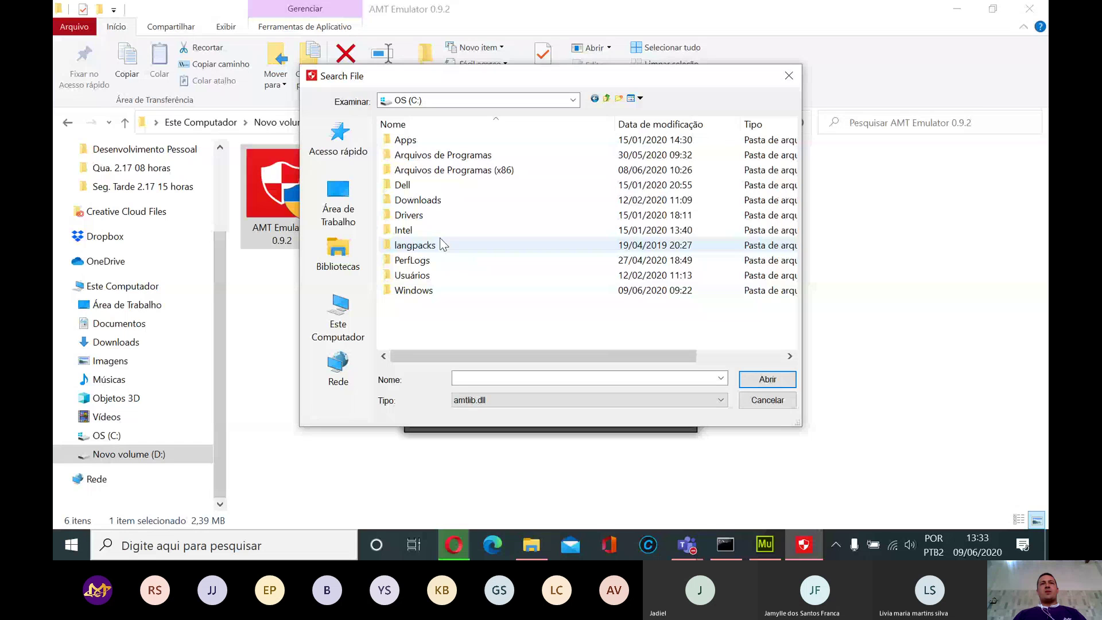
double_click(429, 155)
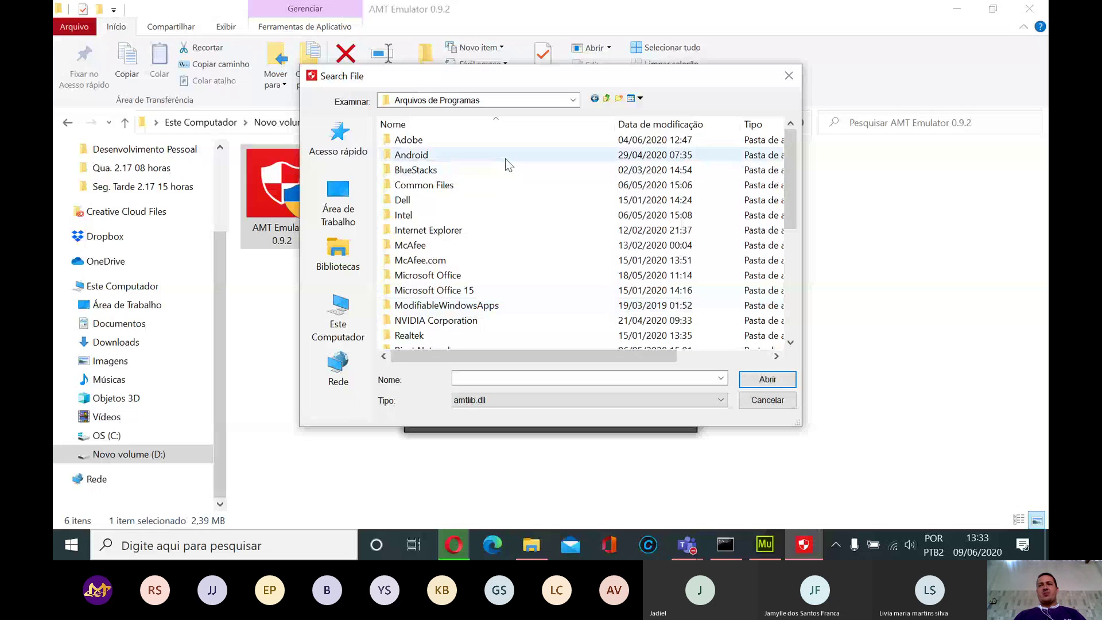
double_click(409, 140)
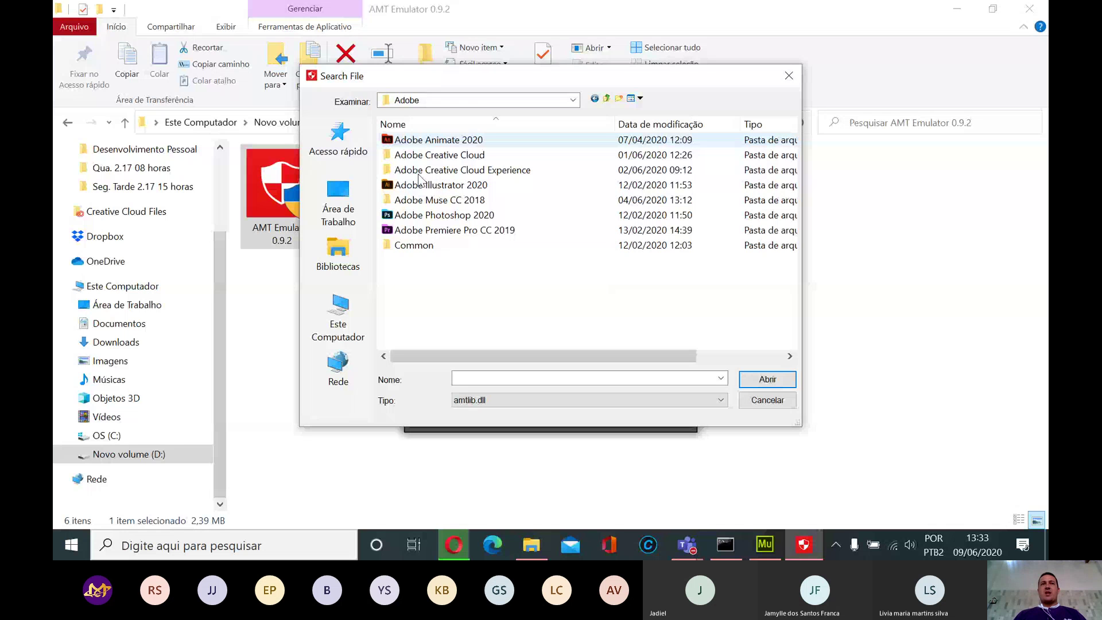
click(457, 170)
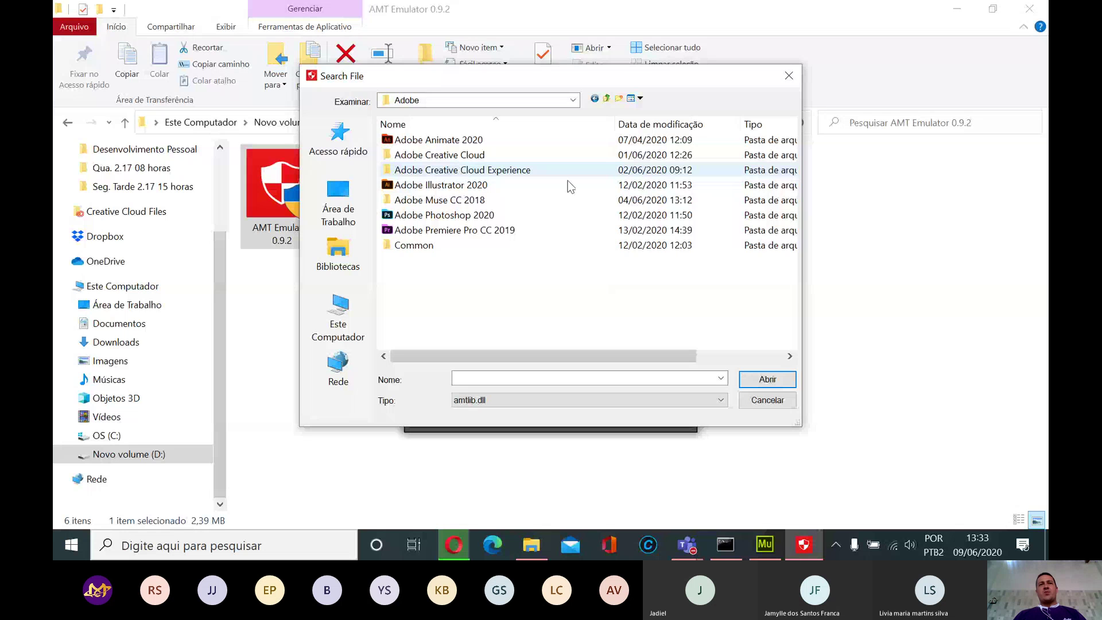
click(459, 204)
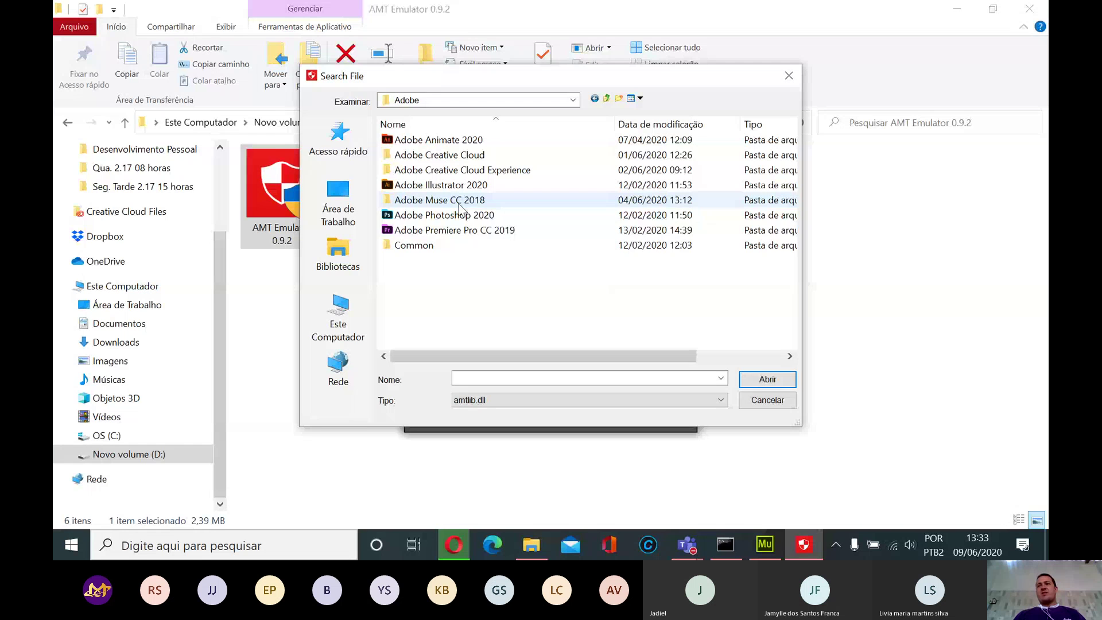
double_click(459, 201)
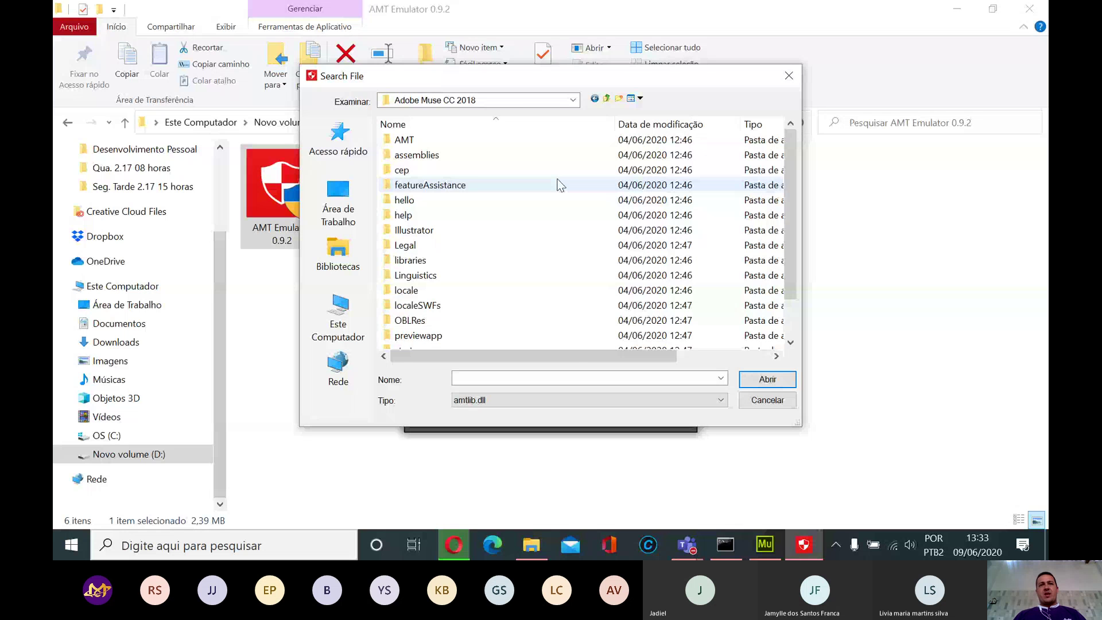
Choose the amtlib.dll file from the Adobe Muse CC 2018 folder as the emulator's target, and close AMTEmu once it has run.
scroll(404, 338, down, 1)
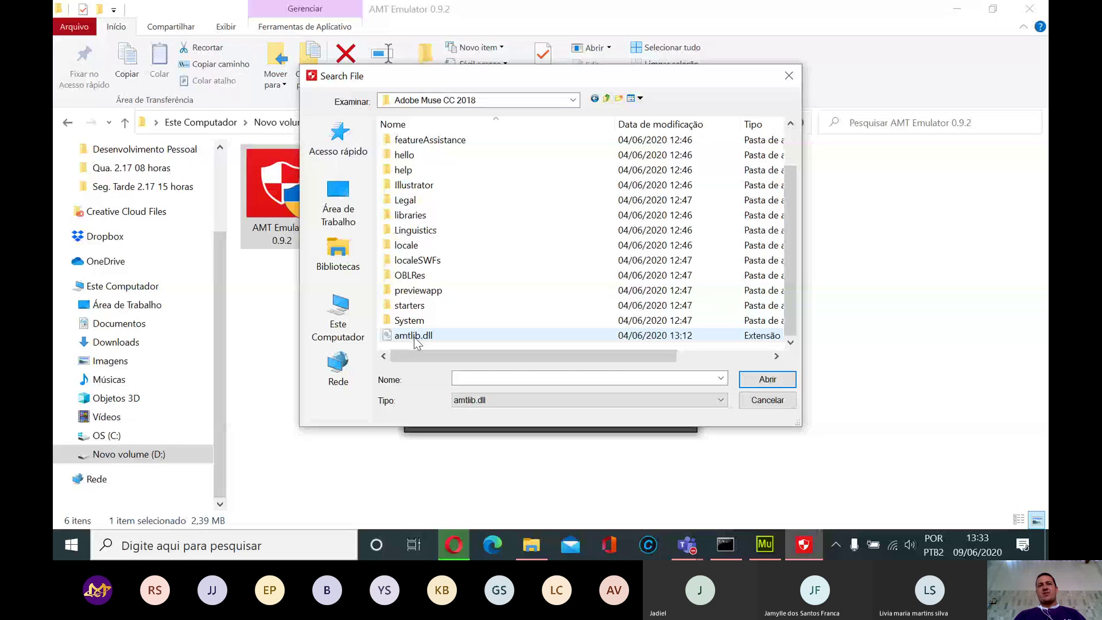
click(411, 336)
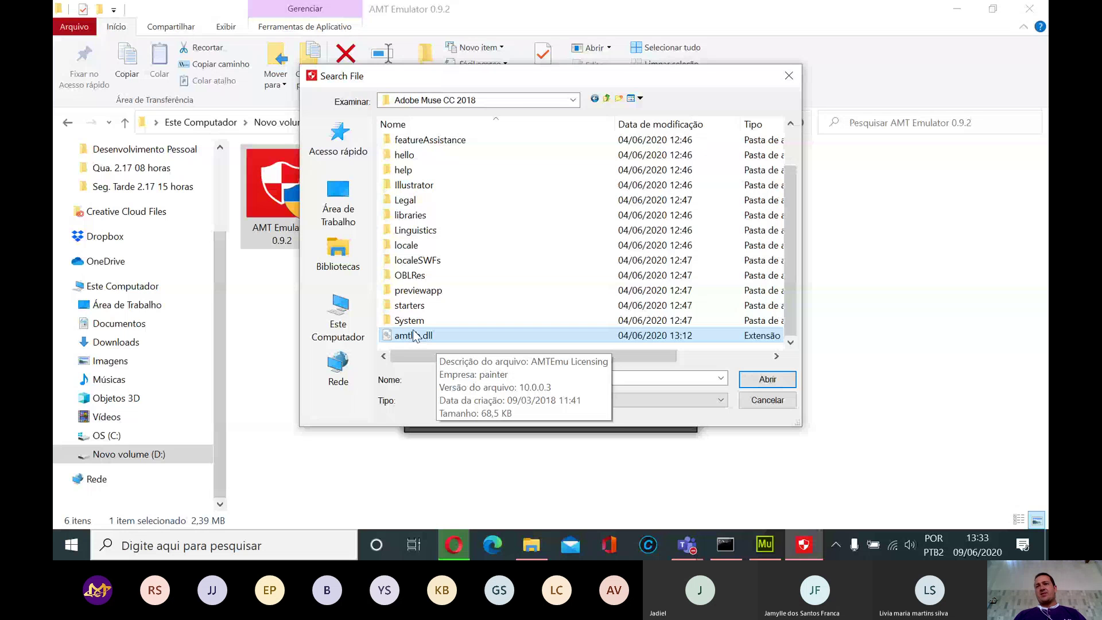
click(767, 379)
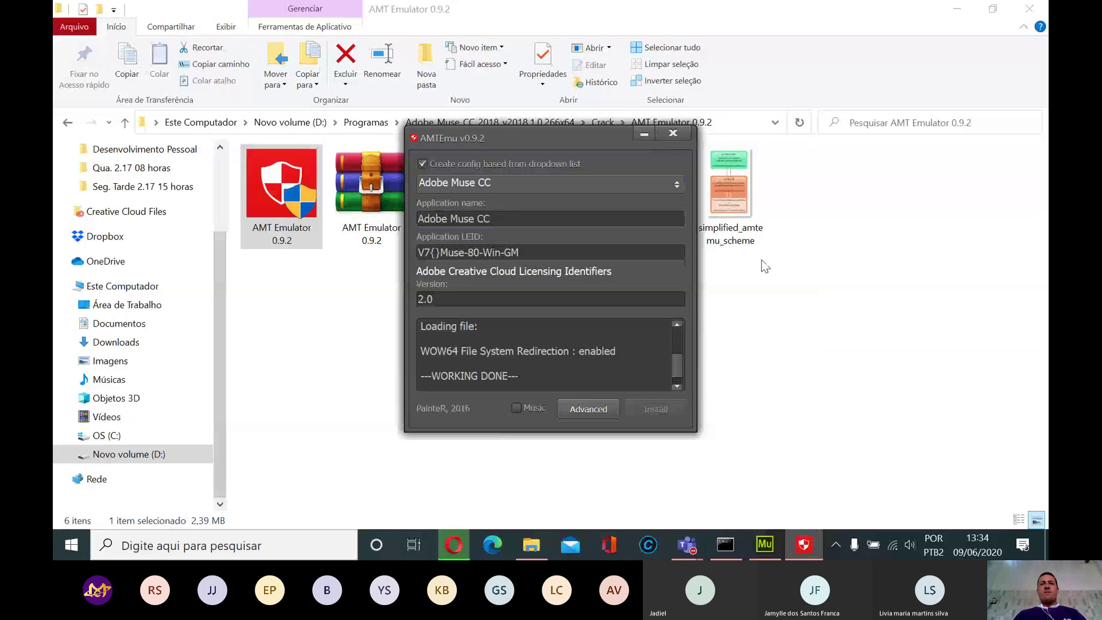
click(673, 133)
Return to the Microsoft Teams meeting, stop sharing the current screen, and switch to Adobe Muse.
mouse_move(687, 544)
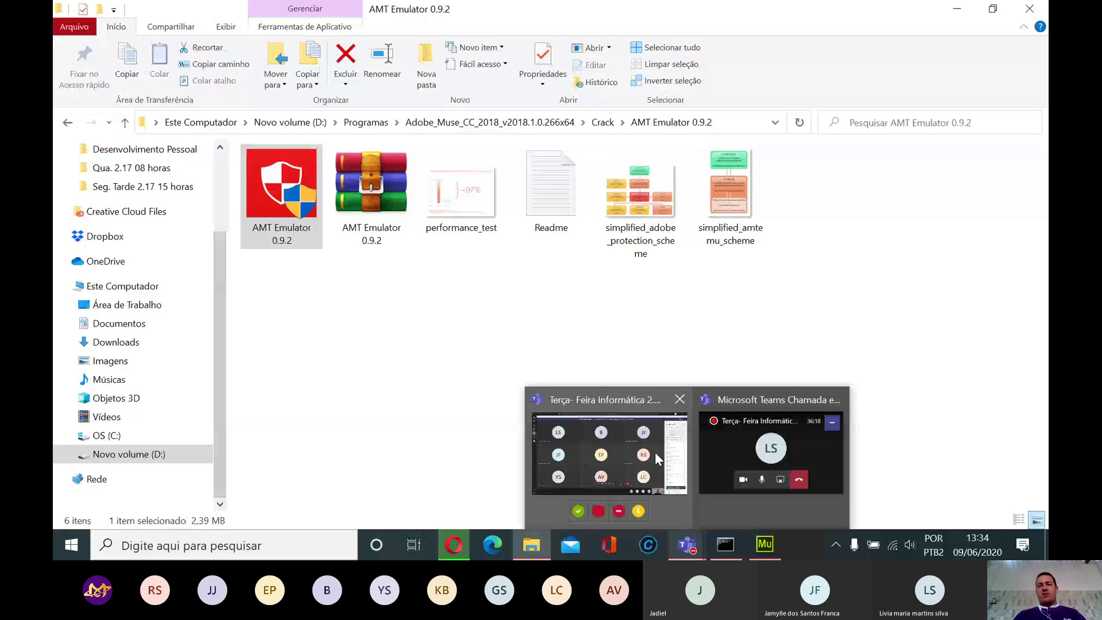
click(655, 452)
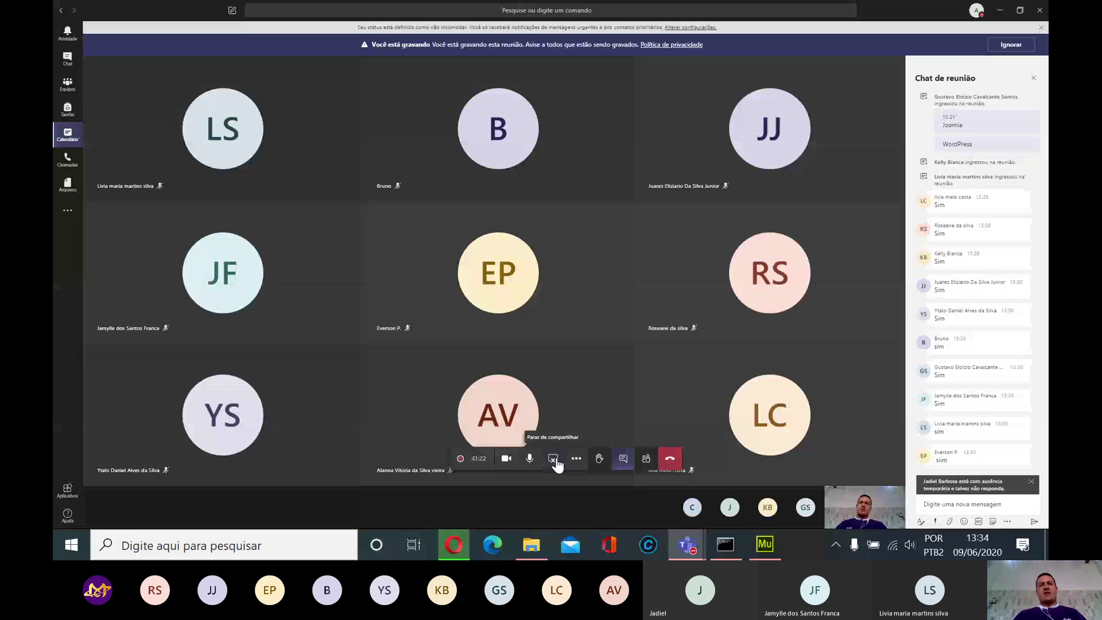
click(554, 460)
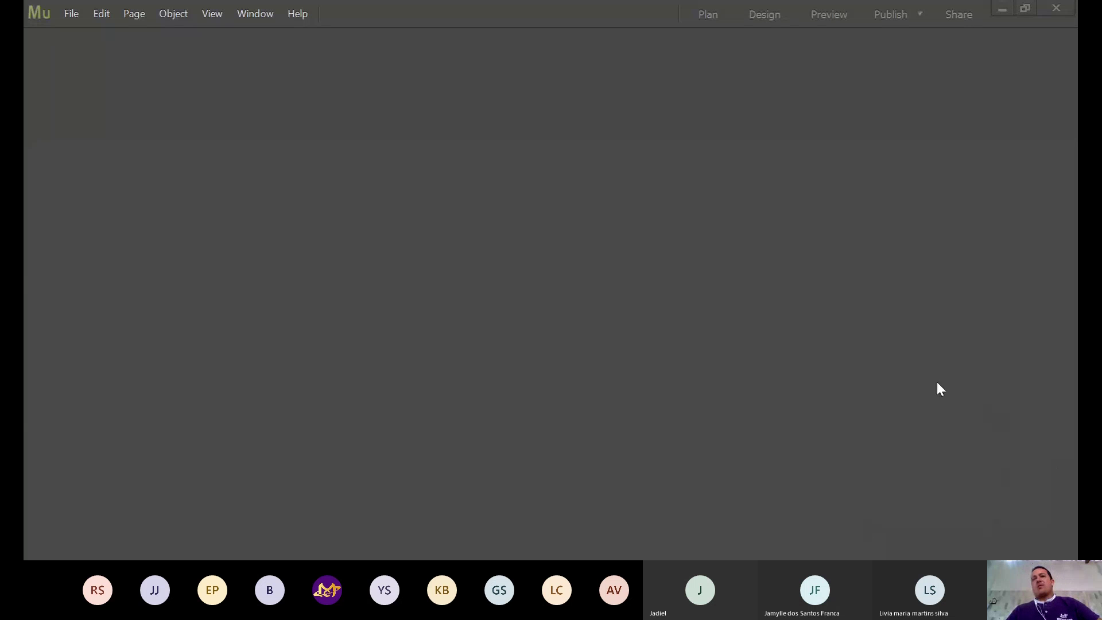
click(1024, 17)
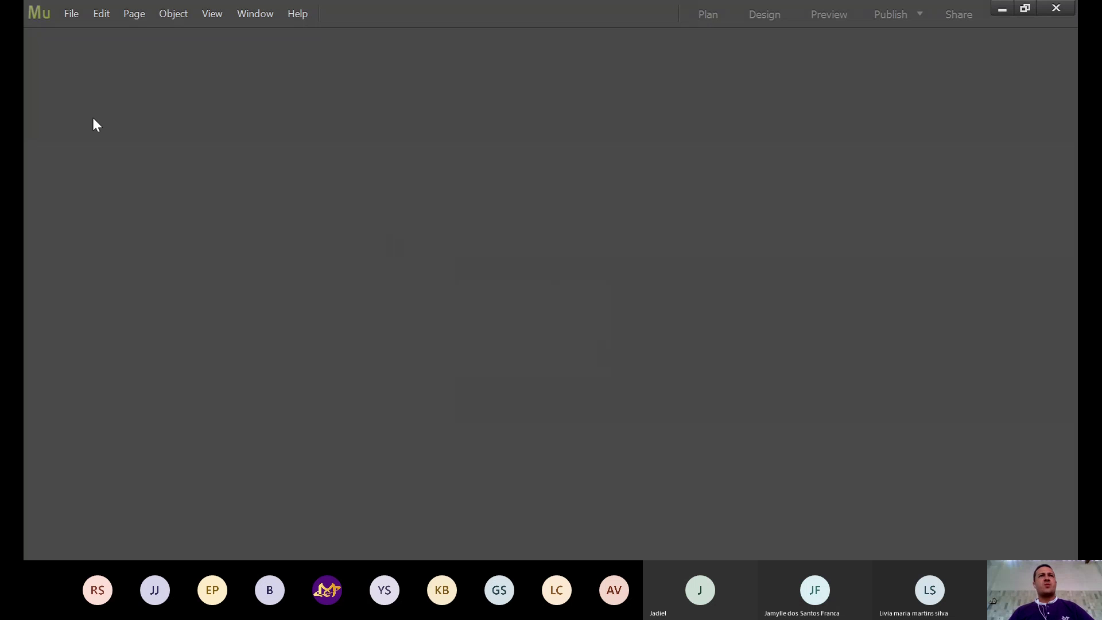
Start a new Fluid Width site and set its maximum page width to 1024.
click(75, 16)
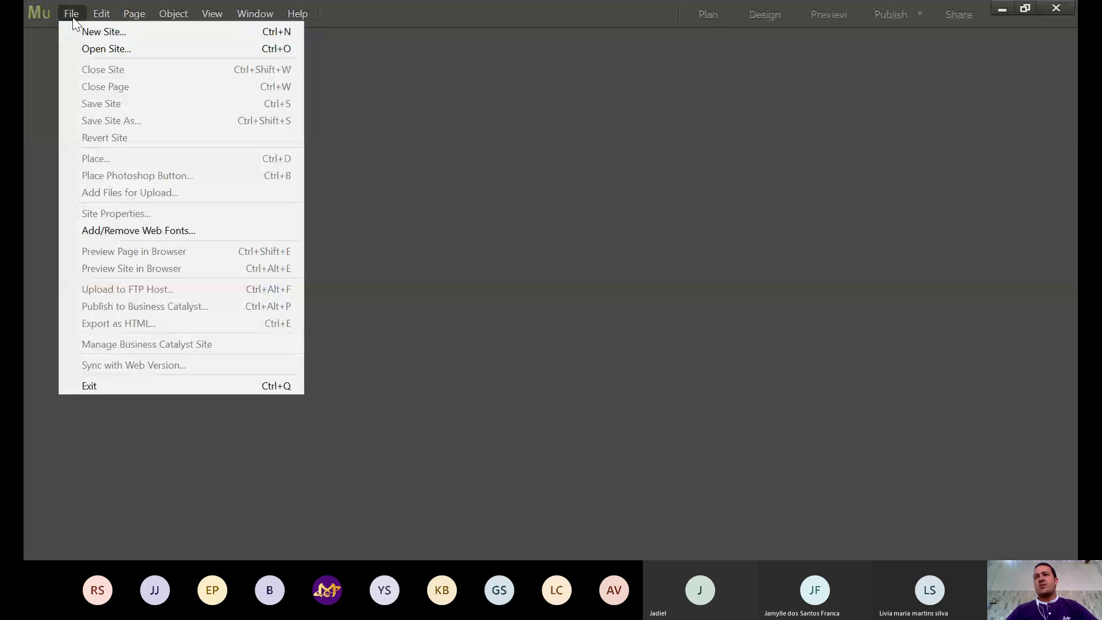
click(139, 32)
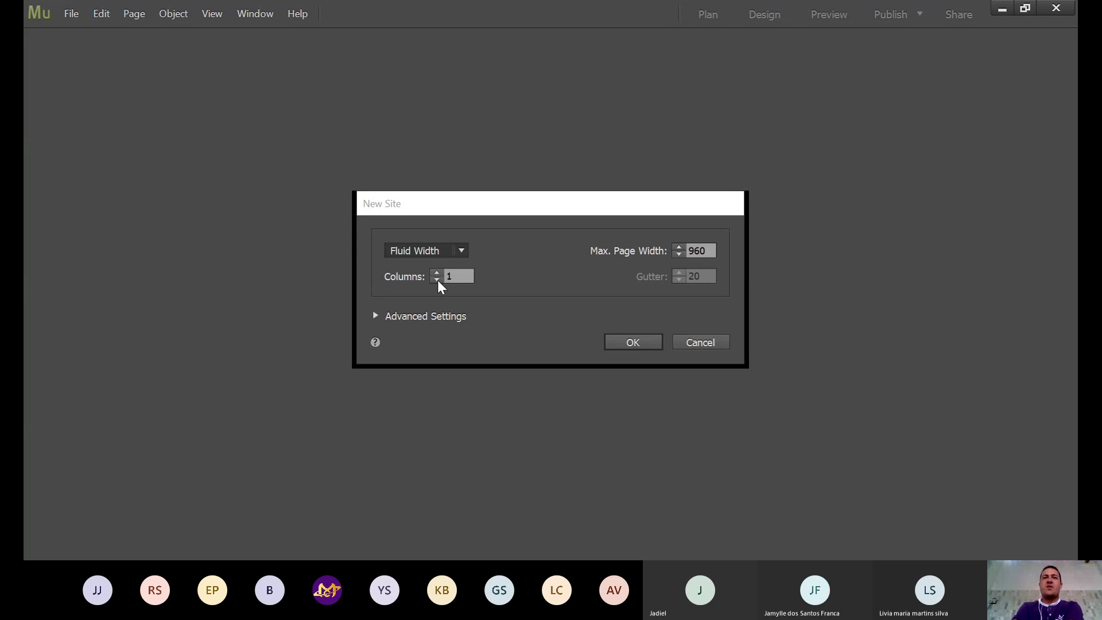
click(426, 250)
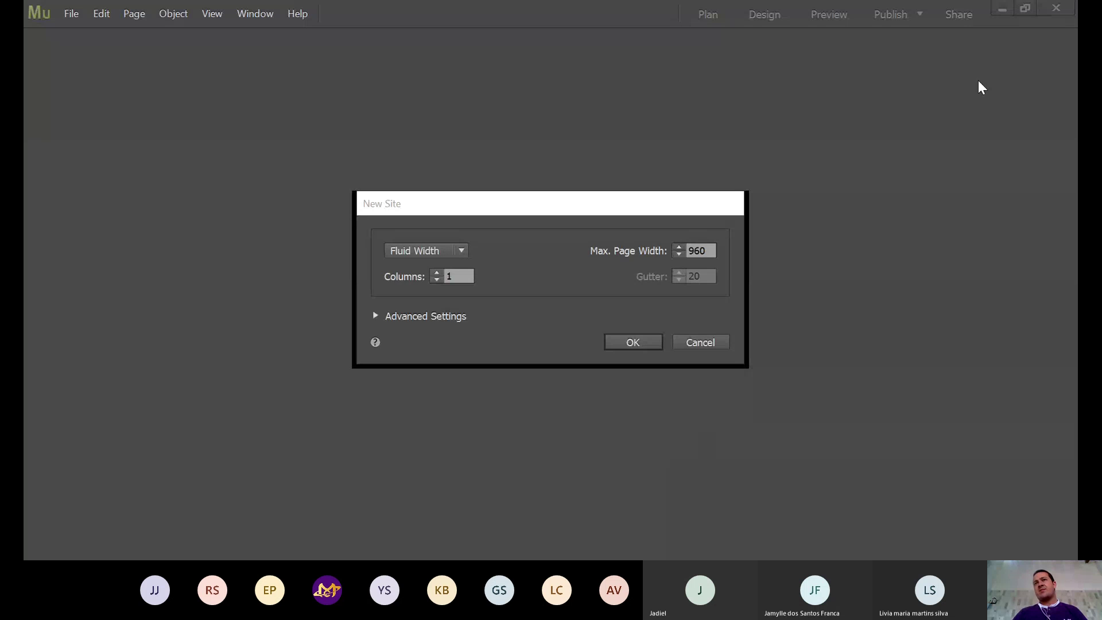
click(301, 307)
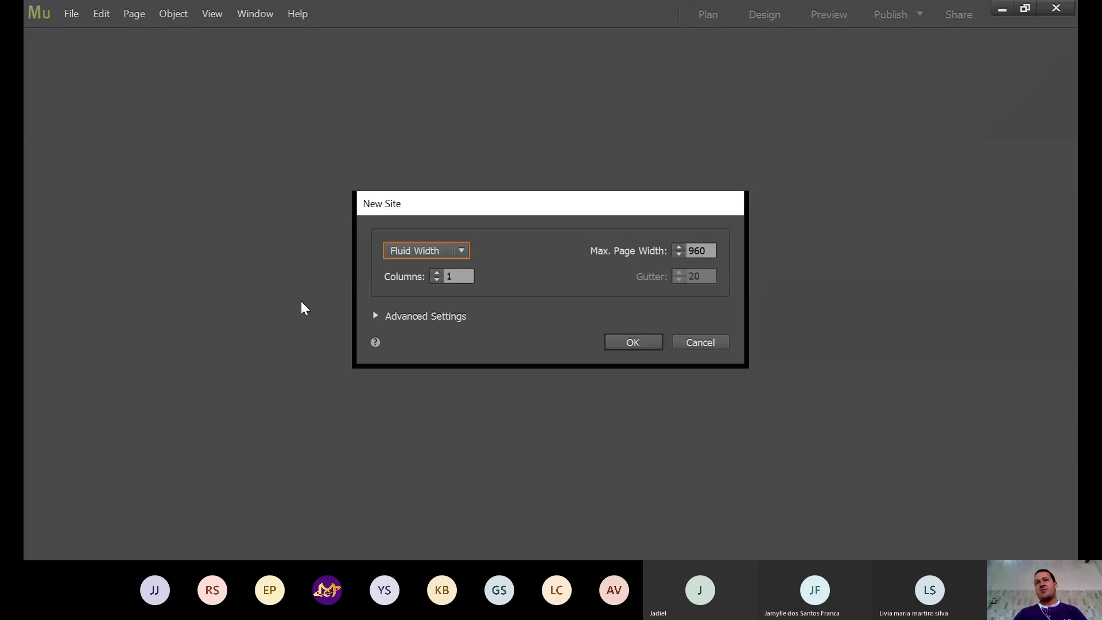
double_click(708, 252)
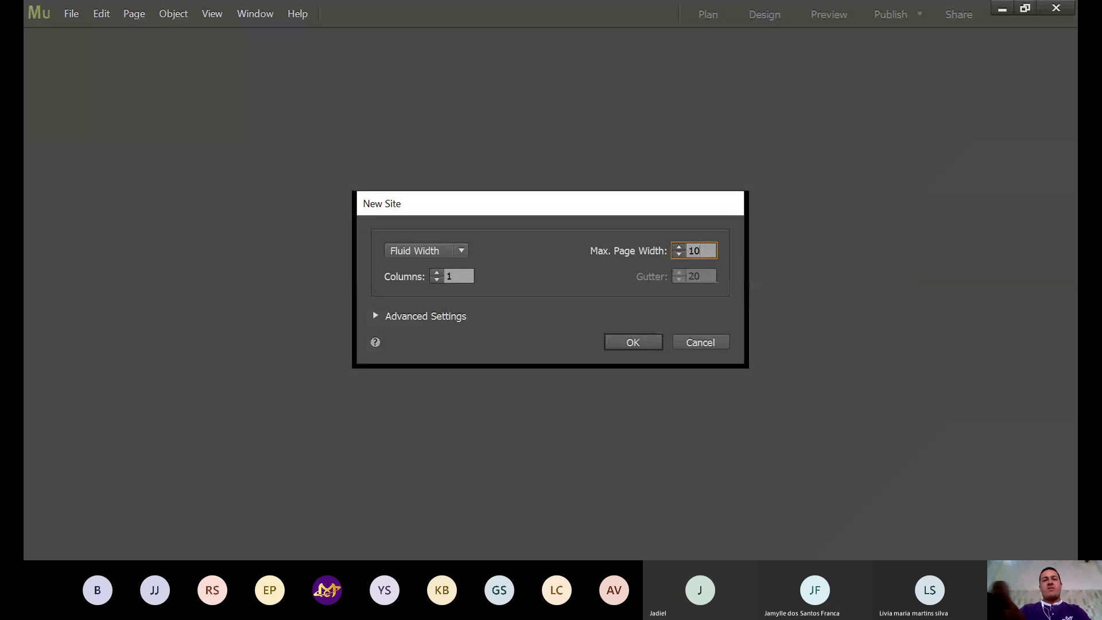
text(1024)
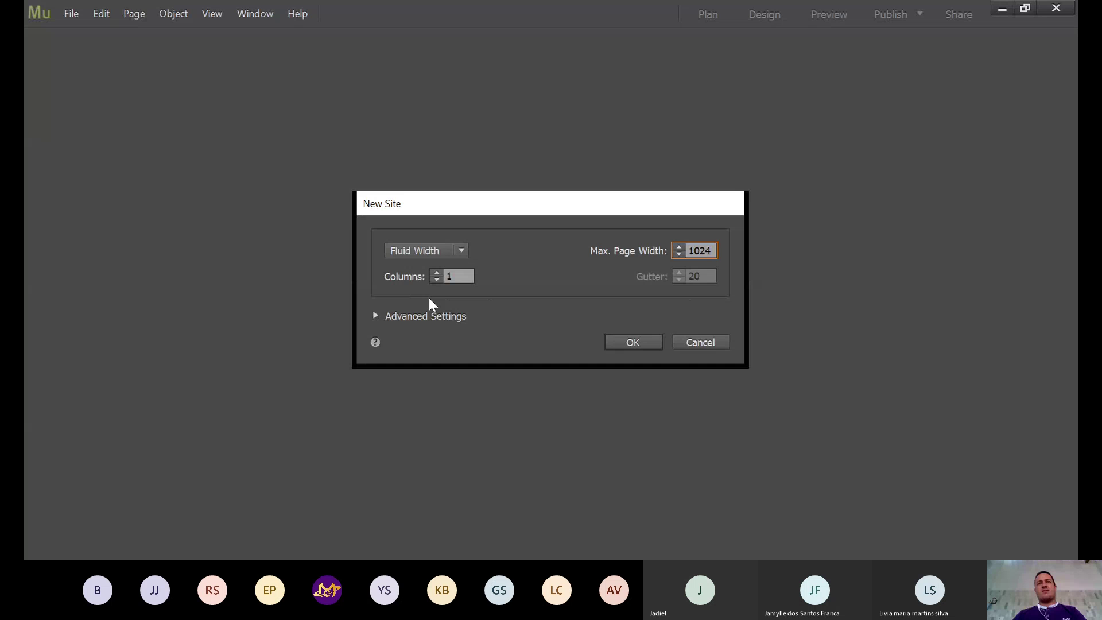
In the new site's advanced settings, unlink the four margins and set the language to Portuguese: Brazilian.
click(375, 314)
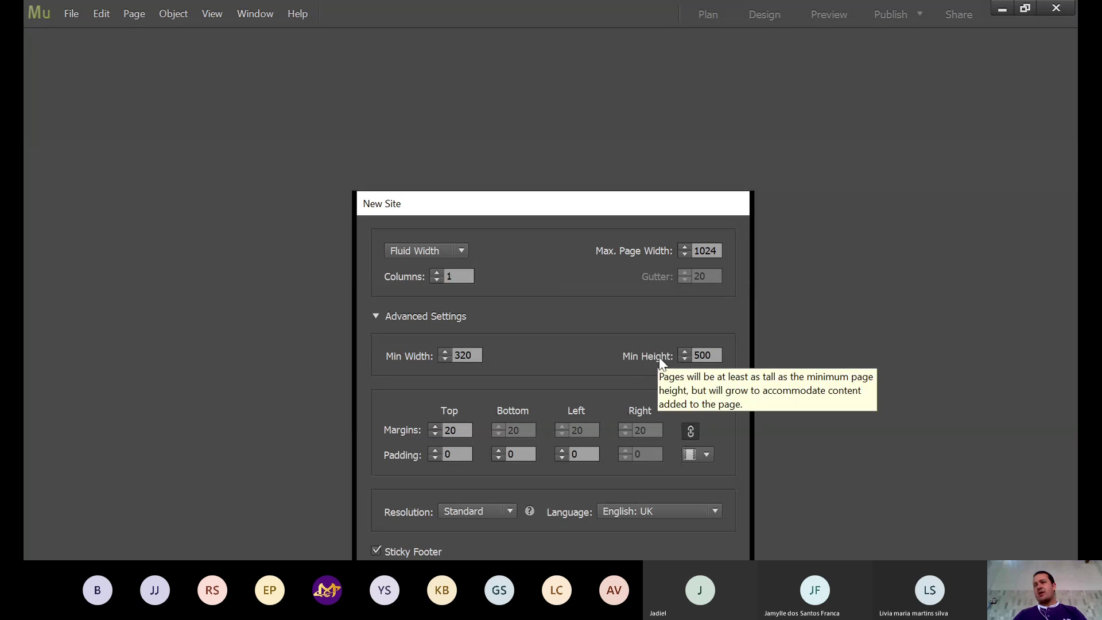
mouse_move(664, 360)
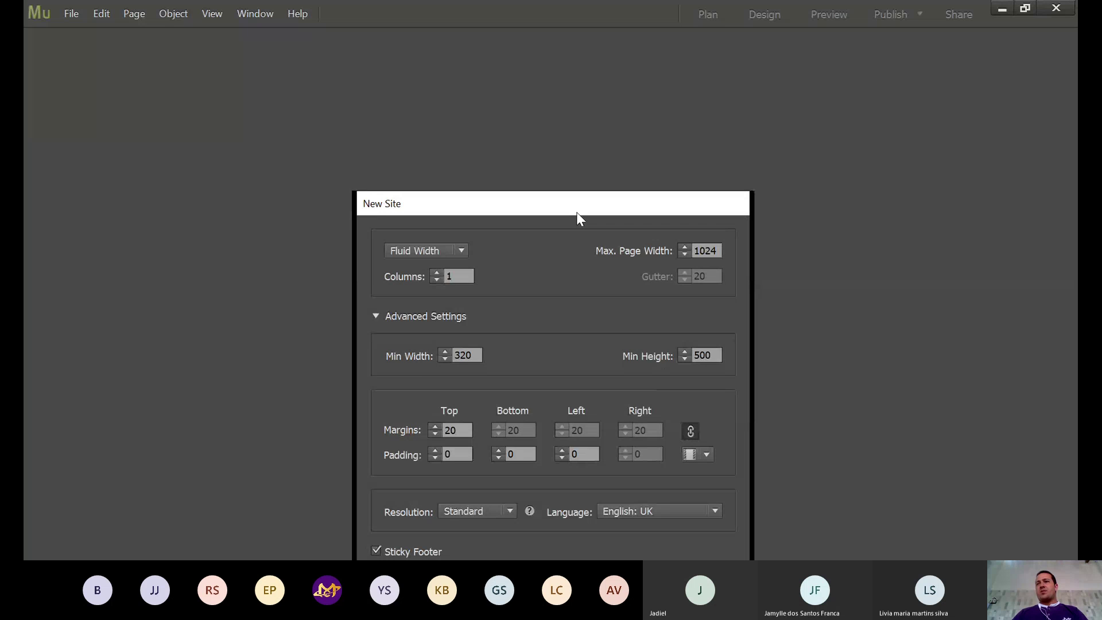
drag(576, 211, 585, 121)
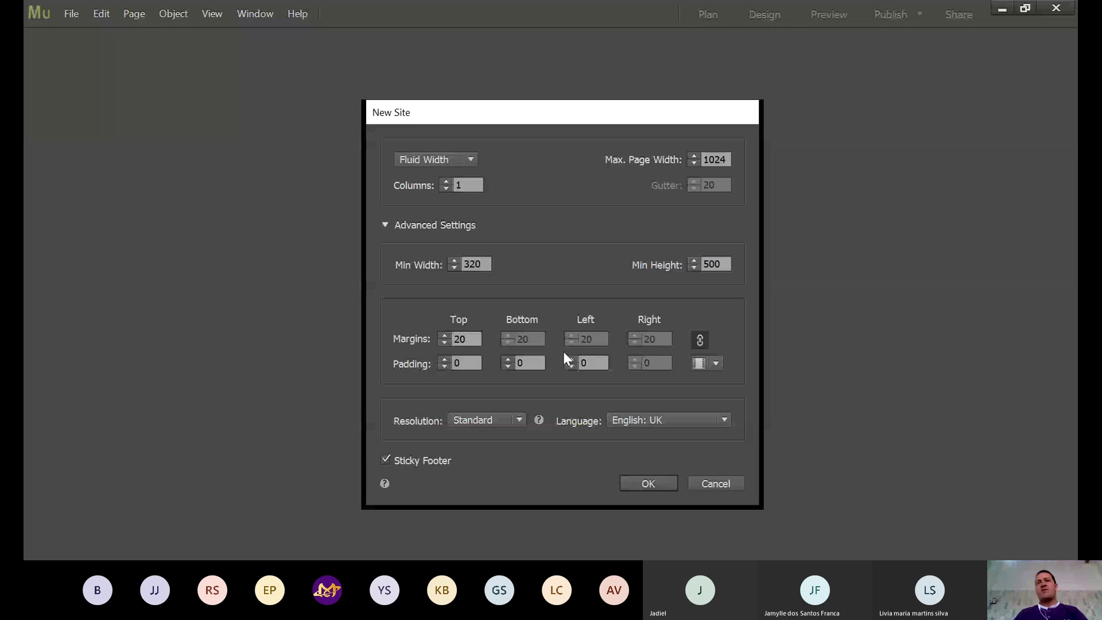
click(701, 340)
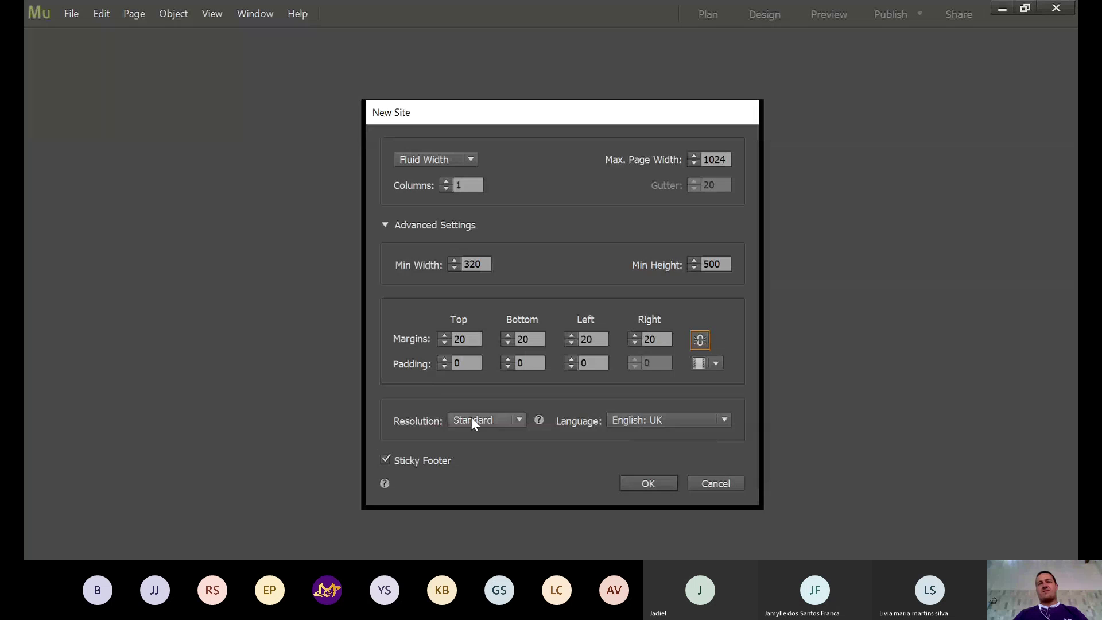
click(634, 419)
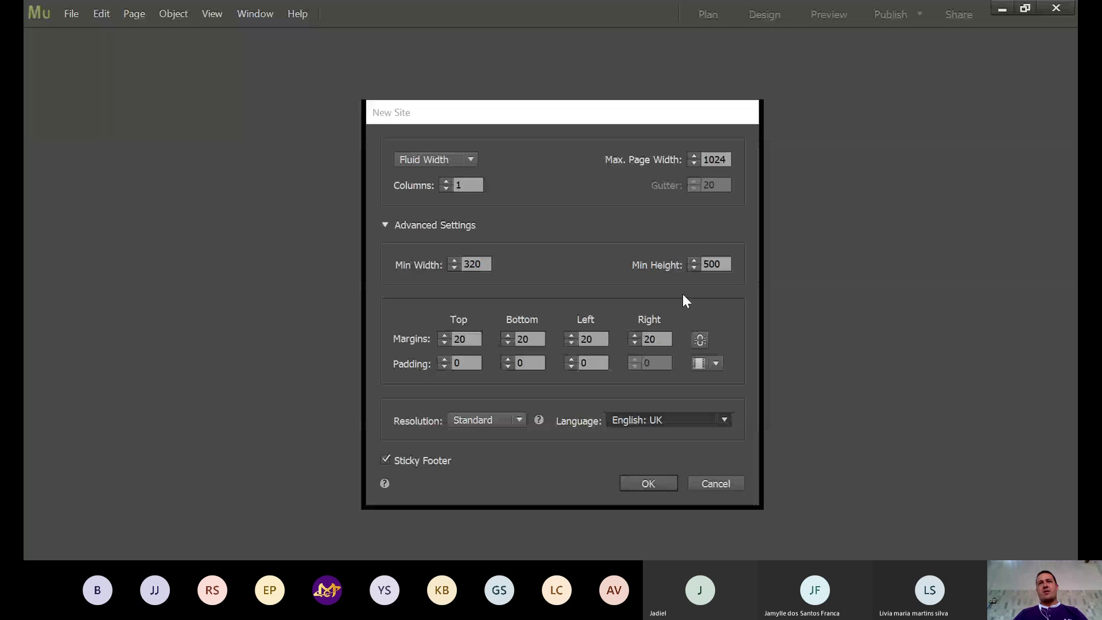
click(677, 458)
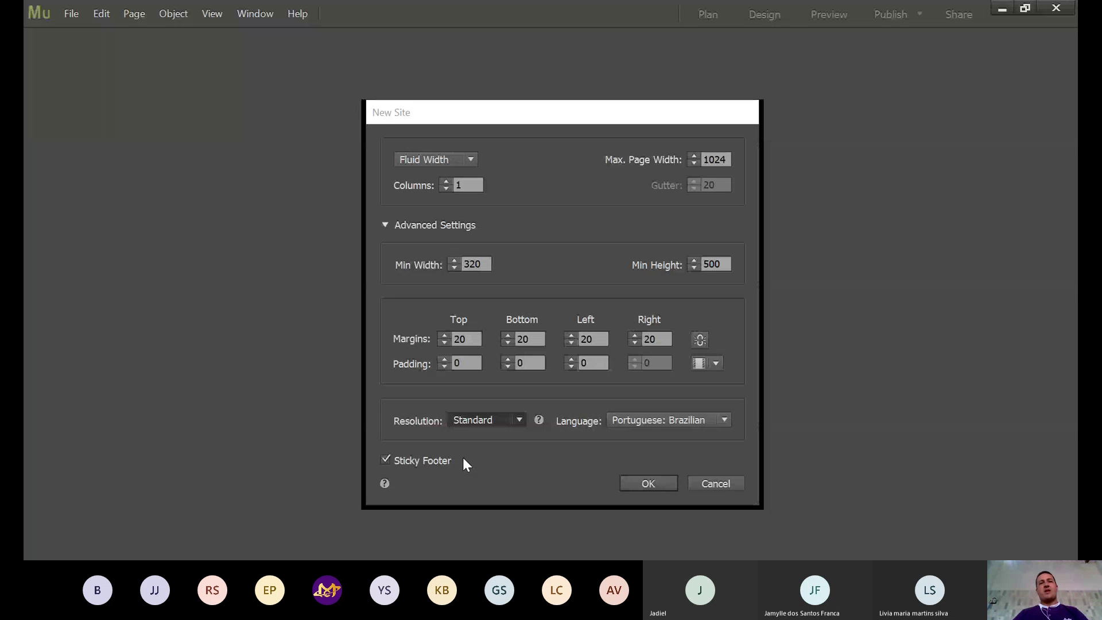
Choose the HiDPI (2x) resolution for the new site and dismiss the HiDPI warning so that it does not show again.
click(482, 420)
click(483, 433)
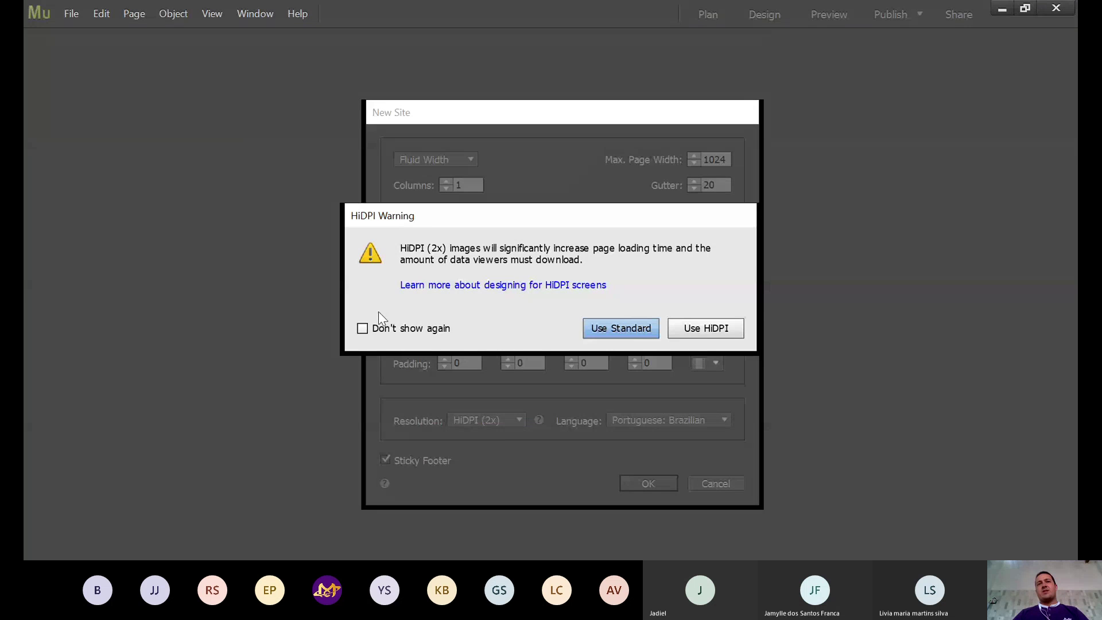
click(383, 330)
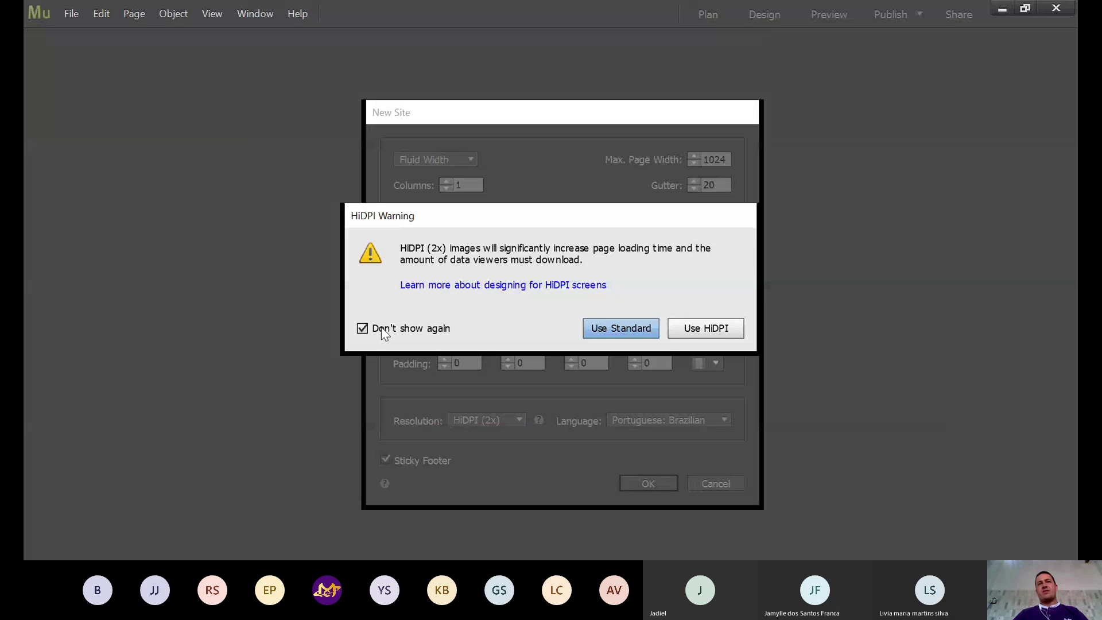
click(636, 330)
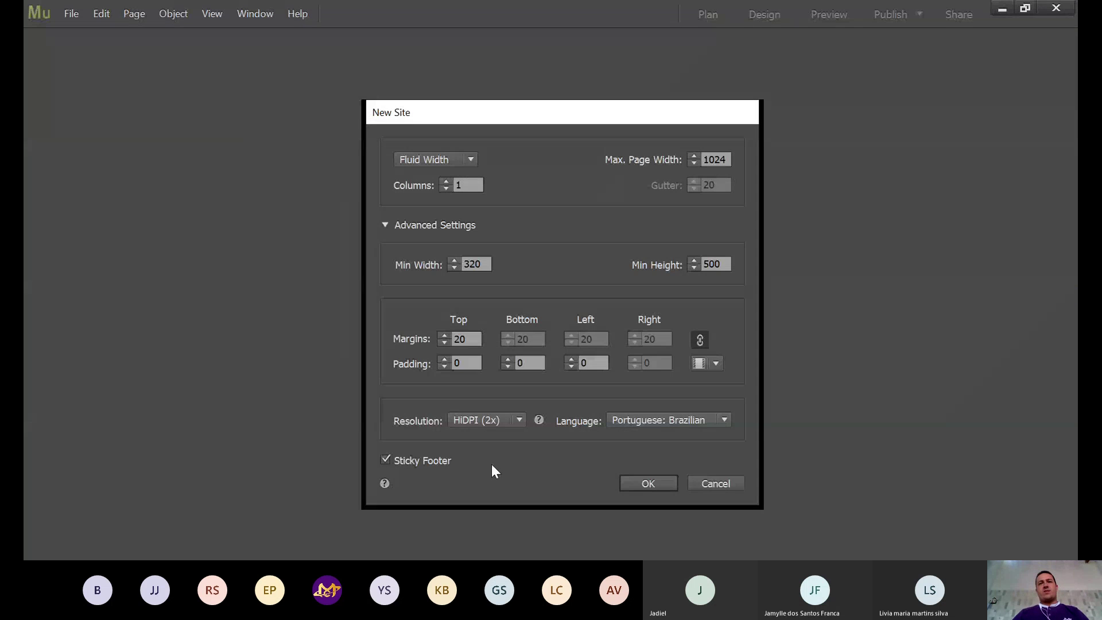
Turn off Sticky Footer and create the new site.
click(385, 459)
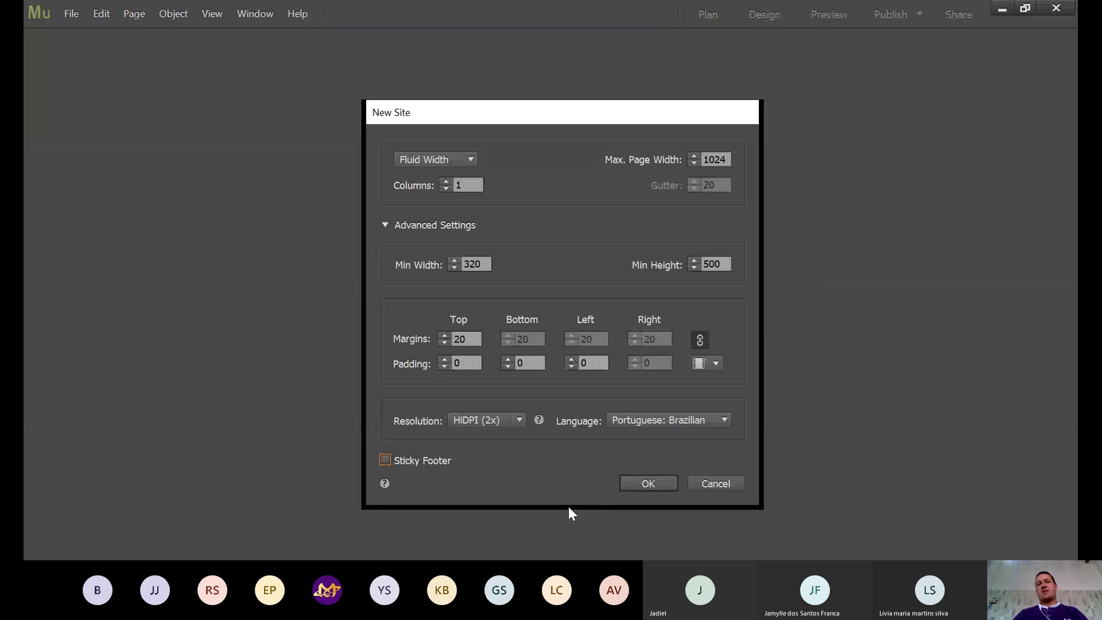
click(660, 484)
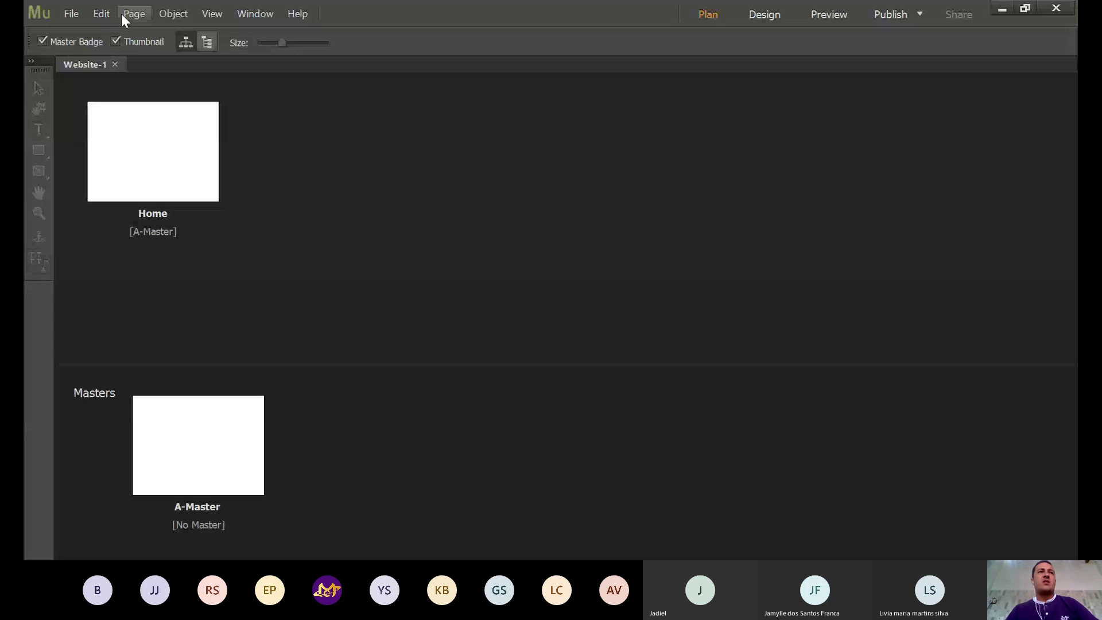
Set the interface language to português in the preferences, accept the restart notice and close Muse.
click(72, 18)
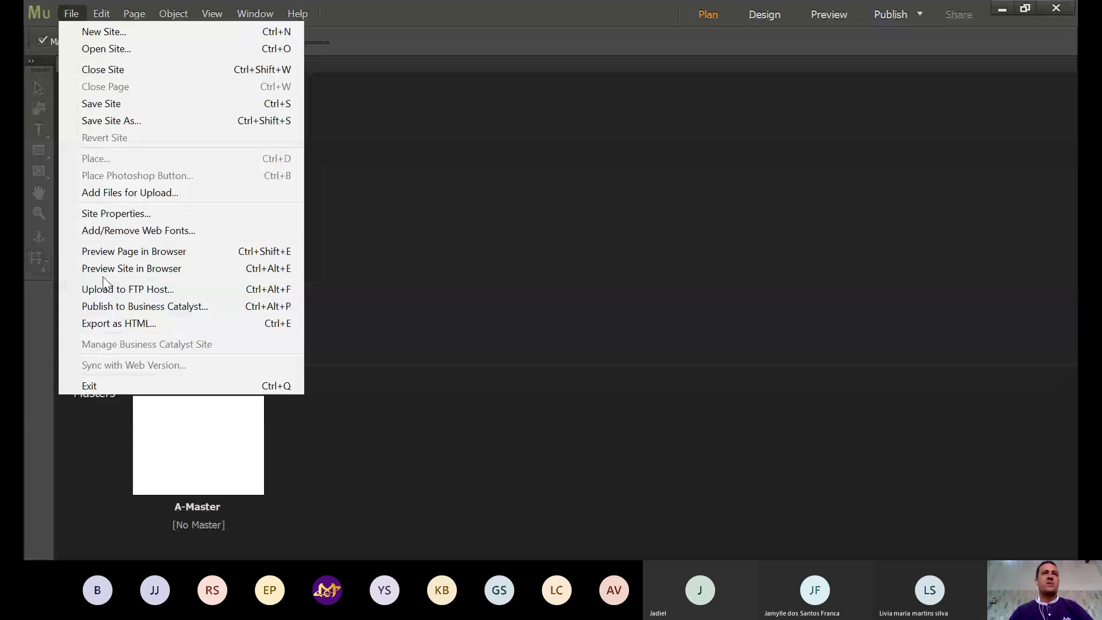
click(109, 14)
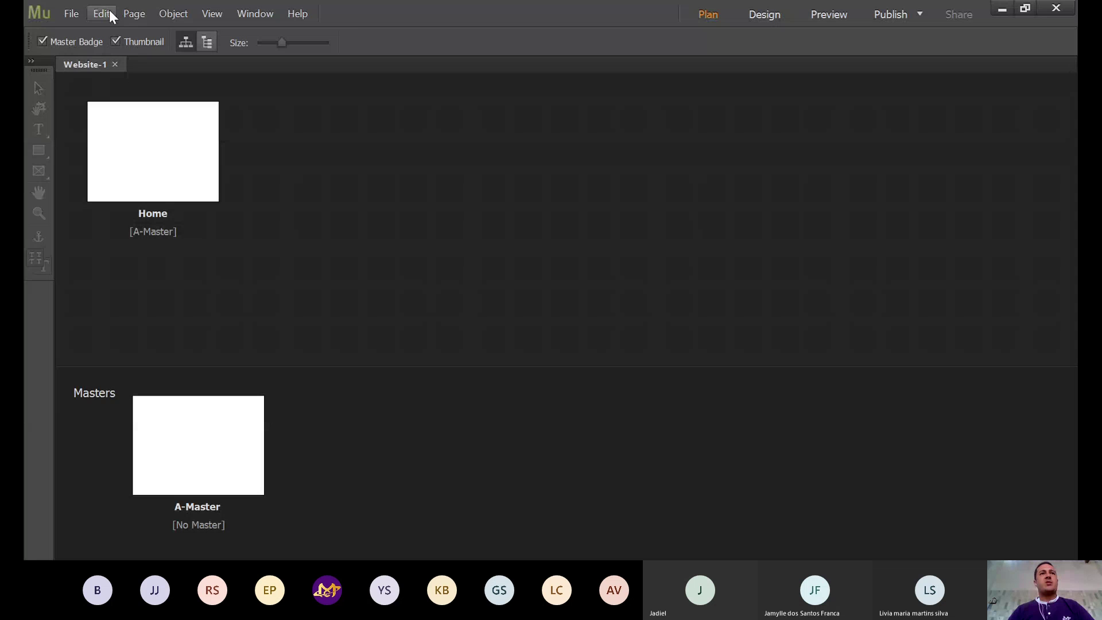
click(109, 11)
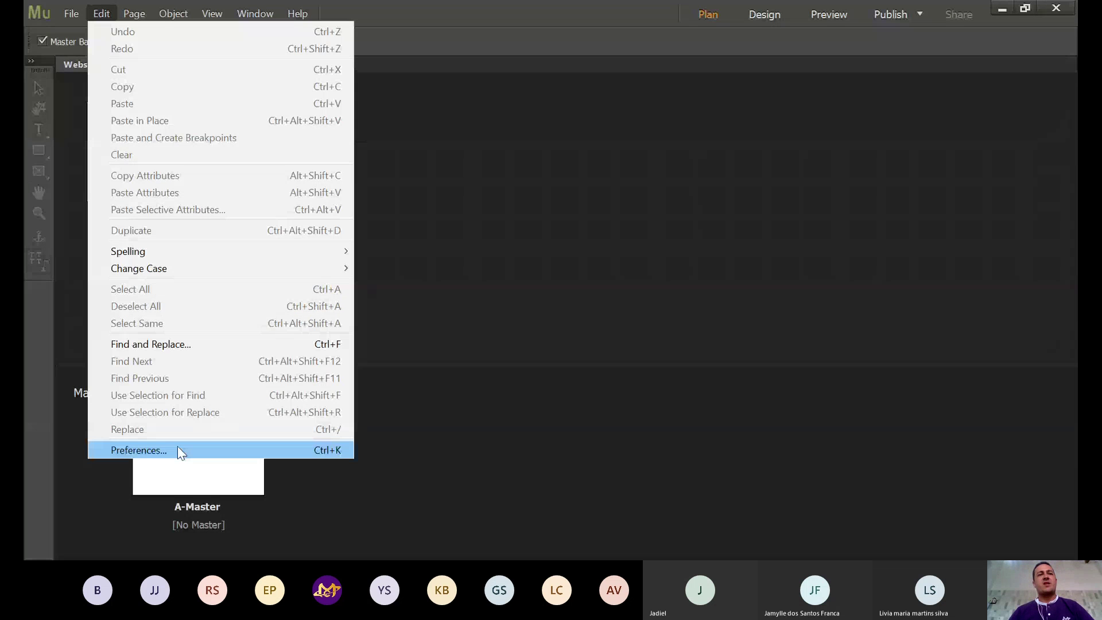
click(177, 450)
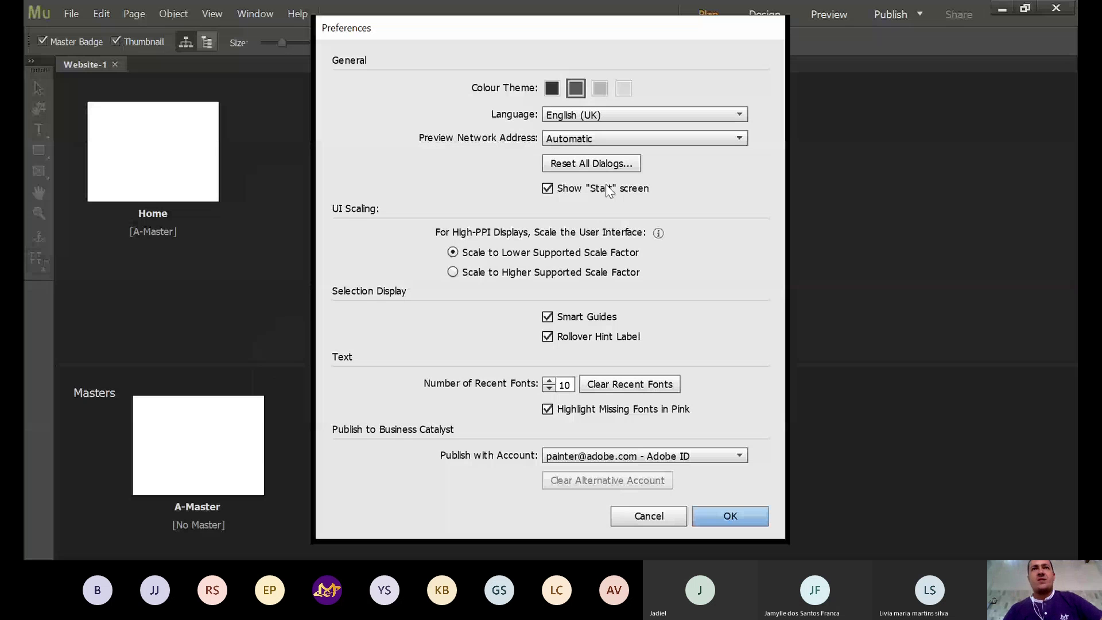
click(632, 116)
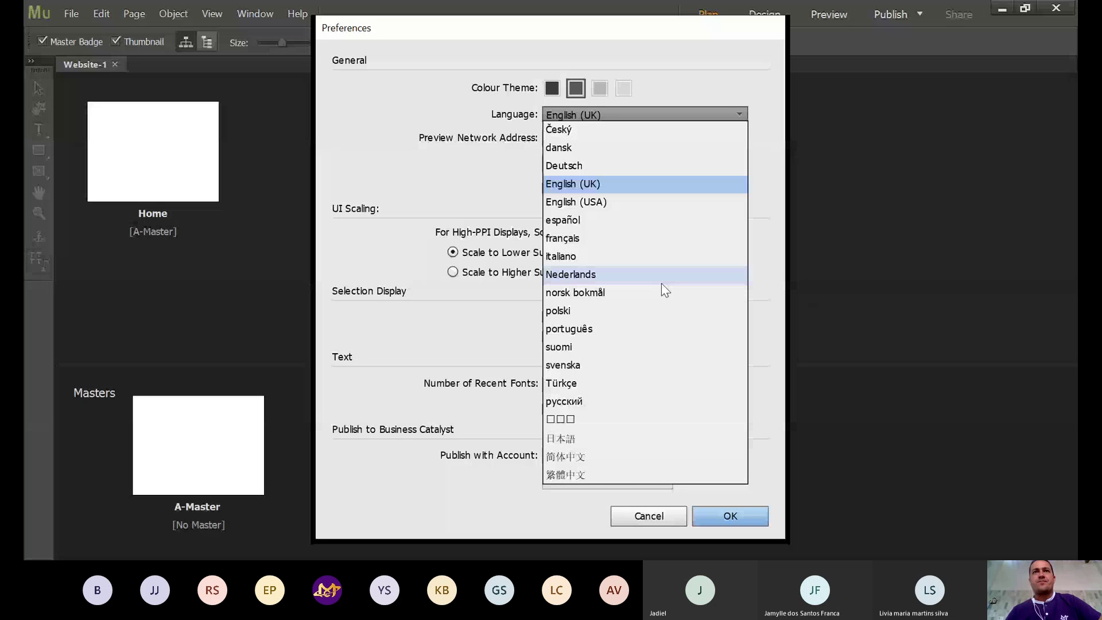
click(632, 329)
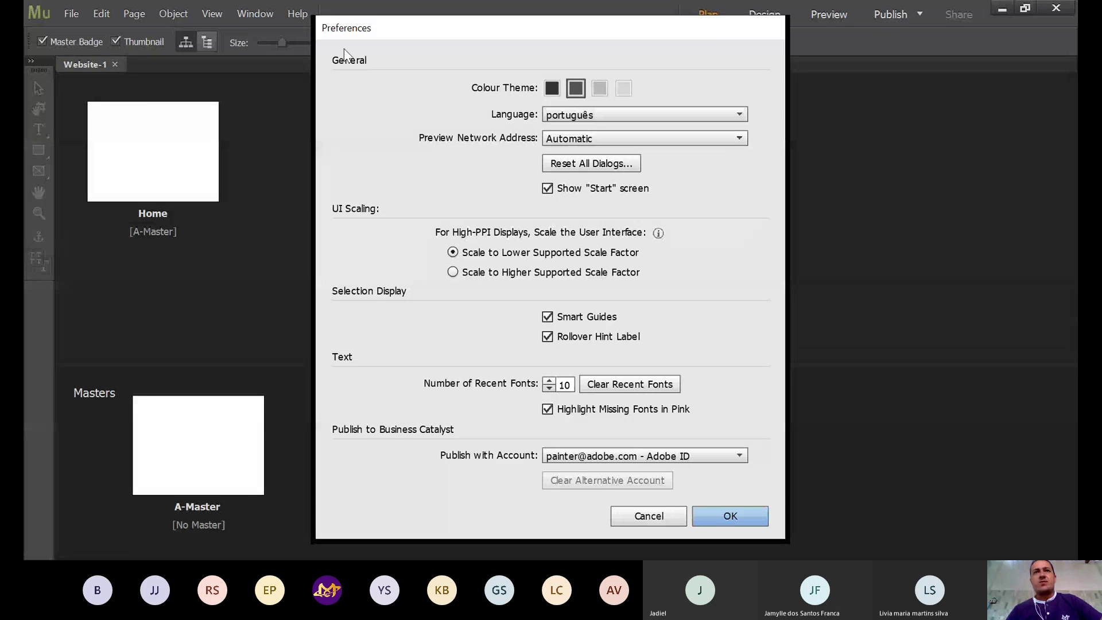
key(Return)
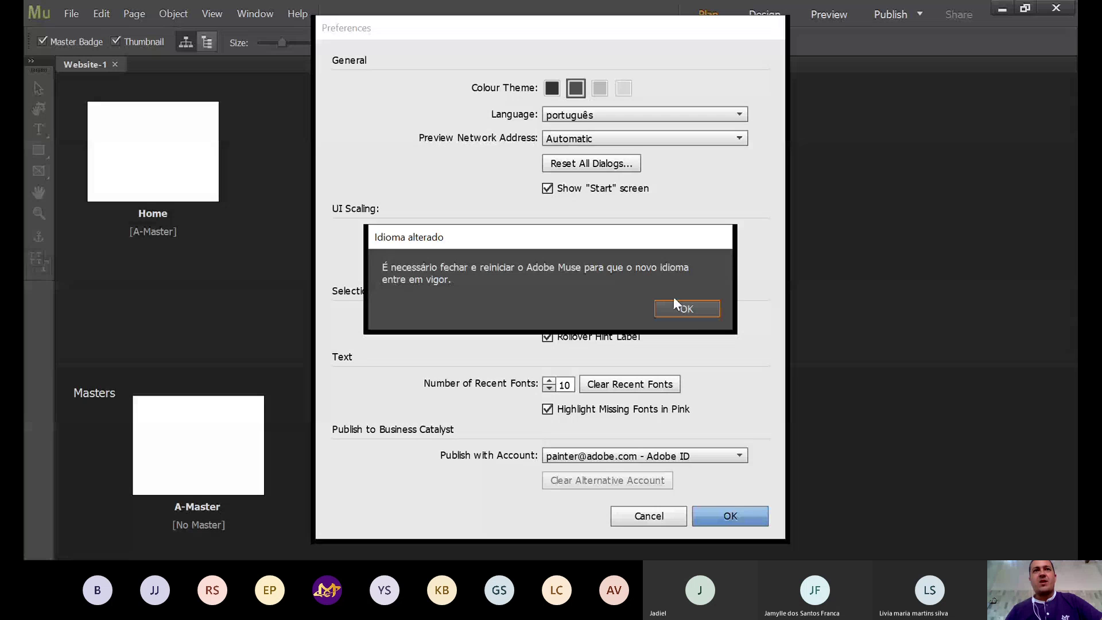
click(699, 308)
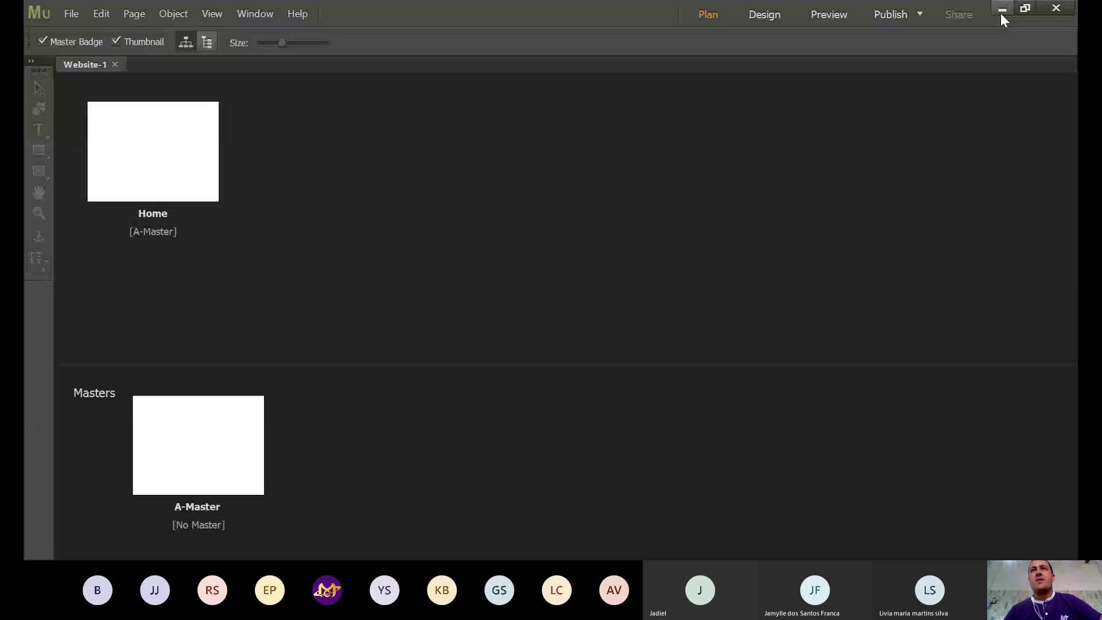
click(1057, 9)
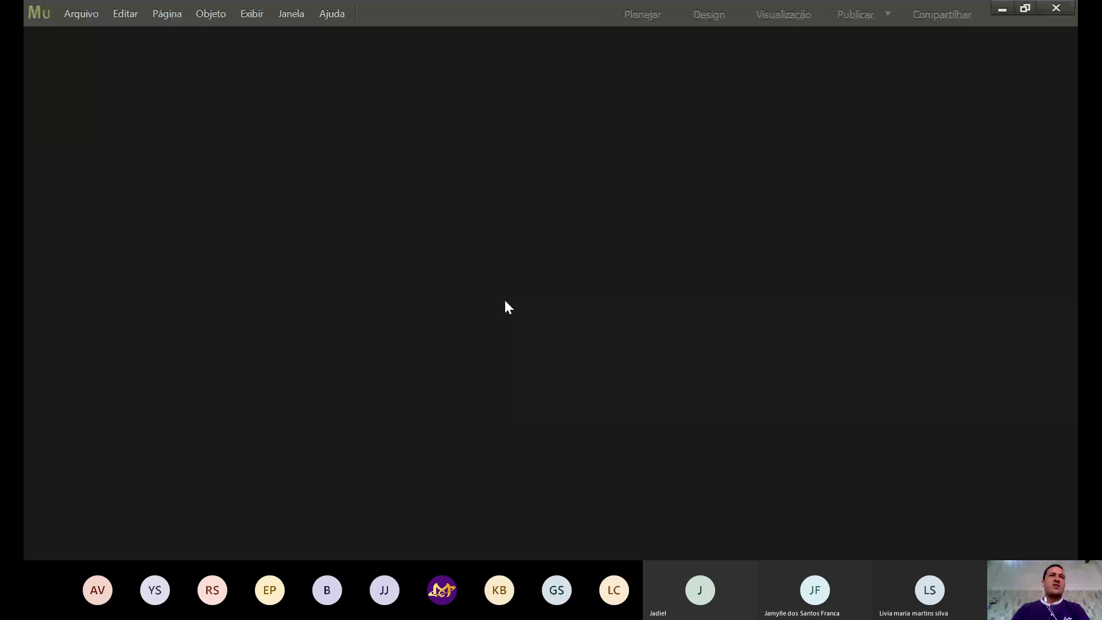
click(88, 11)
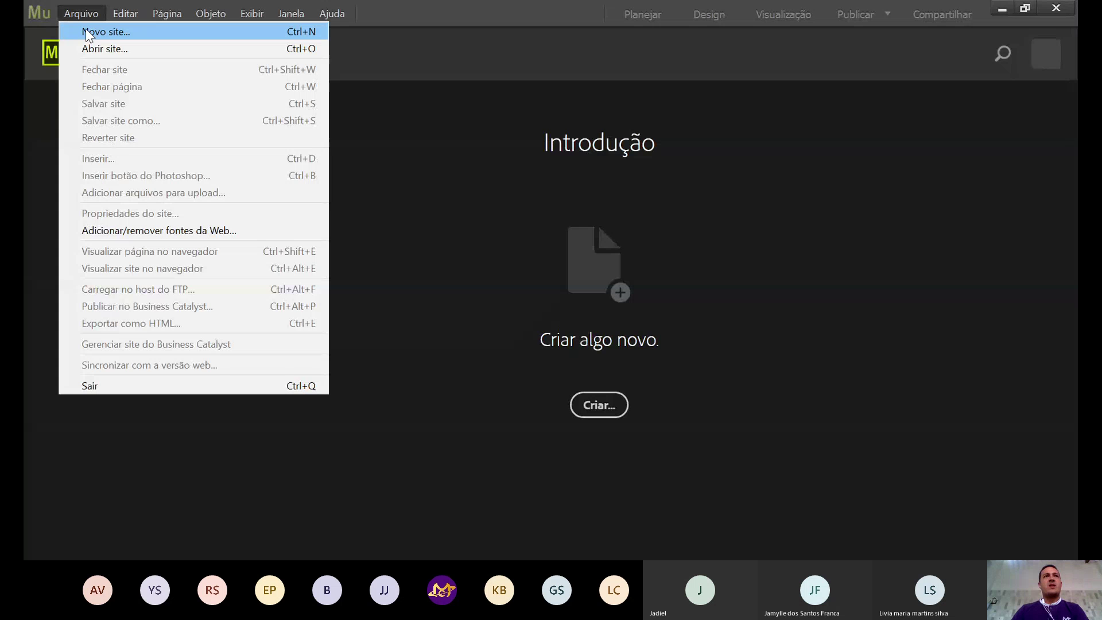
mouse_move(428, 70)
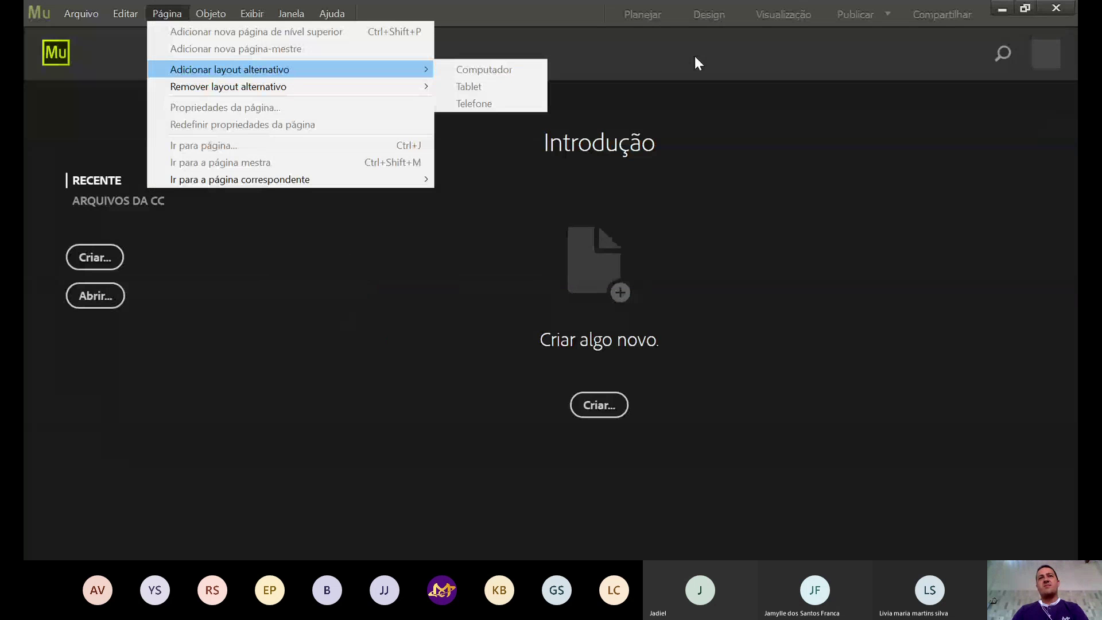
click(695, 57)
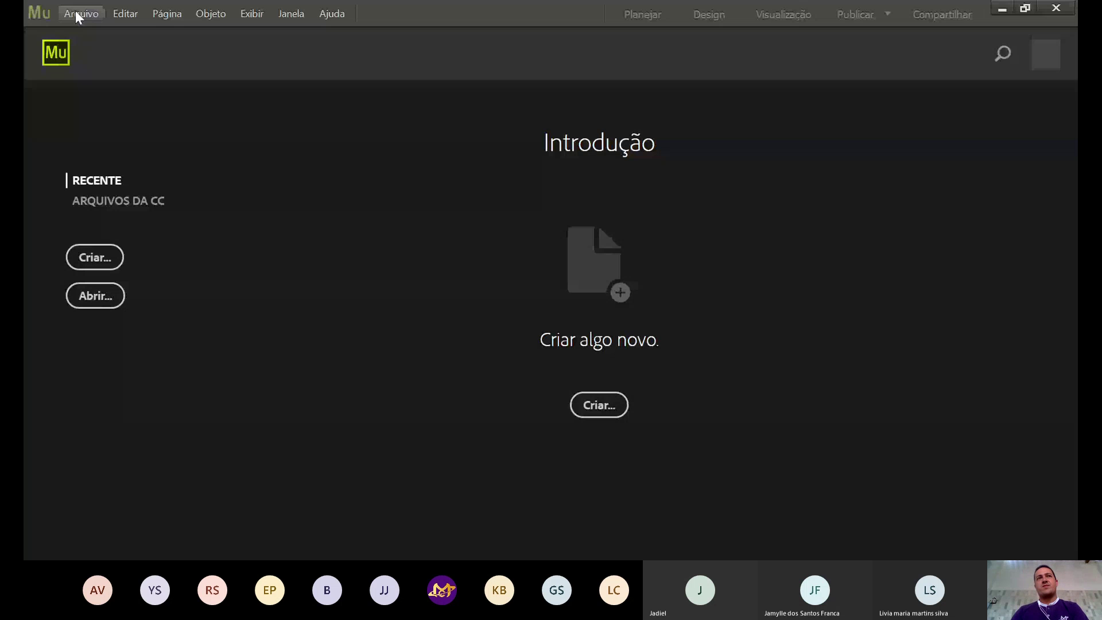
Create a new fluid-width site with the HiDPI (2x) resolution chosen in its advanced settings.
click(595, 409)
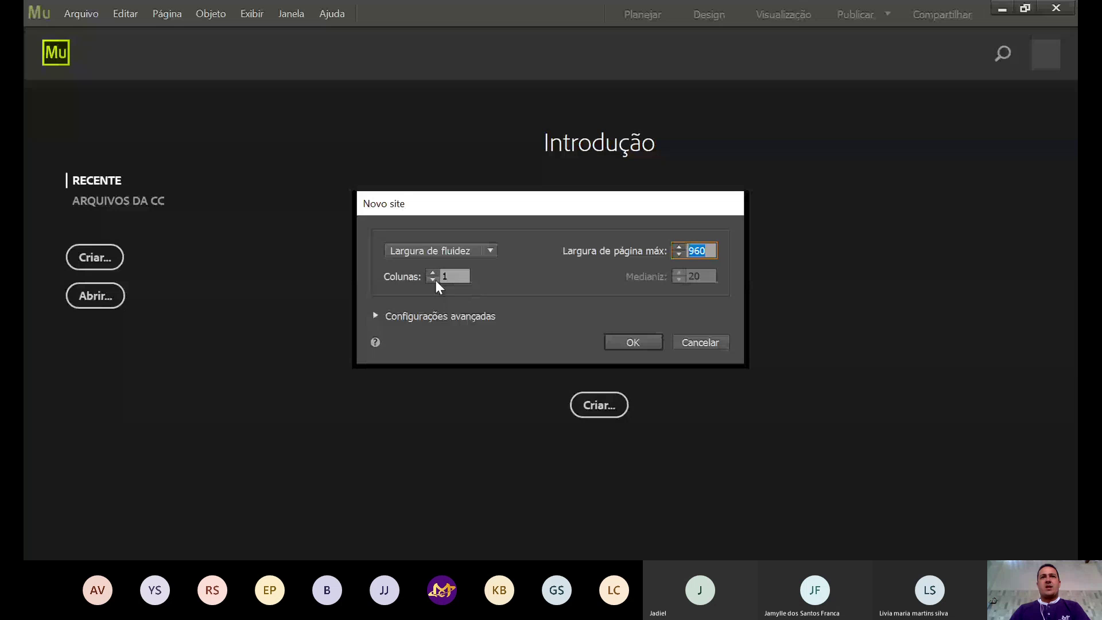
click(376, 315)
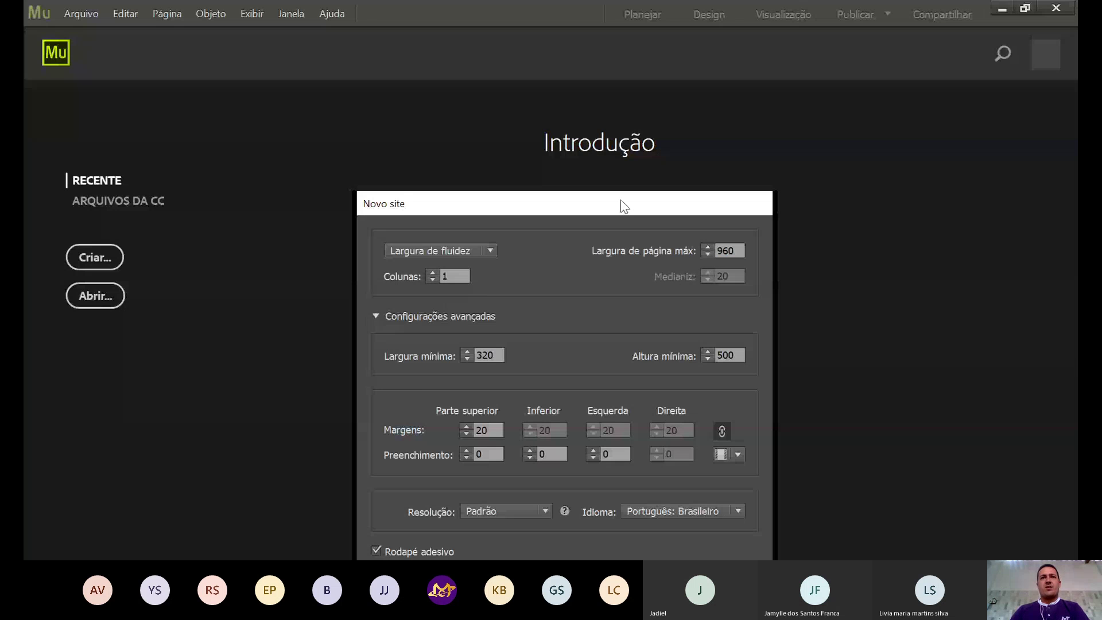
click(539, 384)
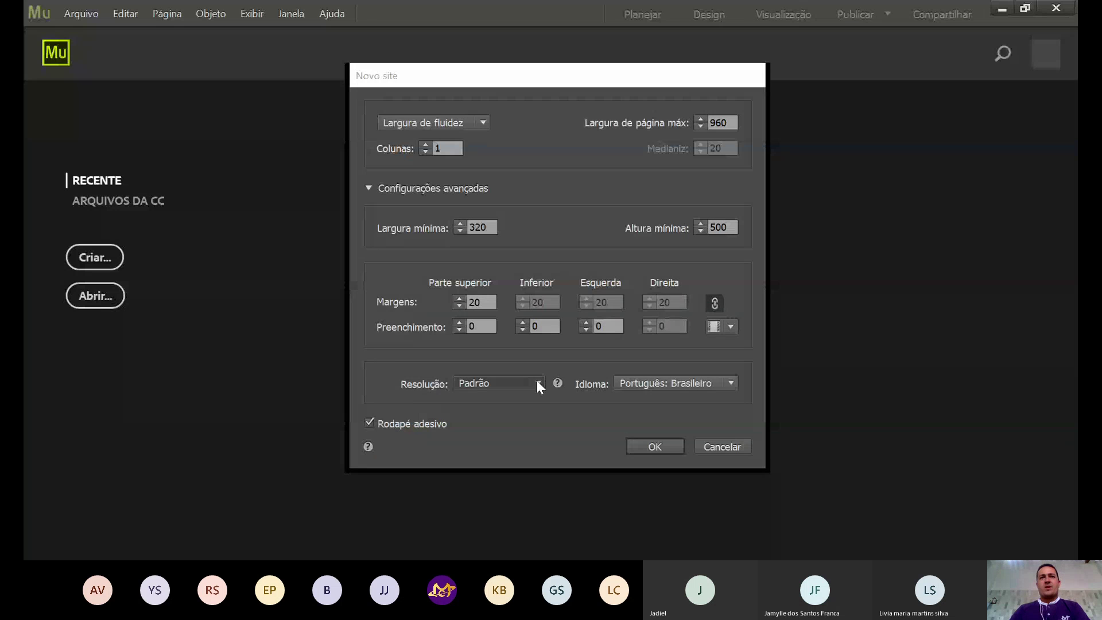
click(490, 399)
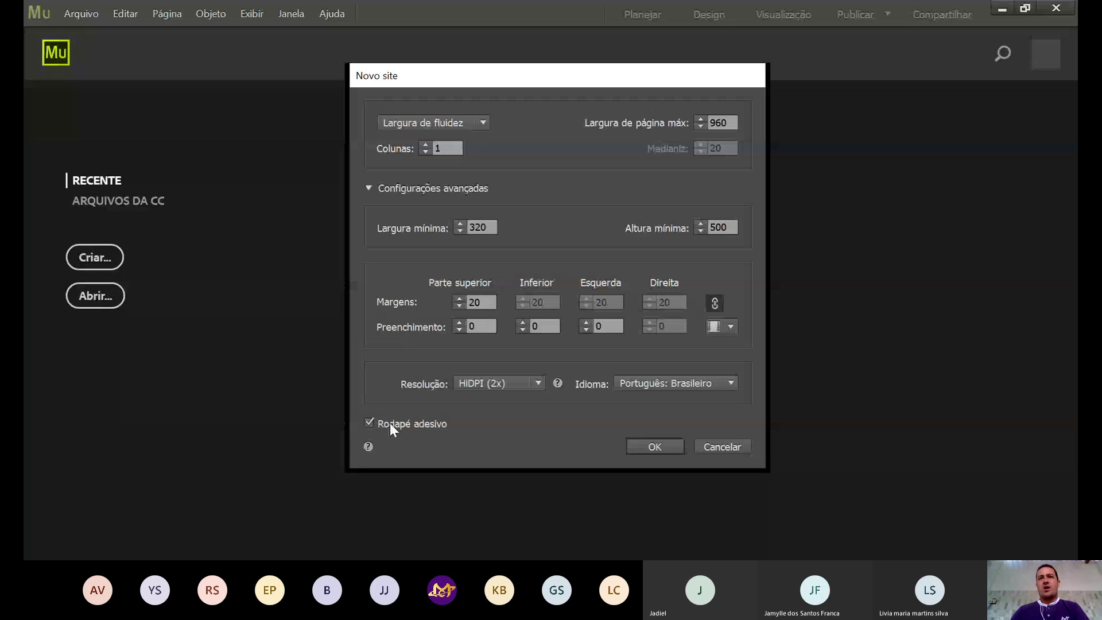
key(Return)
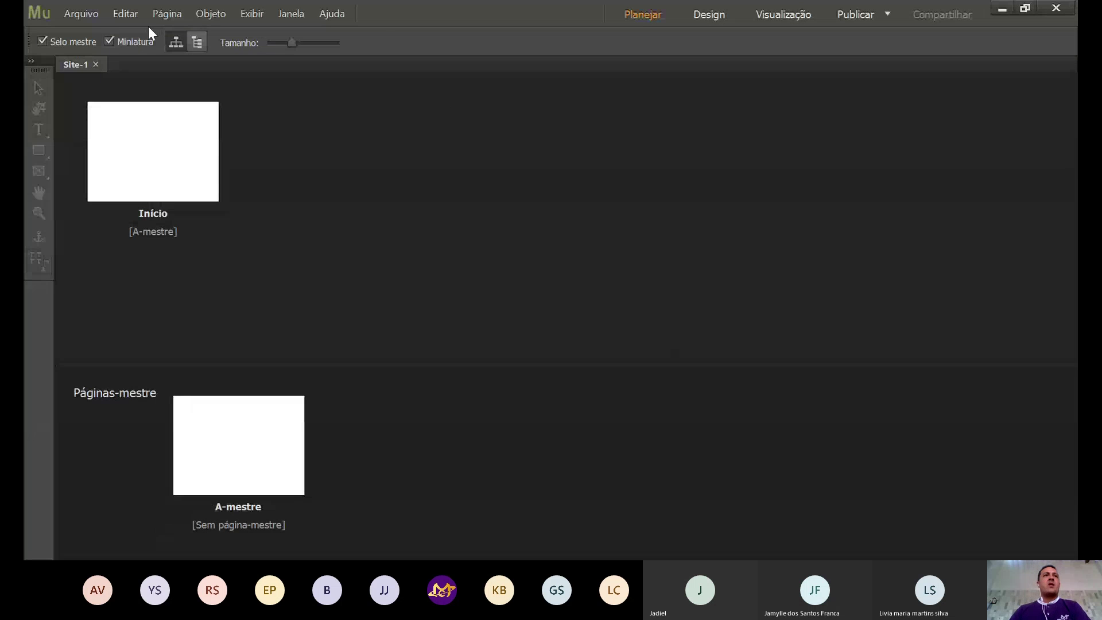
Review the available editing, page, object, view, window and help commands for the new site.
click(126, 15)
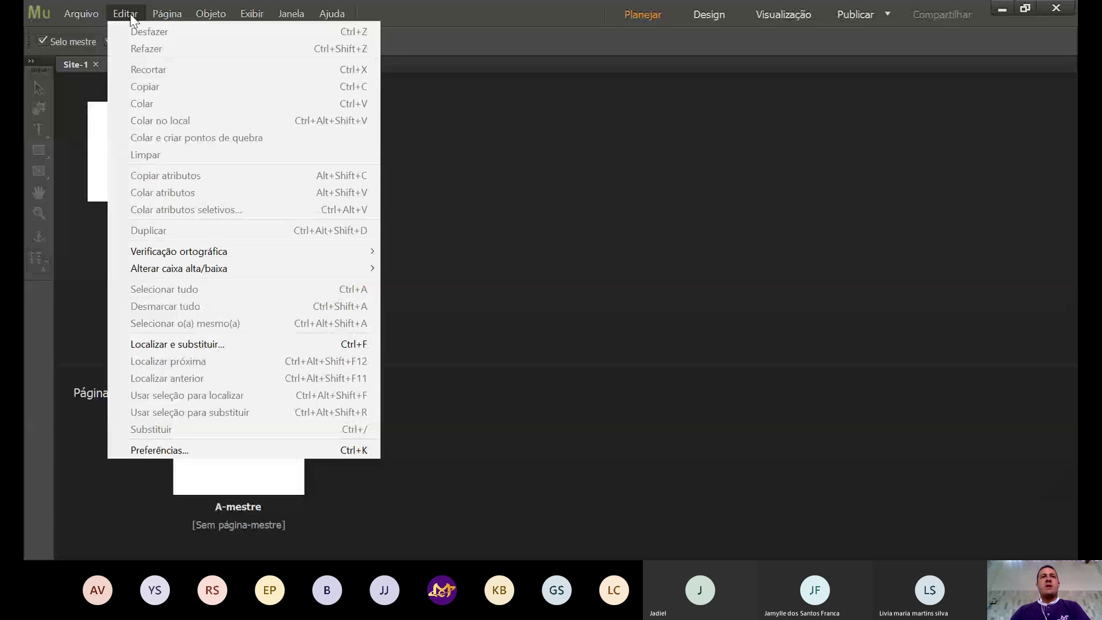
mouse_move(158, 21)
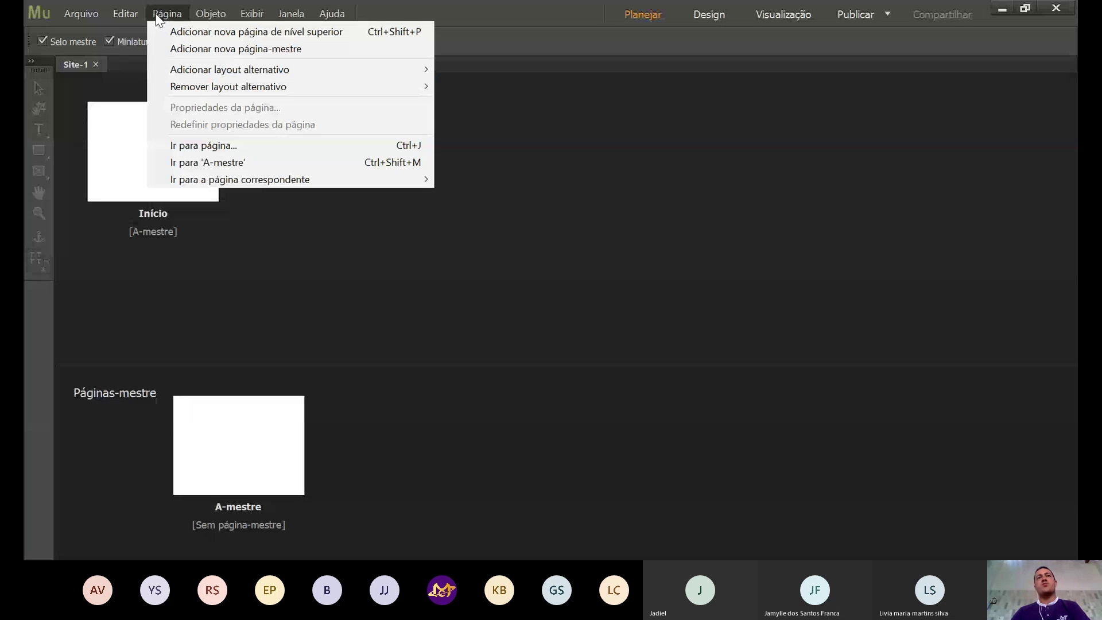
mouse_move(186, 69)
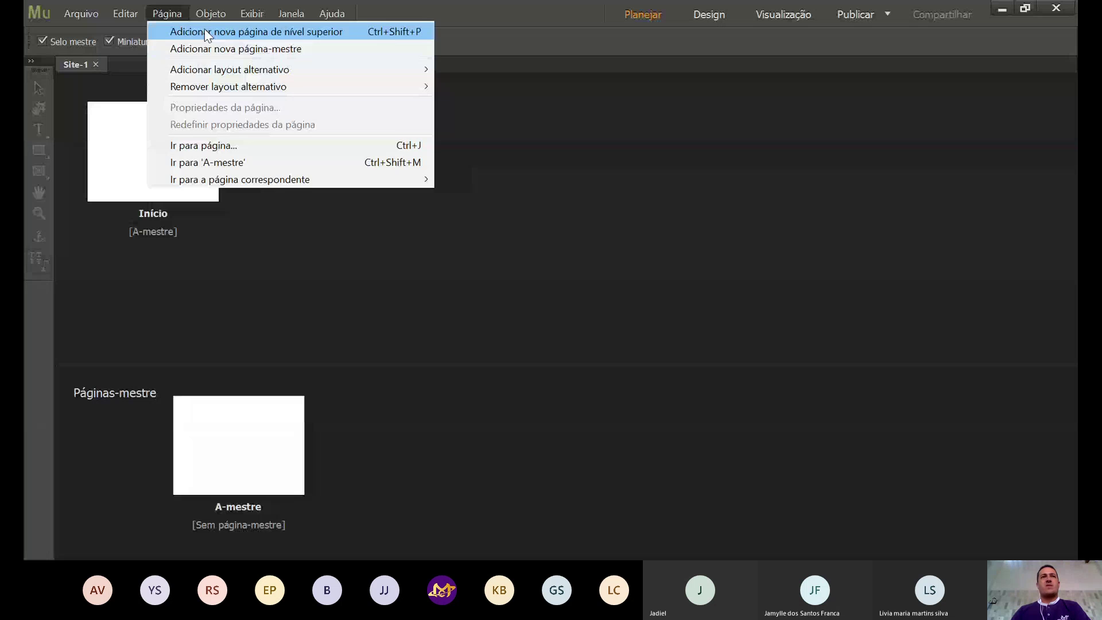
mouse_move(211, 20)
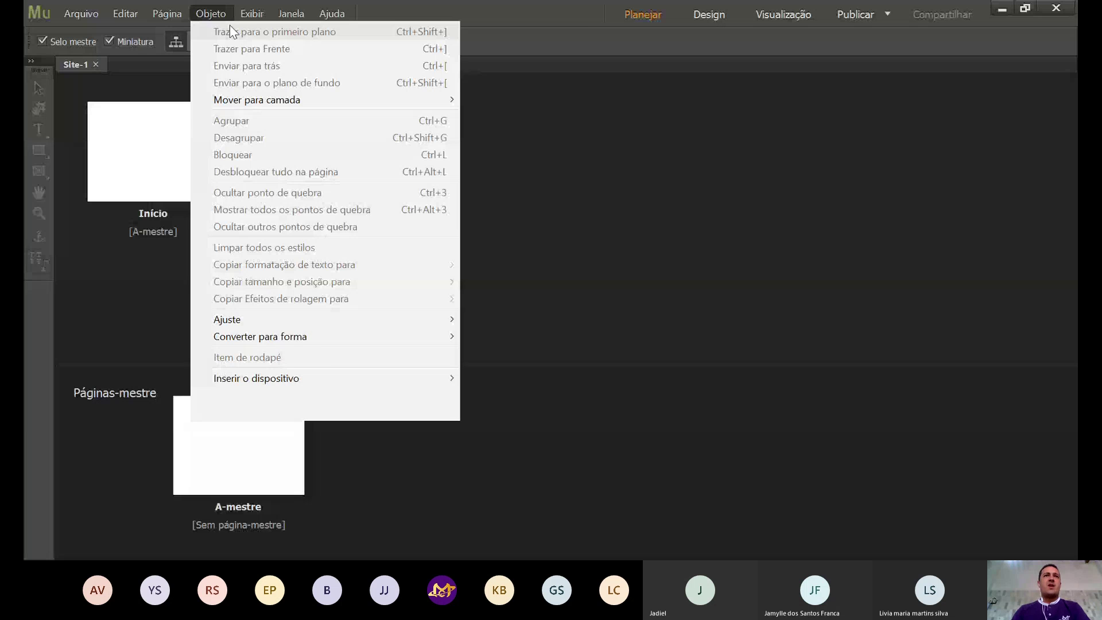
mouse_move(247, 22)
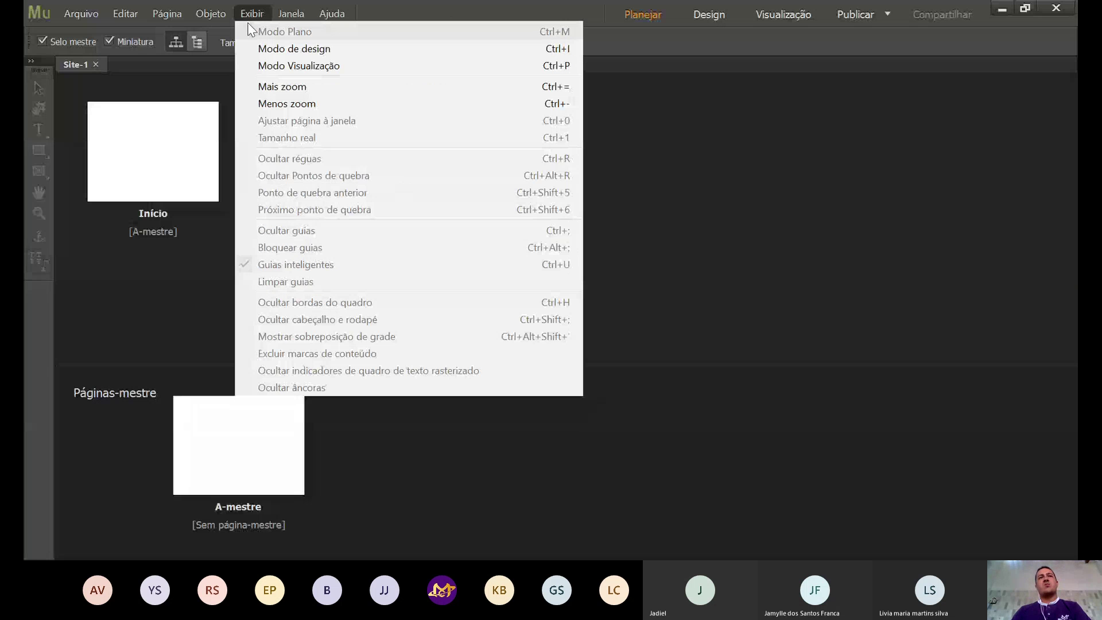
click(297, 22)
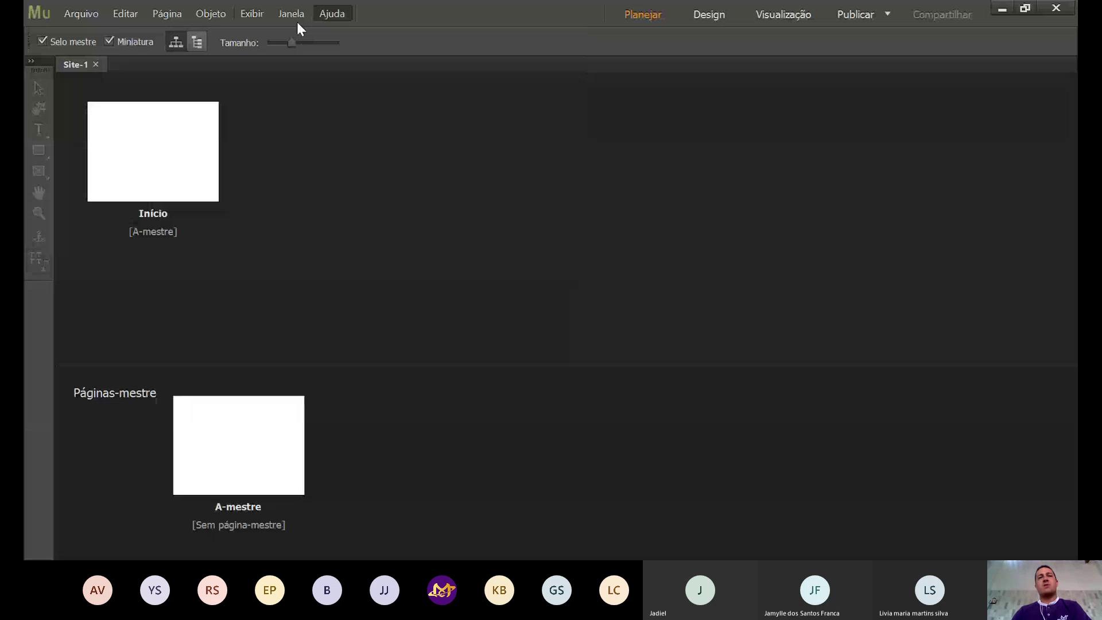
click(298, 22)
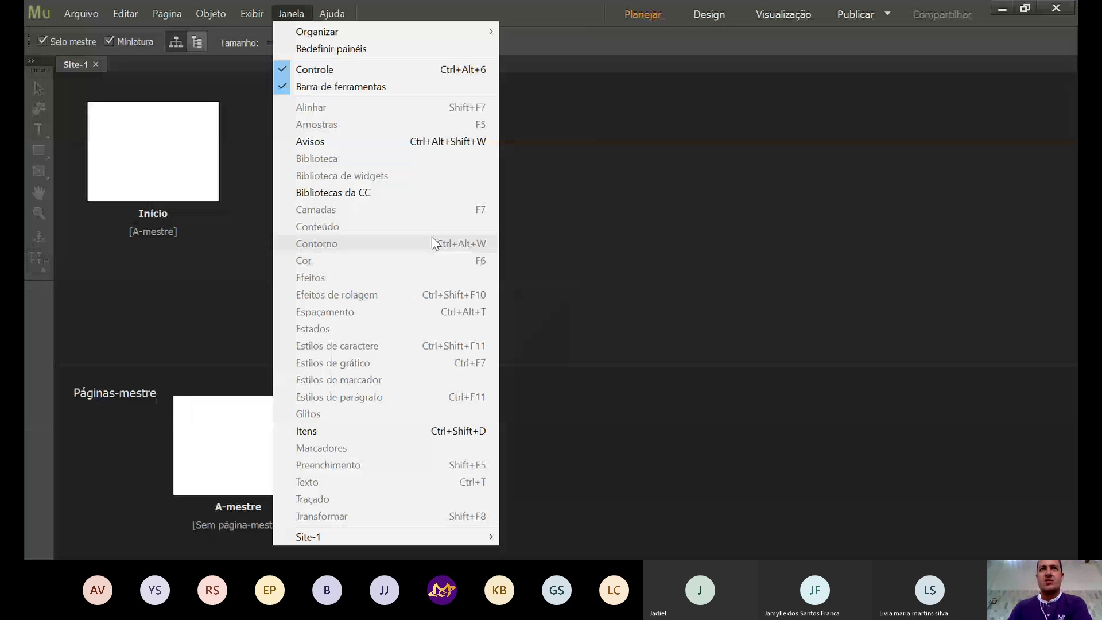
mouse_move(332, 14)
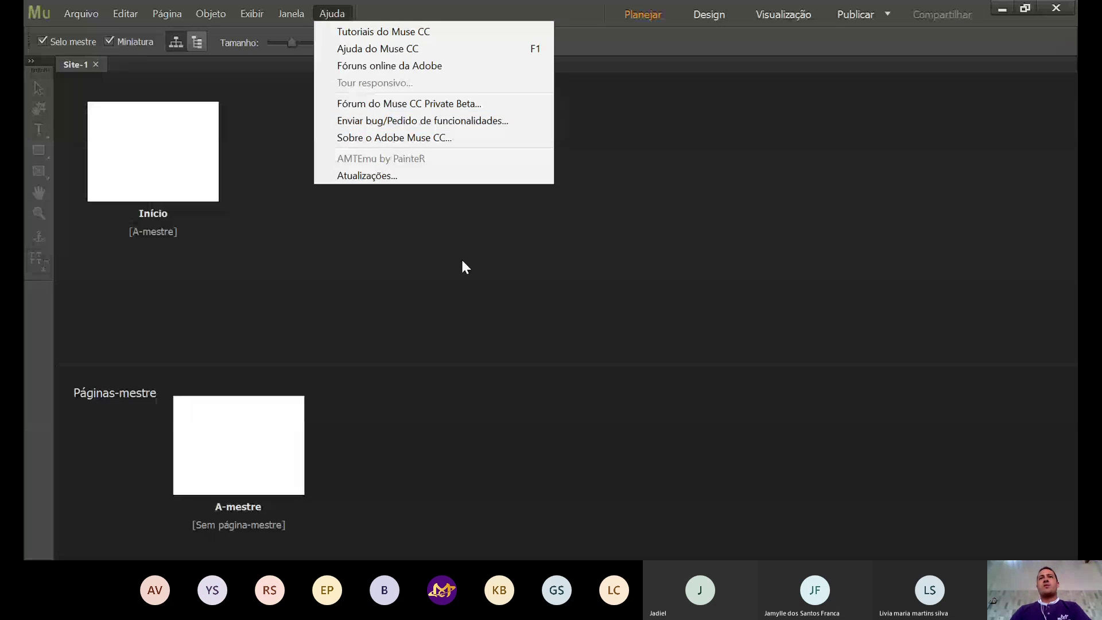
click(664, 22)
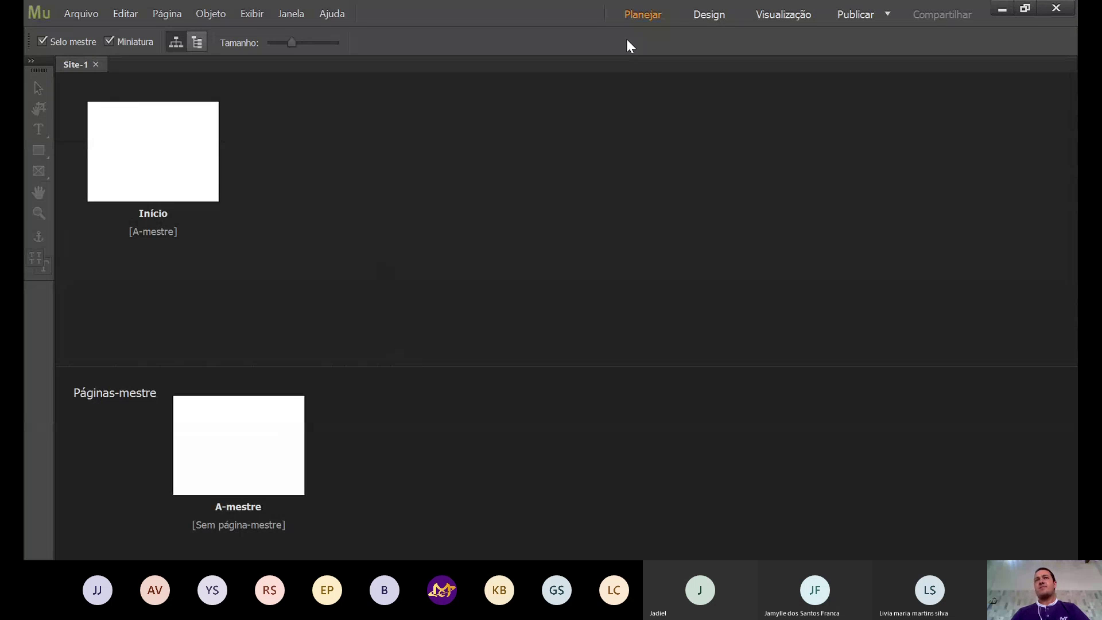
View the Início page across its full width in Design mode and return to the site plan.
click(710, 16)
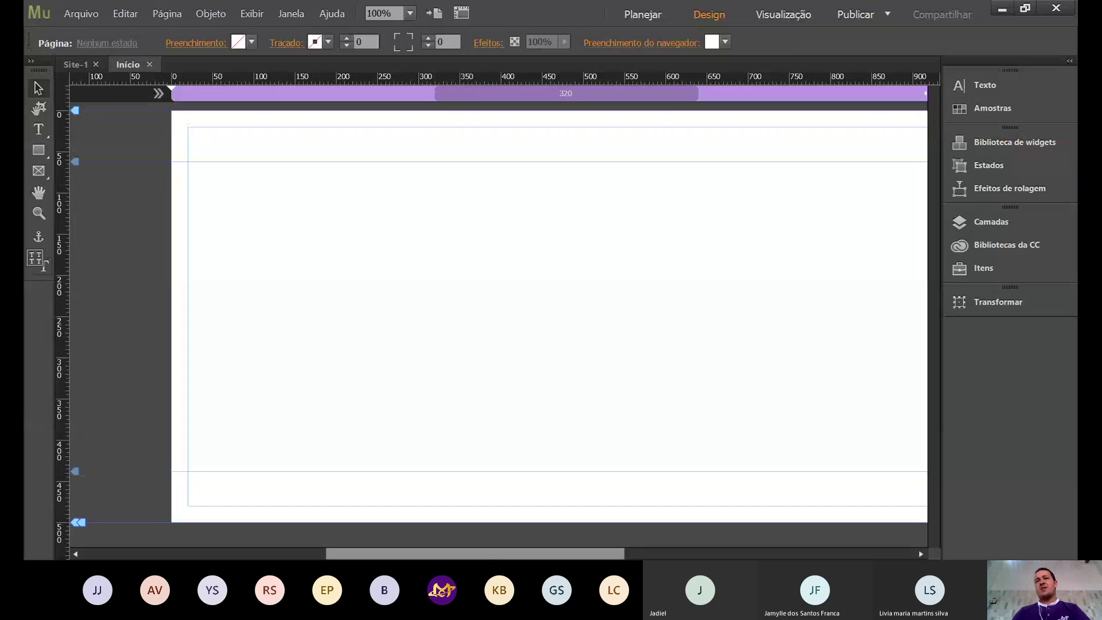
drag(481, 554, 515, 554)
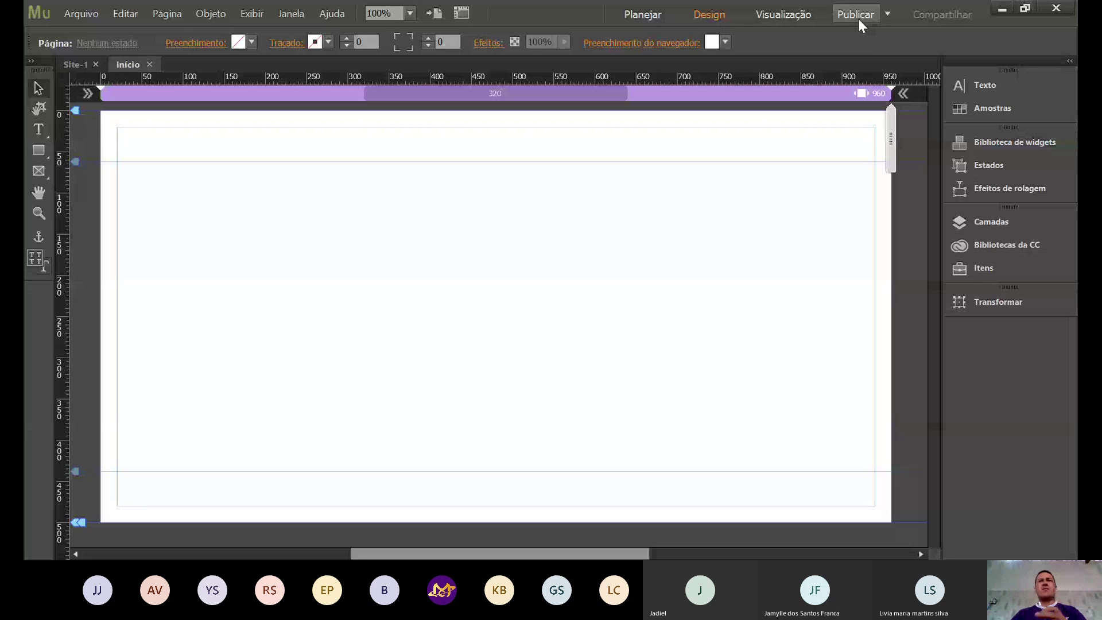
click(648, 15)
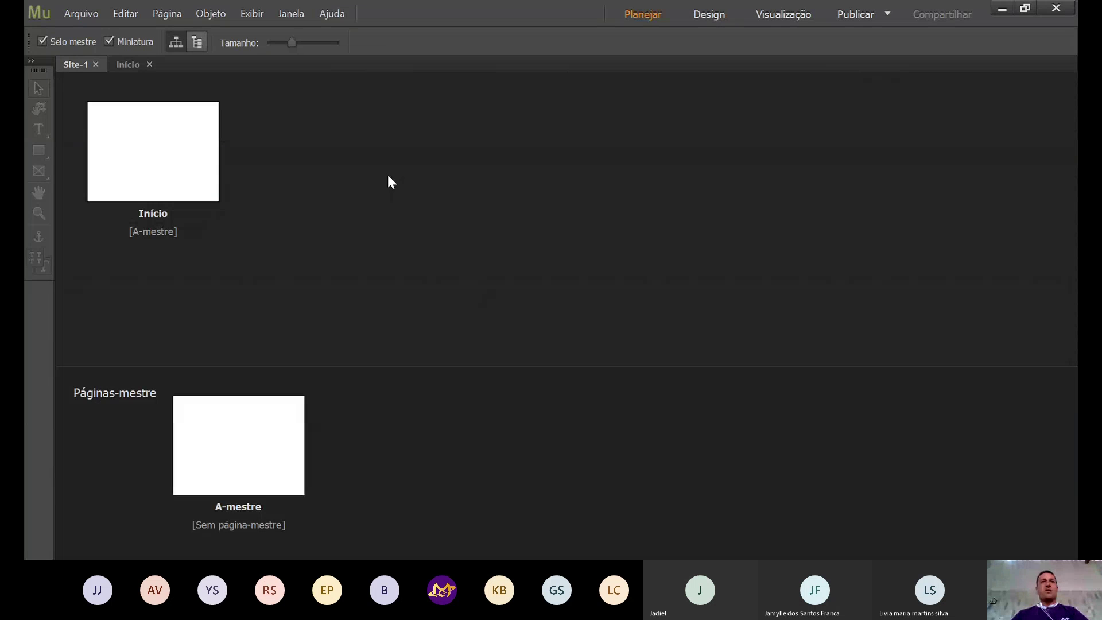
Try the thumbnail size and page layout options in the site plan, leaving the page thumbnails enlarged.
mouse_move(155, 154)
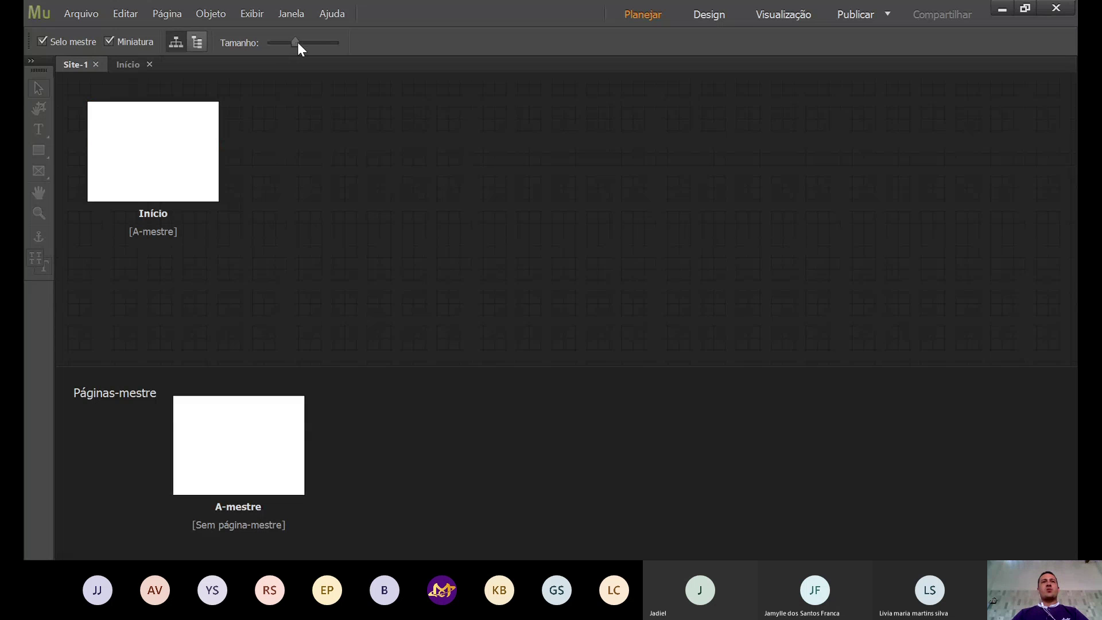
mouse_move(298, 43)
mouse_down()
mouse_move(319, 44)
mouse_move(288, 43)
mouse_up()
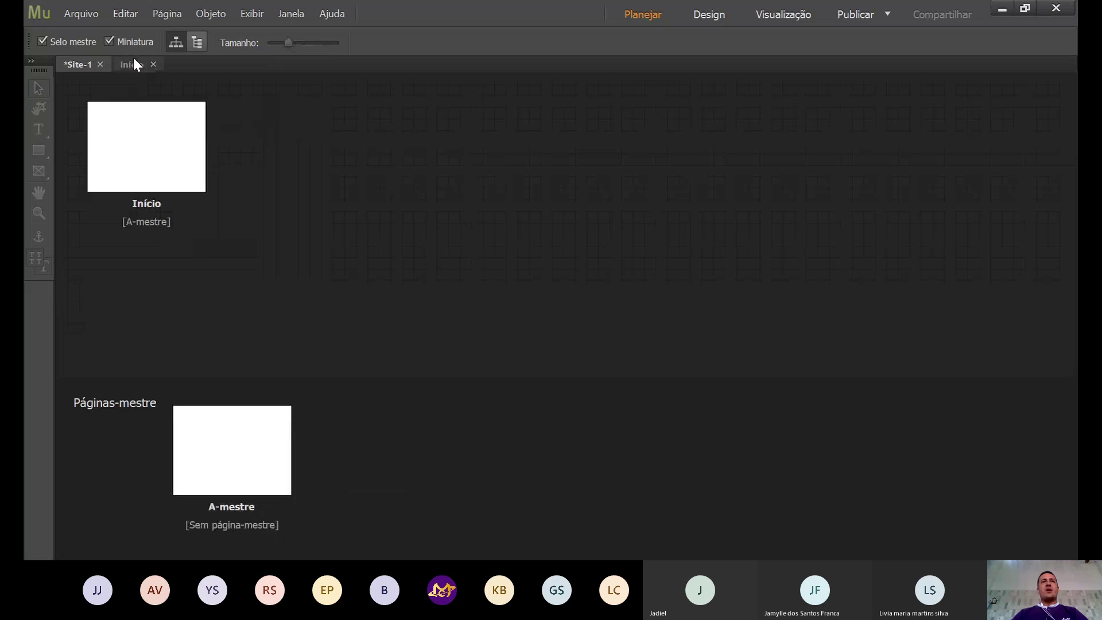
click(197, 43)
click(175, 43)
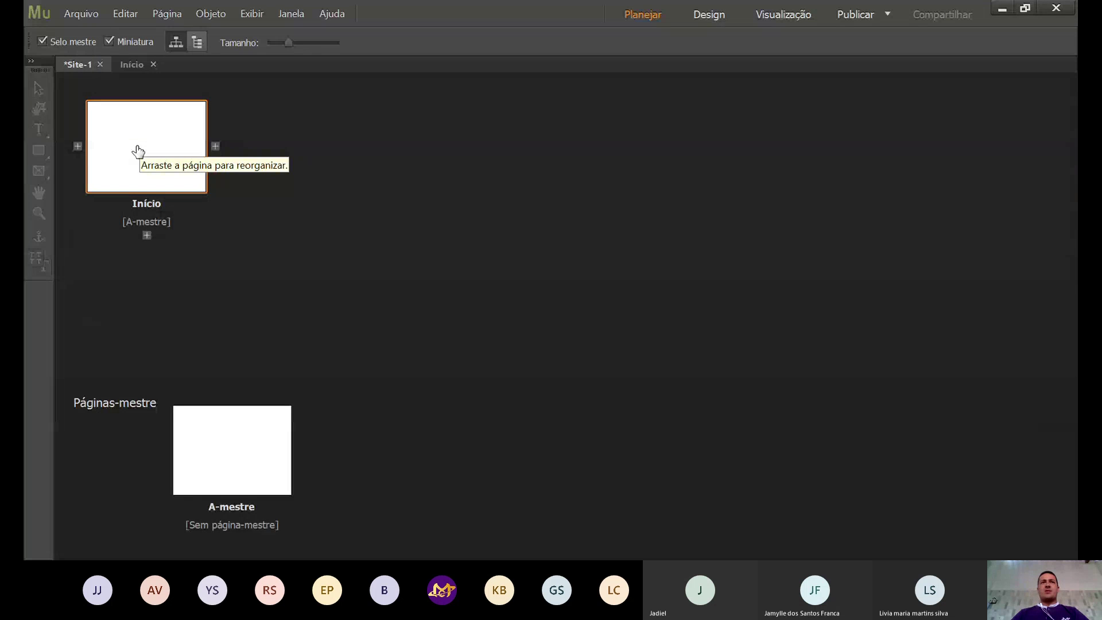
drag(287, 44, 297, 48)
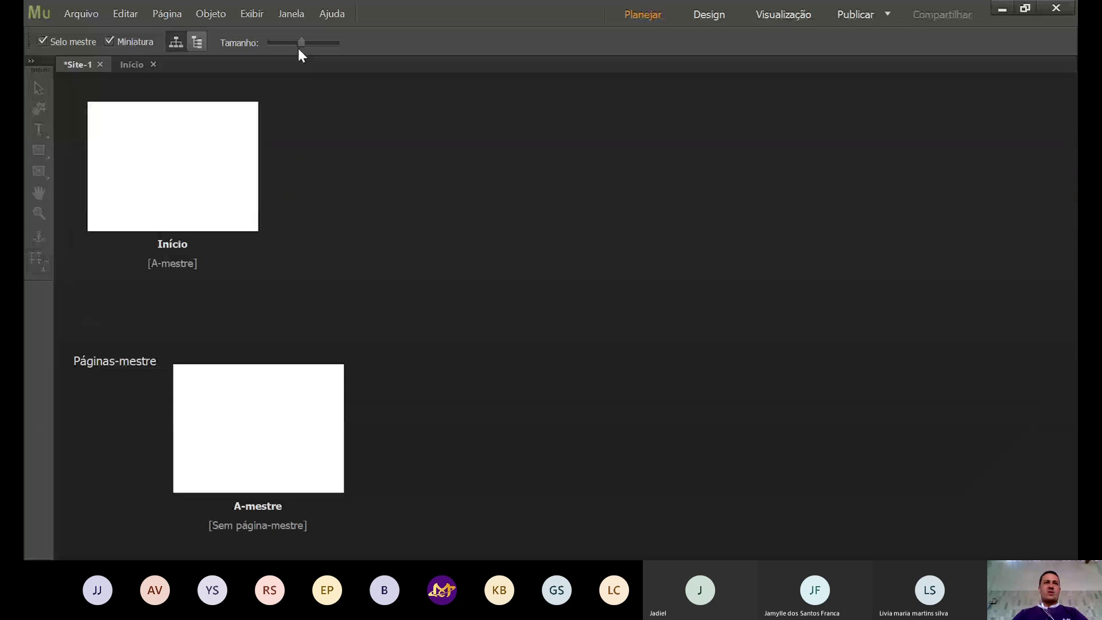
Review the page commands available for the Início page in the site plan.
mouse_move(223, 141)
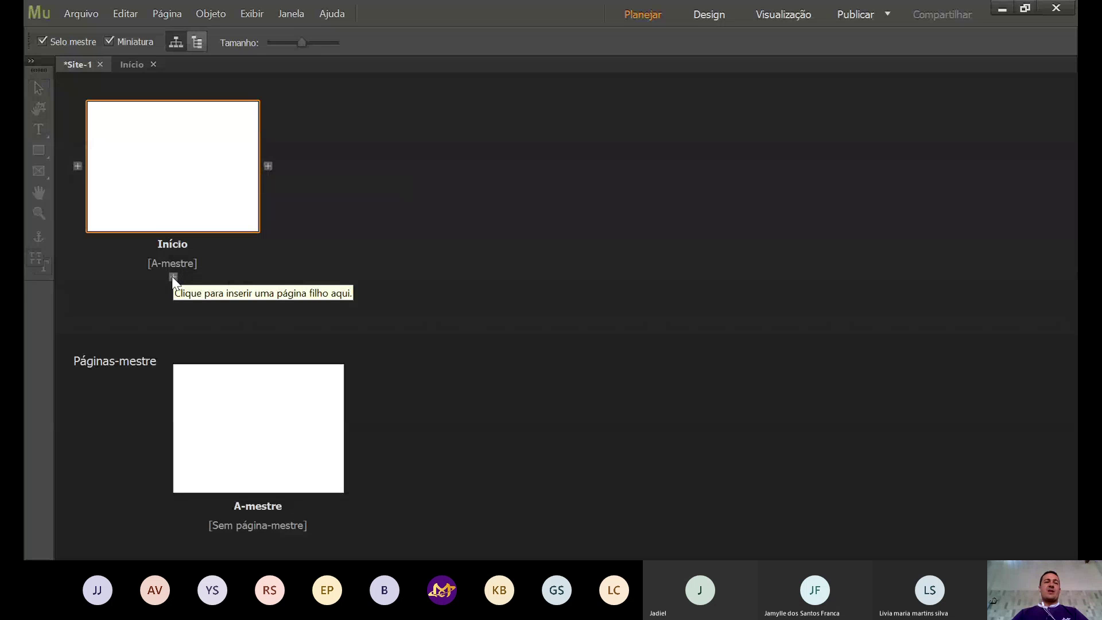
right_click(233, 173)
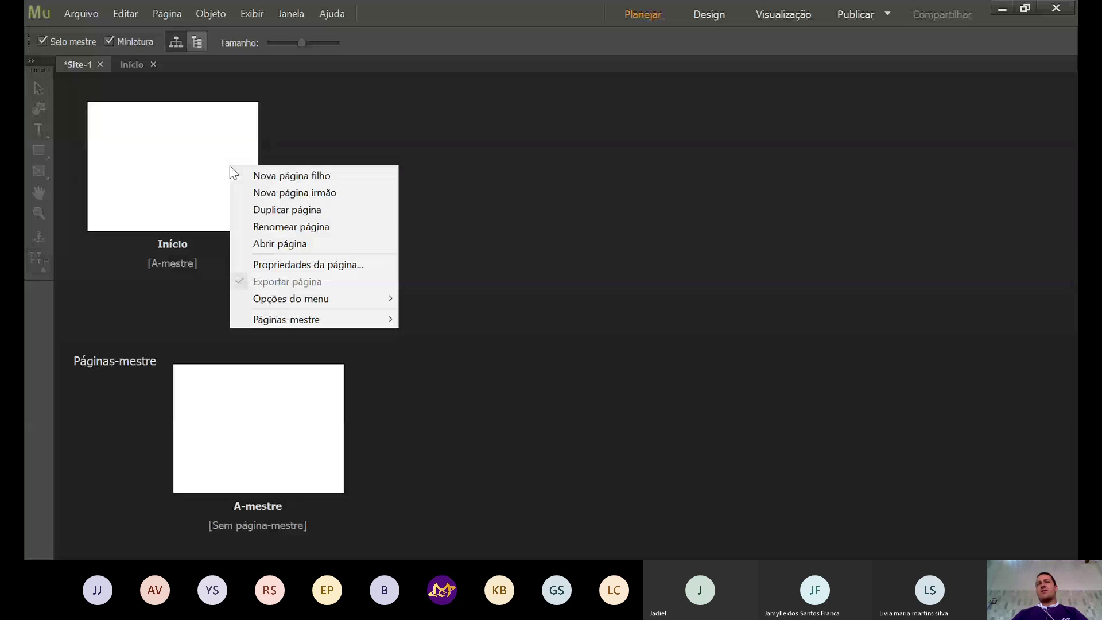
click(384, 131)
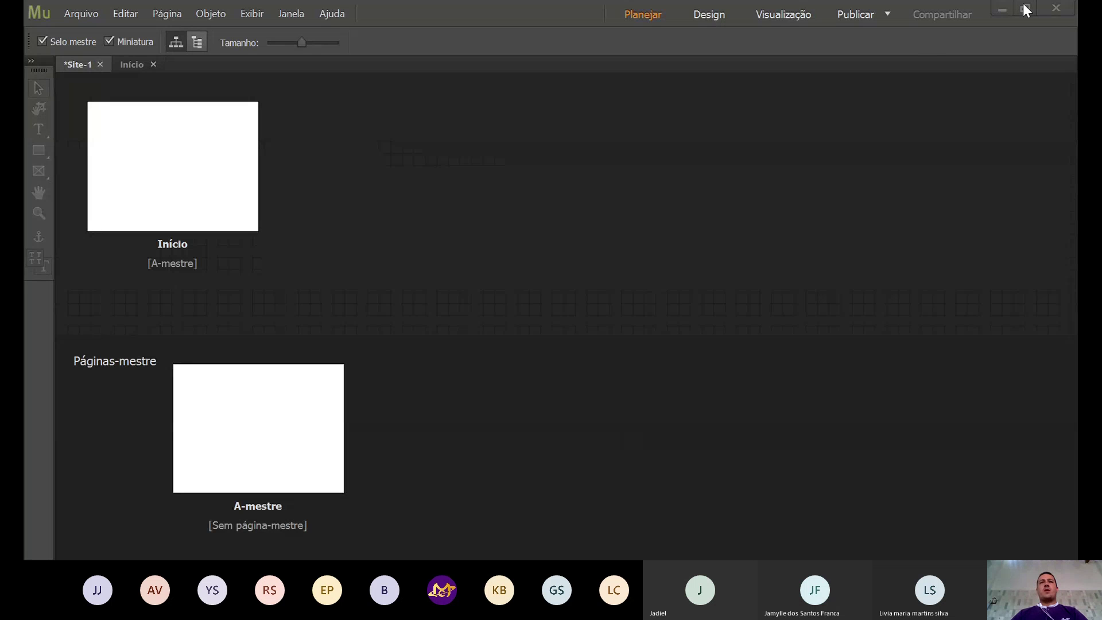
click(382, 284)
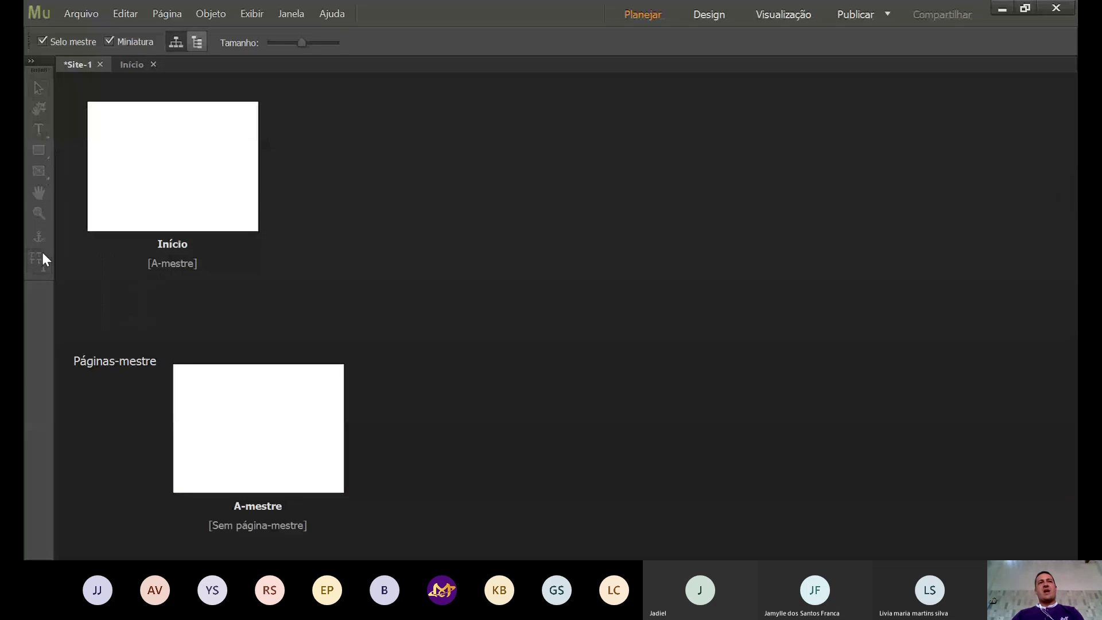
Open the Início page in Design mode and try green, tan and yellow solid fills on it.
double_click(198, 170)
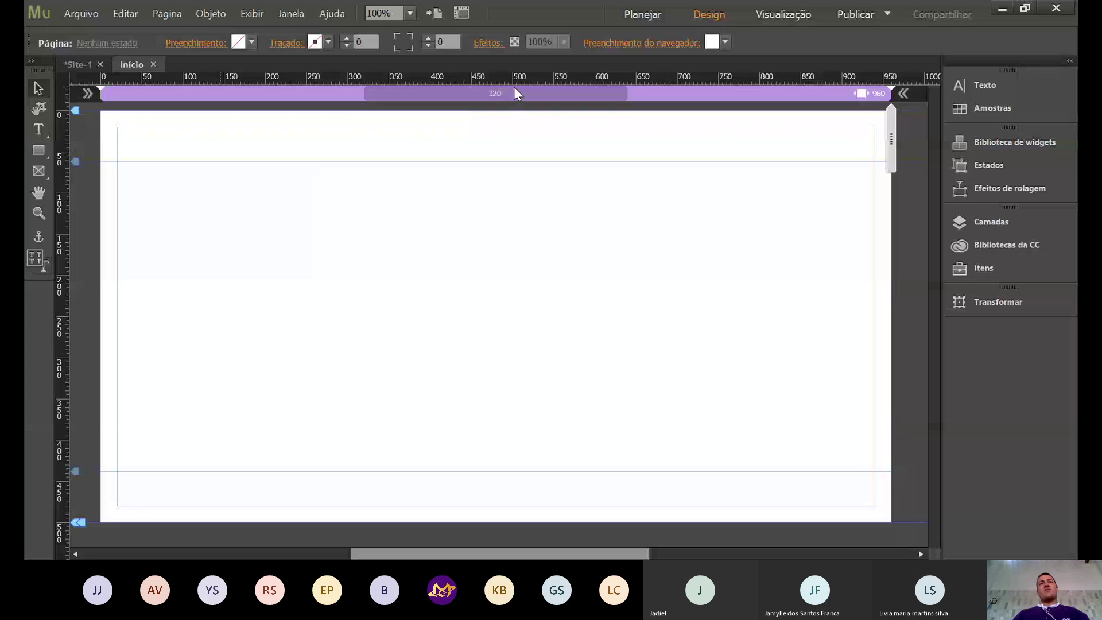
click(480, 119)
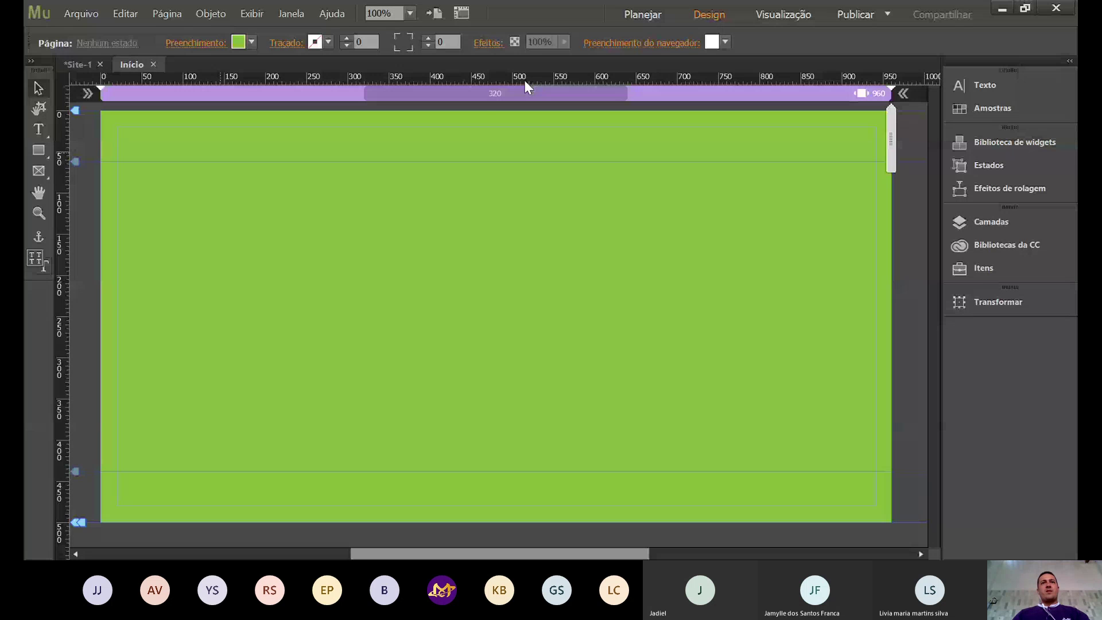
click(480, 106)
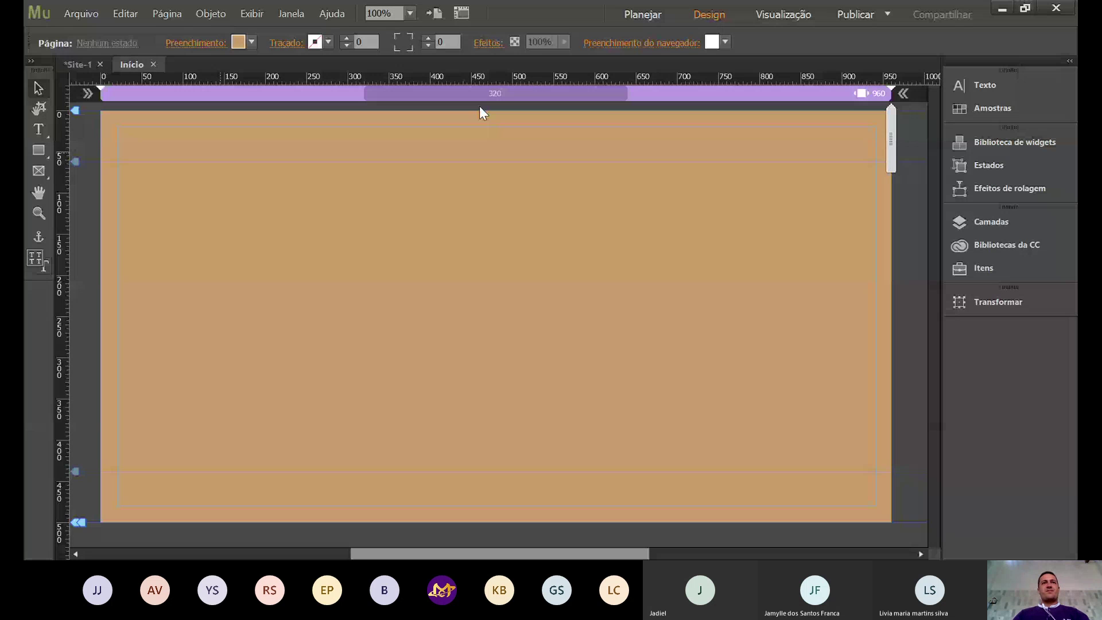
click(335, 346)
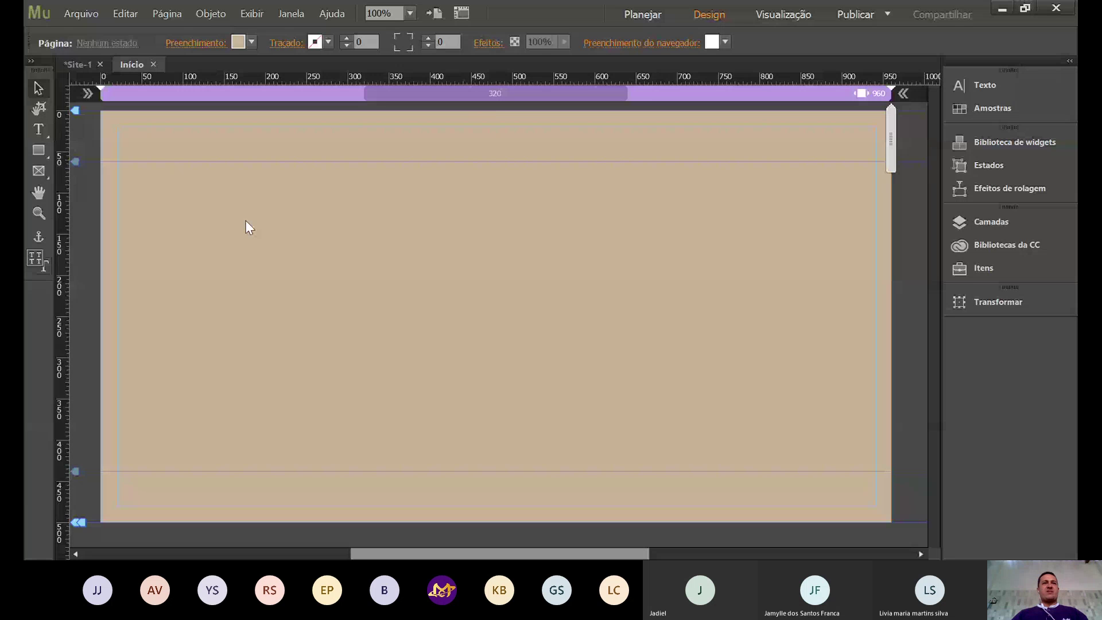
click(269, 170)
click(269, 148)
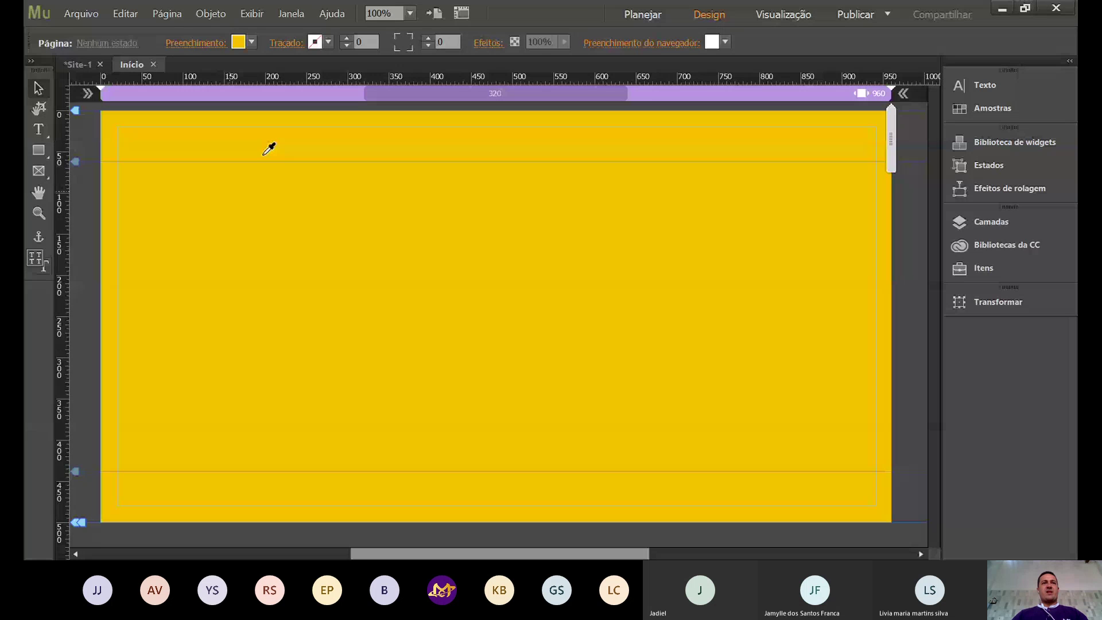
Change the Início page's fill to a vertical gradient running from dark green to lime green.
key(Escape)
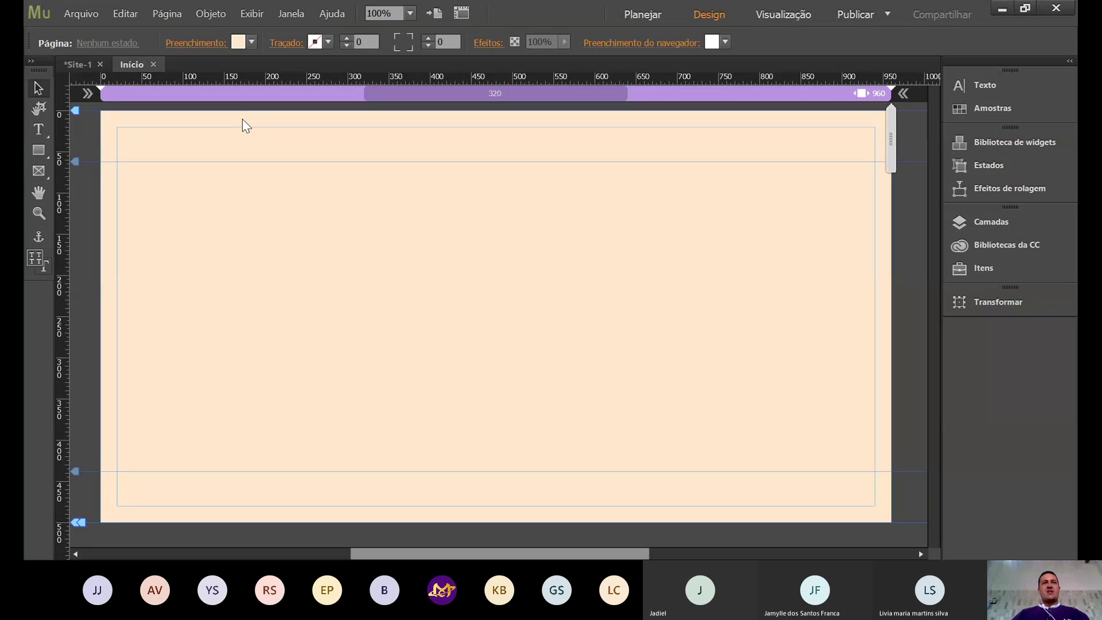
key(ctrl+z)
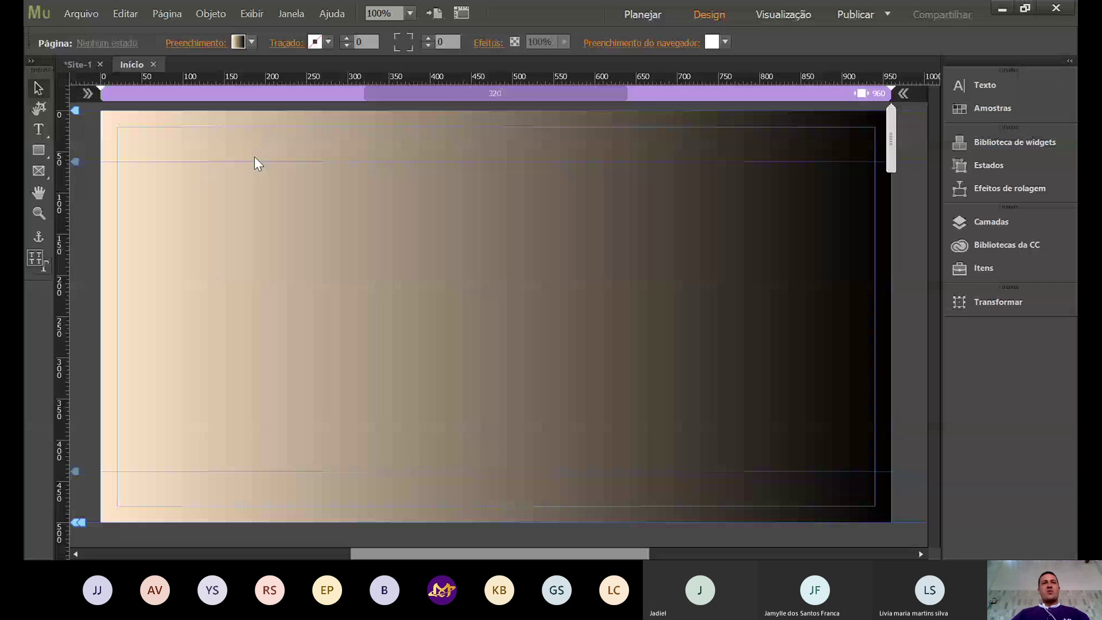
key(ctrl+z)
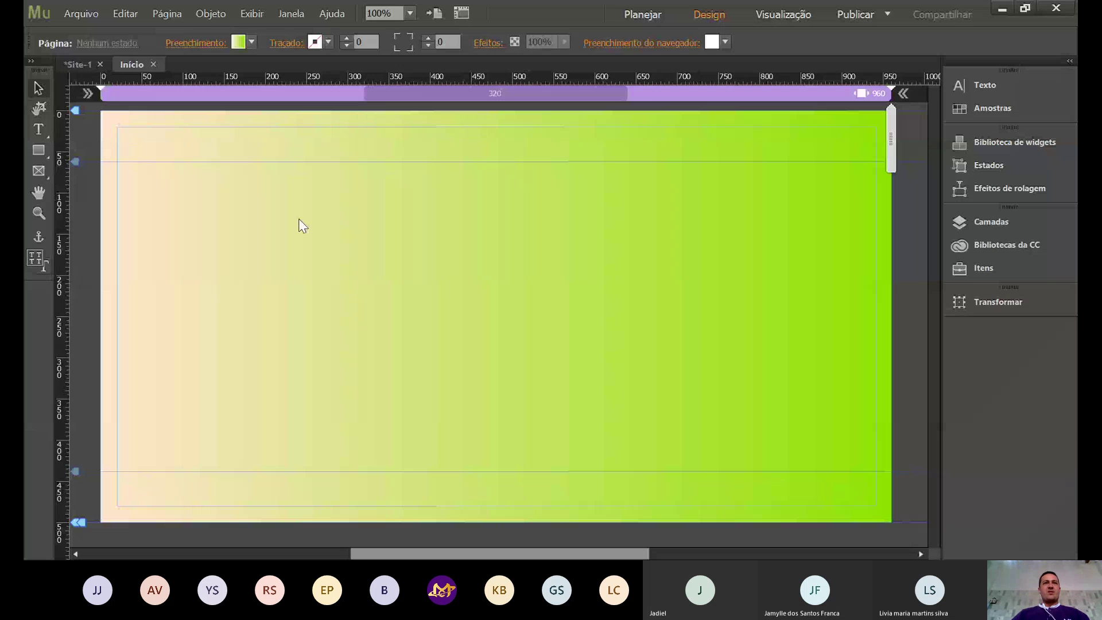
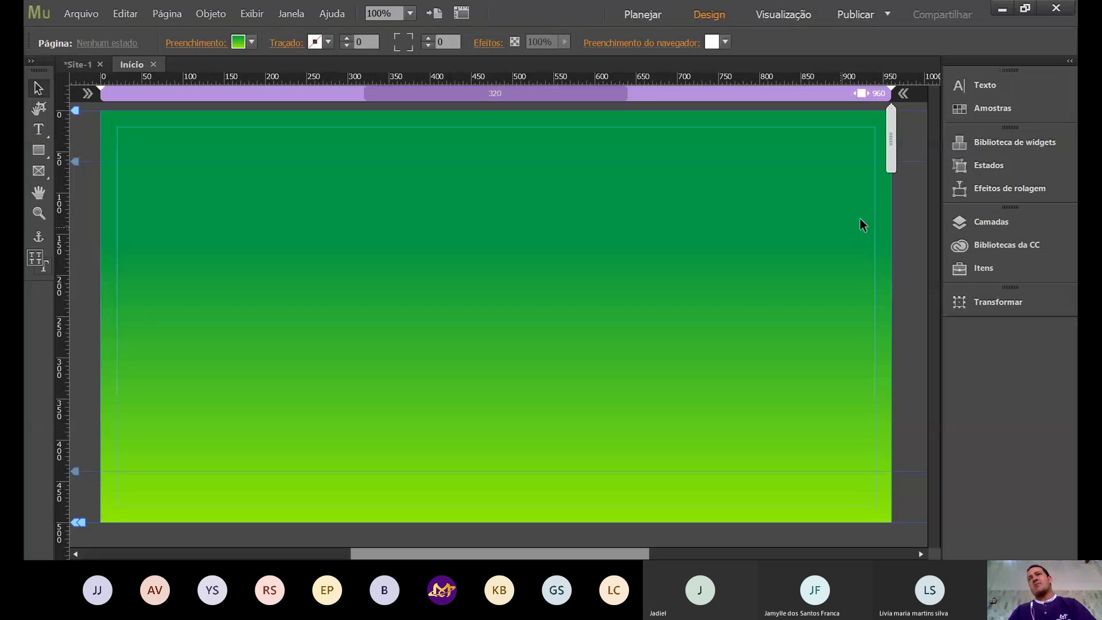
Look over the text options and colour swatches, and preview the Vertical menu and Contato detalhado form widgets.
click(1008, 83)
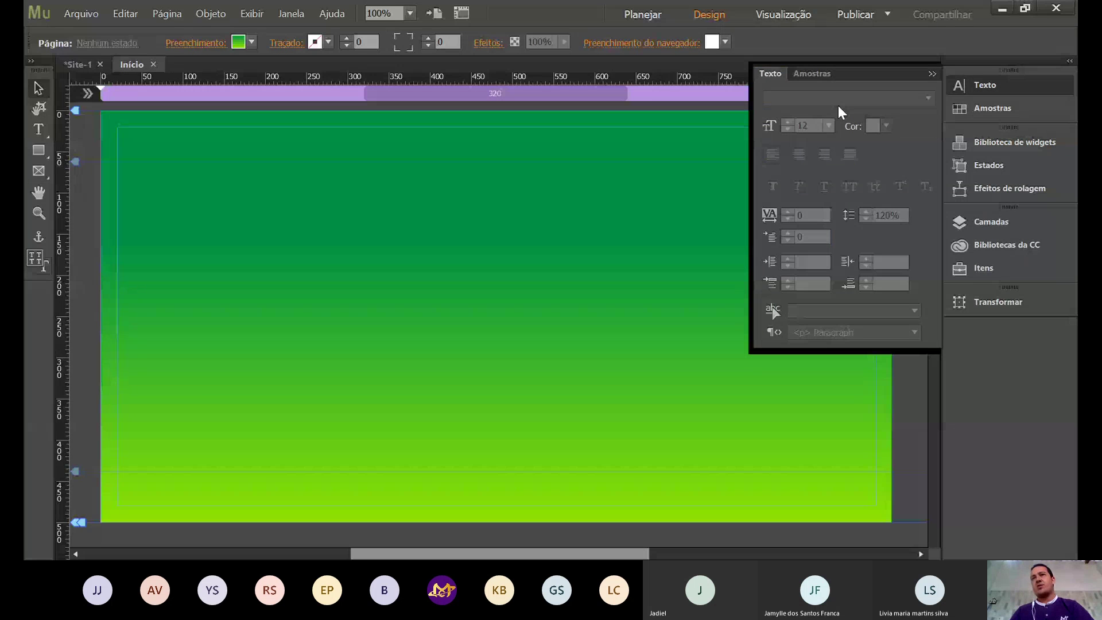
click(1016, 109)
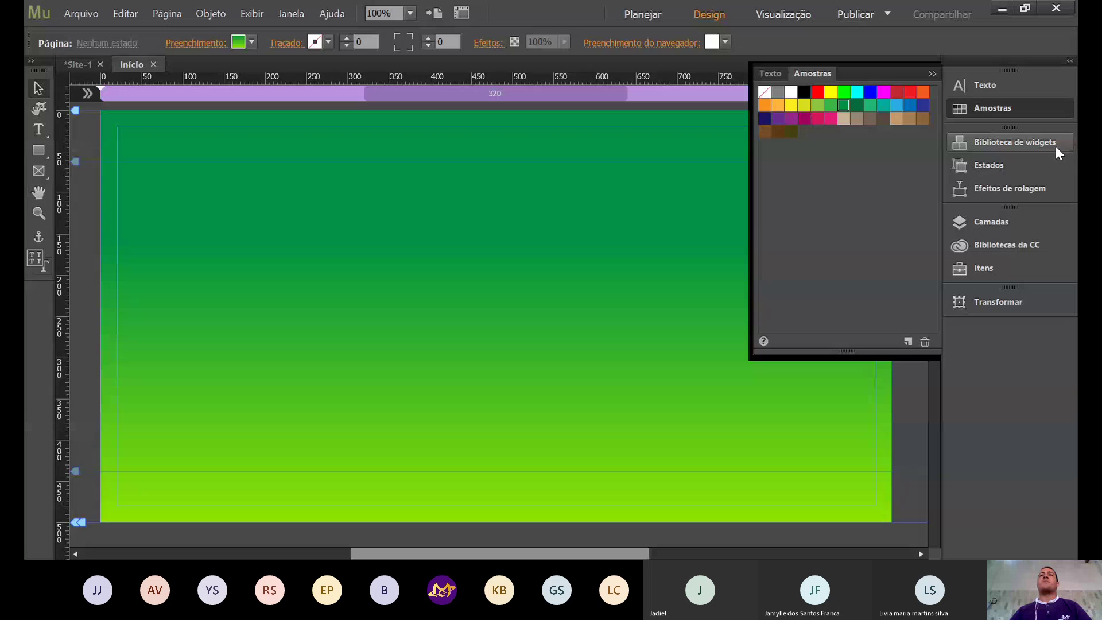
click(1032, 143)
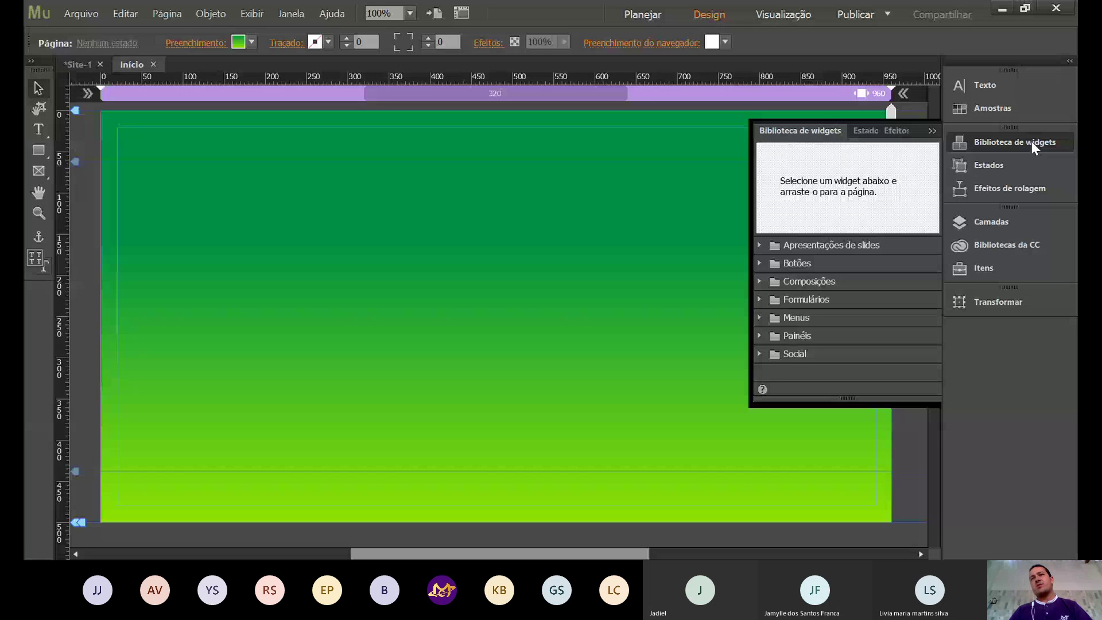
click(759, 317)
click(809, 354)
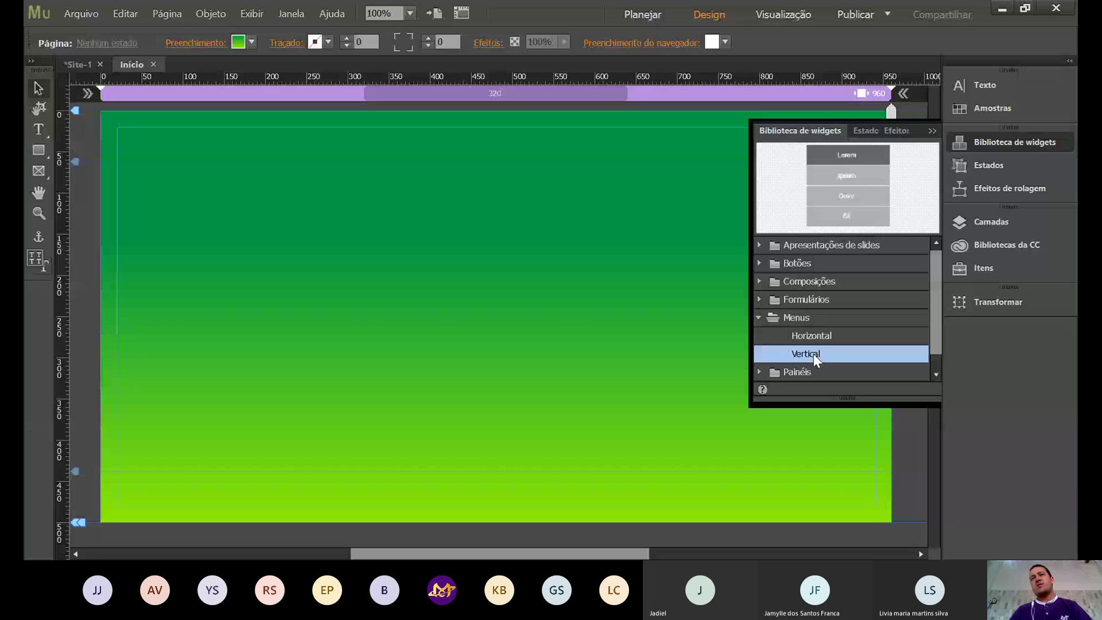
click(759, 299)
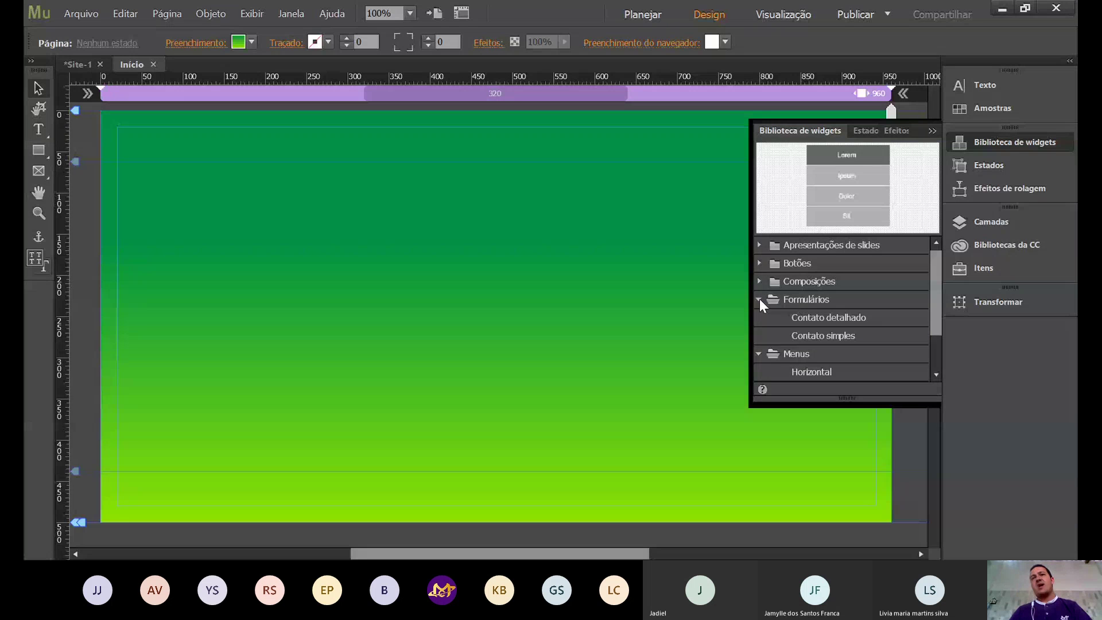
click(795, 320)
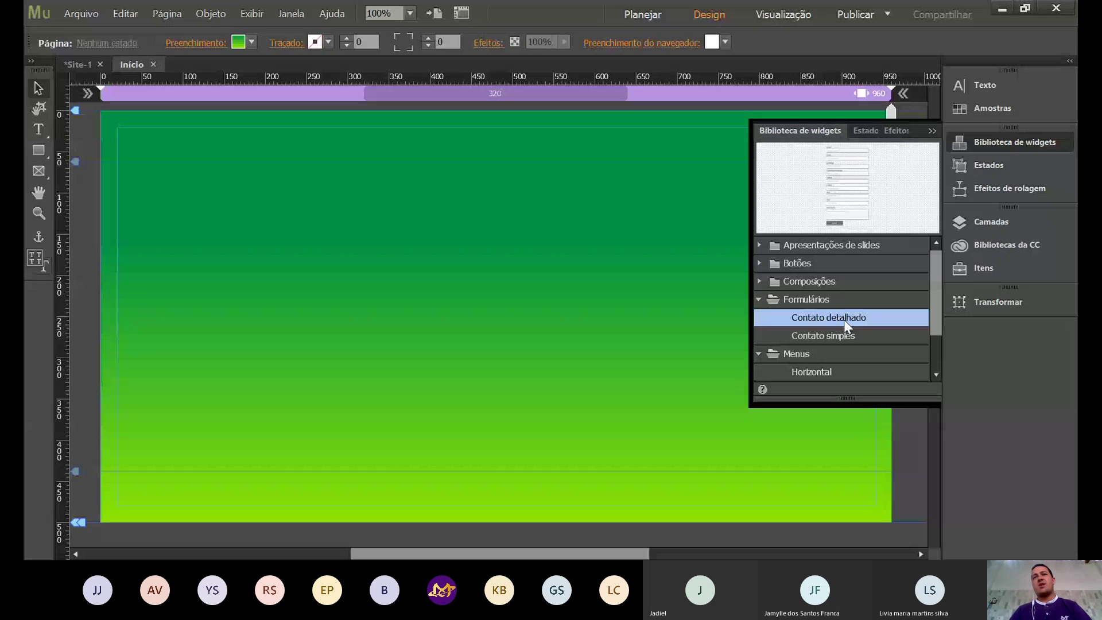
Preview the composition widgets from Apresentação to Exibição de negatoscópio and the Painéis com guias panel widget.
click(759, 280)
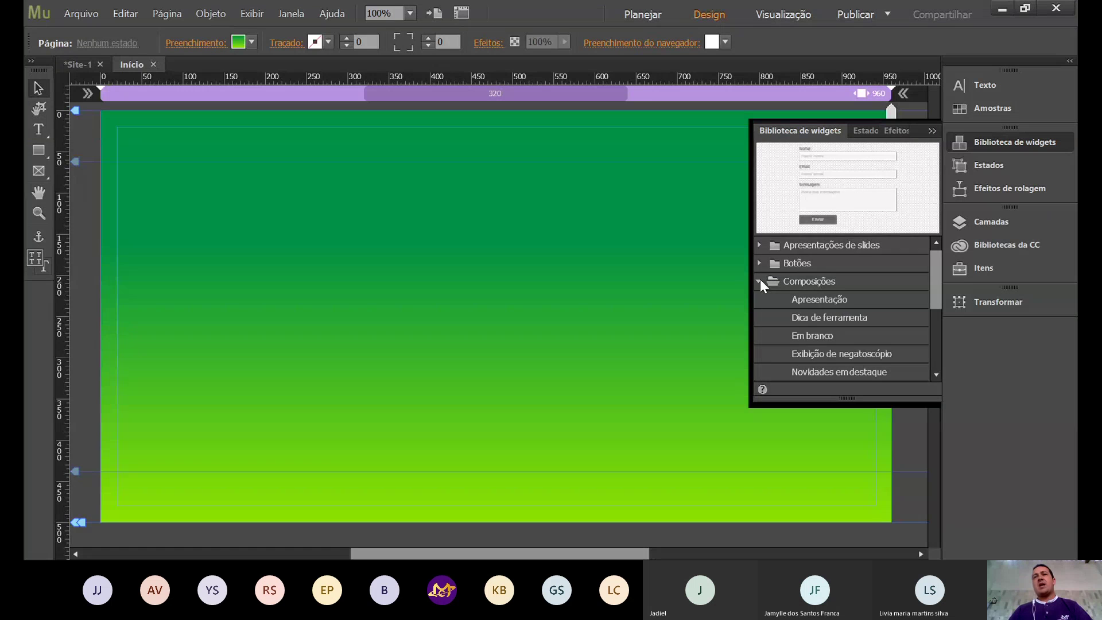
click(823, 305)
click(820, 320)
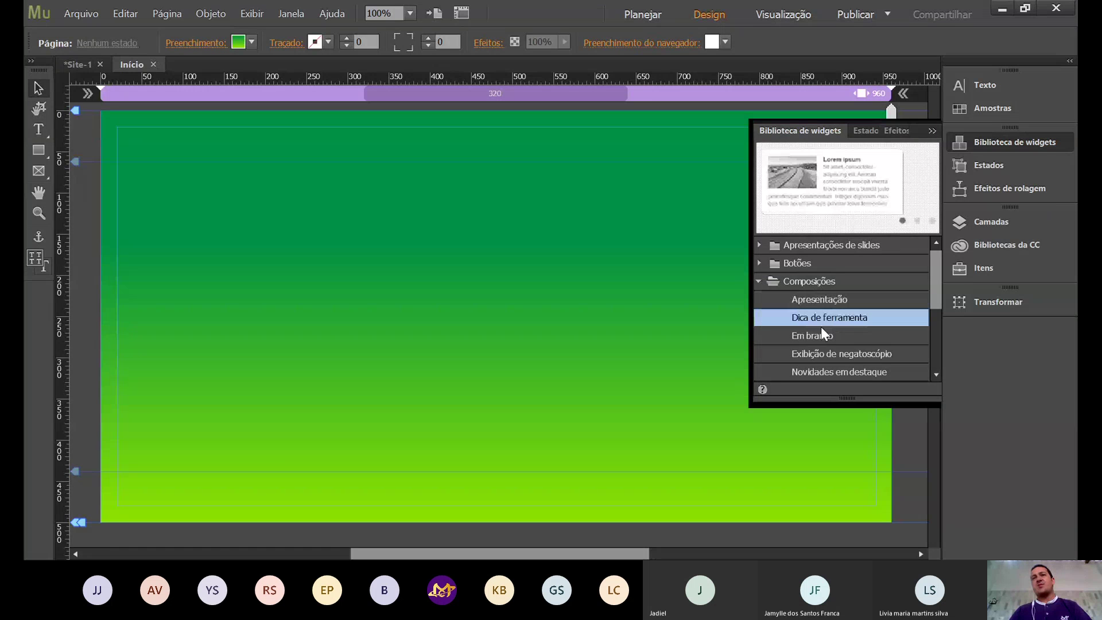
click(822, 336)
click(824, 352)
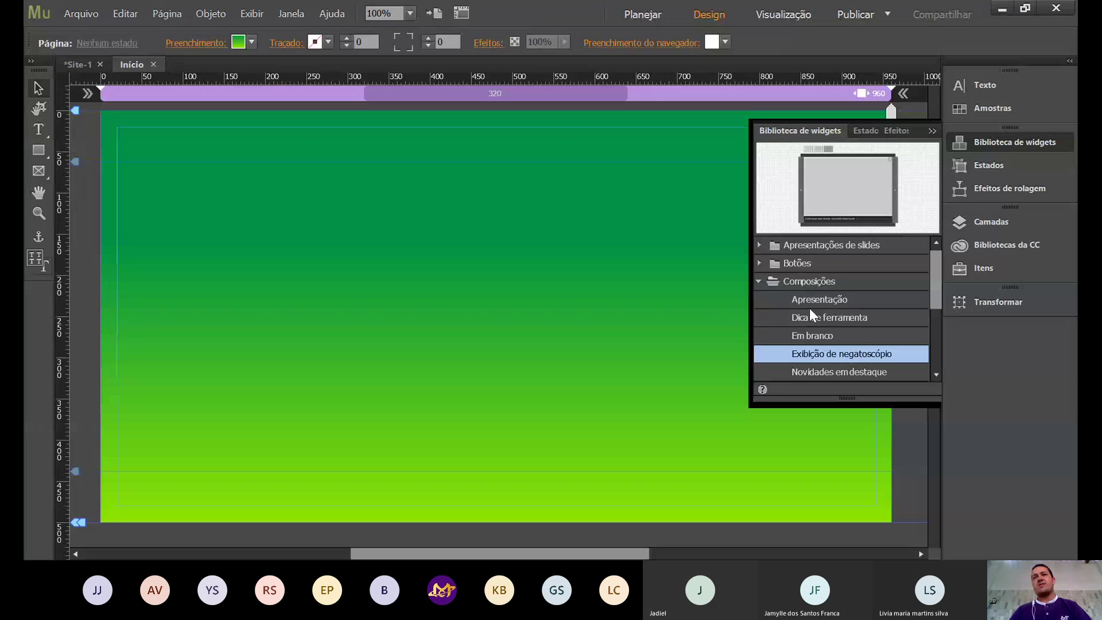
click(784, 279)
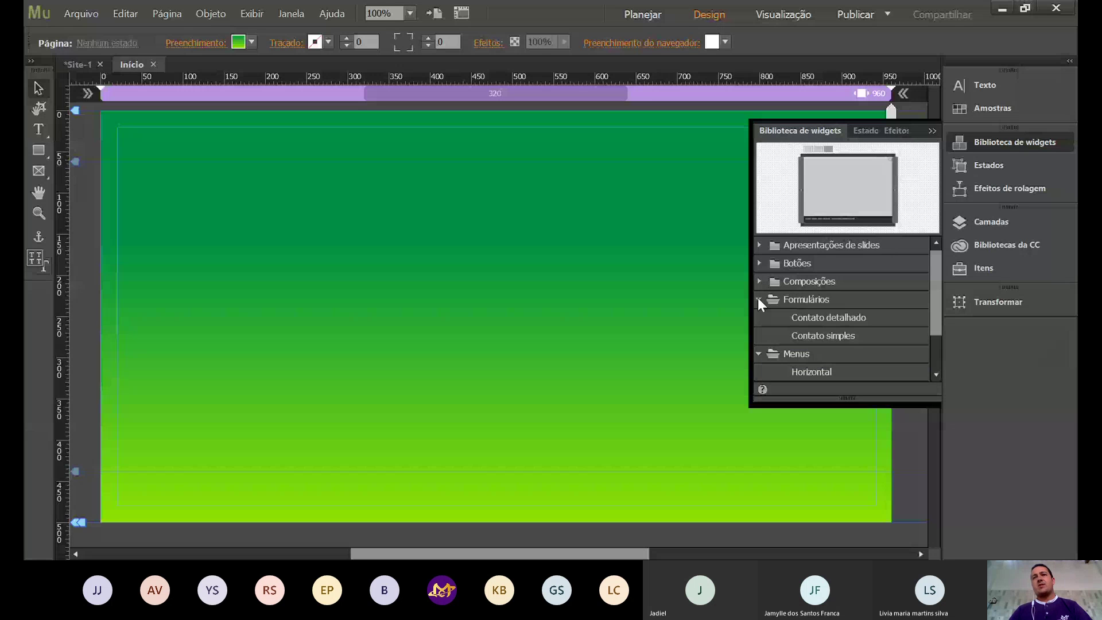
click(758, 299)
click(759, 317)
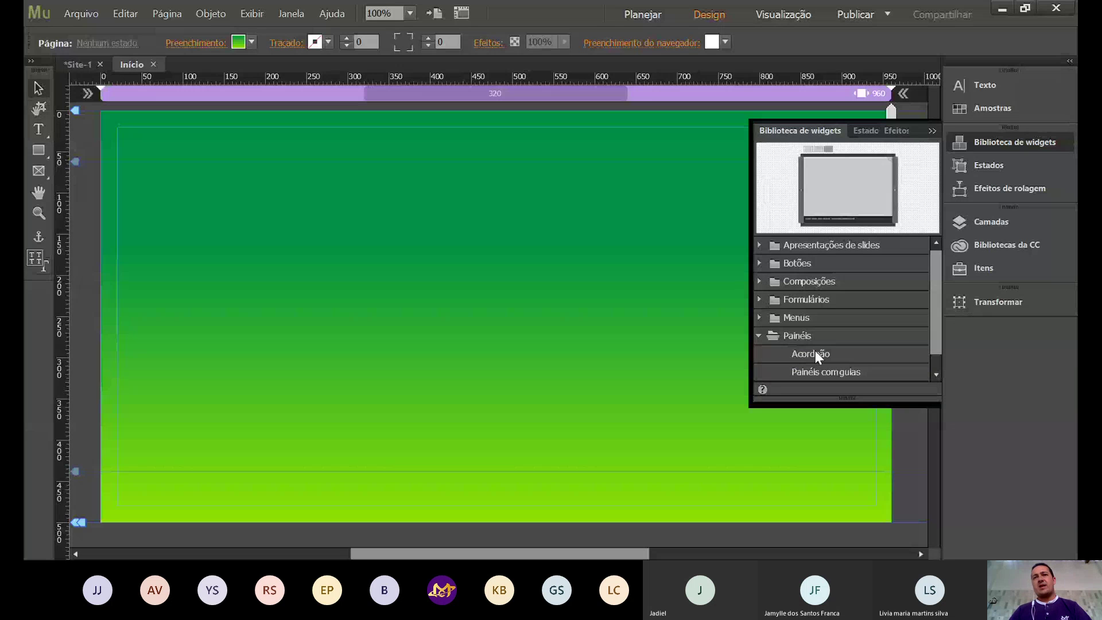
scroll(809, 323, down, 1)
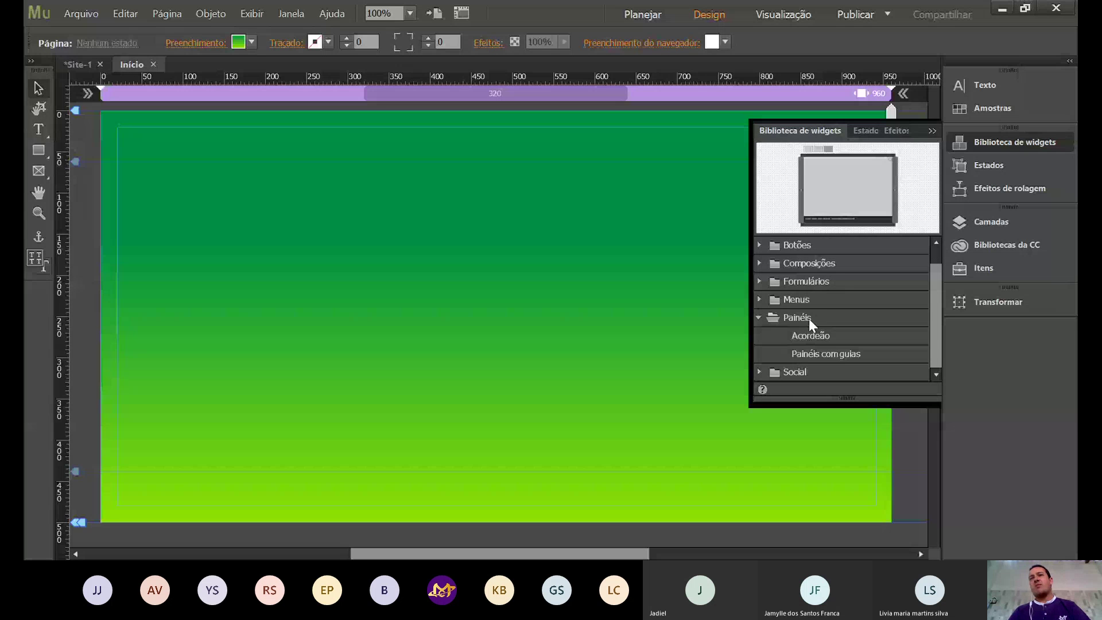
click(817, 348)
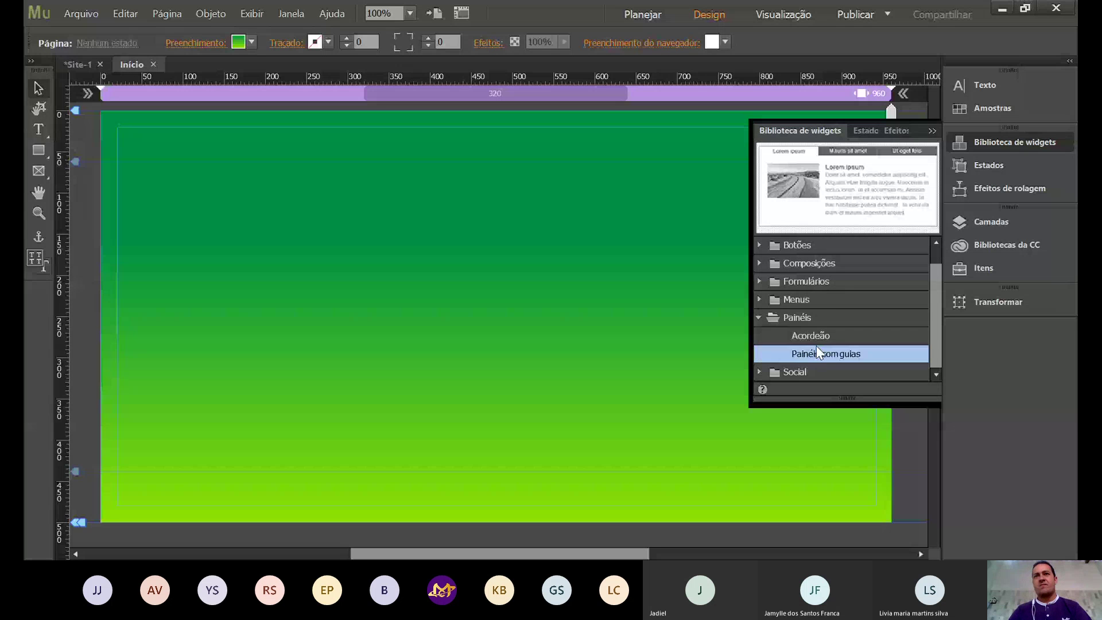
Browse the Social widgets, previewing Google Maps, Google+, LinkedIn, Logo do Adobe Muse and YouTube.
click(757, 320)
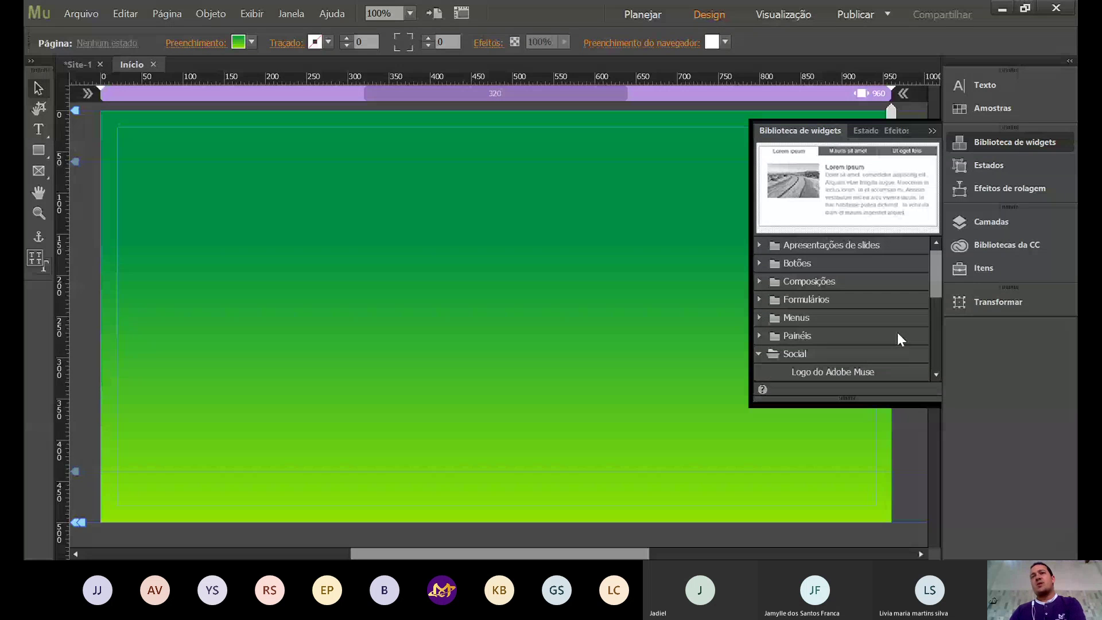
scroll(897, 333, down, 5)
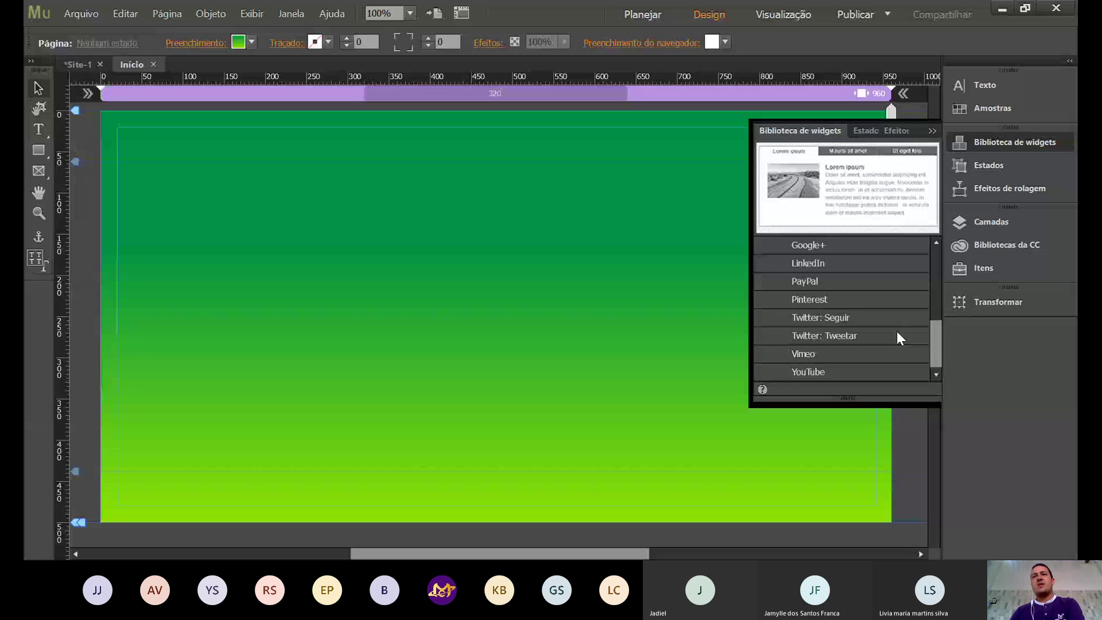
scroll(861, 321, up, 3)
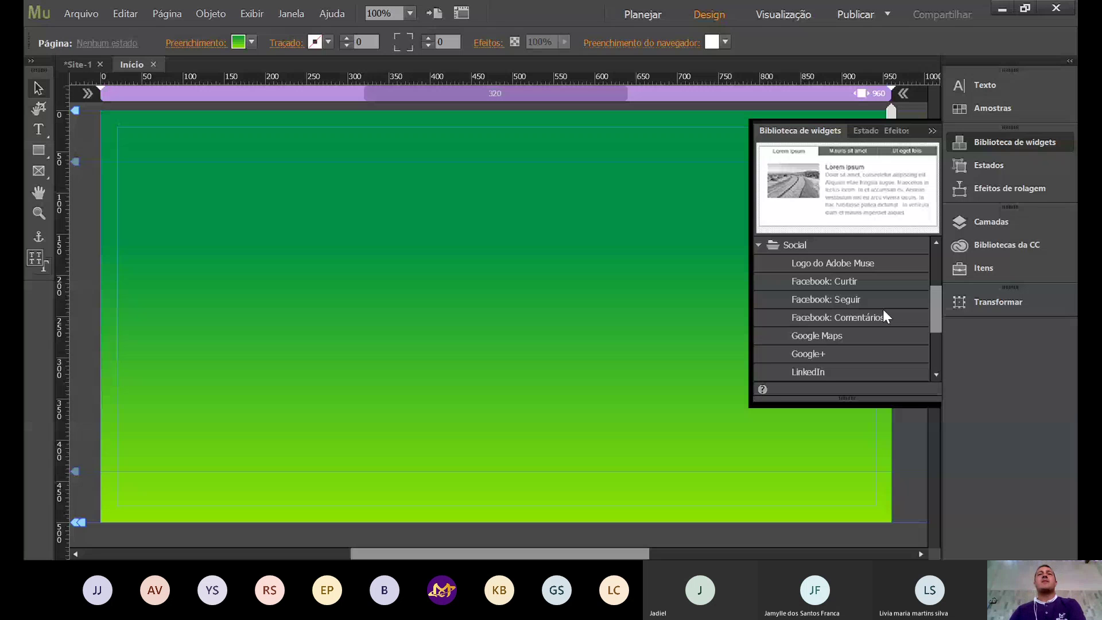
click(844, 336)
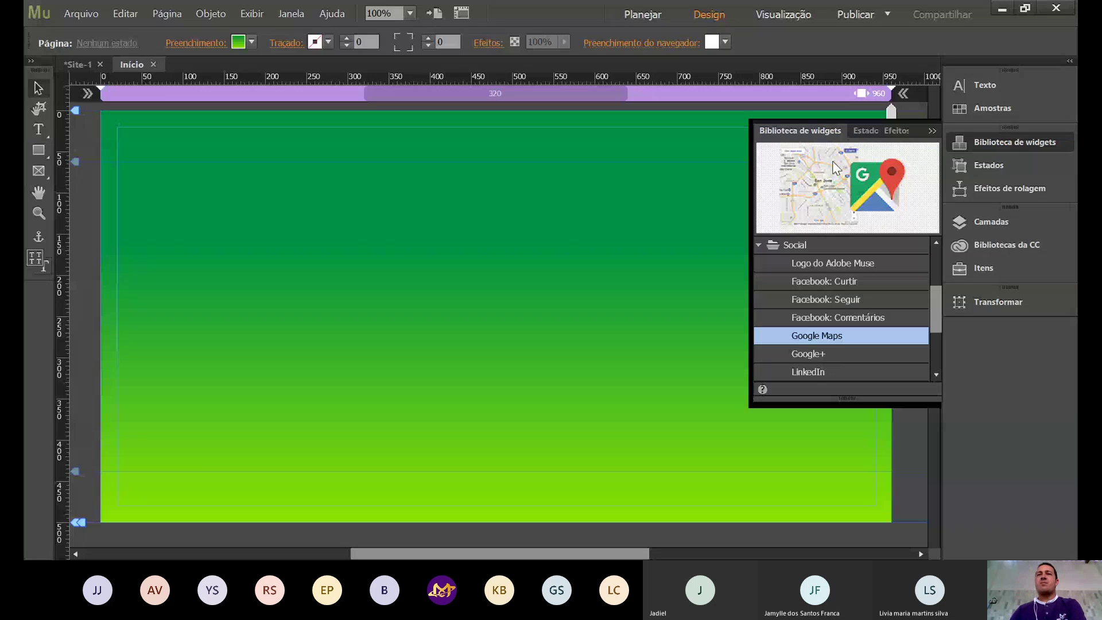
click(809, 353)
click(809, 372)
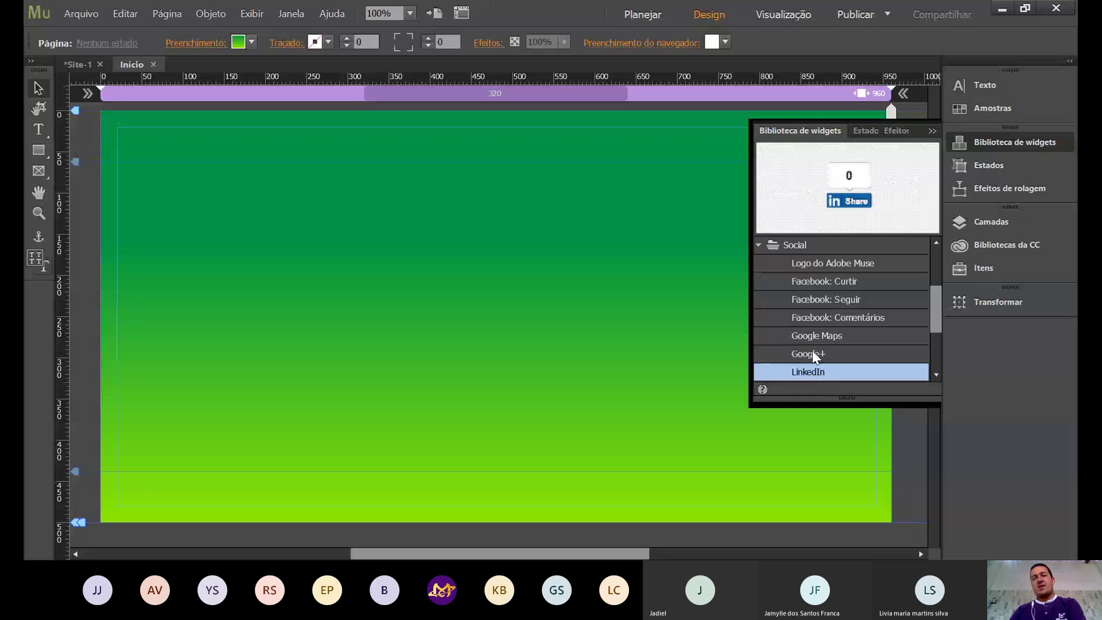
click(827, 264)
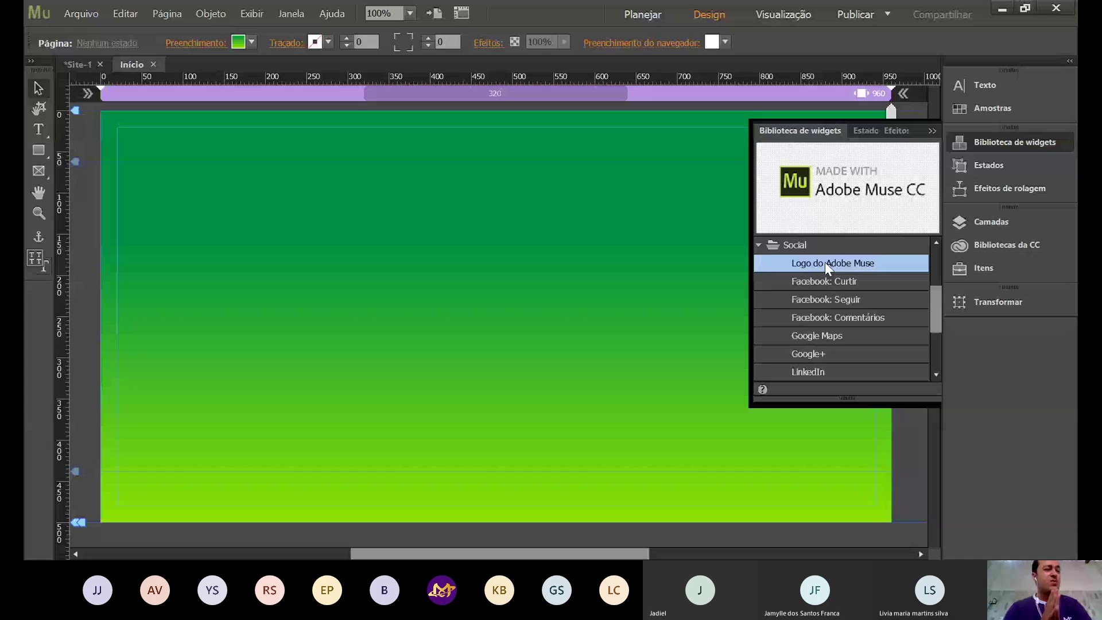
scroll(815, 321, down, 2)
click(809, 371)
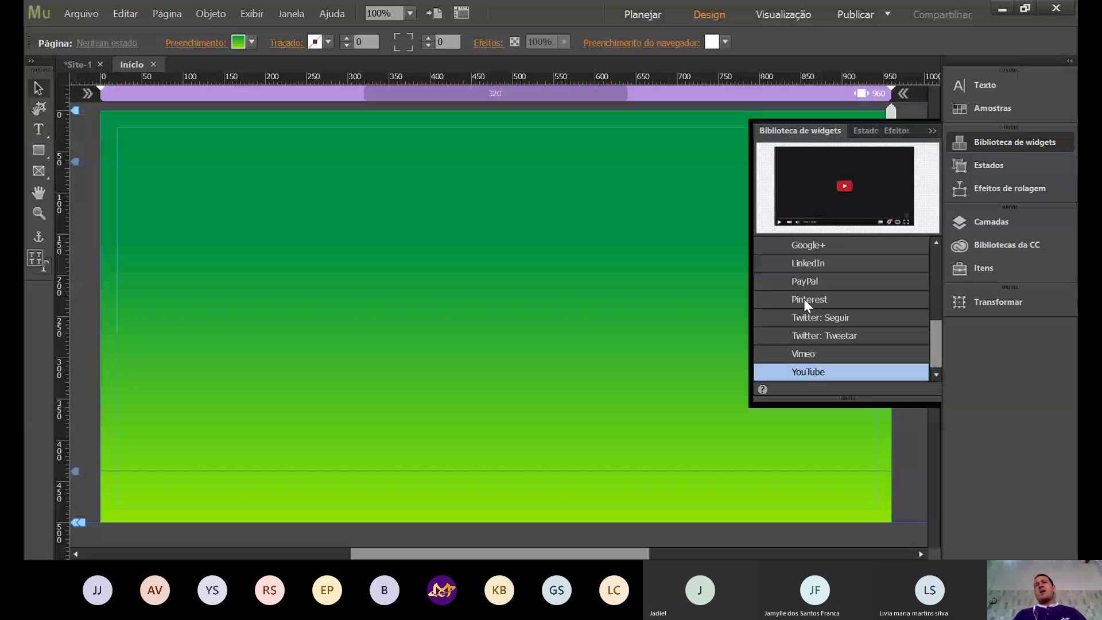
Look over the scroll effects panel and the Transição settings of the Estados panel, and return to the widget library.
click(888, 130)
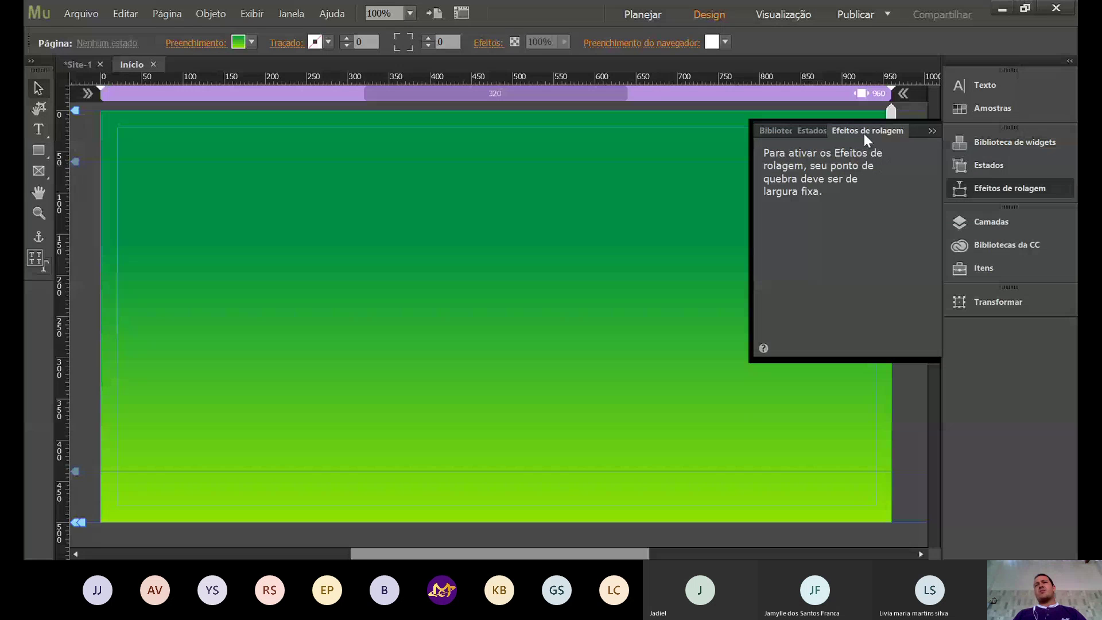
click(812, 131)
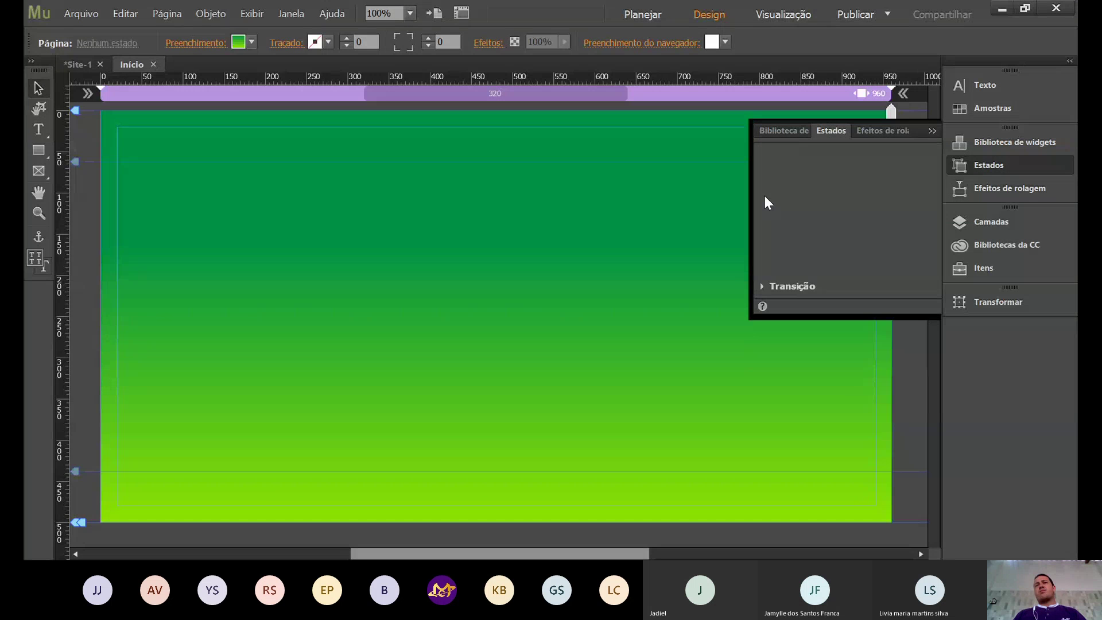
click(762, 285)
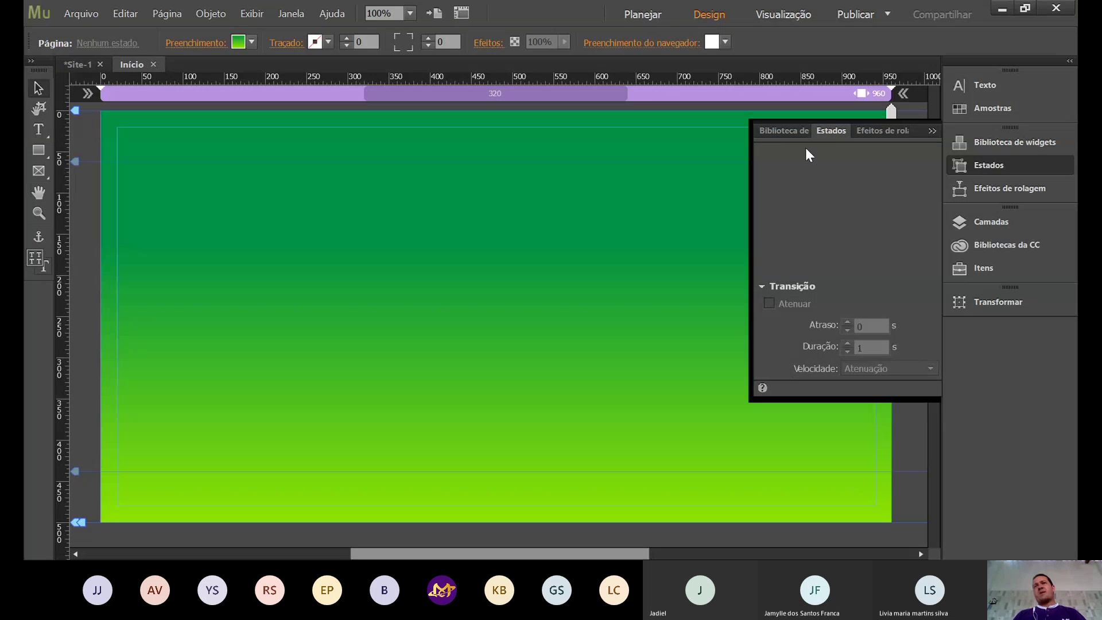
click(783, 130)
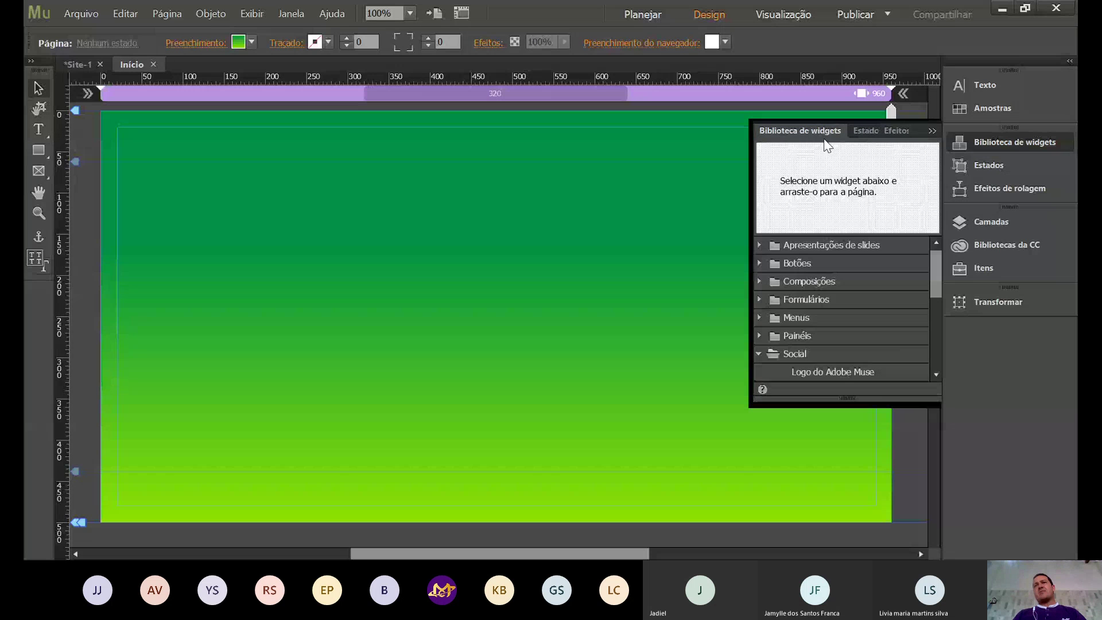
click(866, 130)
click(888, 129)
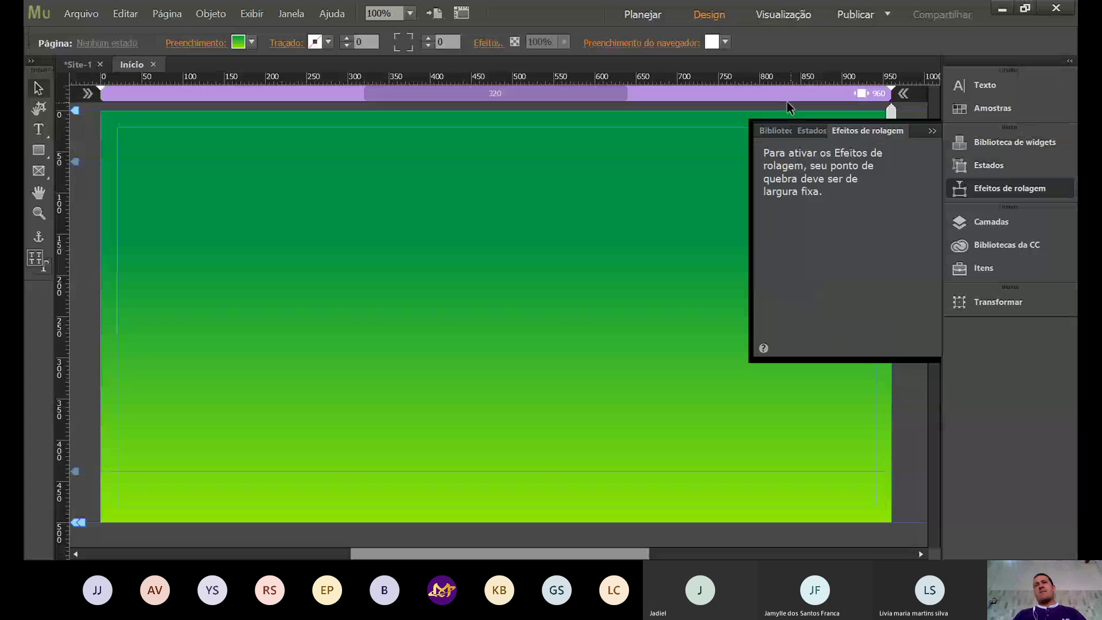
click(775, 130)
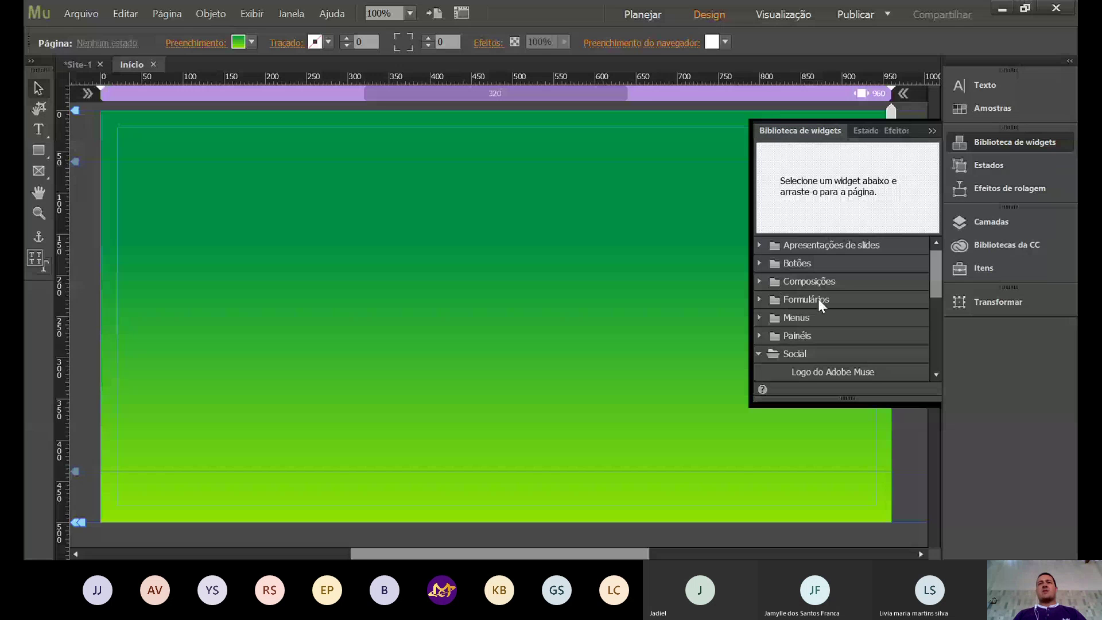
Browse the Menus and Formulários widgets, and preview the Composições widgets, including Em branco, Exibição de negatoscópio and Novidades em destaque.
click(820, 317)
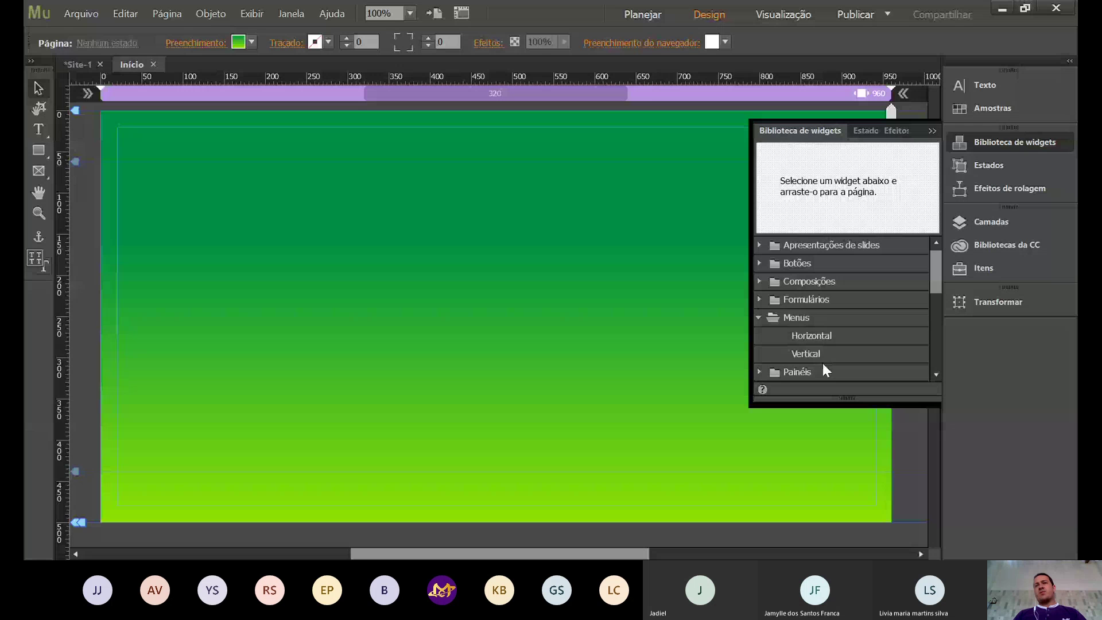
click(759, 300)
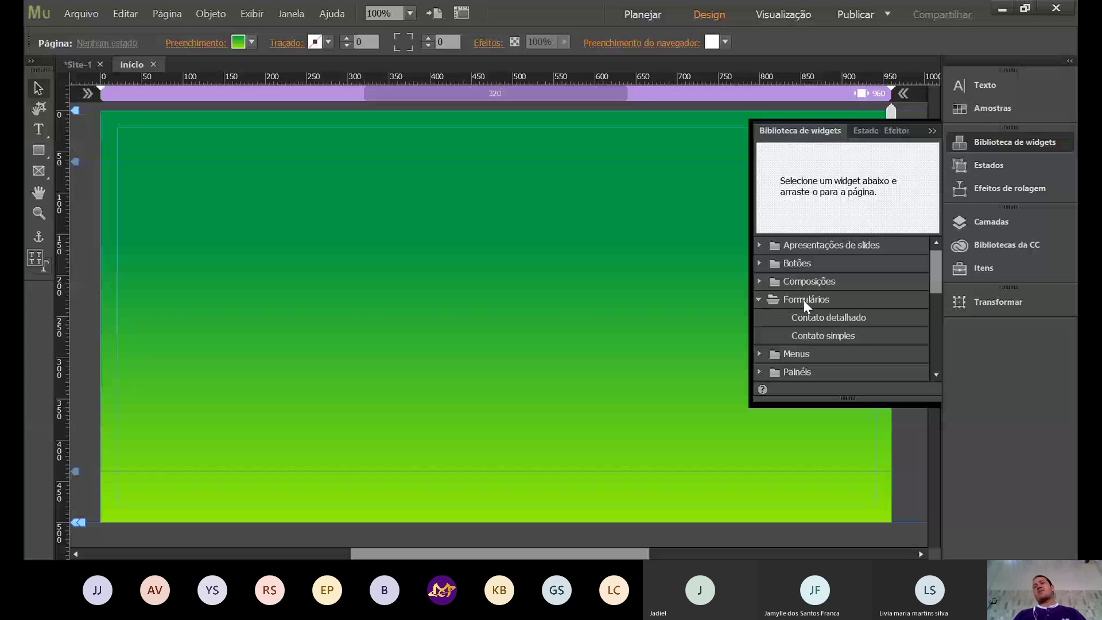
click(759, 299)
click(759, 281)
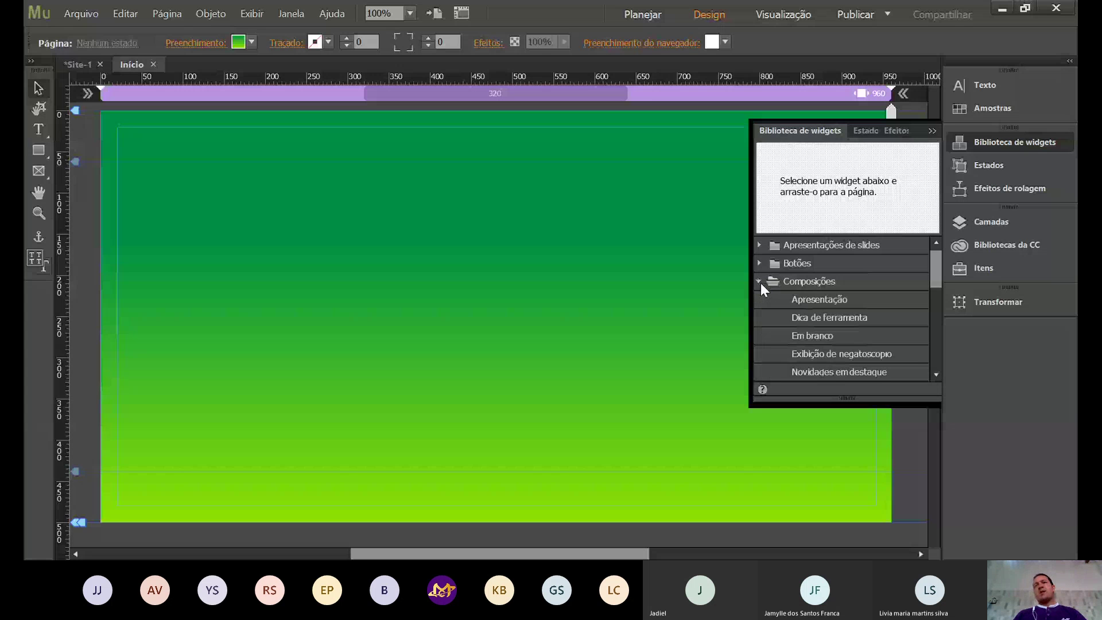
click(819, 299)
click(816, 337)
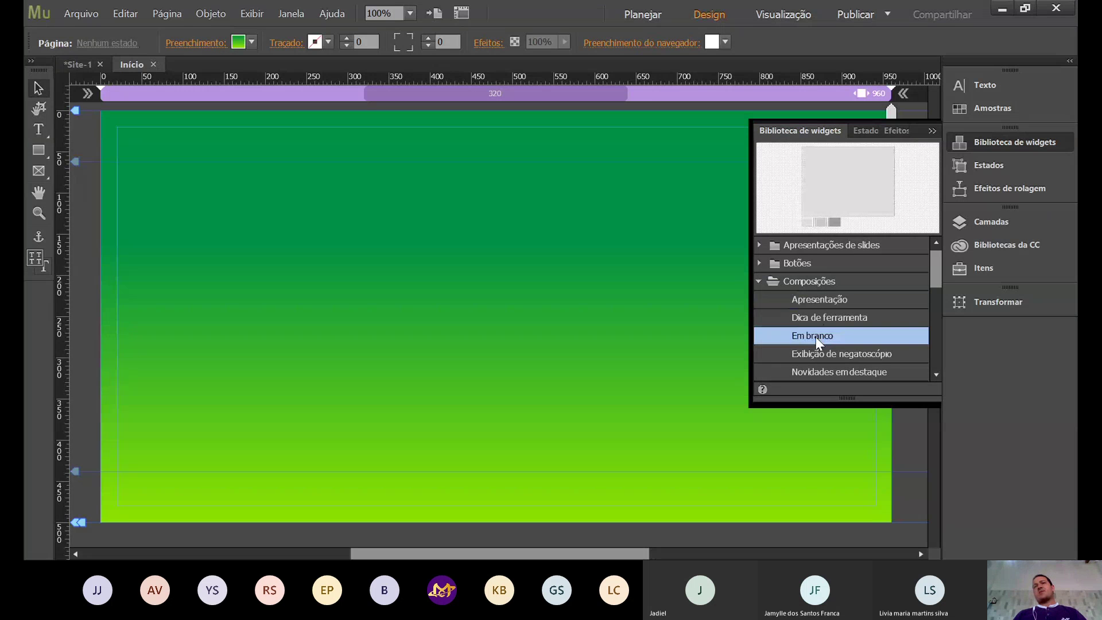
click(819, 349)
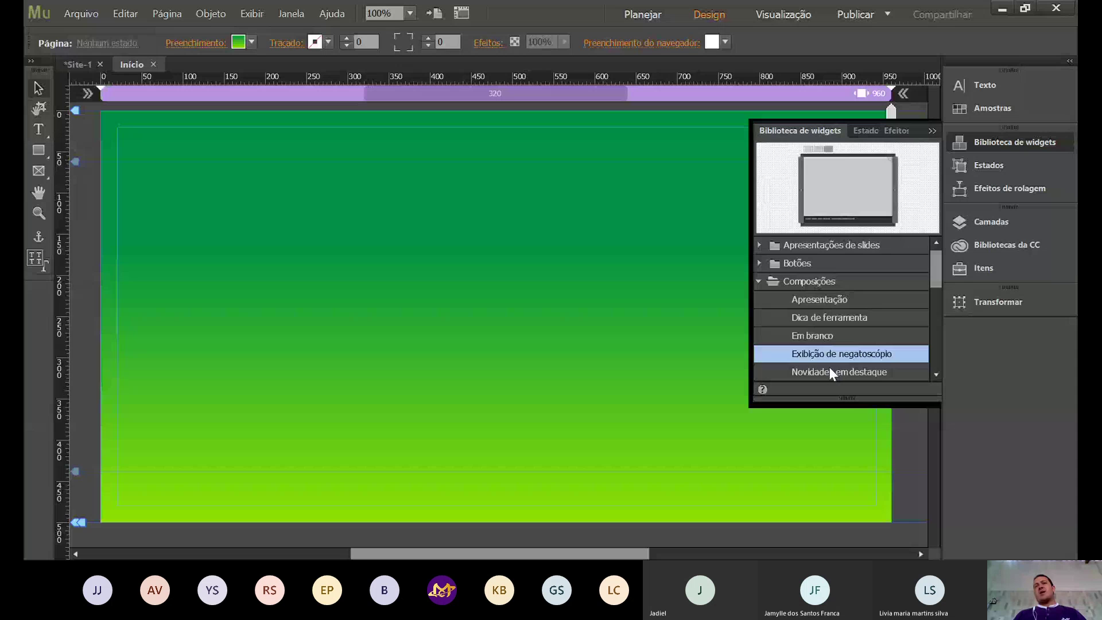
click(830, 368)
click(759, 281)
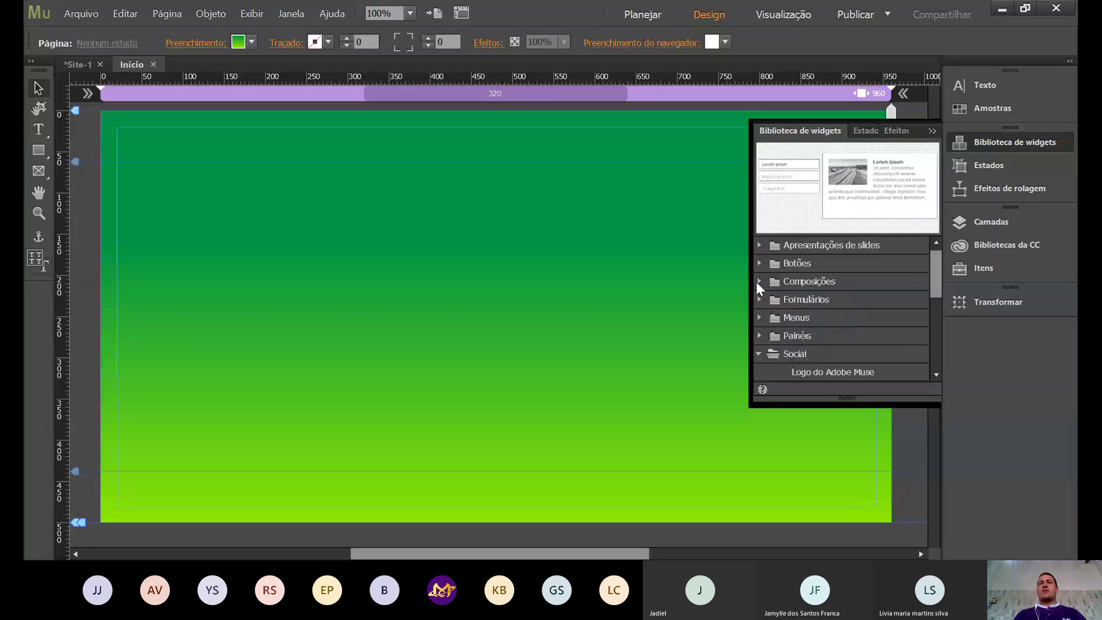
Preview the Botão de estado and HiDPI button widgets and the Em branco and Tela cheia slideshow widgets.
click(757, 264)
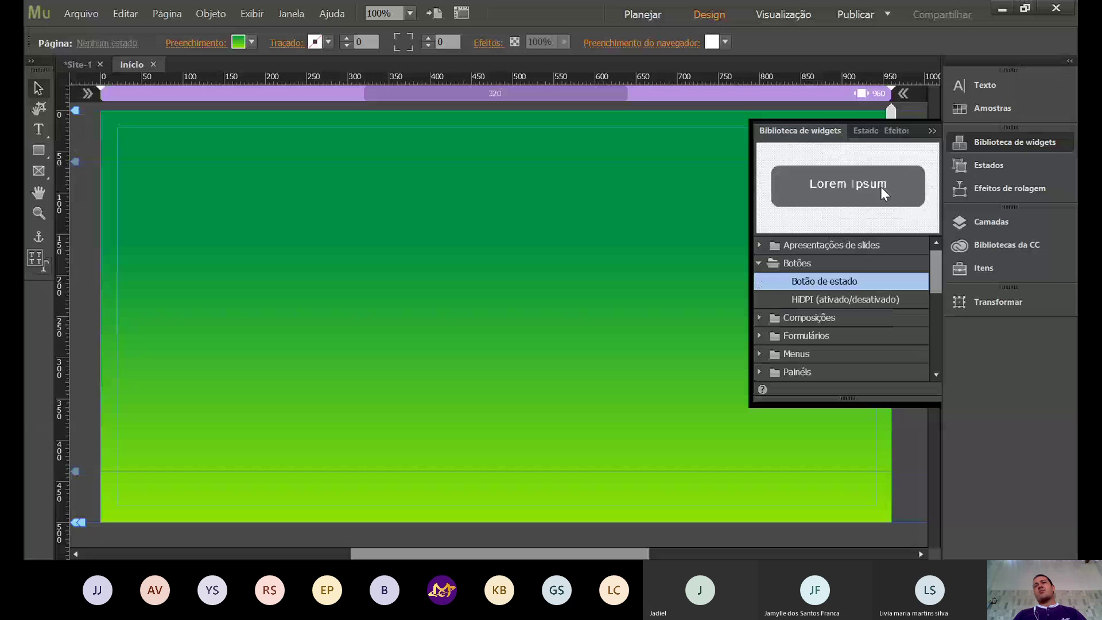
click(830, 298)
click(760, 264)
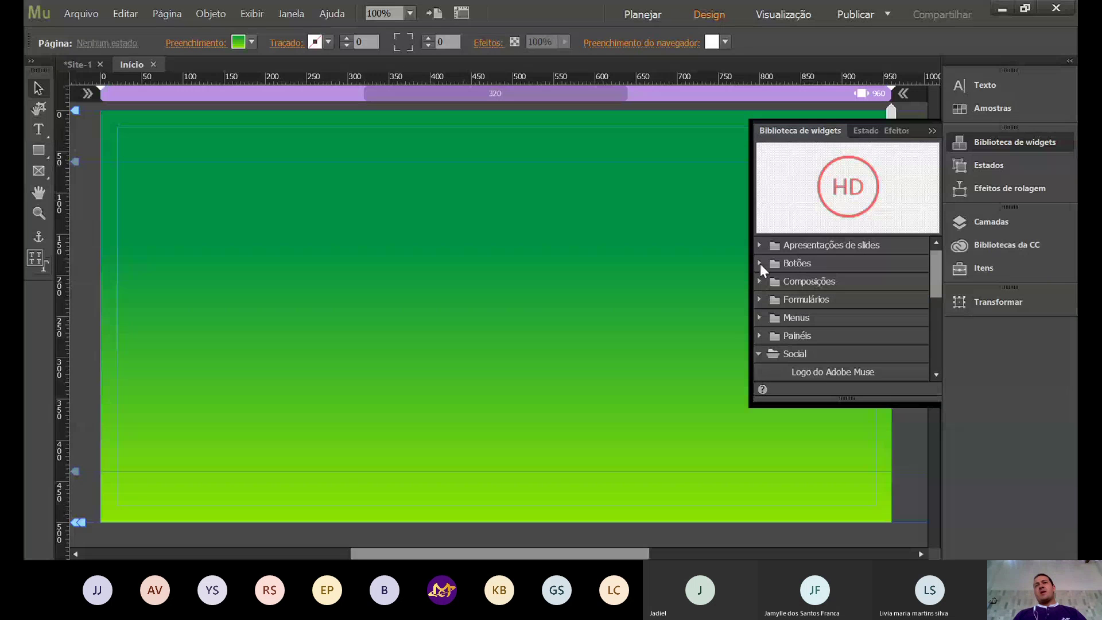
click(758, 246)
click(804, 287)
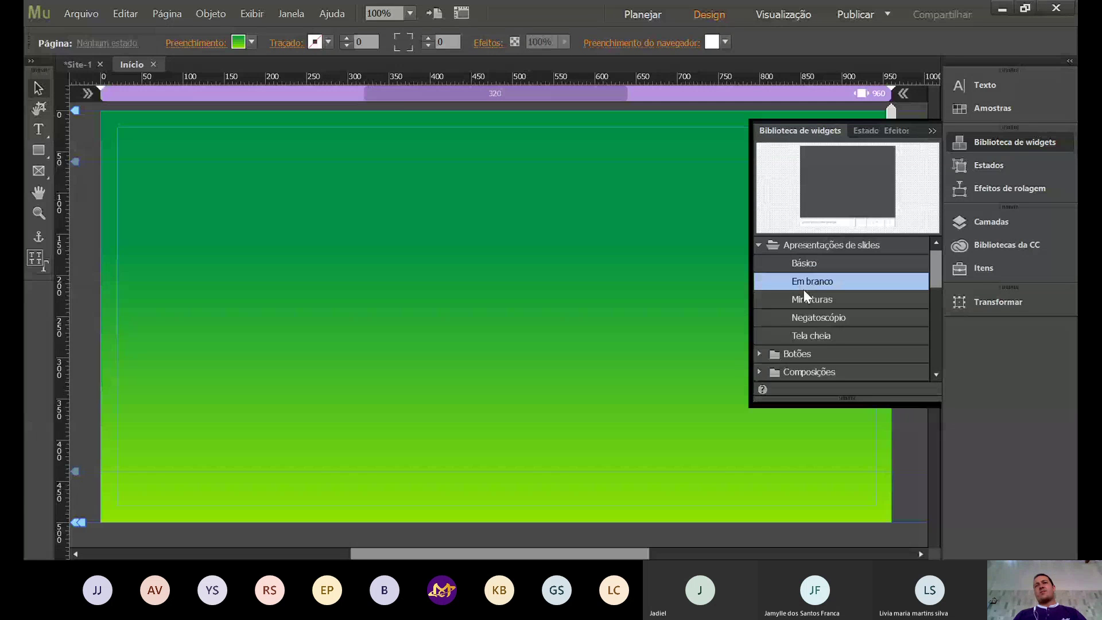
click(811, 335)
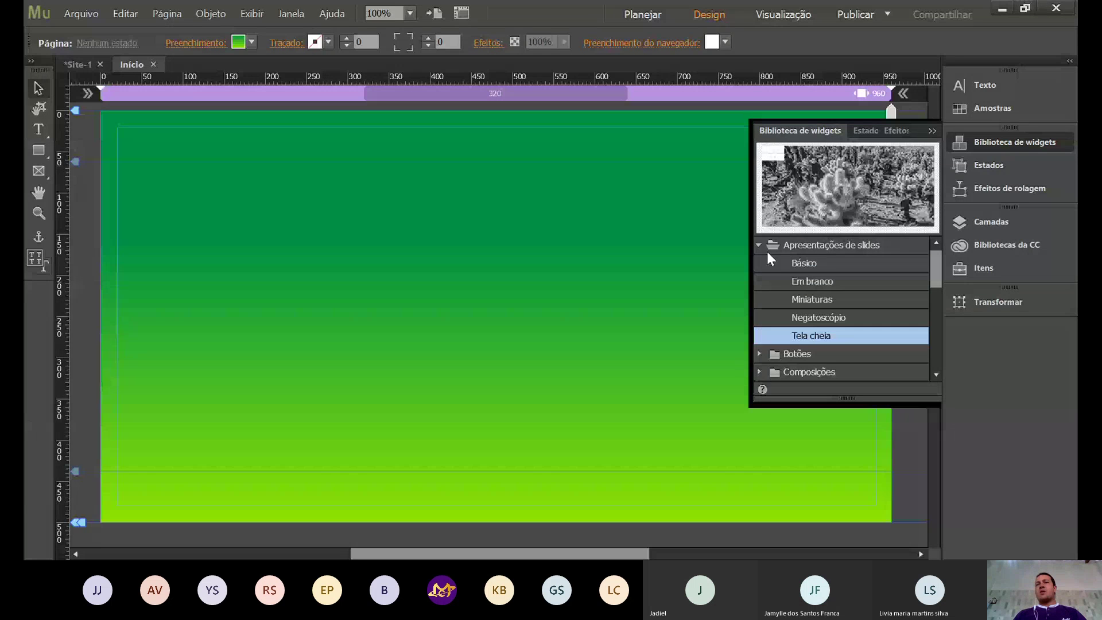
click(759, 245)
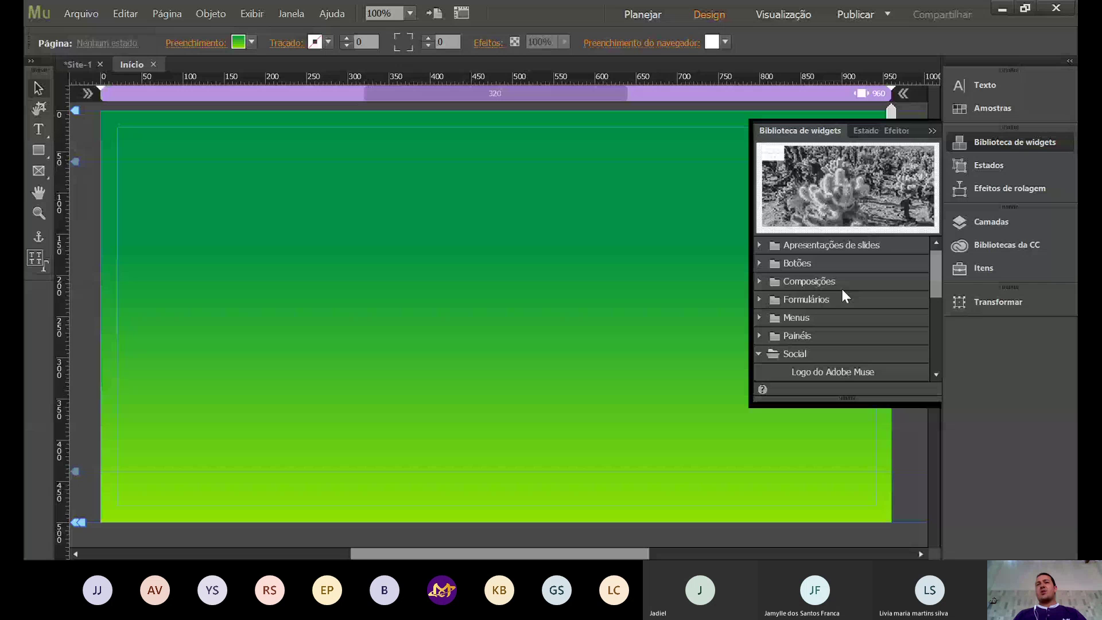
Look over the Estados, Efeitos de rolagem and Transformar panels, and close the open panel.
click(980, 383)
click(989, 165)
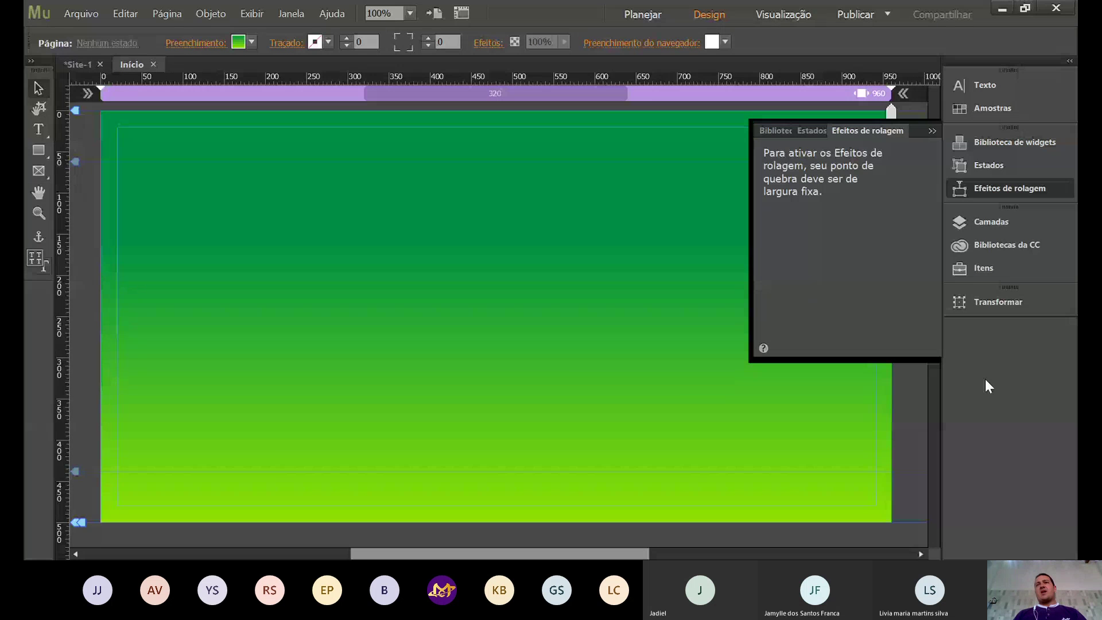
click(854, 98)
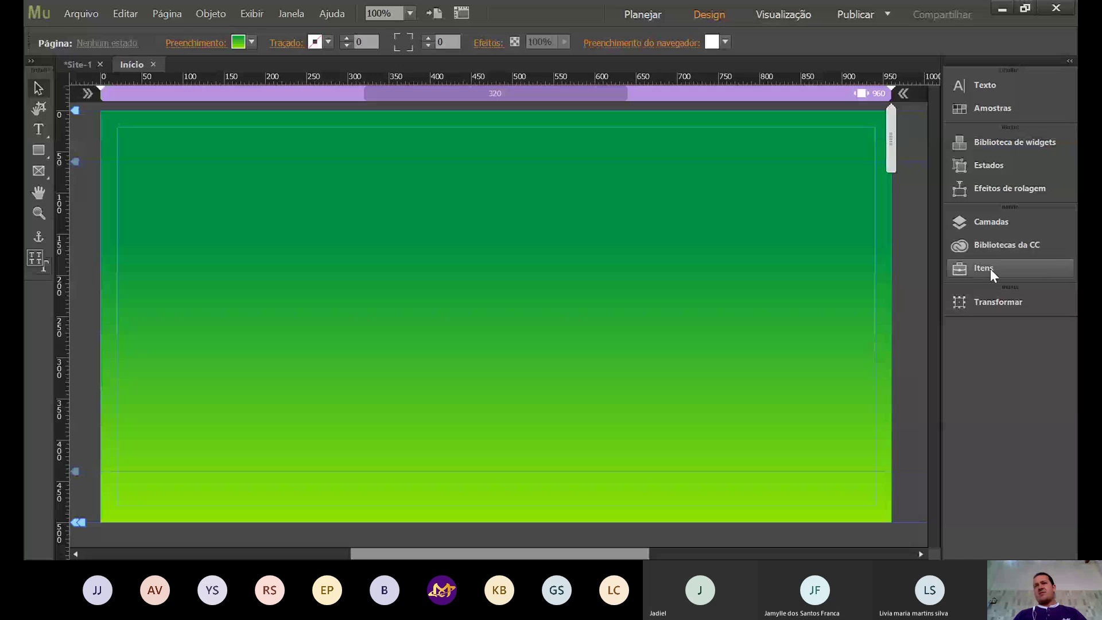
click(970, 304)
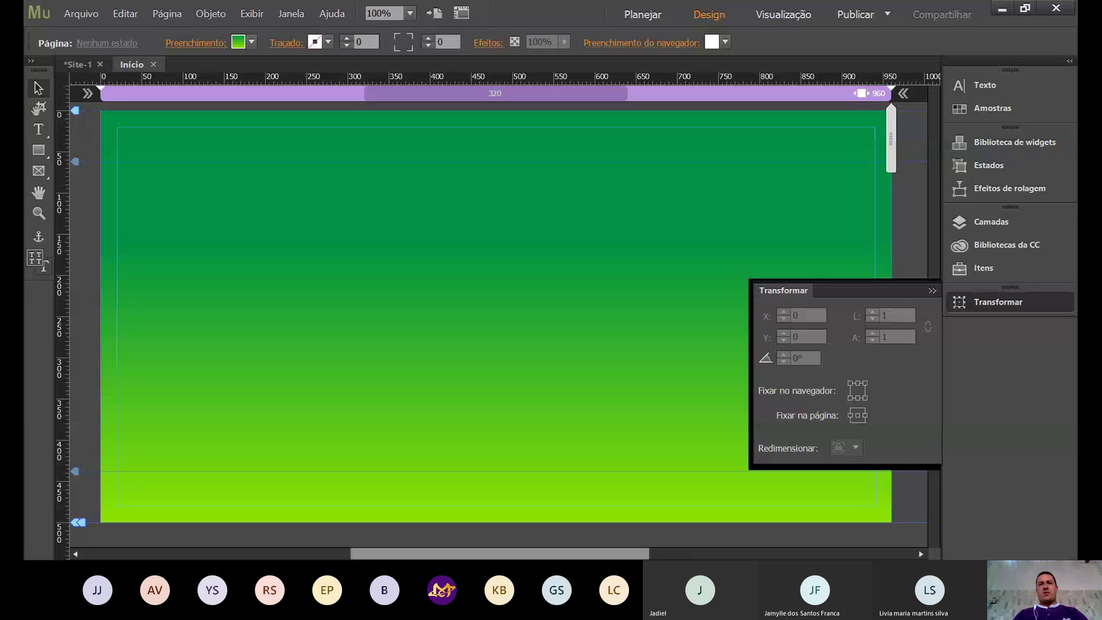
click(686, 463)
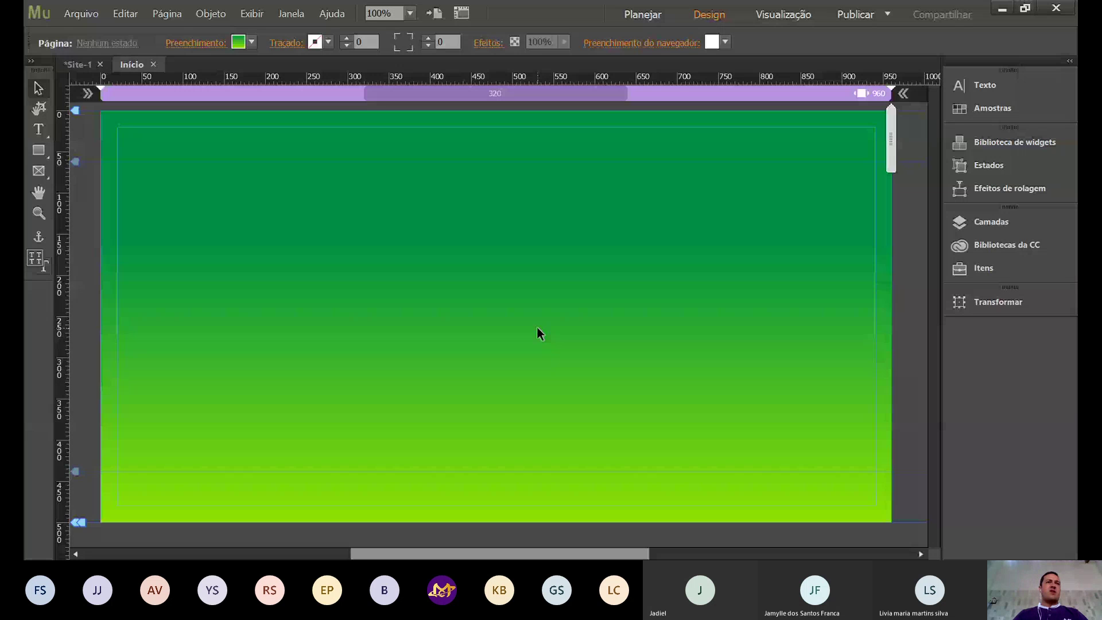
Lower the start of the Início page to leave a narrow strip above it, and set the browser fill to dark green.
click(39, 152)
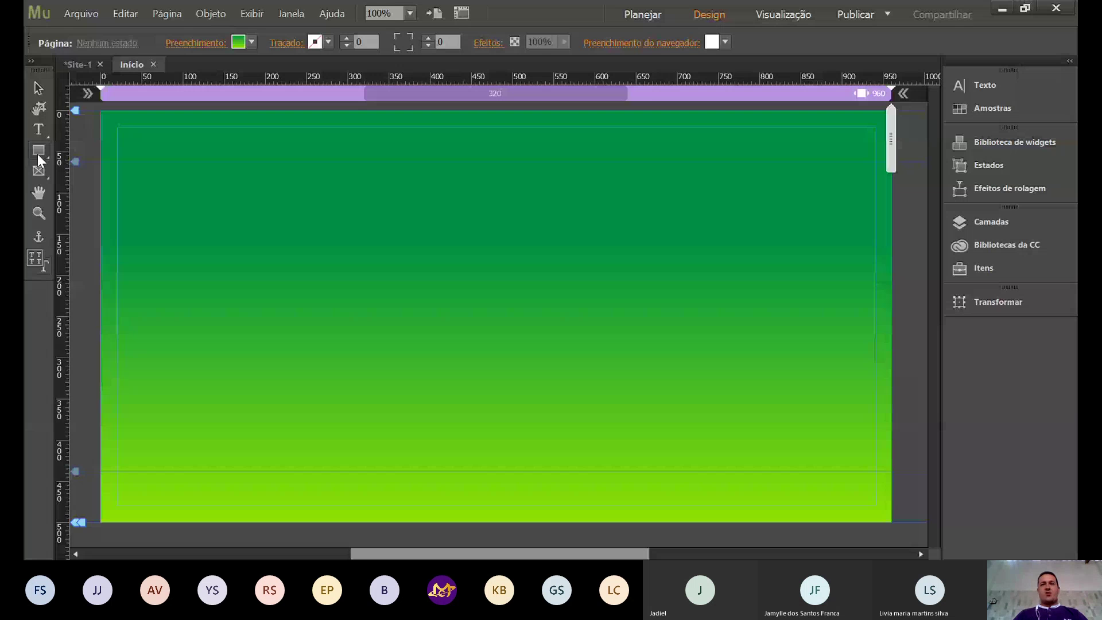
key(v)
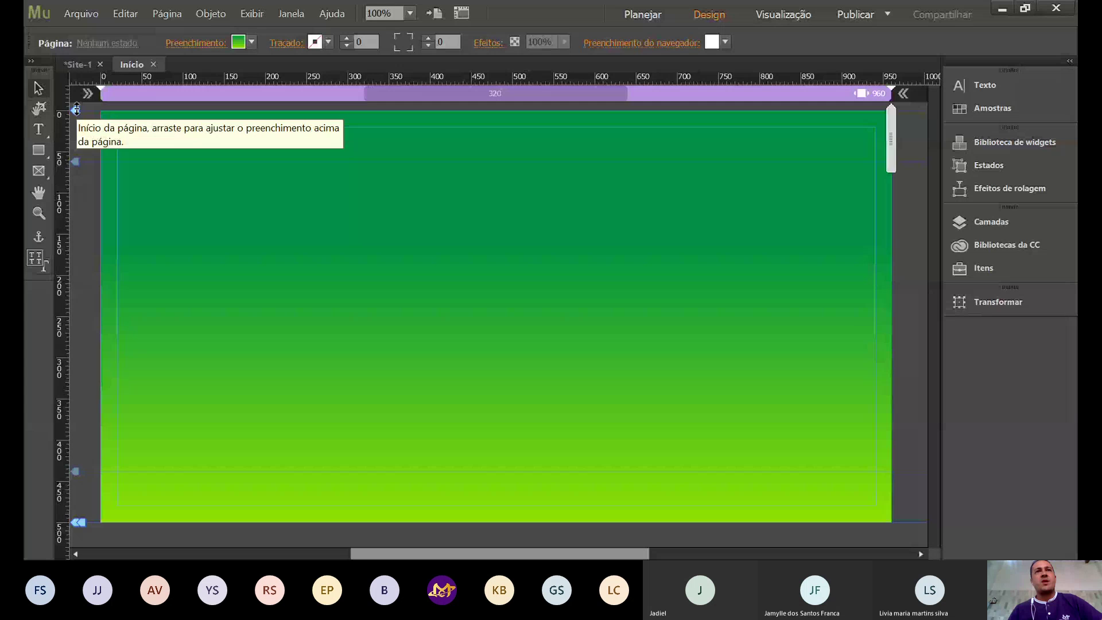
drag(77, 109, 75, 136)
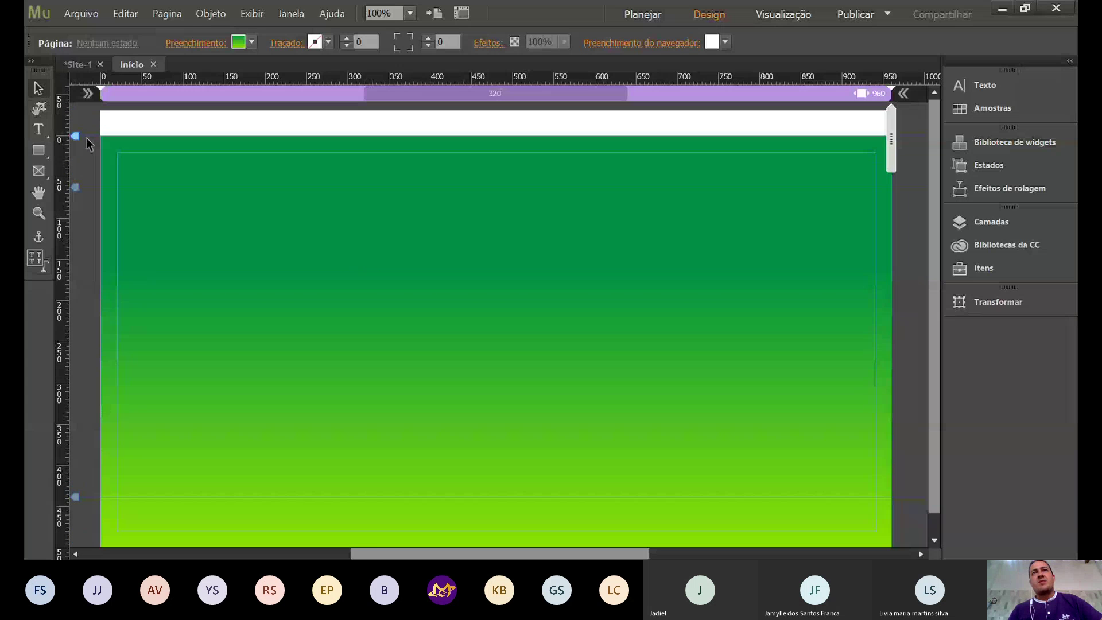
click(727, 43)
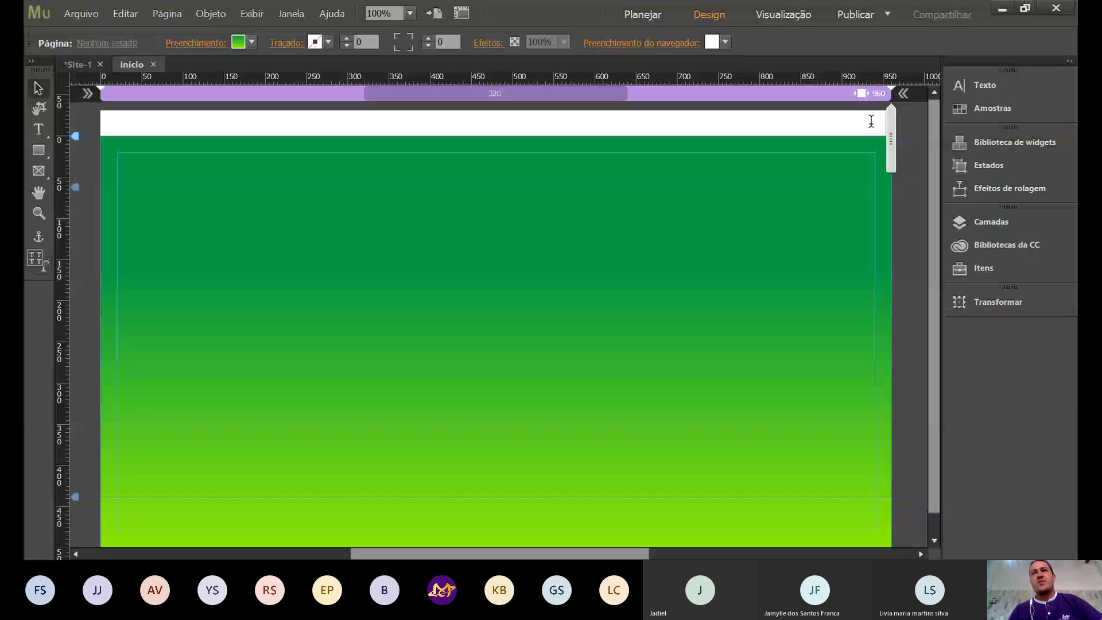
click(583, 128)
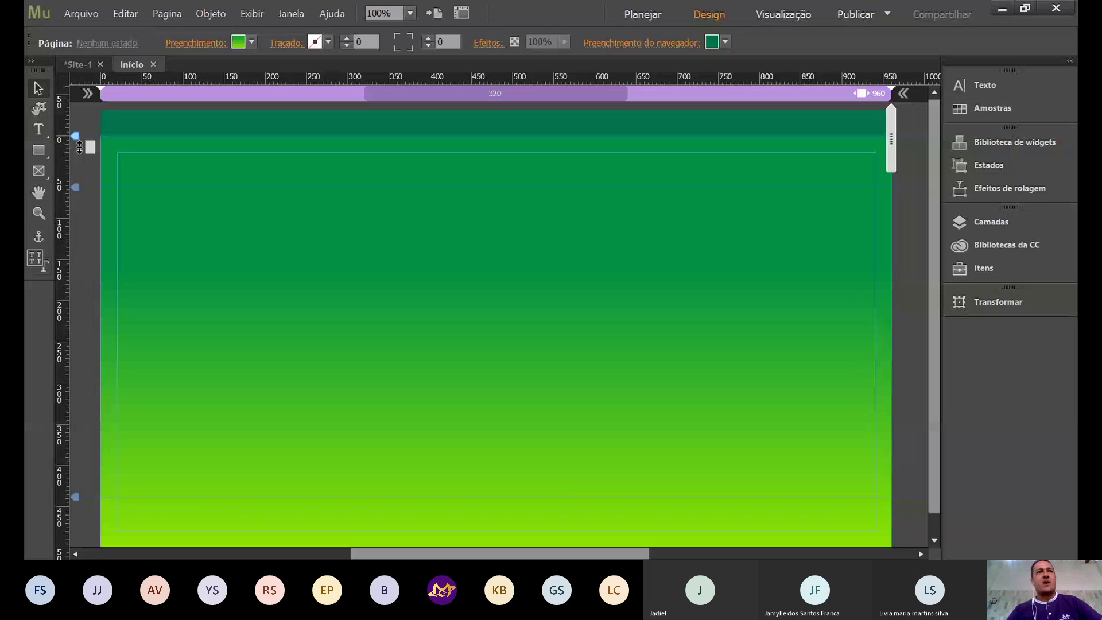
drag(79, 148, 90, 132)
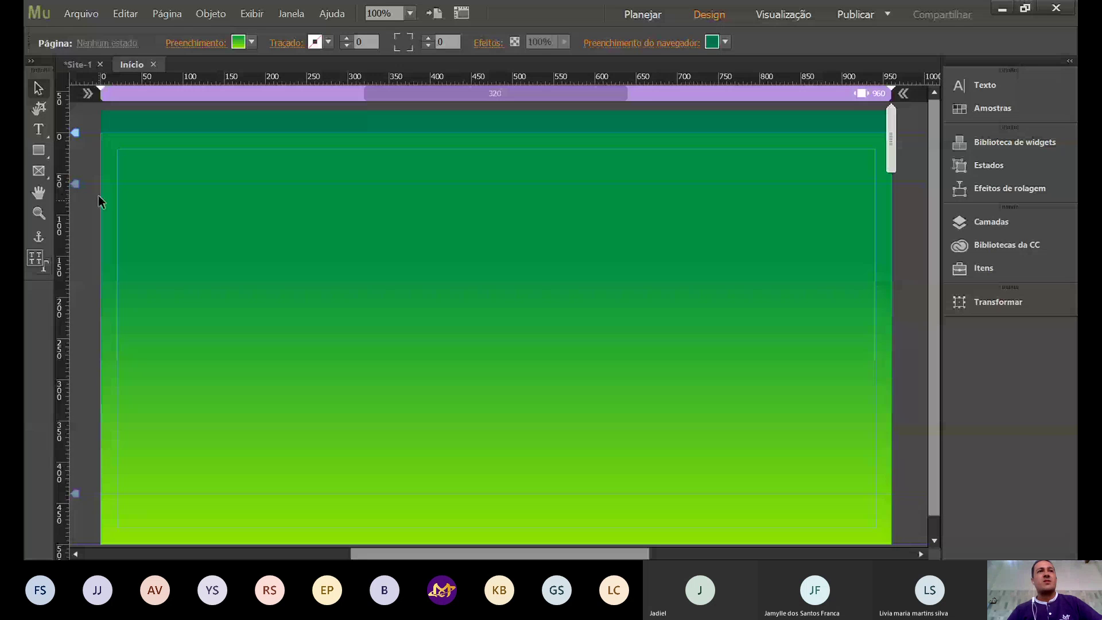
Draw a full-width header rectangle about 960 px wide and 60 px tall, filled with a vertical gradient from dark green to bright green.
click(34, 150)
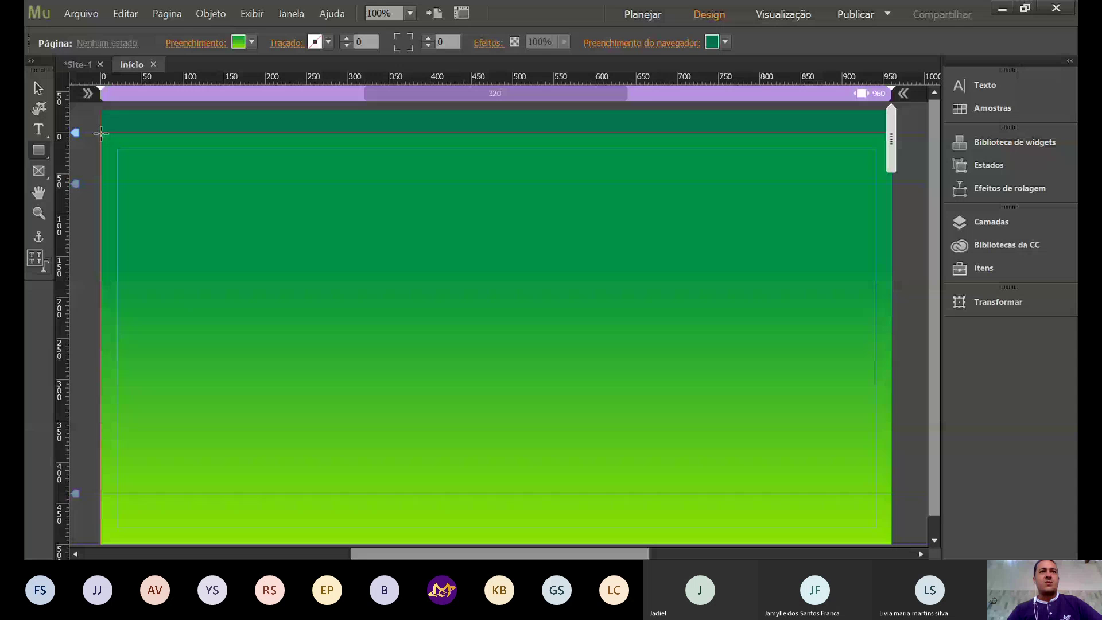
drag(101, 133, 884, 184)
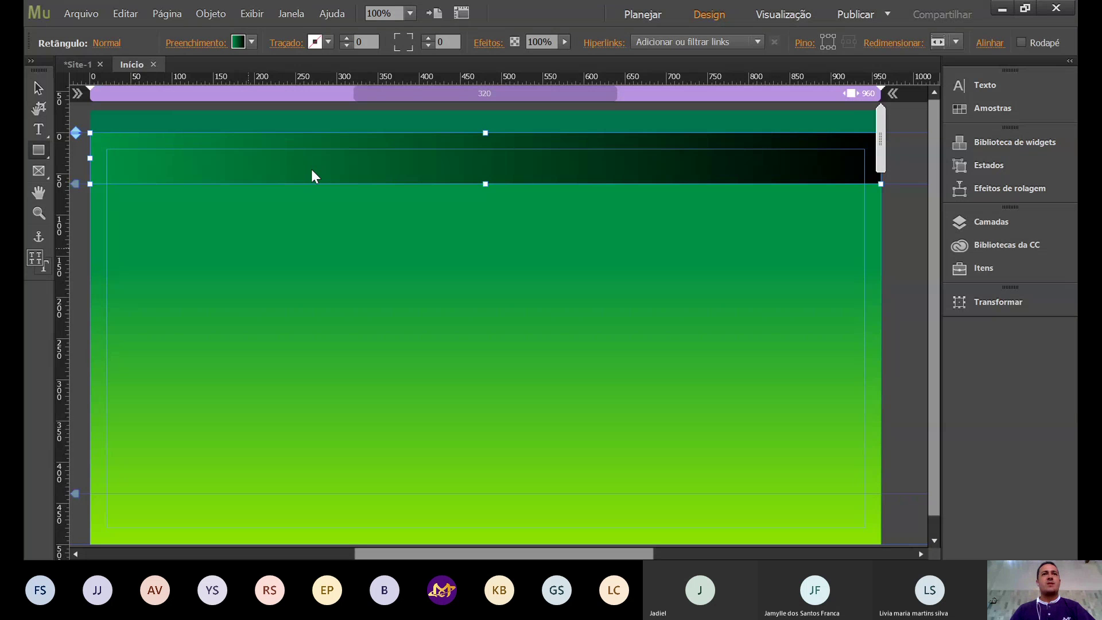
click(307, 328)
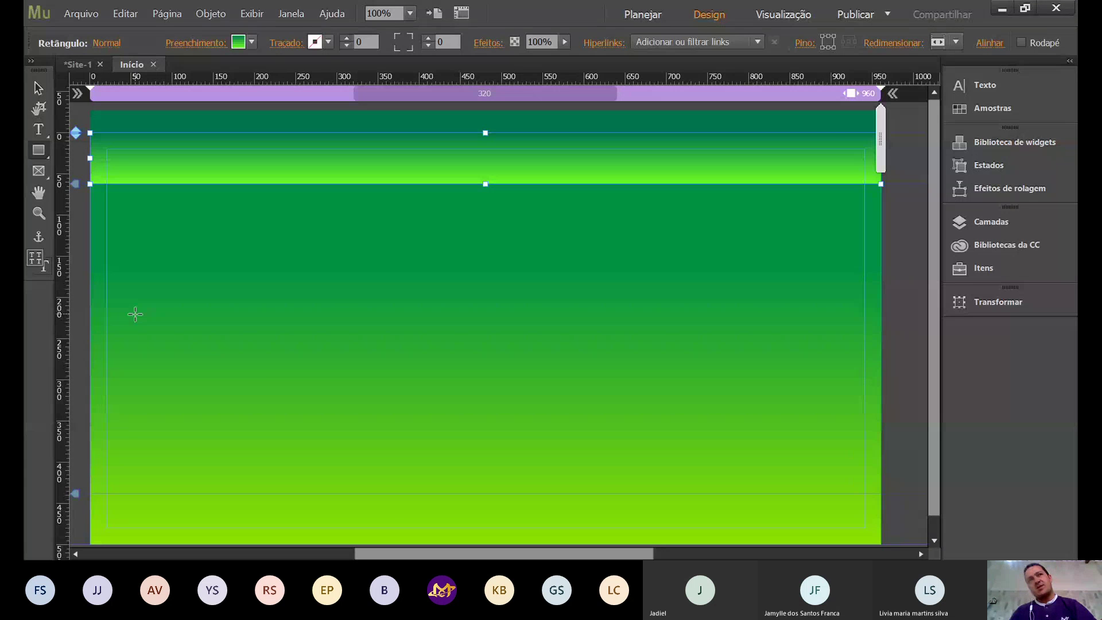
click(830, 122)
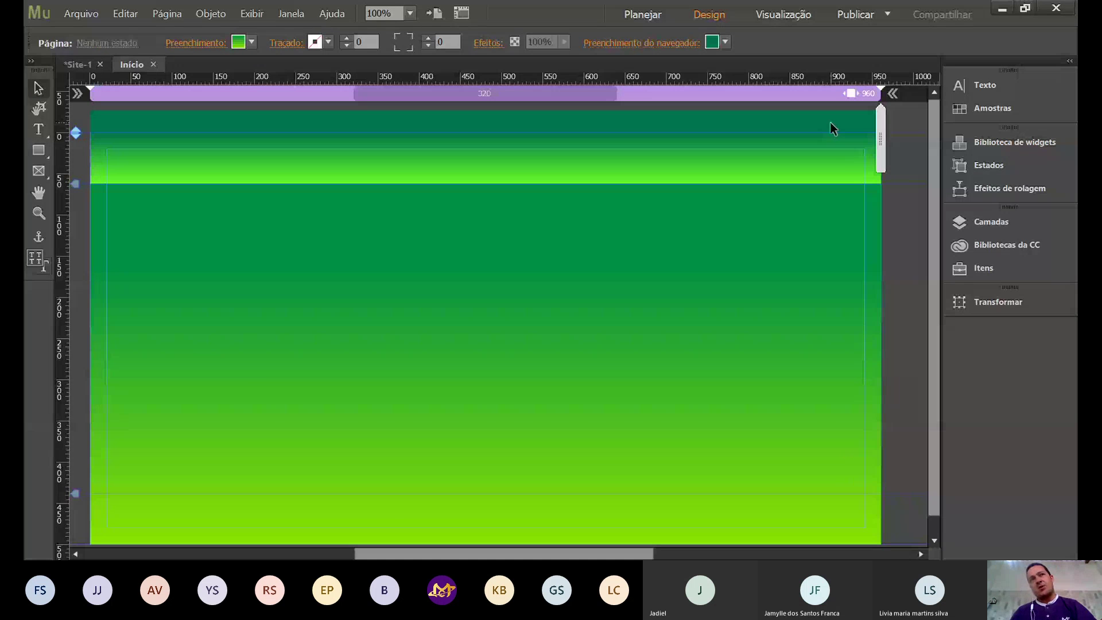
click(833, 155)
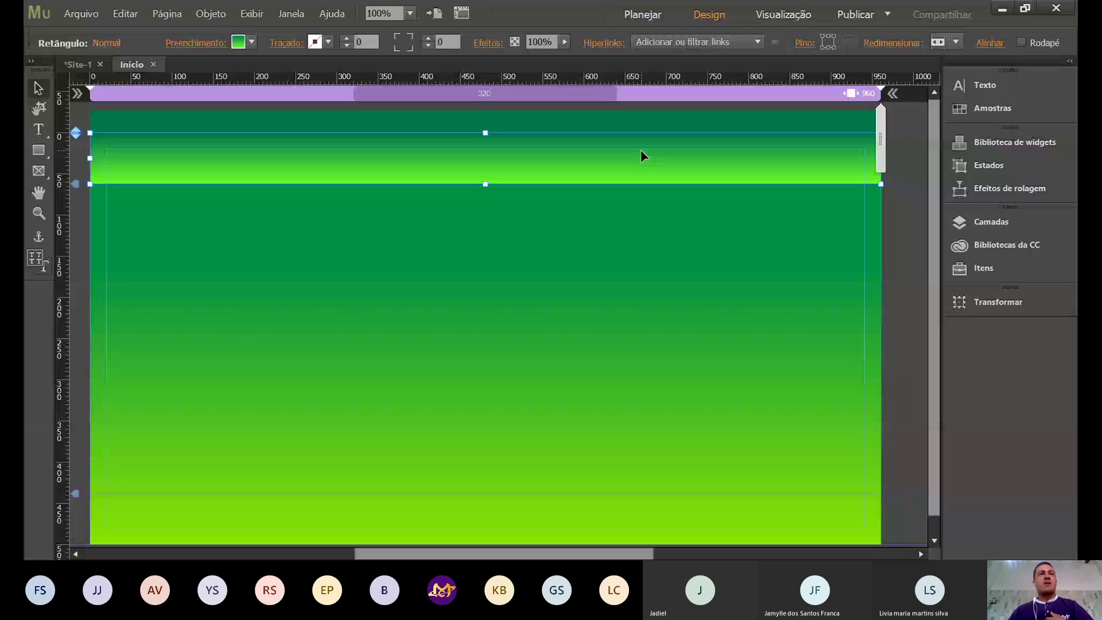
Draw a button rectangle about 170 px wide and 40 px tall below the header, with a light green fill and a bevel effect.
key(m)
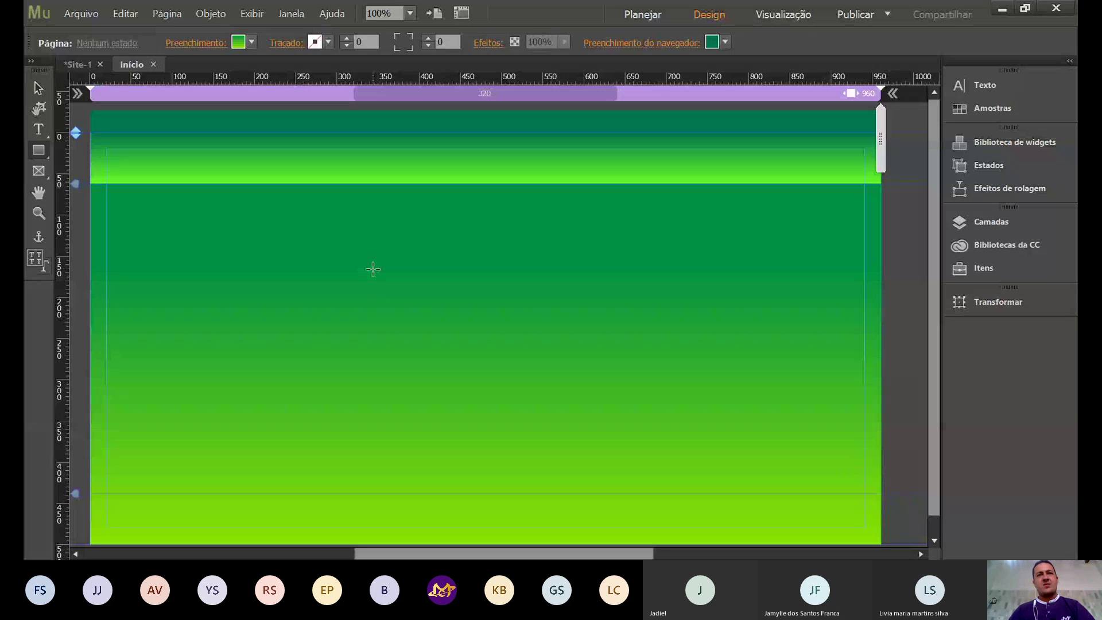
mouse_move(373, 269)
mouse_down()
mouse_move(495, 306)
mouse_move(513, 301)
mouse_up()
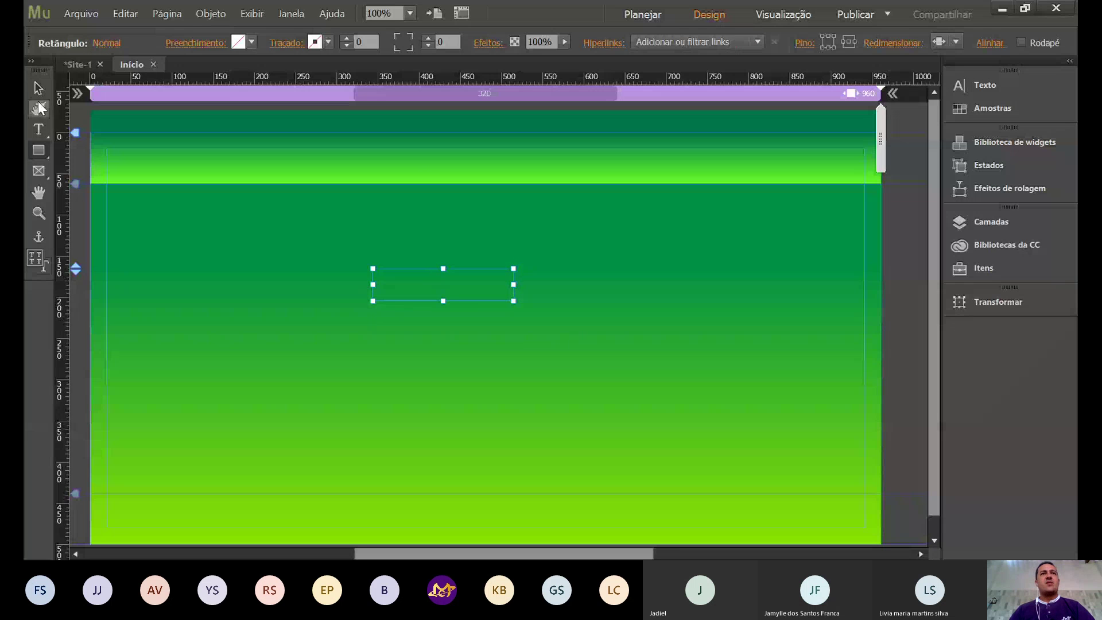
click(293, 170)
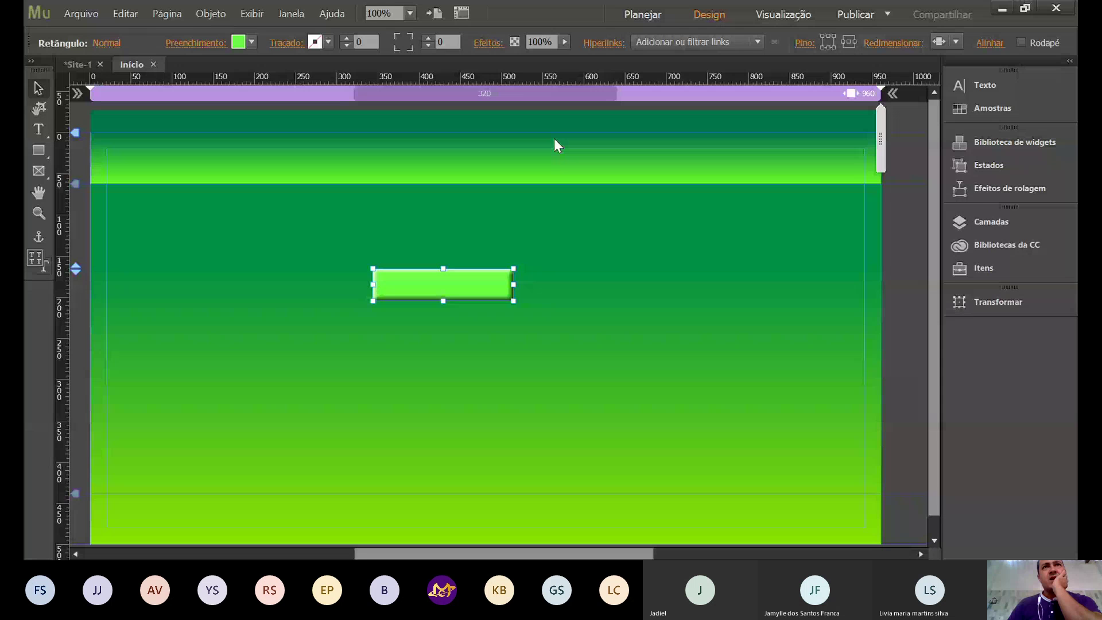
Round the corners of the green button rectangle with a radius of 12.
click(426, 38)
click(426, 38)
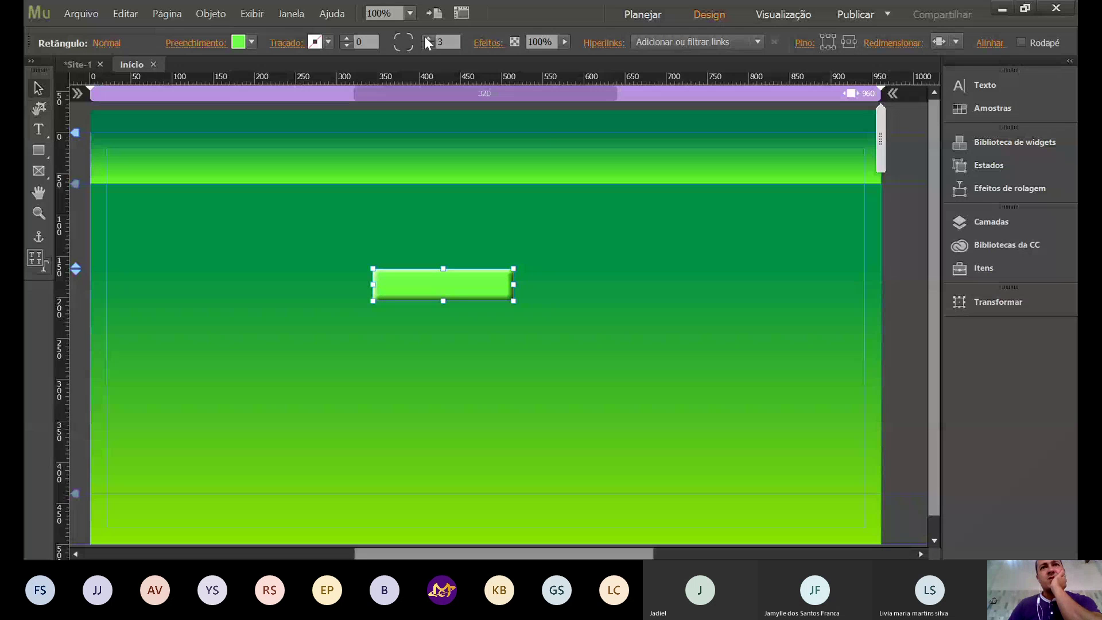
click(460, 370)
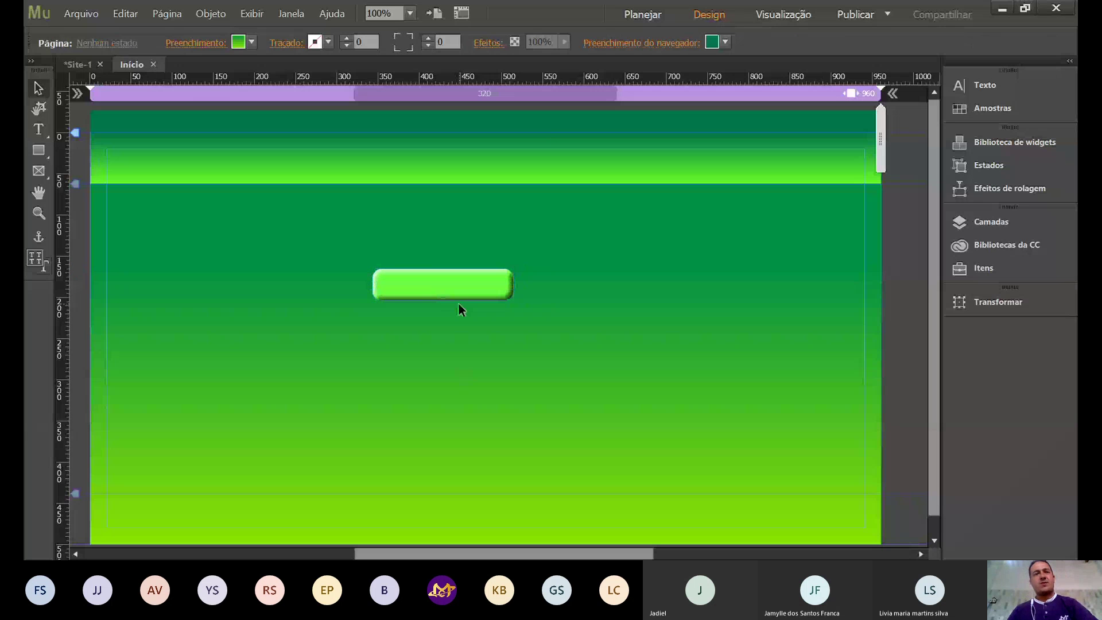
scroll(459, 304, up, 2)
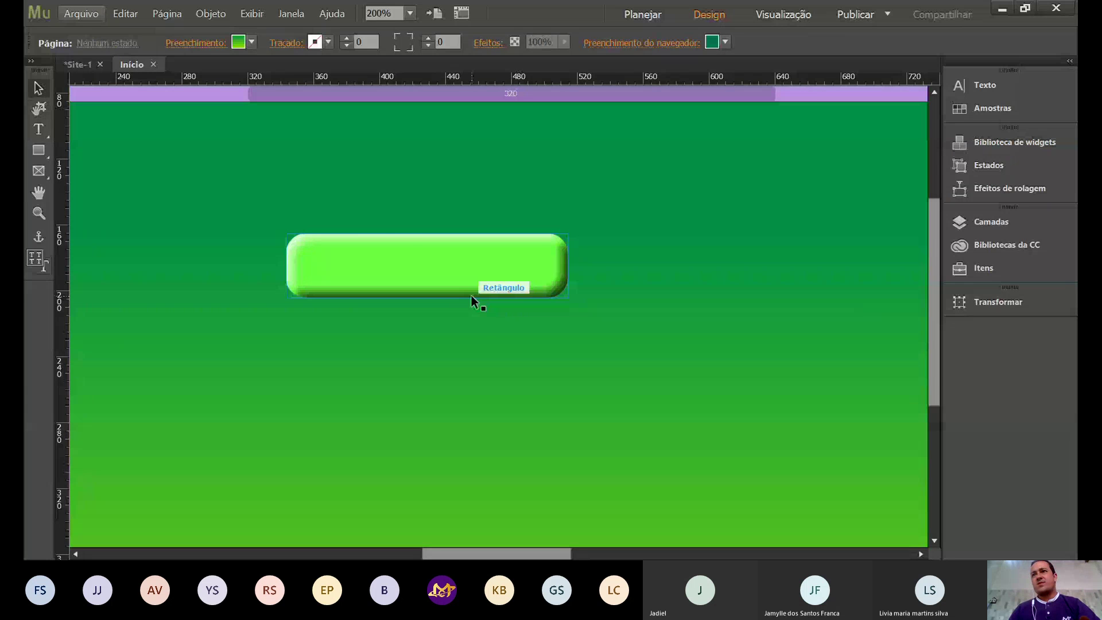
scroll(474, 304, up, 1)
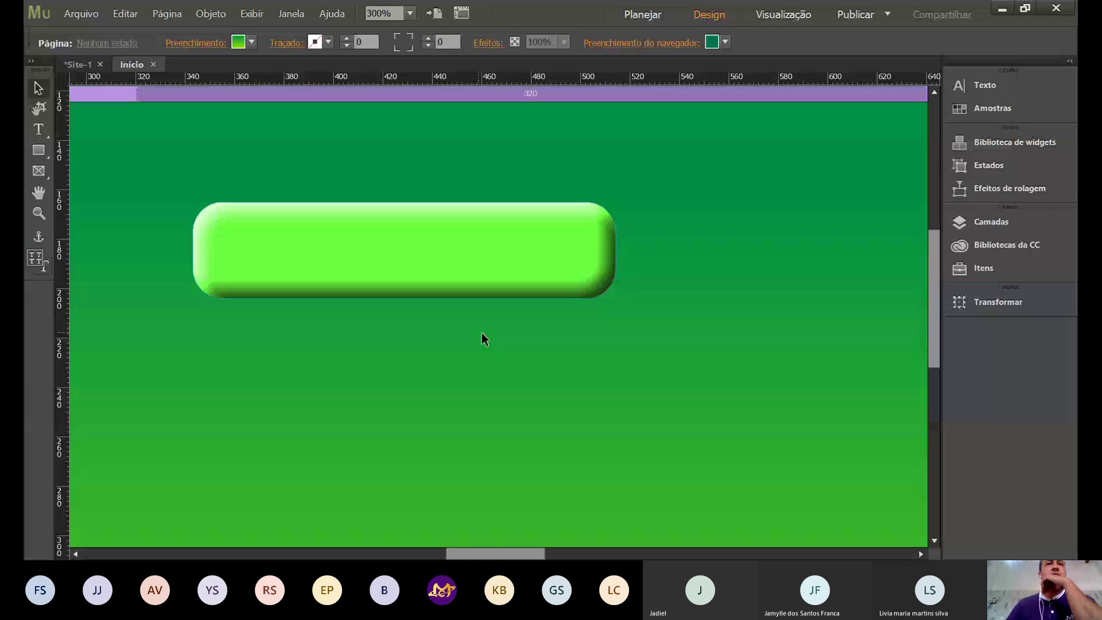
click(476, 251)
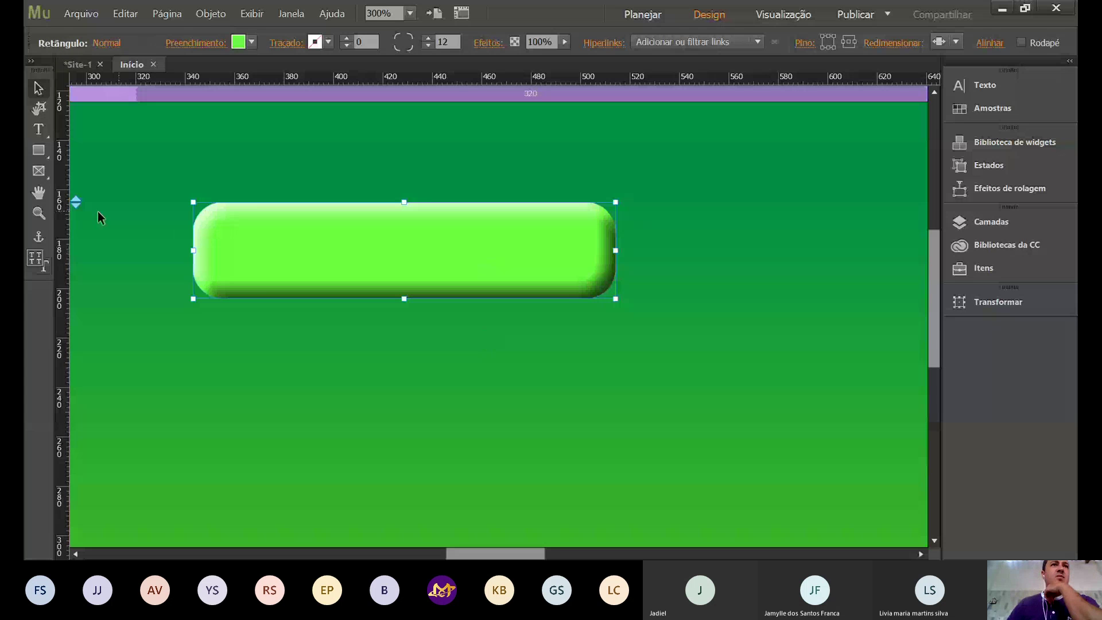
Add the text HOME below the button and widen its frame so the word fits on one line.
click(40, 128)
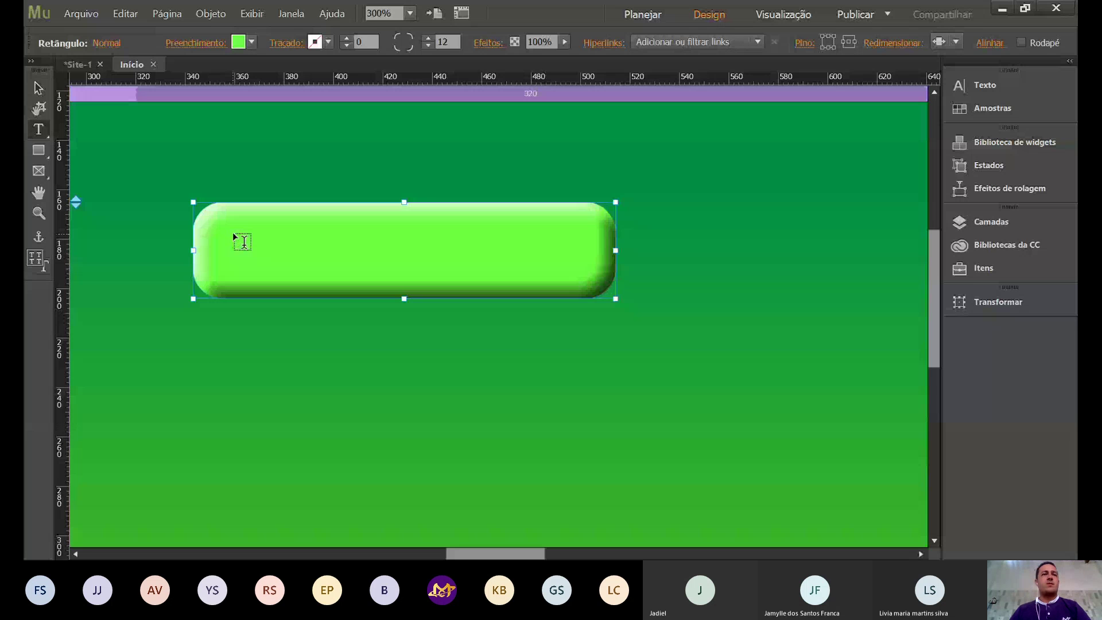
click(210, 334)
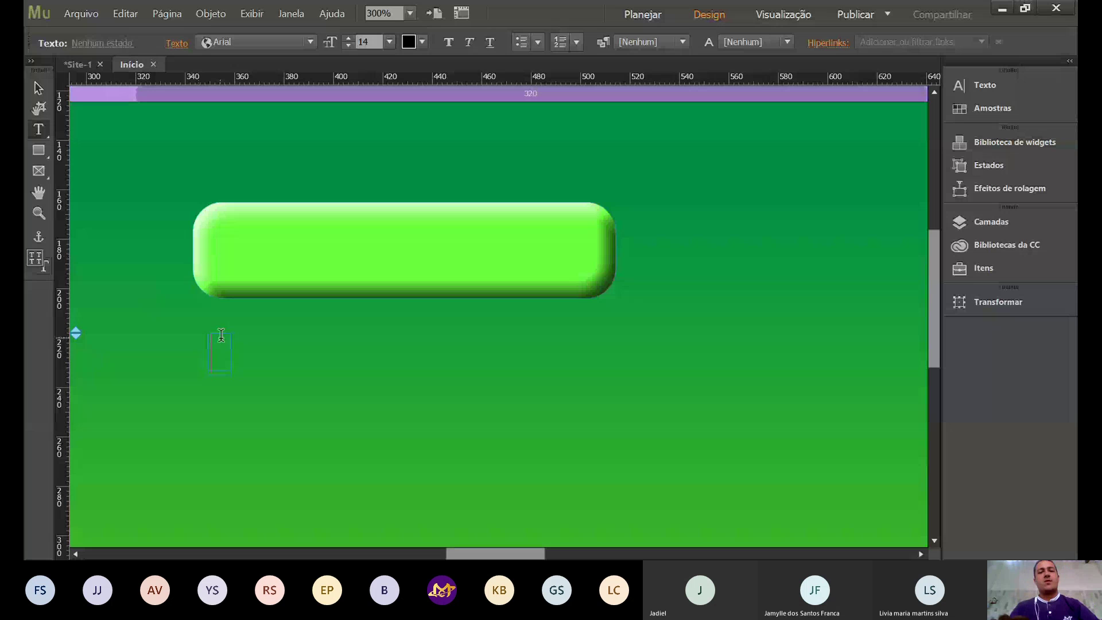
text(HOME)
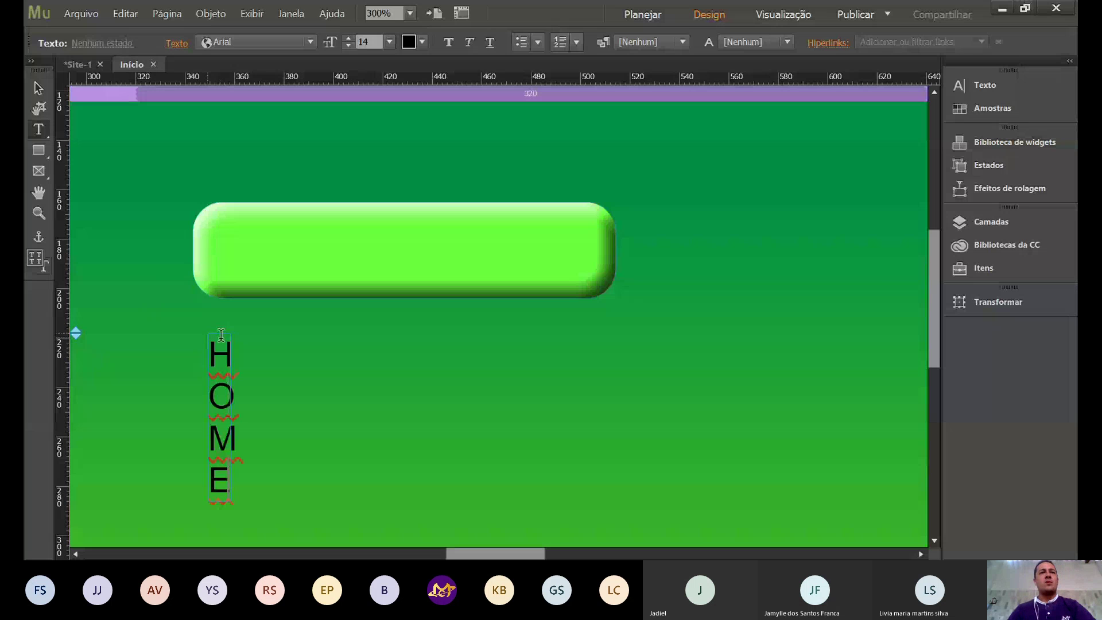
click(39, 88)
click(228, 428)
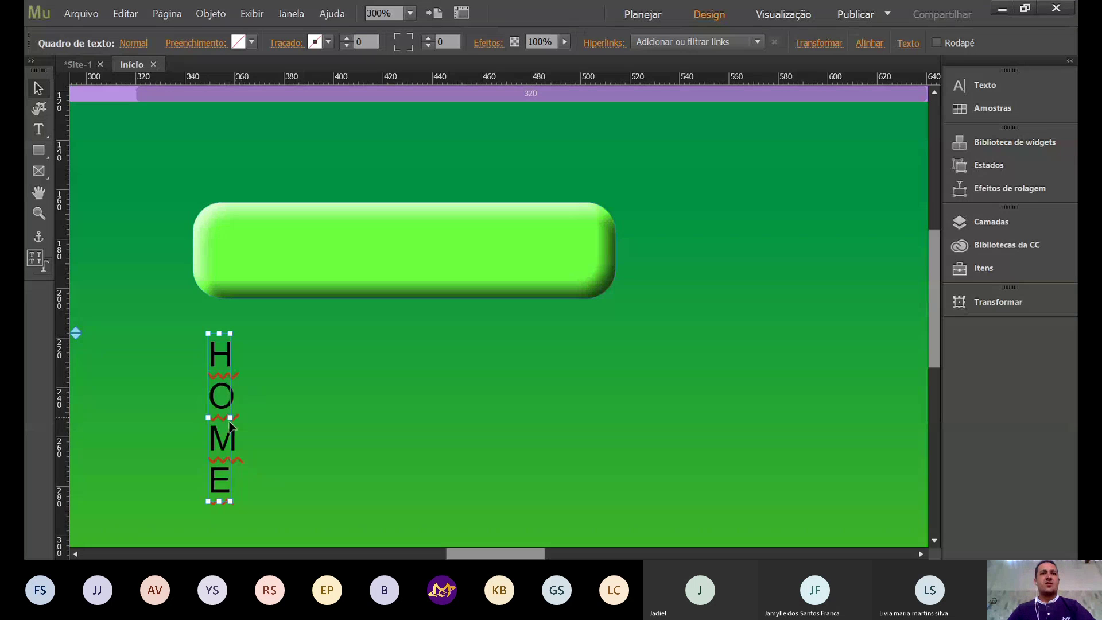
drag(231, 418, 353, 415)
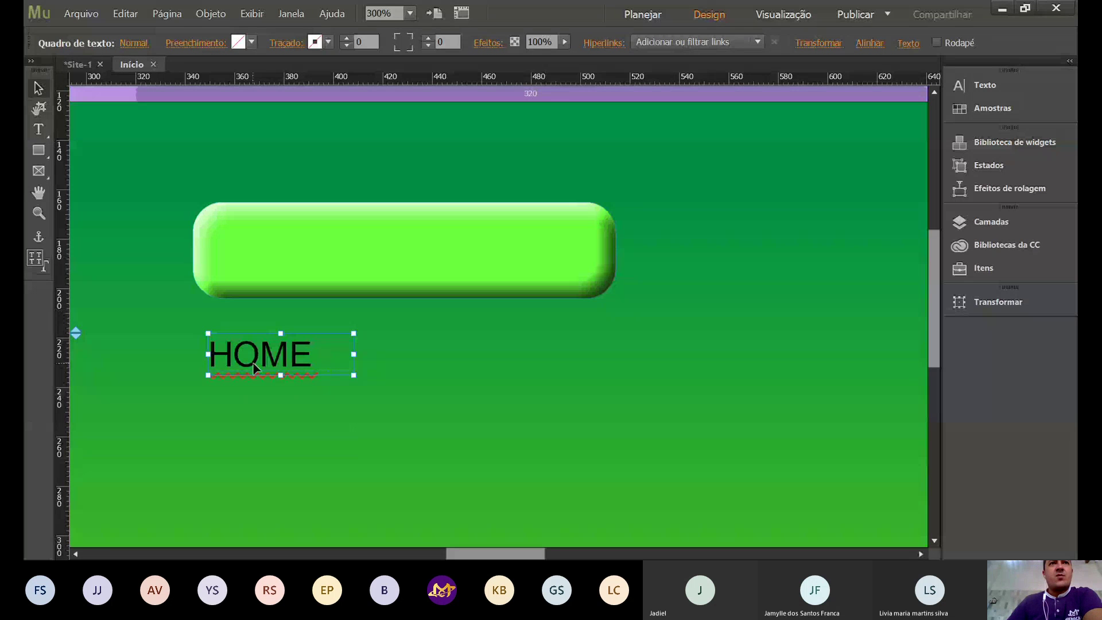
Move the HOME text frame onto the button and stretch it to match the button's full width and height.
drag(255, 368, 238, 244)
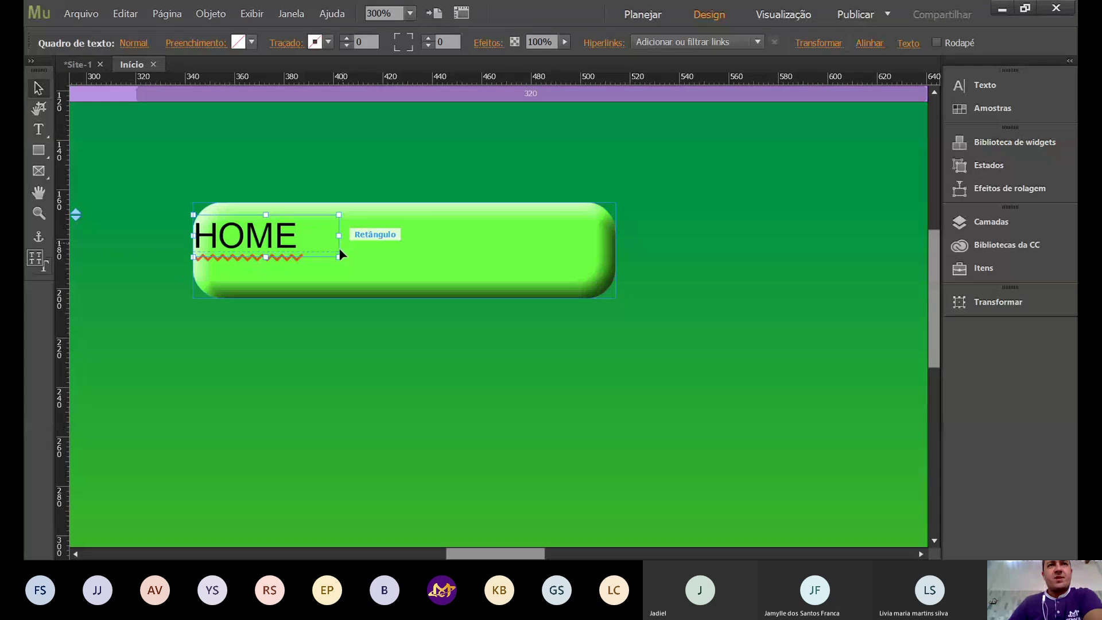
drag(339, 257, 611, 299)
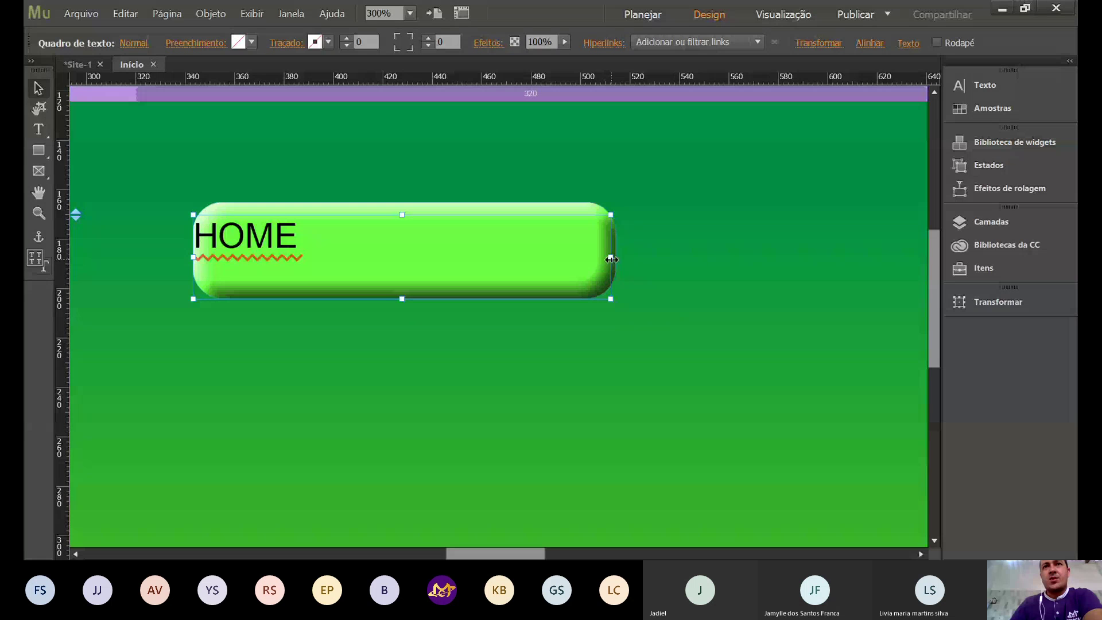
drag(611, 260, 616, 260)
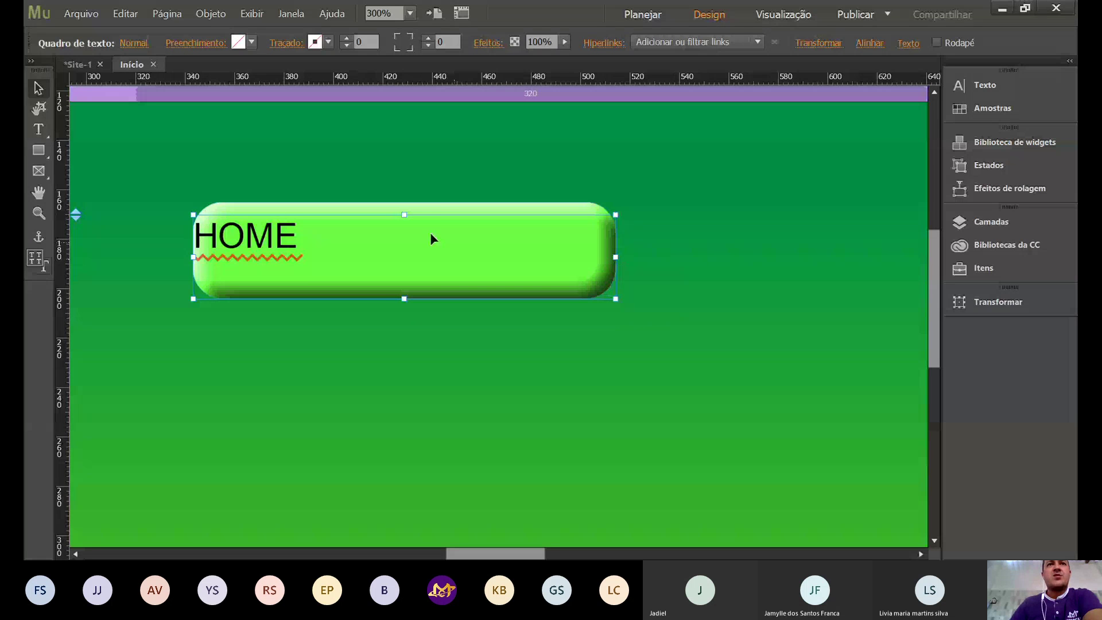
drag(404, 214, 404, 203)
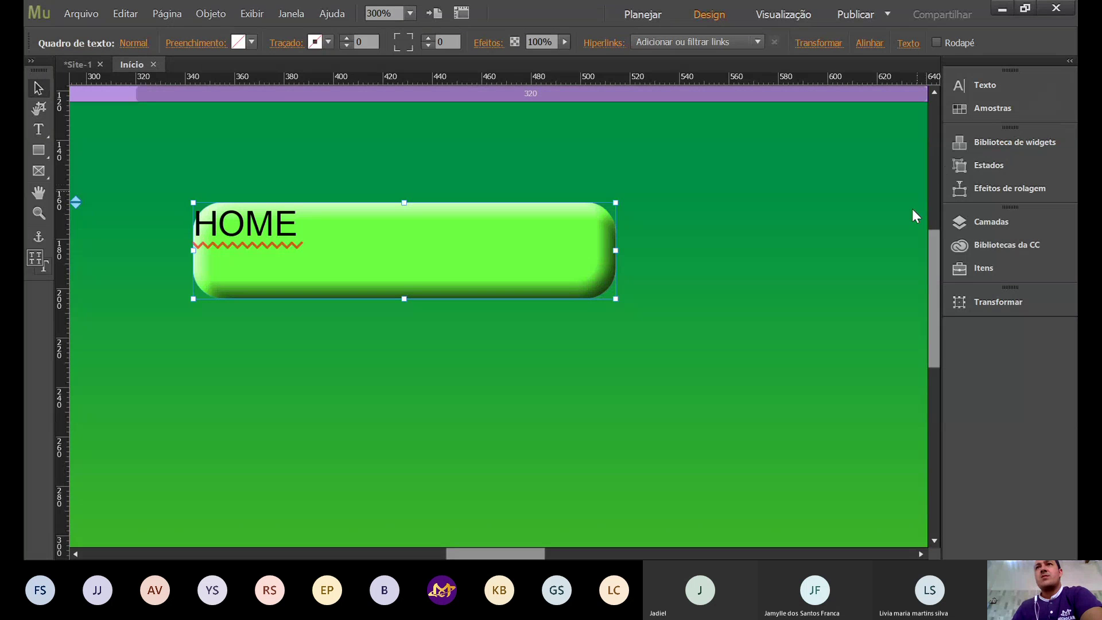
Center the HOME text in its frame, color it dark green and set its size to 21.
click(976, 85)
click(799, 155)
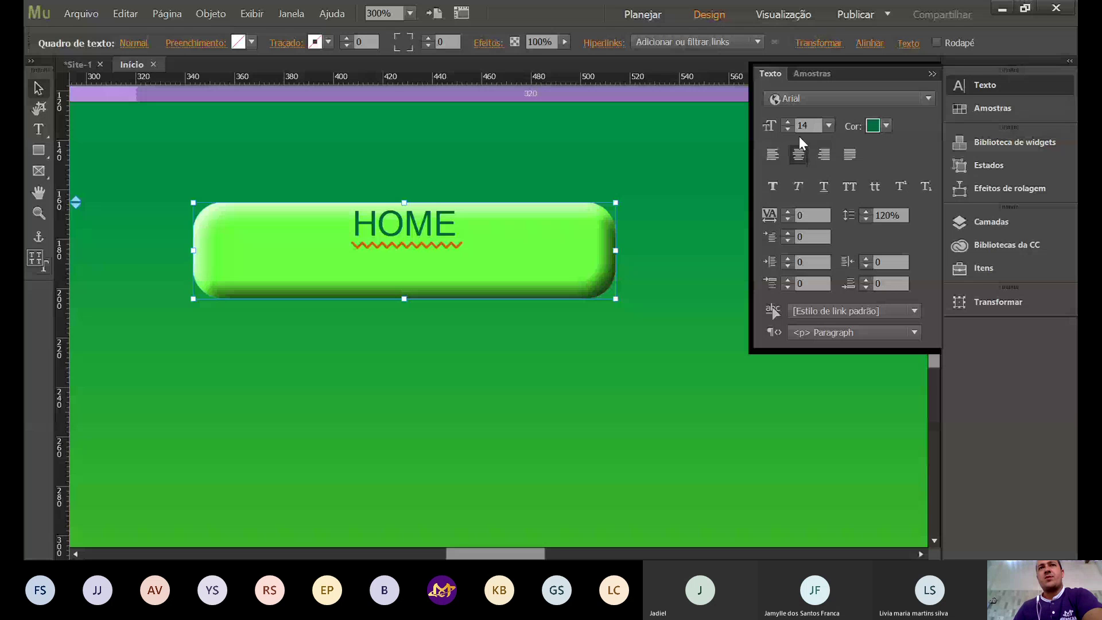
text(21)
key(Return)
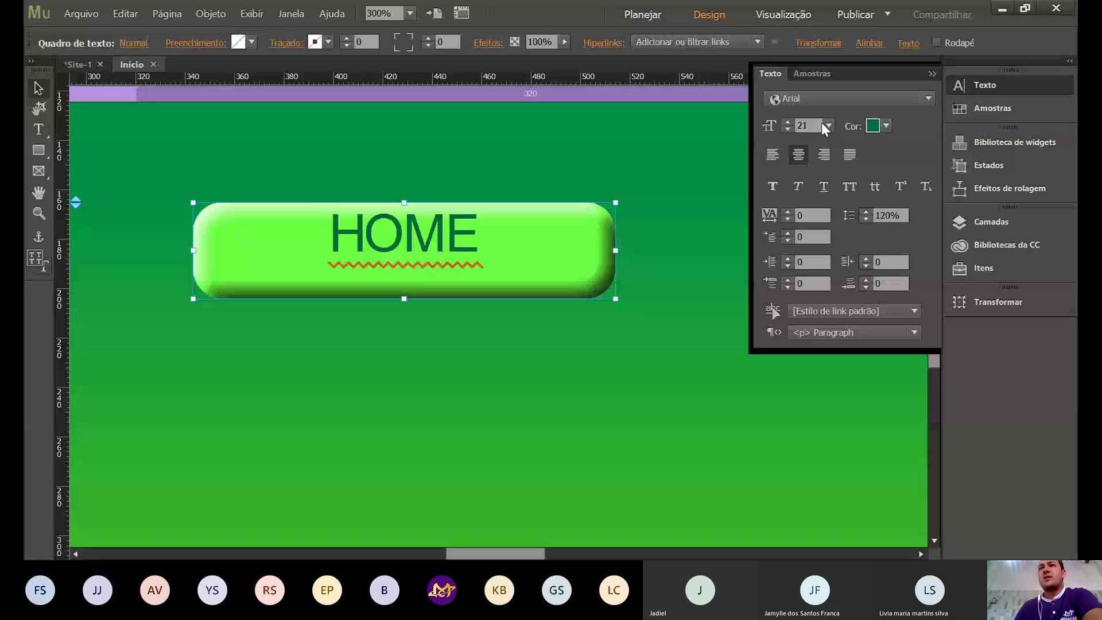
Try the Franklin Gothic Medium Cond font on the HOME text.
click(929, 99)
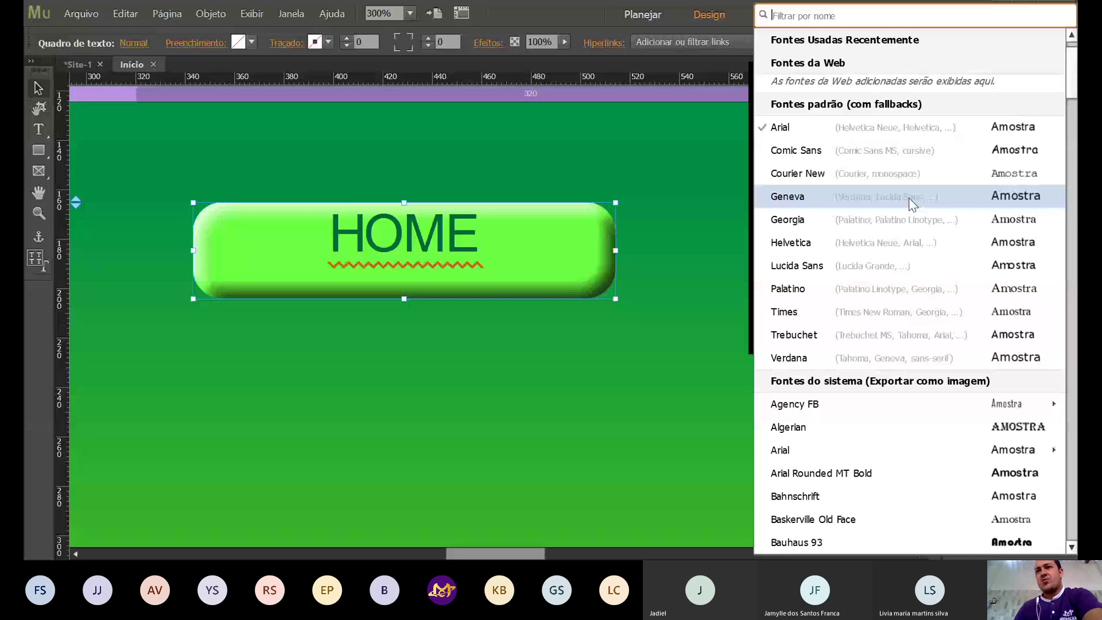
scroll(912, 205, down, 15)
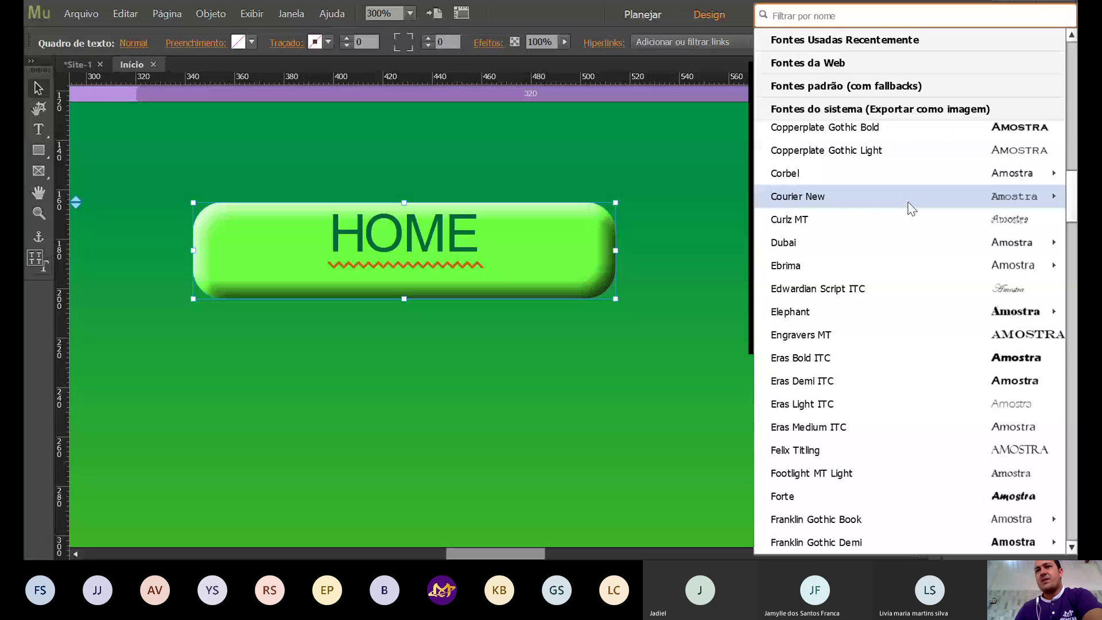
scroll(931, 462, down, 3)
click(953, 428)
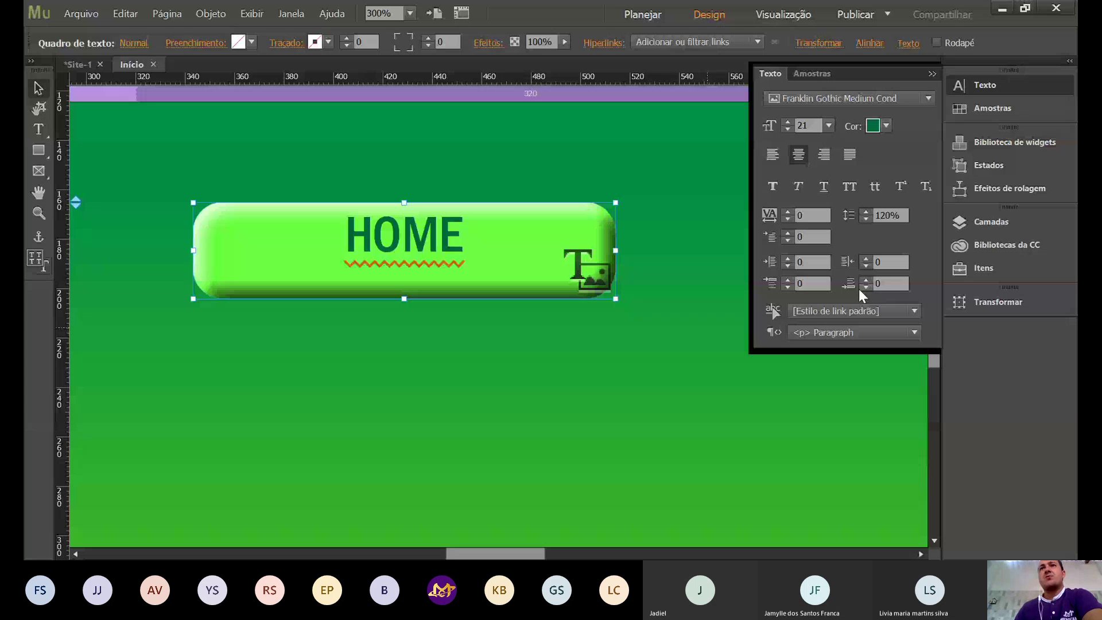
Browse the system fonts and set the HOME text to Berlin Sans FB Demi Bold.
click(850, 99)
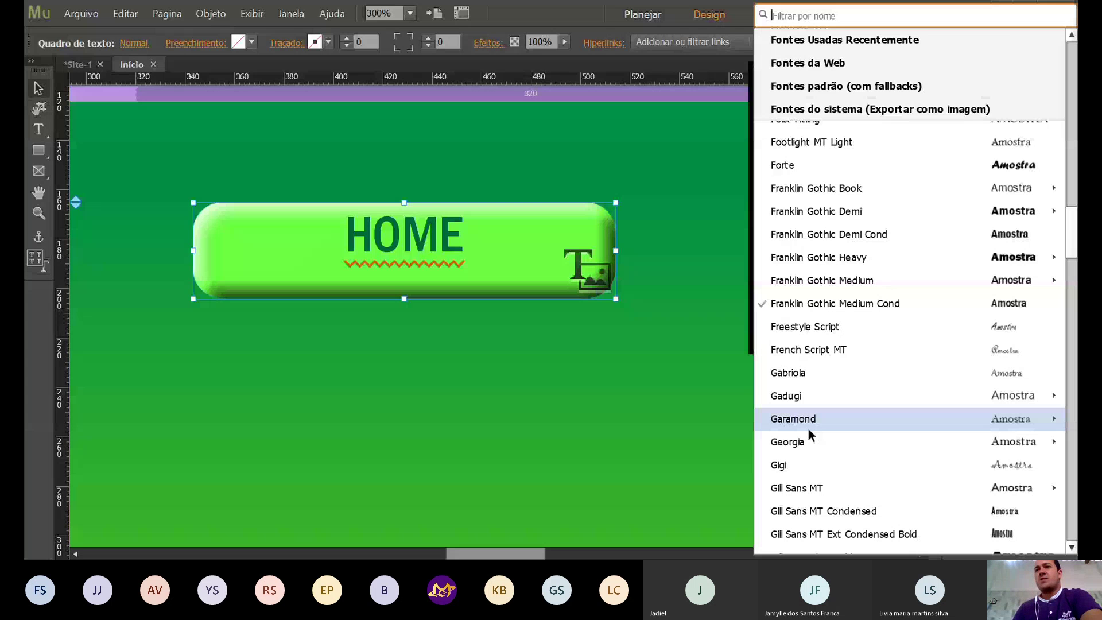
scroll(902, 441, down, 10)
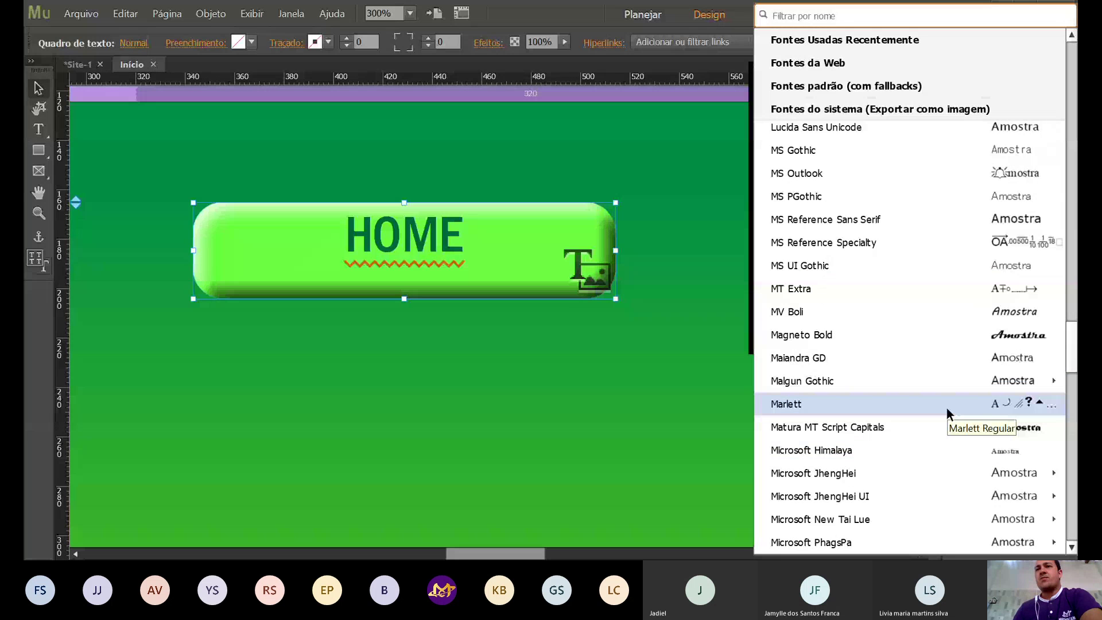
scroll(946, 407, down, 4)
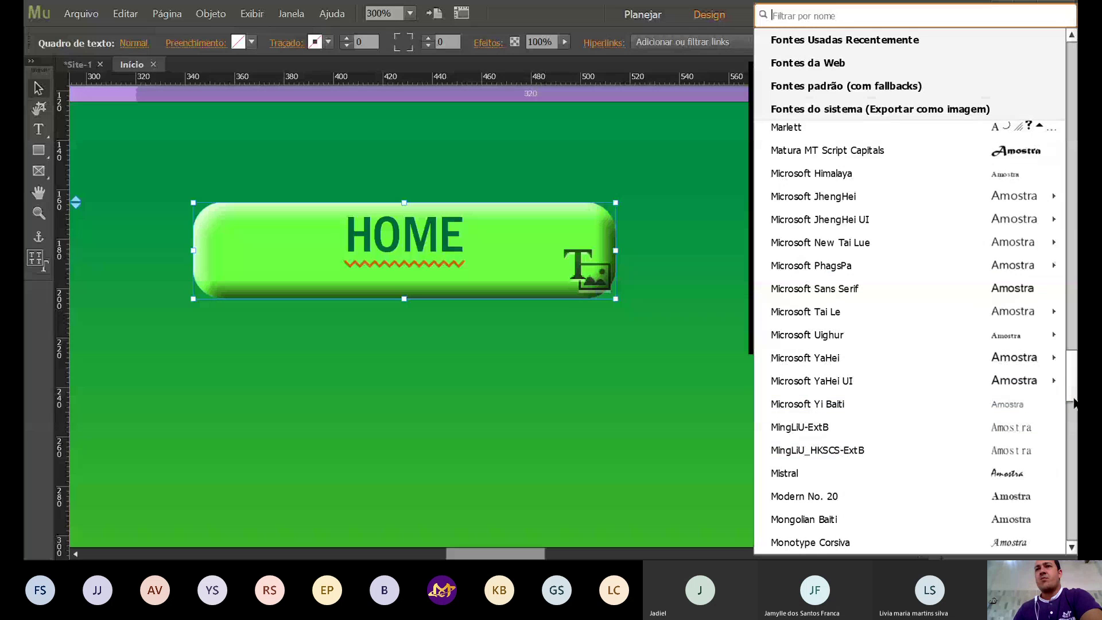
drag(1074, 403, 1074, 459)
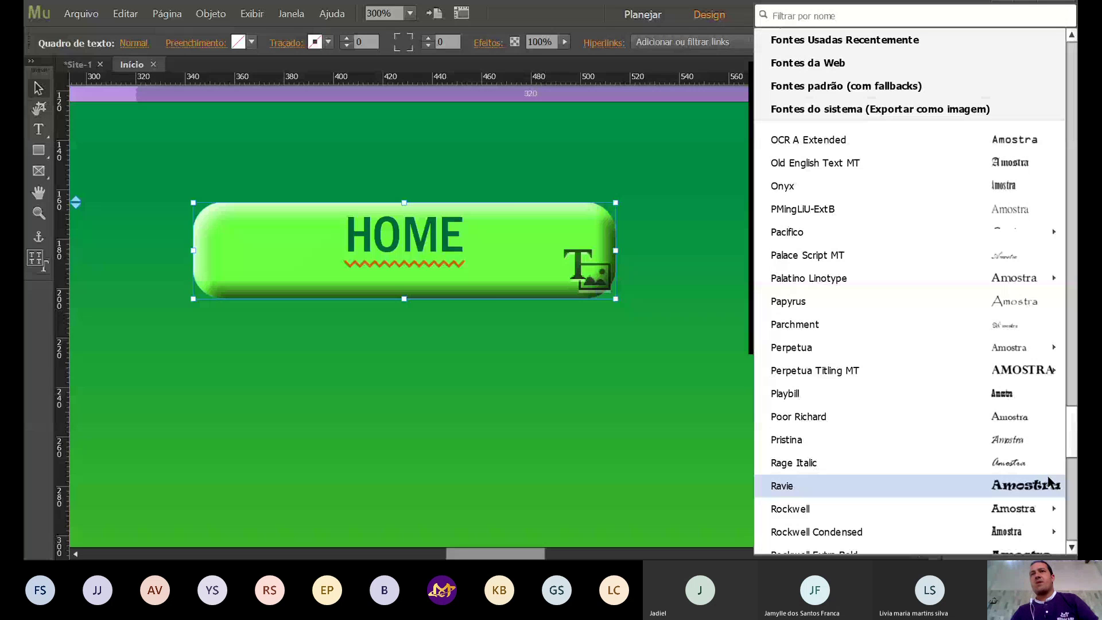
scroll(1050, 481, down, 5)
scroll(976, 421, up, 20)
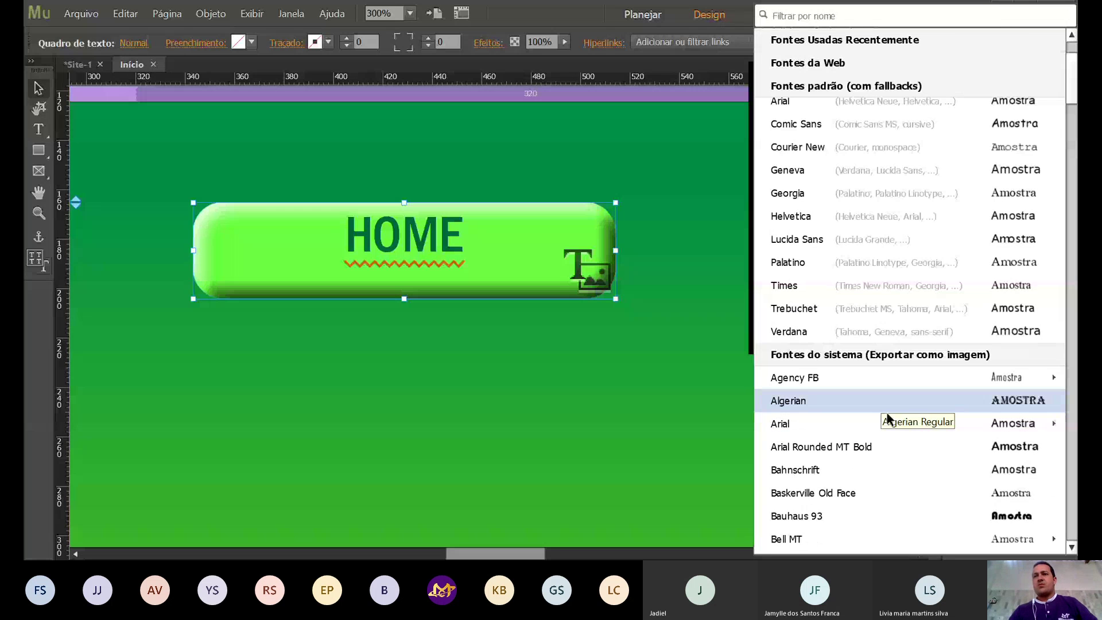
scroll(889, 417, down, 3)
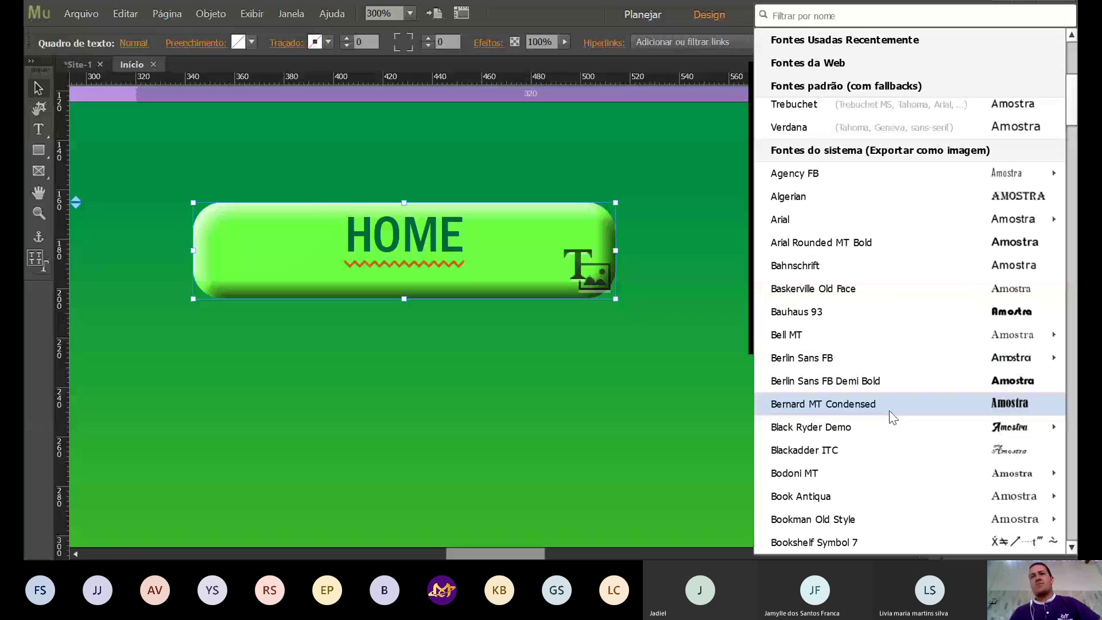
key(Escape)
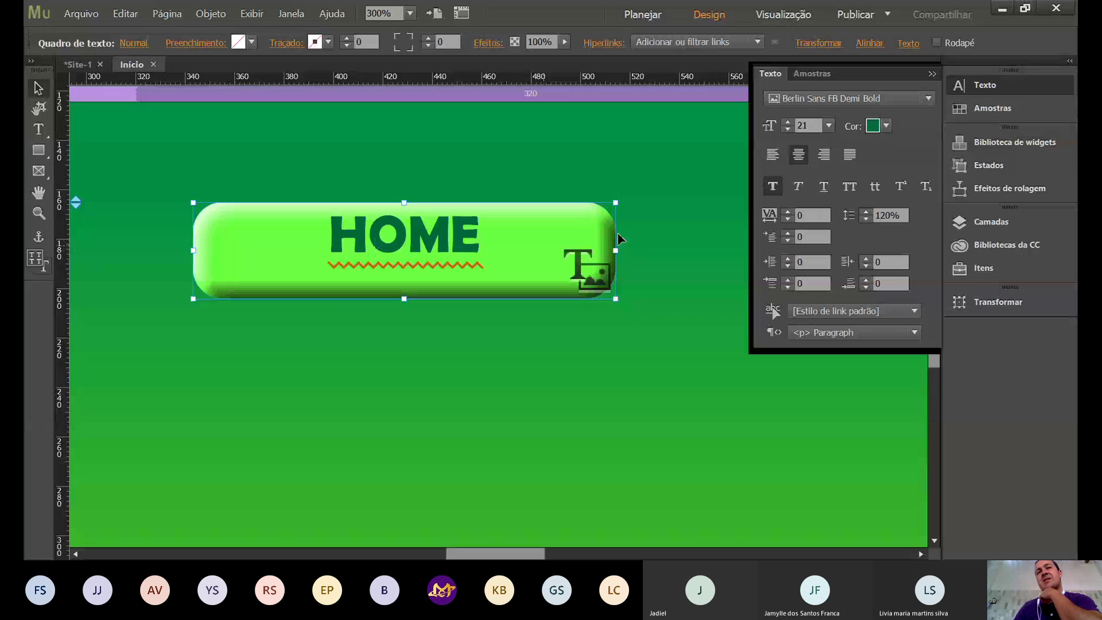
Set the HOME text's letter spacing to 4 and the space before its paragraph to 5, keeping the left indent at 0.
click(785, 212)
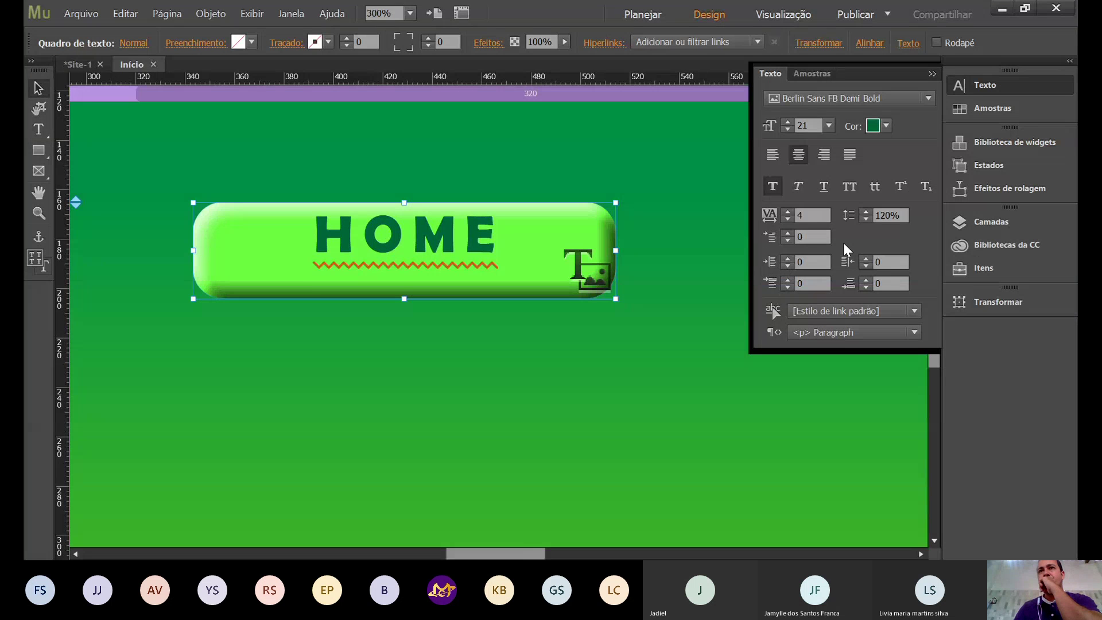
click(788, 265)
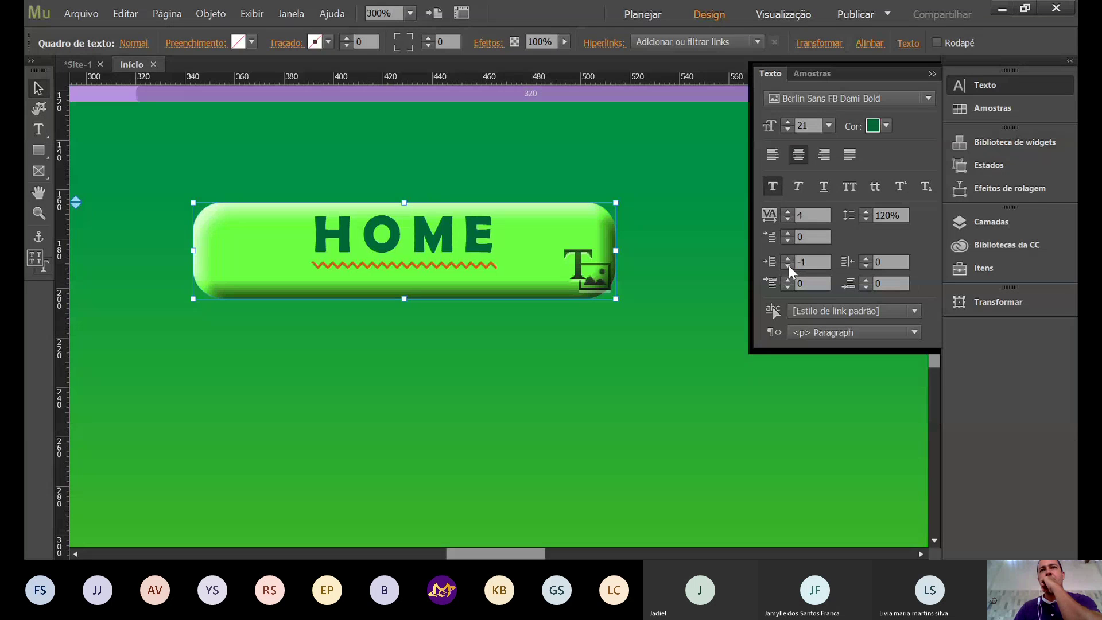
click(789, 259)
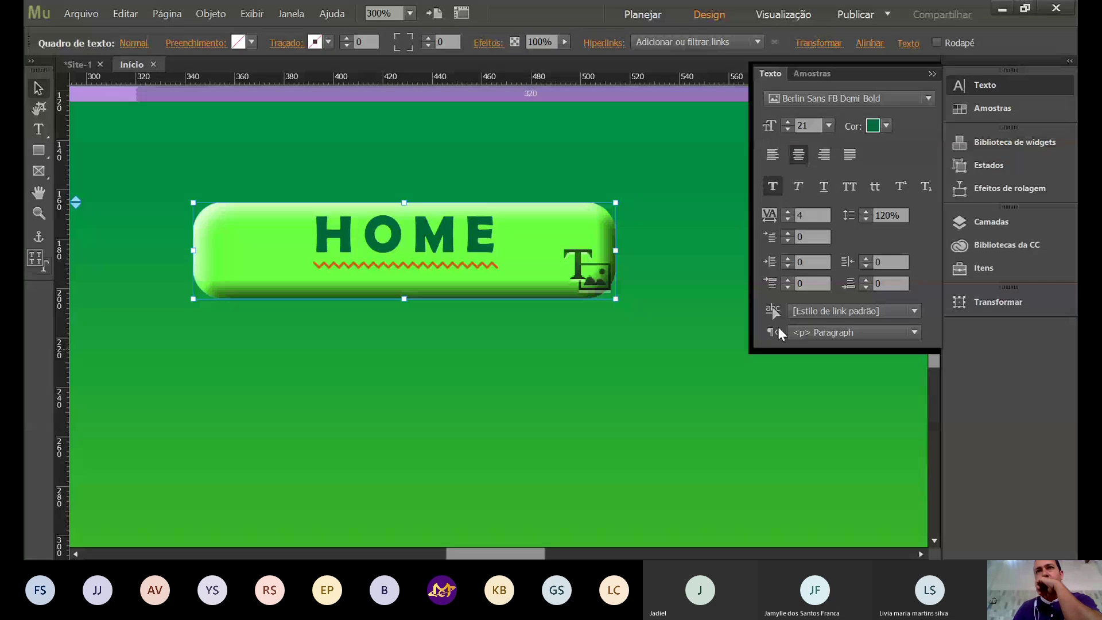
click(788, 280)
click(788, 279)
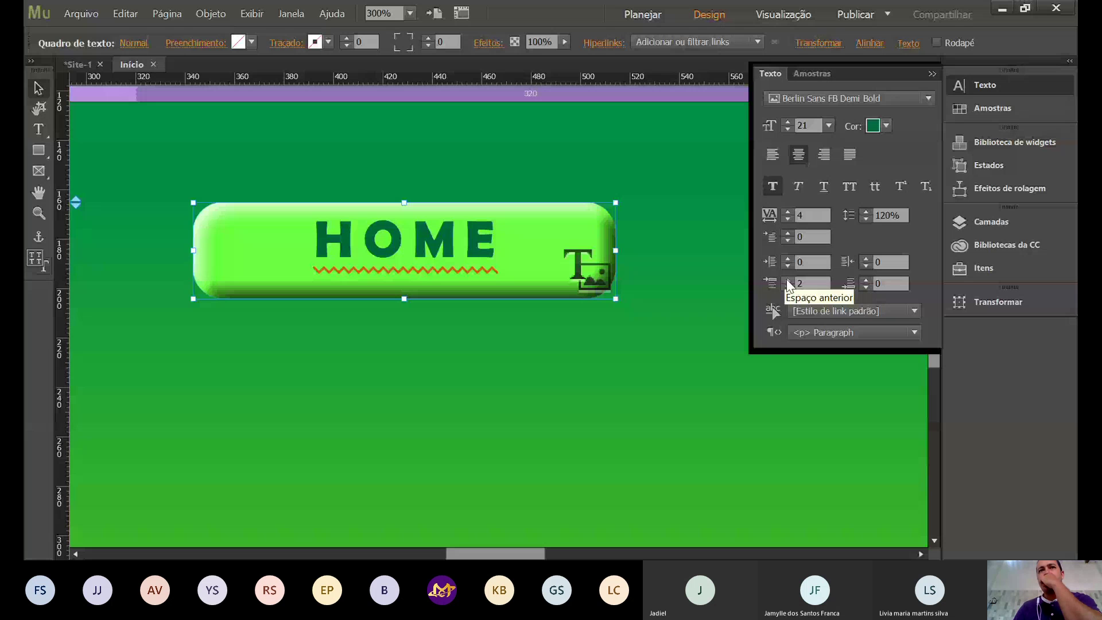
click(788, 280)
click(788, 279)
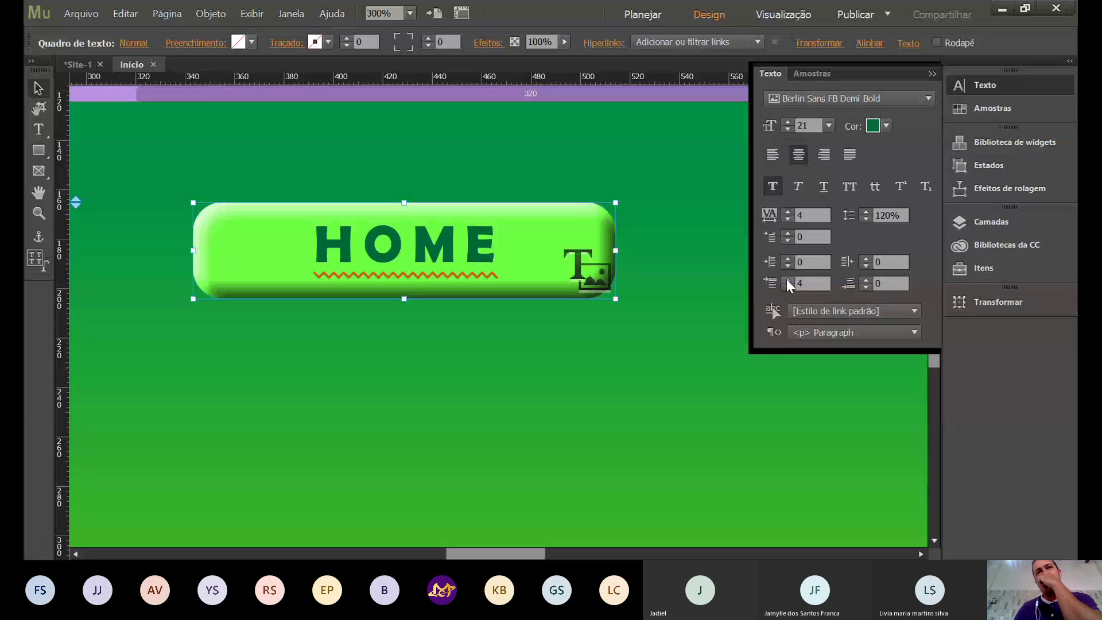
click(788, 279)
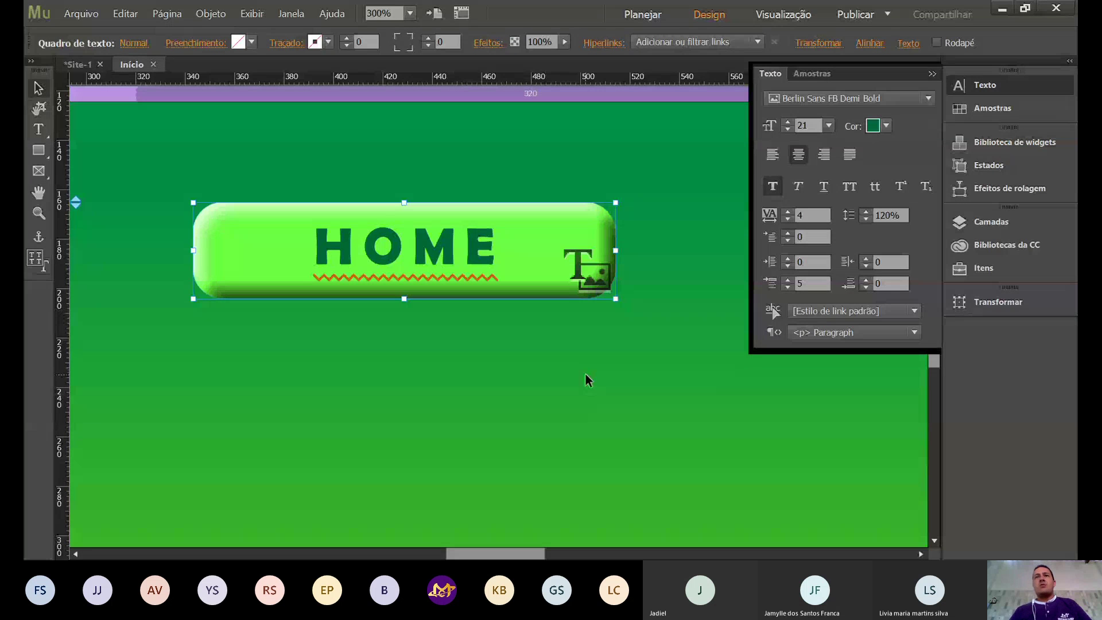
click(709, 272)
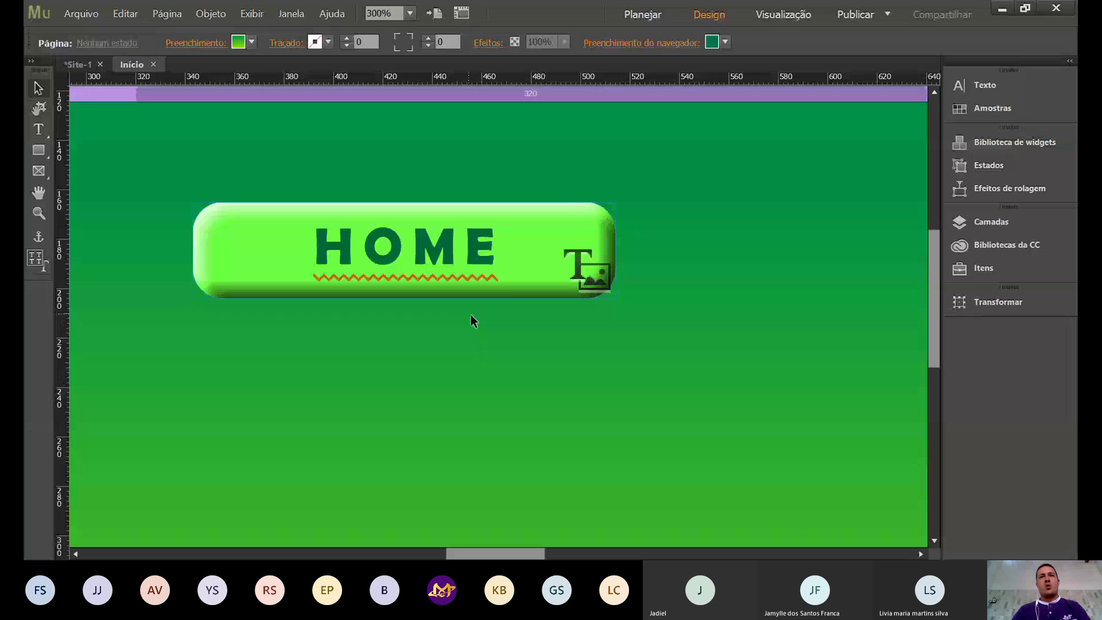
Select the button together with its HOME text and shrink both to about 120 px wide and 33 px tall.
key(ctrl+1)
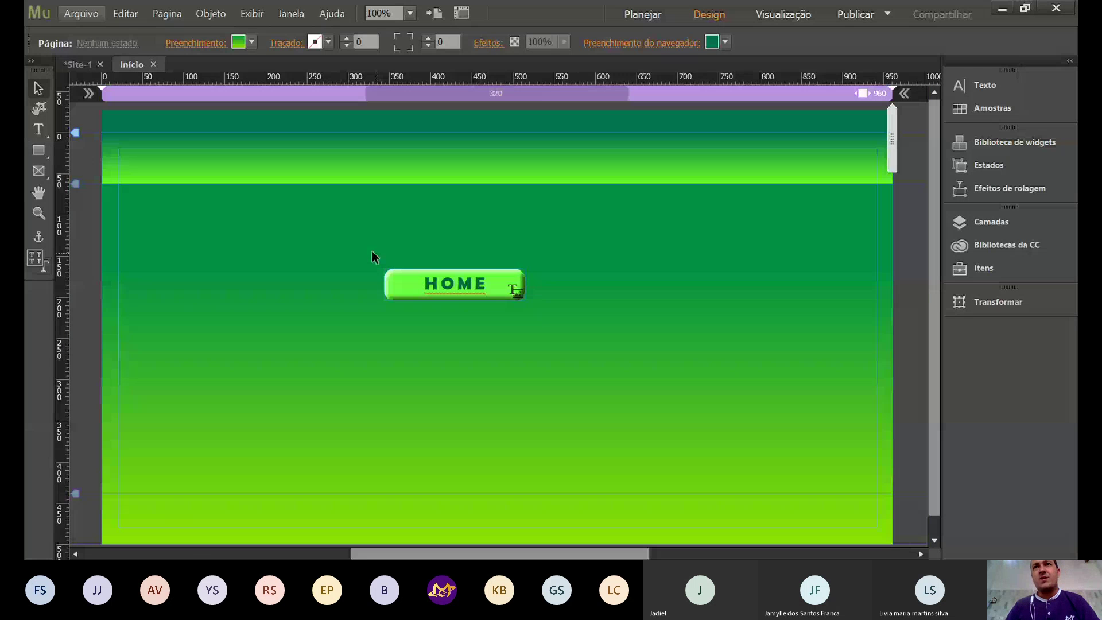
mouse_move(476, 284)
mouse_down()
mouse_move(463, 300)
mouse_move(474, 281)
mouse_move(501, 298)
mouse_move(484, 299)
mouse_up()
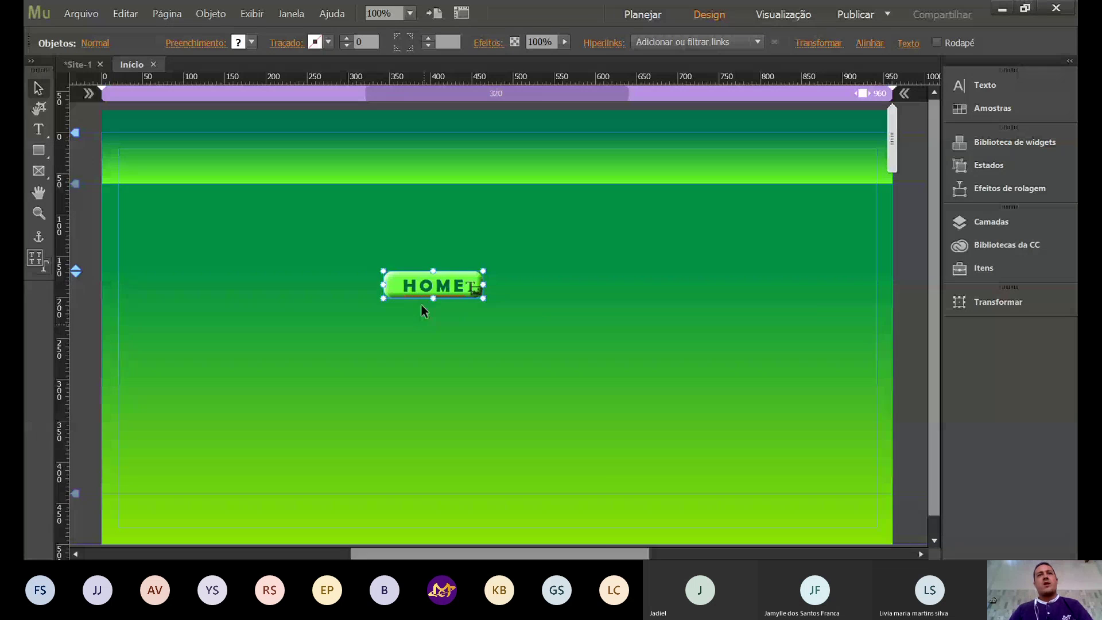
Group the HOME button with its text and move the group onto the header band, aligned with the page's top margin guide.
right_click(439, 287)
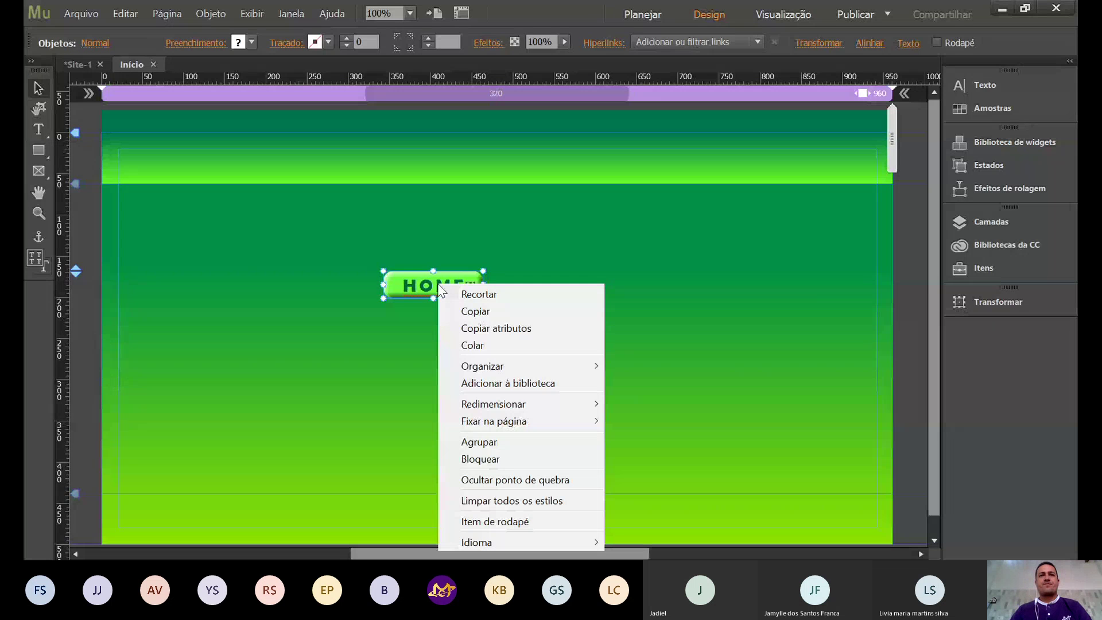
click(479, 441)
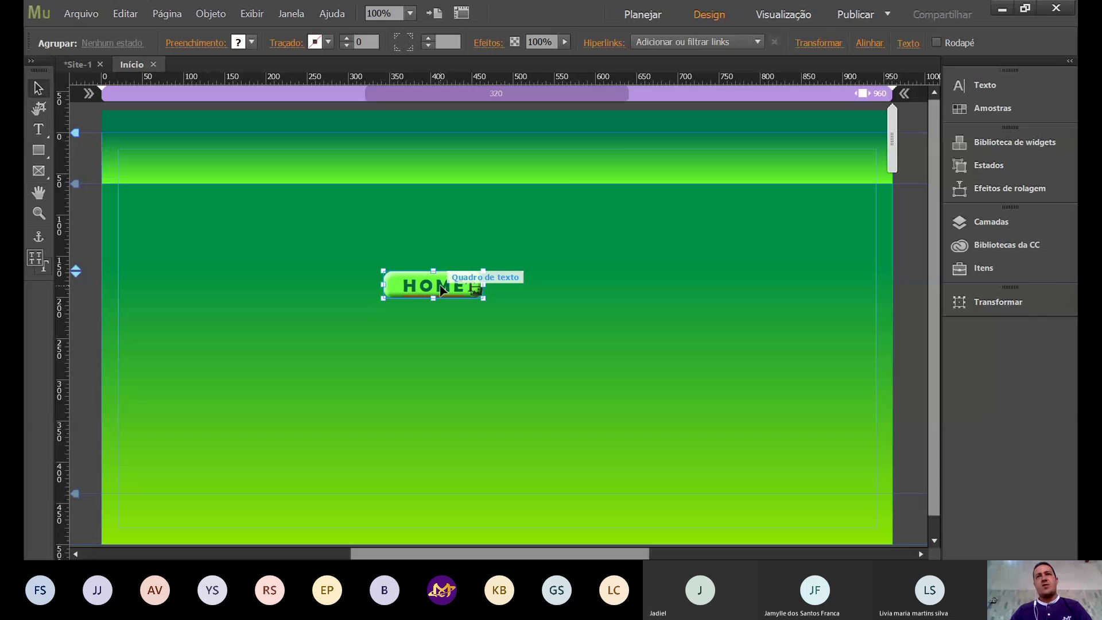
drag(442, 290, 631, 167)
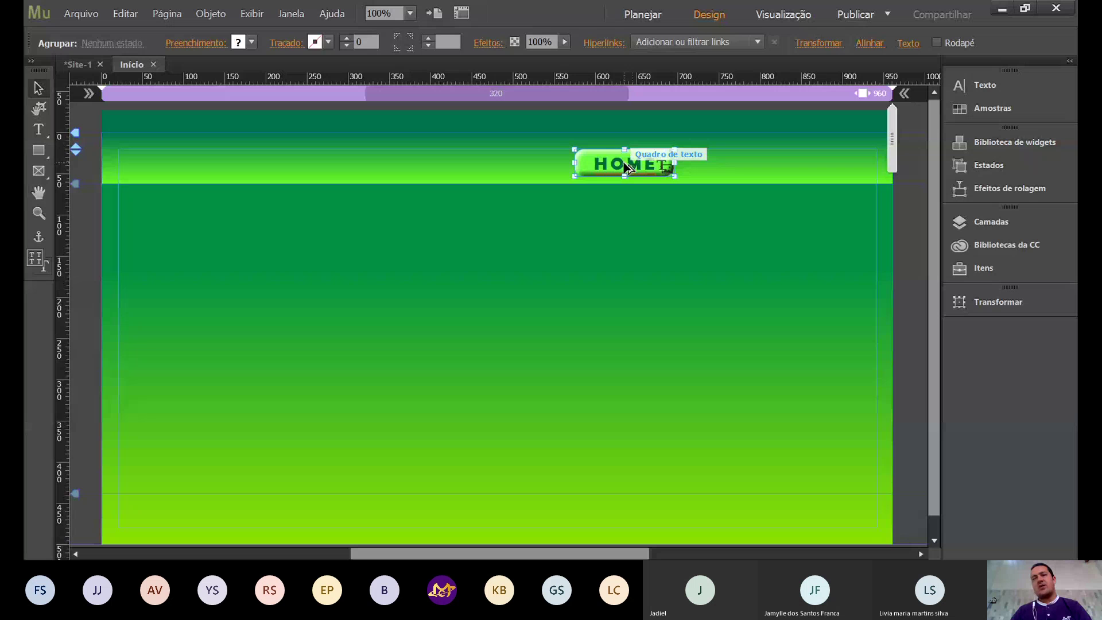
Duplicate the HOME button twice across the header and space the three buttons evenly, with the last one ending at the right margin guide.
drag(625, 166, 829, 166)
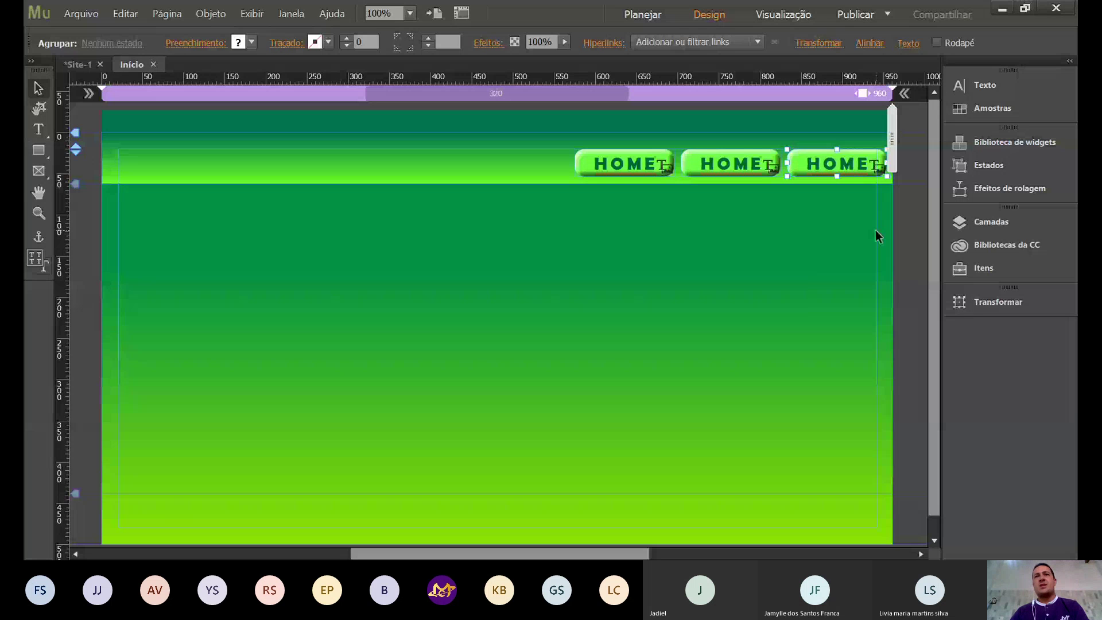
drag(636, 160, 615, 159)
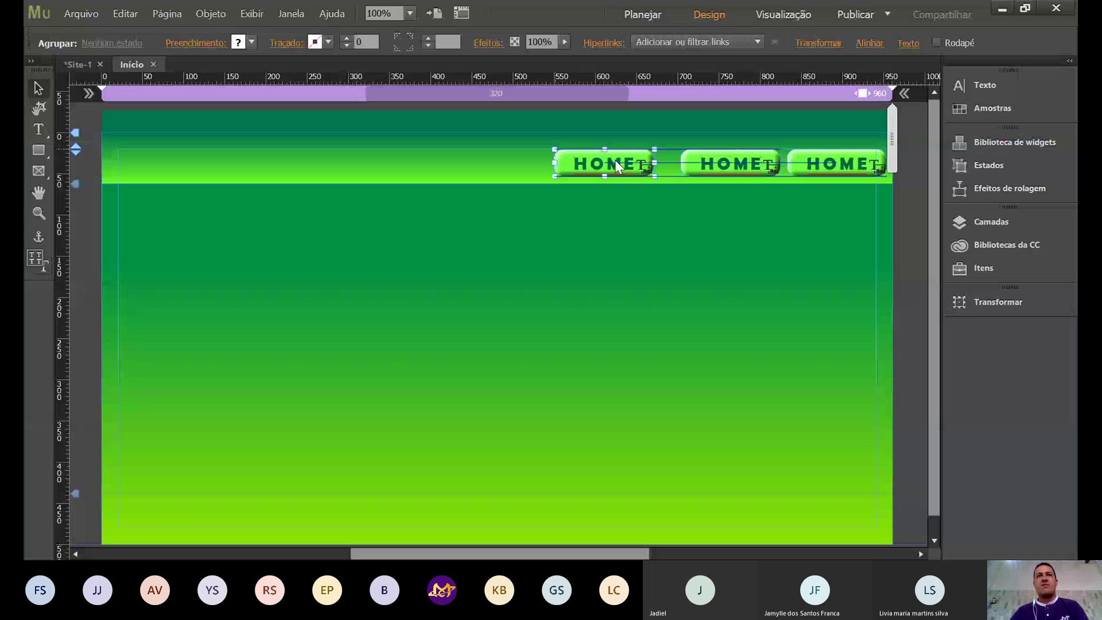
drag(720, 165, 702, 165)
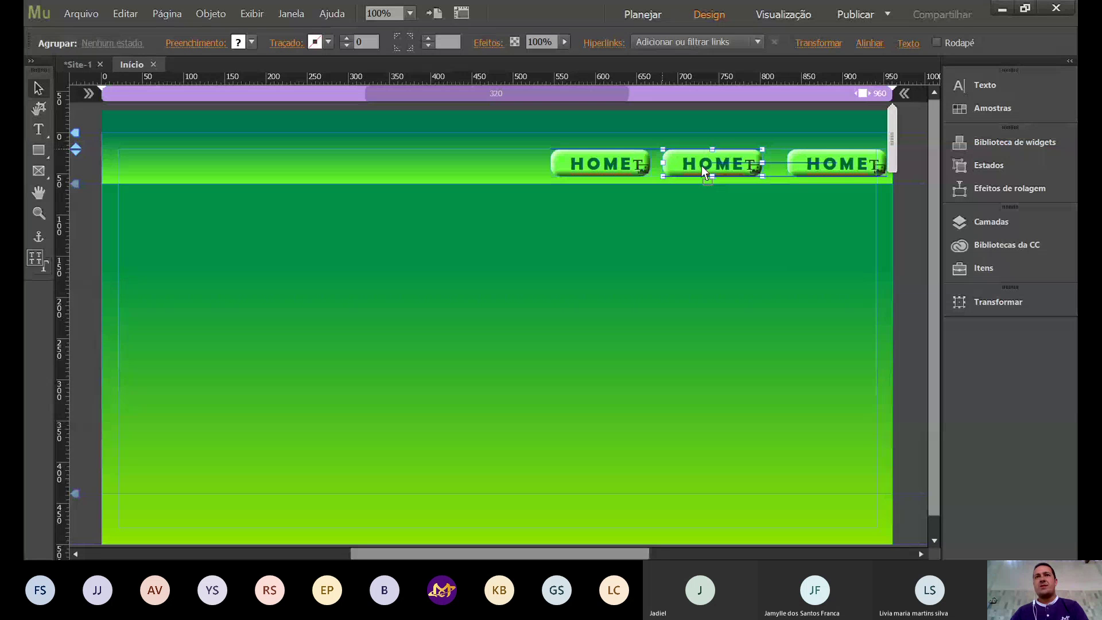
drag(839, 167, 820, 164)
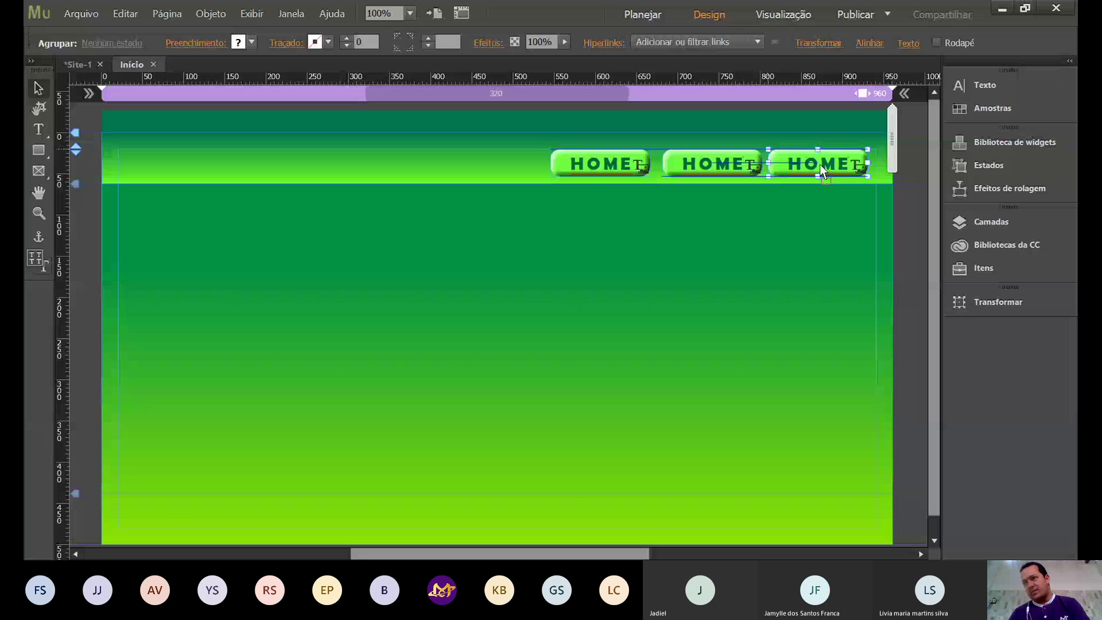
drag(820, 164, 828, 164)
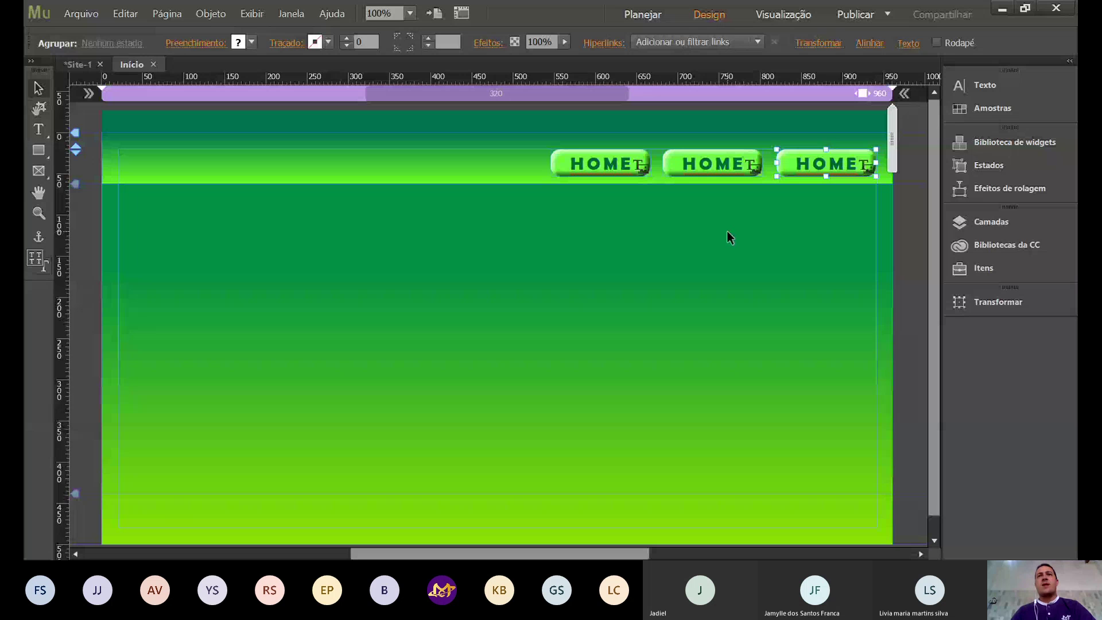
Replace the middle button's HOME text with HISTÓRIA.
click(720, 175)
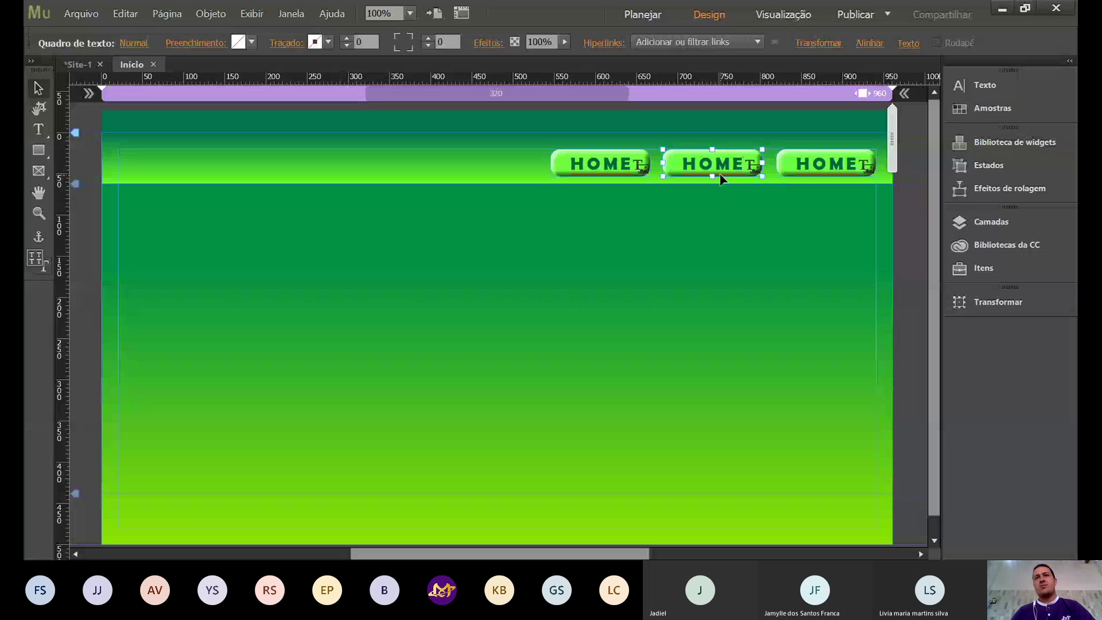
right_click(730, 165)
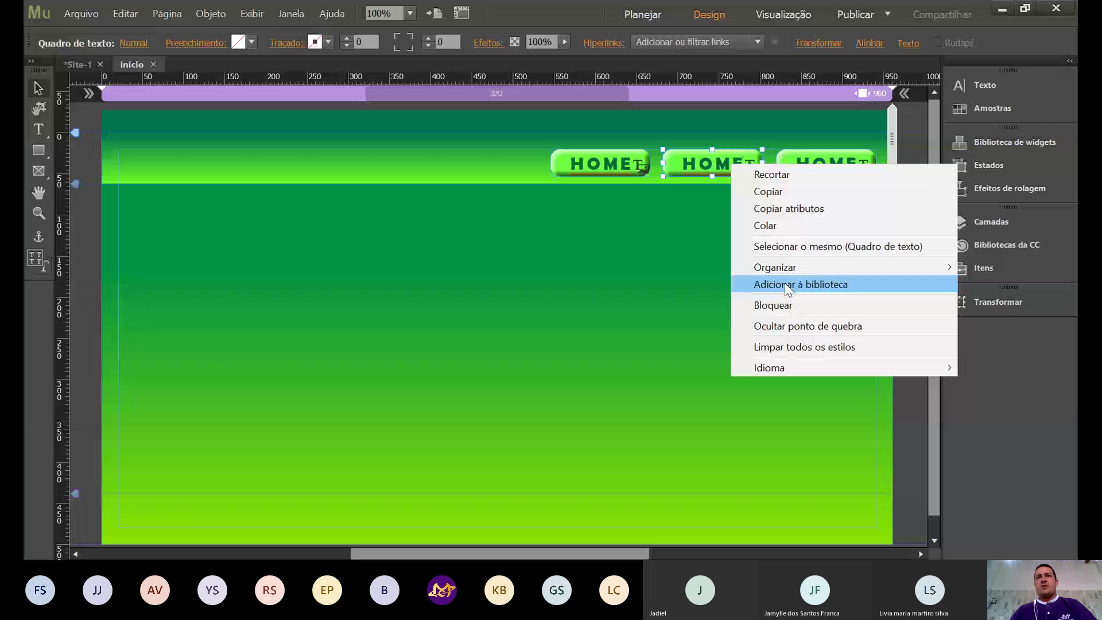
click(690, 333)
click(692, 165)
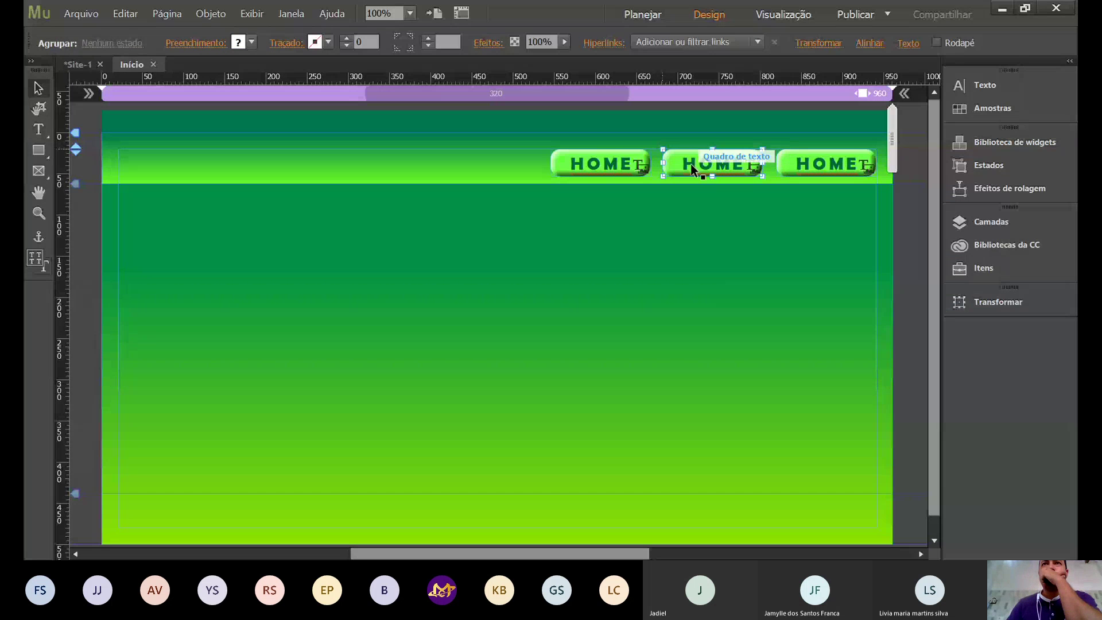
double_click(693, 167)
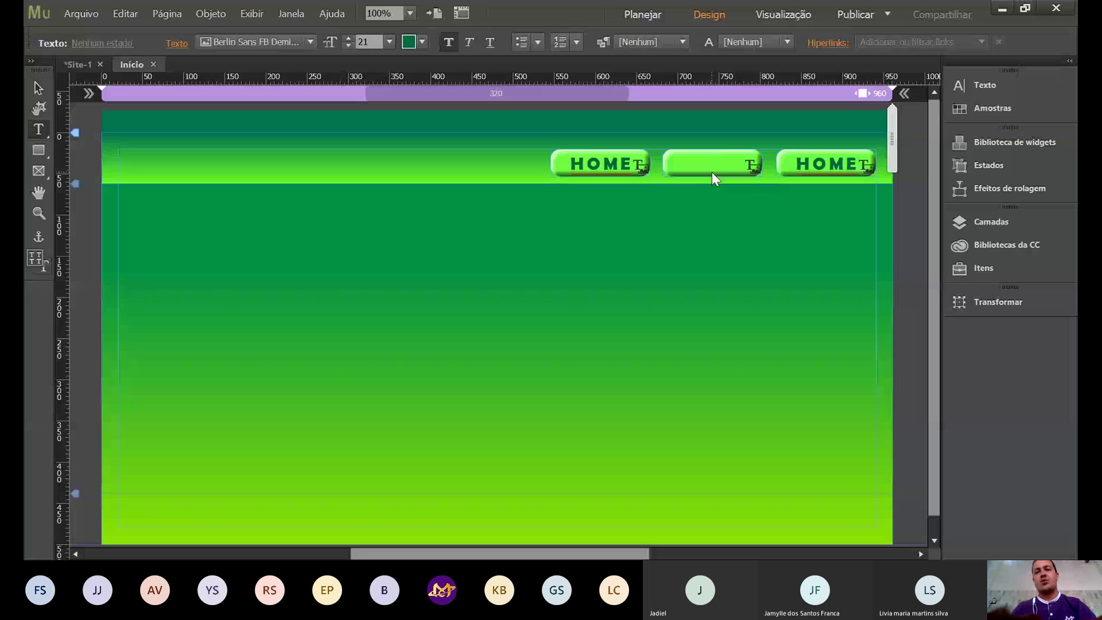
text(hISTÓRIA)
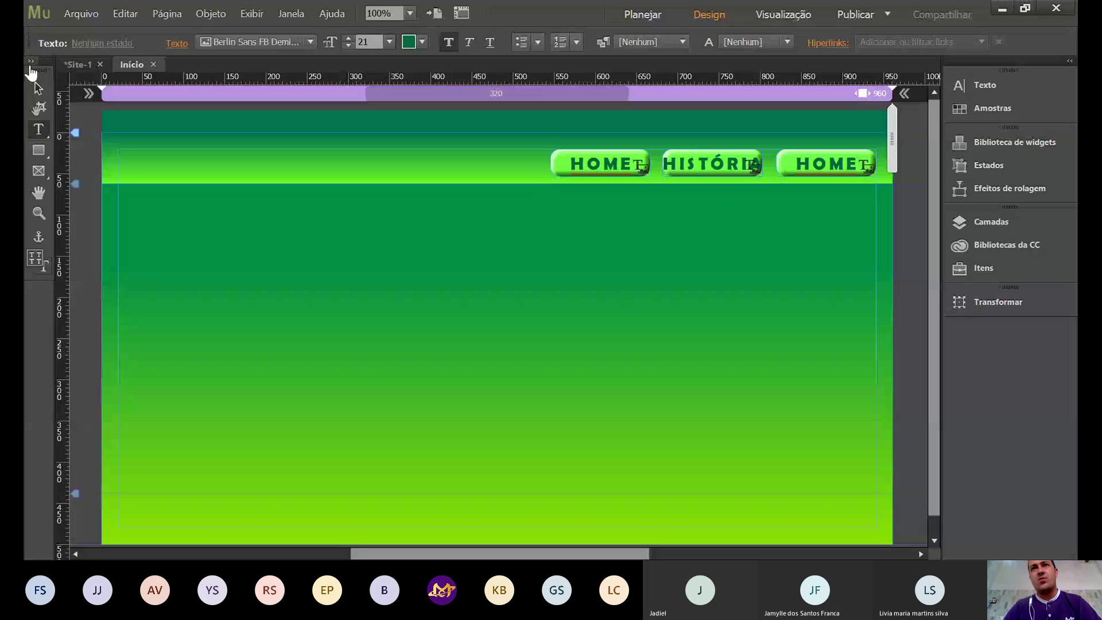
click(38, 88)
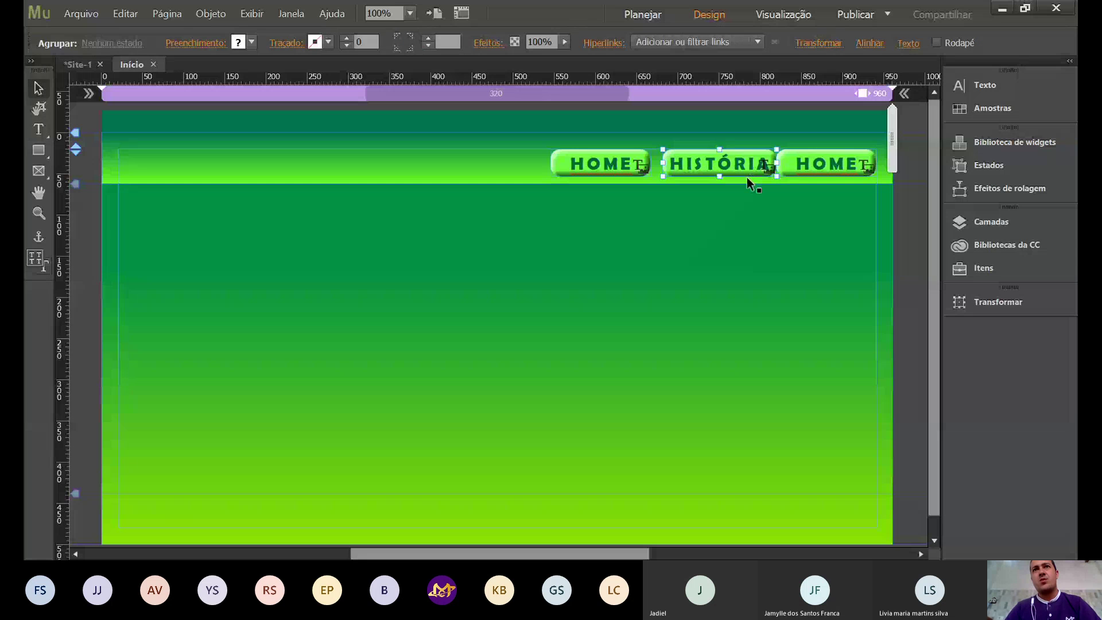
Widen the HISTÓRIA button to fit its text and shift it and the first HOME button leftward to even out the gaps.
click(746, 178)
key(Left)
key(Left)
key(Left)
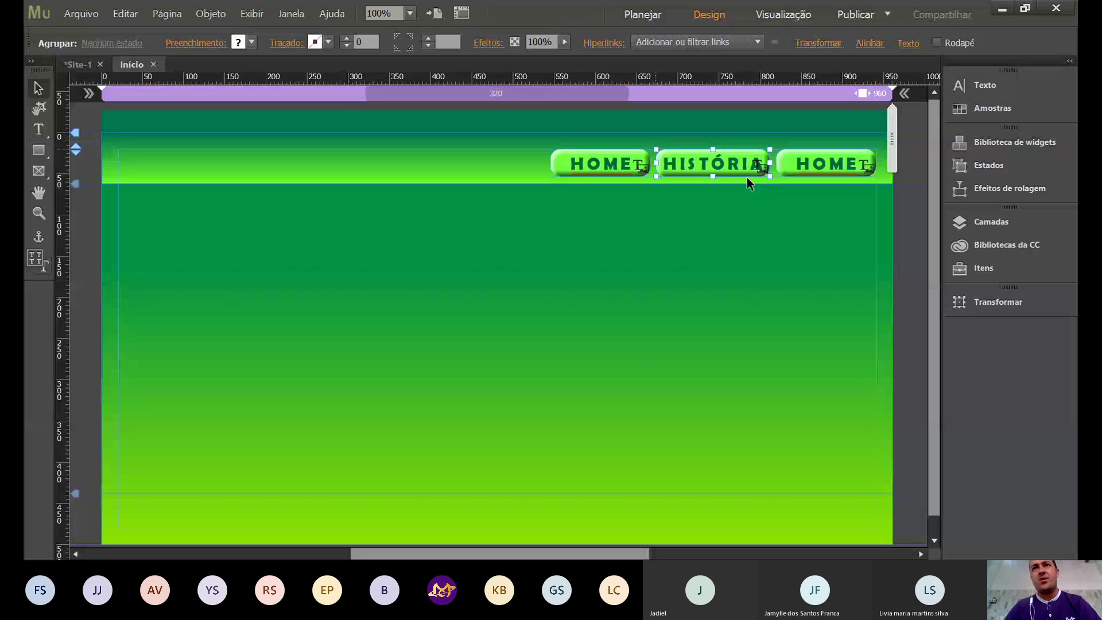
drag(747, 178, 758, 172)
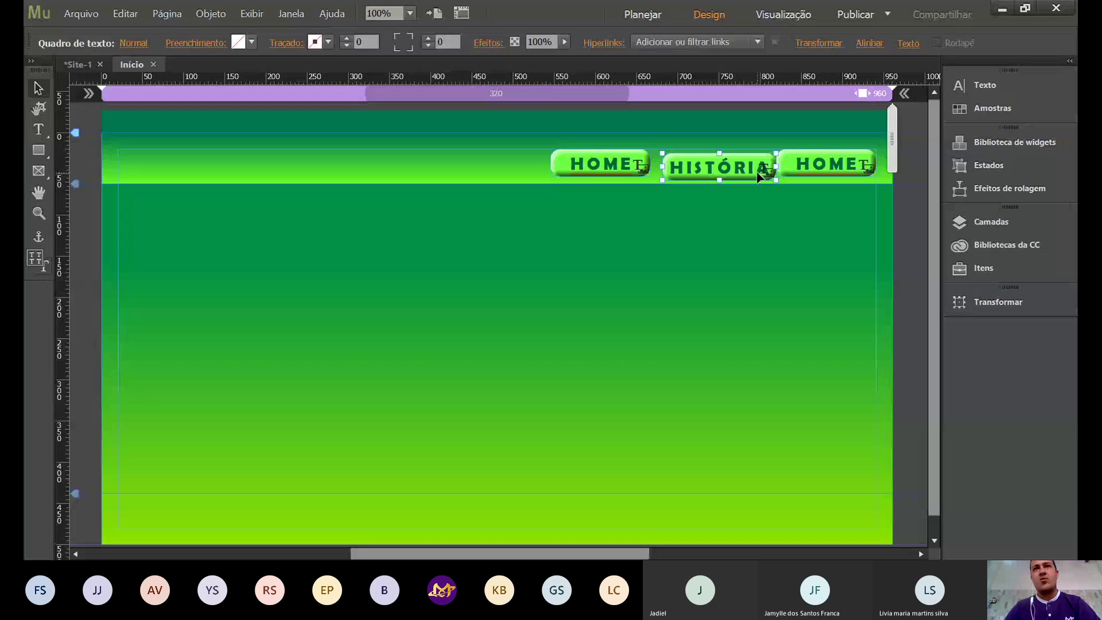
key(ctrl+z)
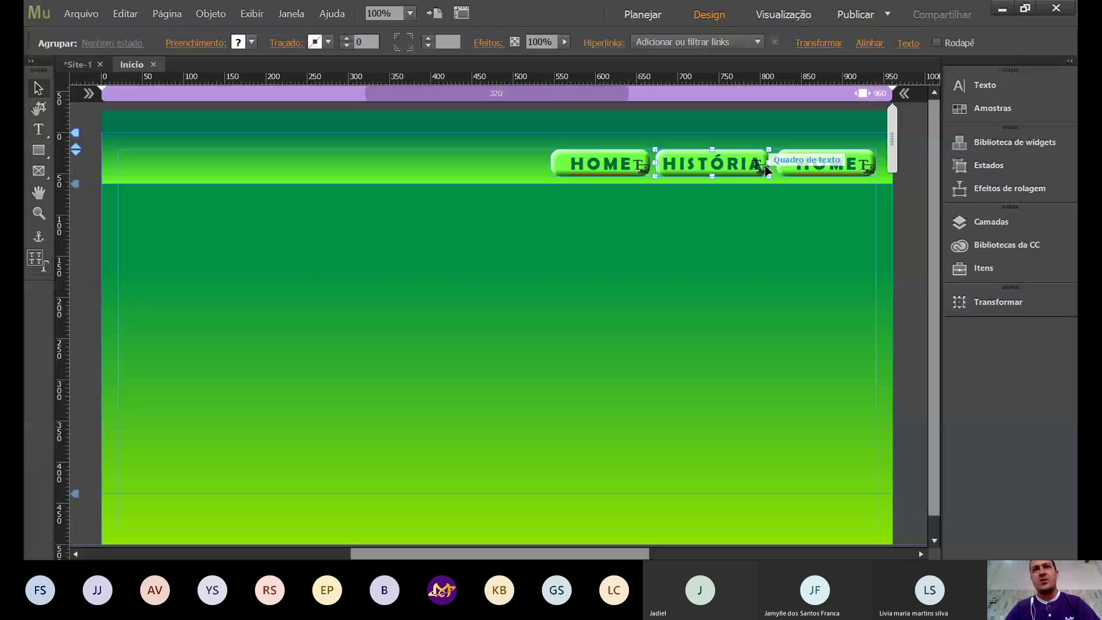
drag(768, 167, 775, 166)
click(685, 257)
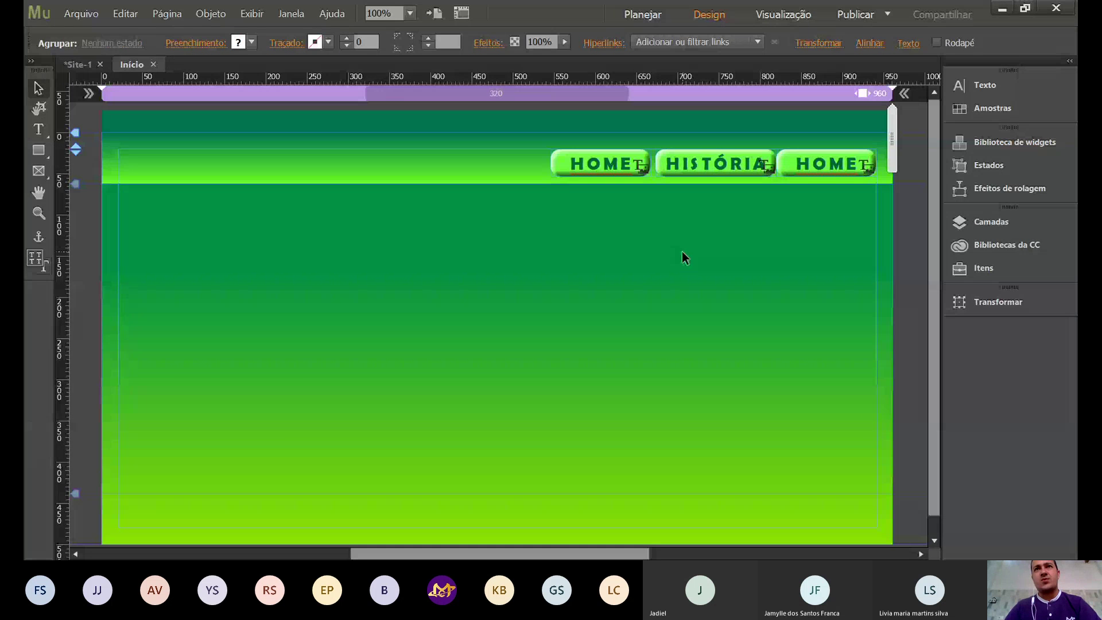
key(ctrl+z)
key(ctrl+z)
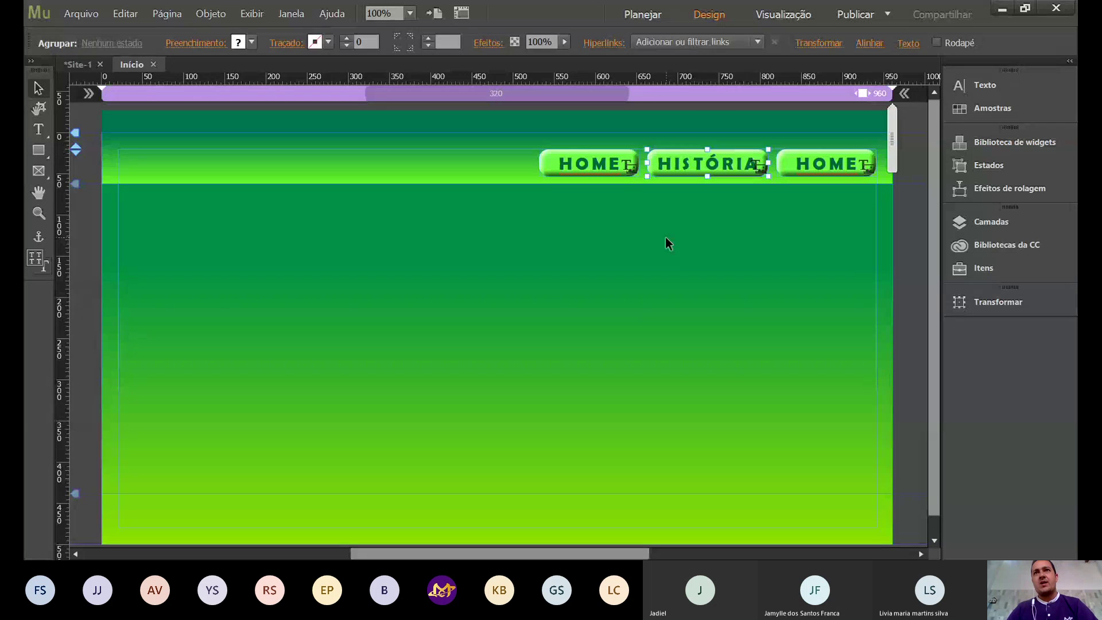
click(666, 238)
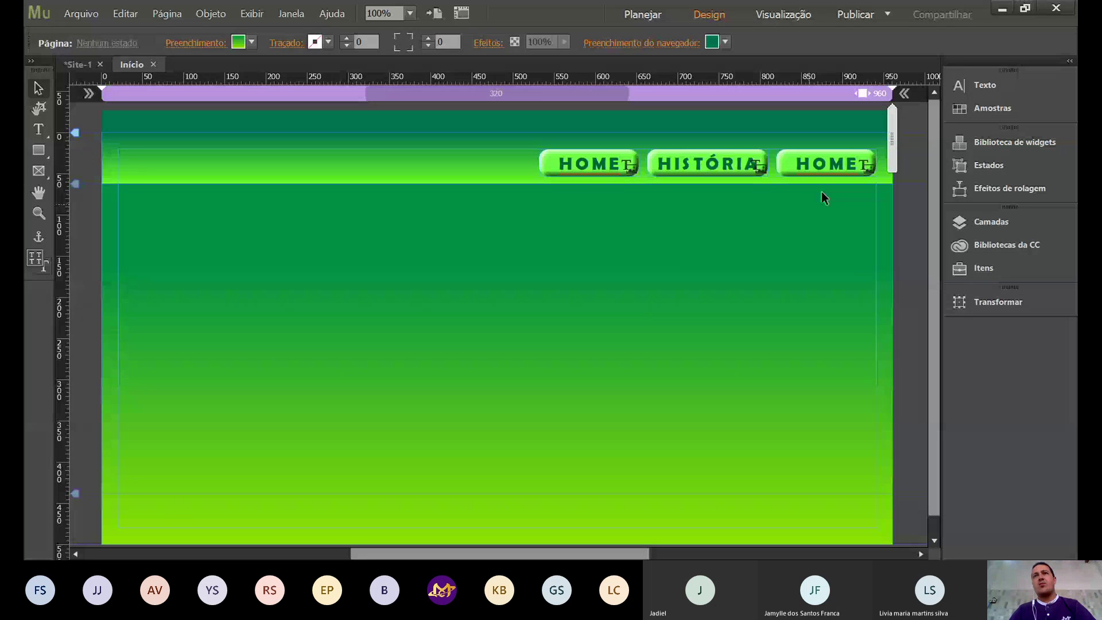
Replace the third button's HOME text with CONTATO.
key(t)
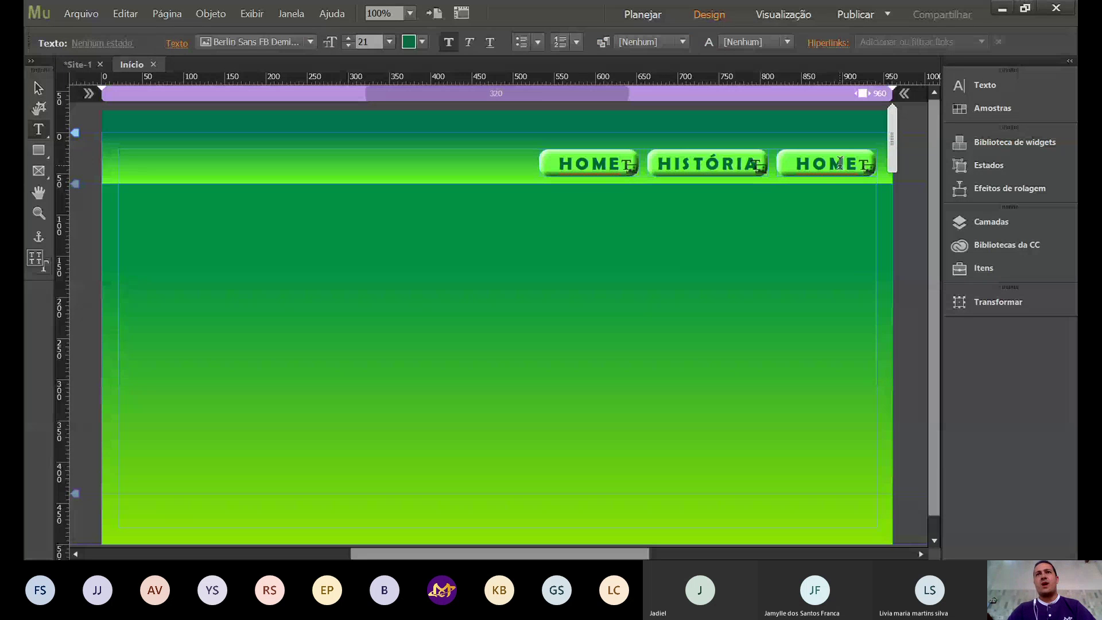
double_click(839, 164)
key(BackSpace)
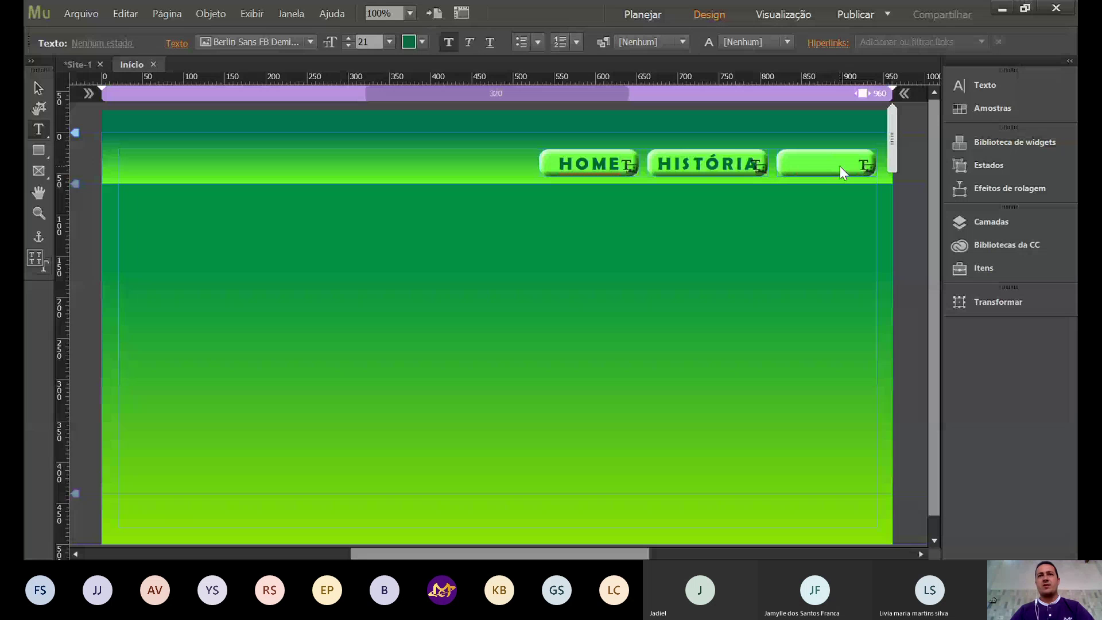
text(CONTATO)
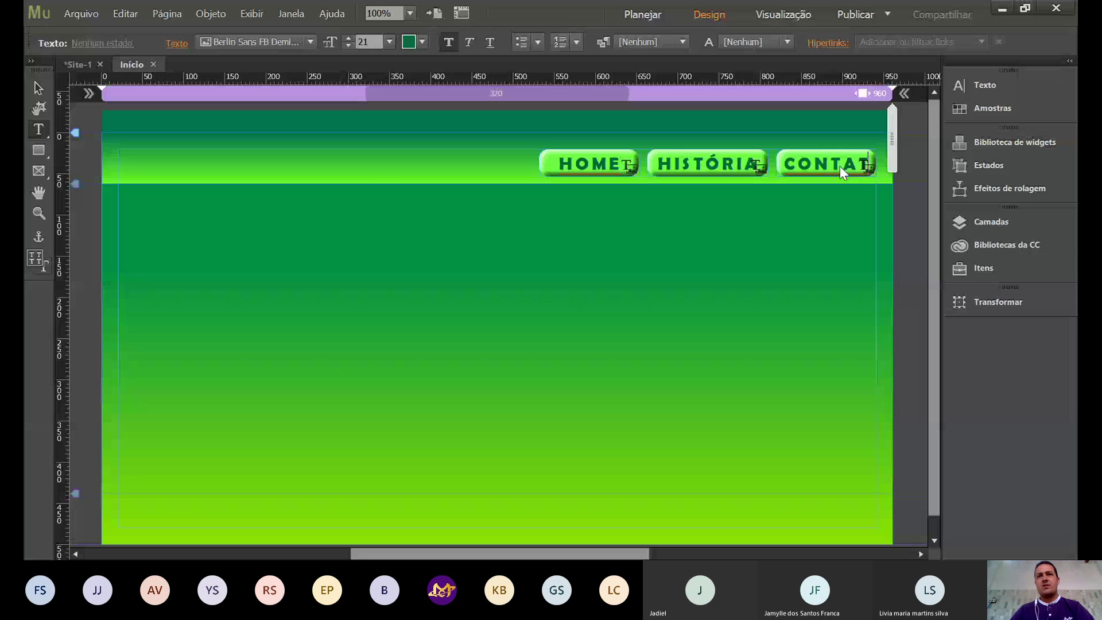
key(Escape)
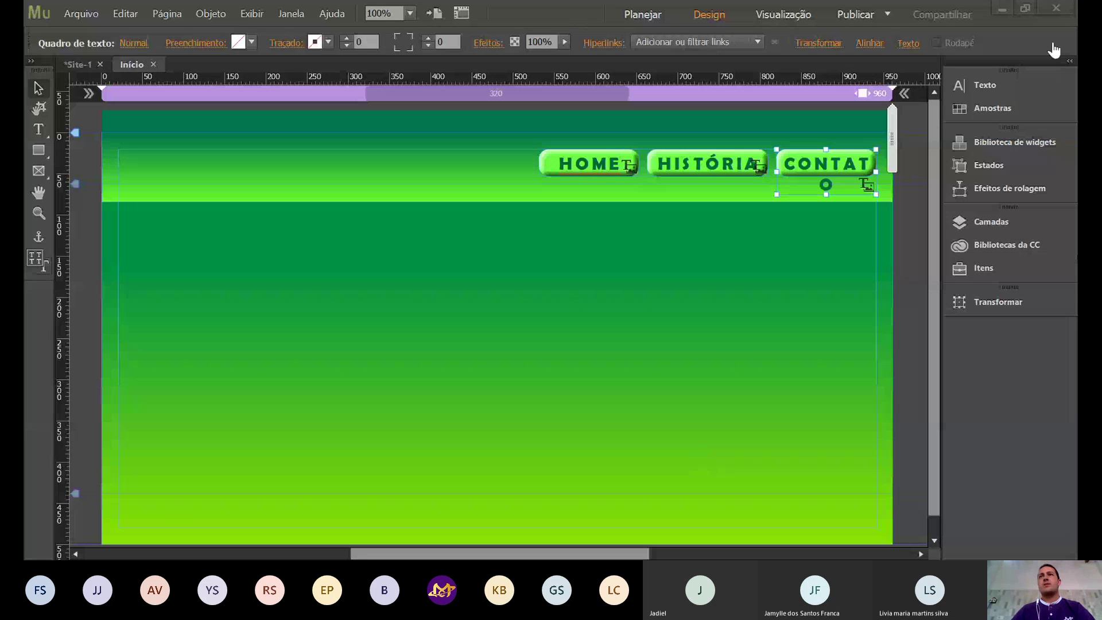
Move the HOME and HISTÓRIA buttons farther left, then shift the CONTATO button left and widen it to the right margin guide.
click(748, 195)
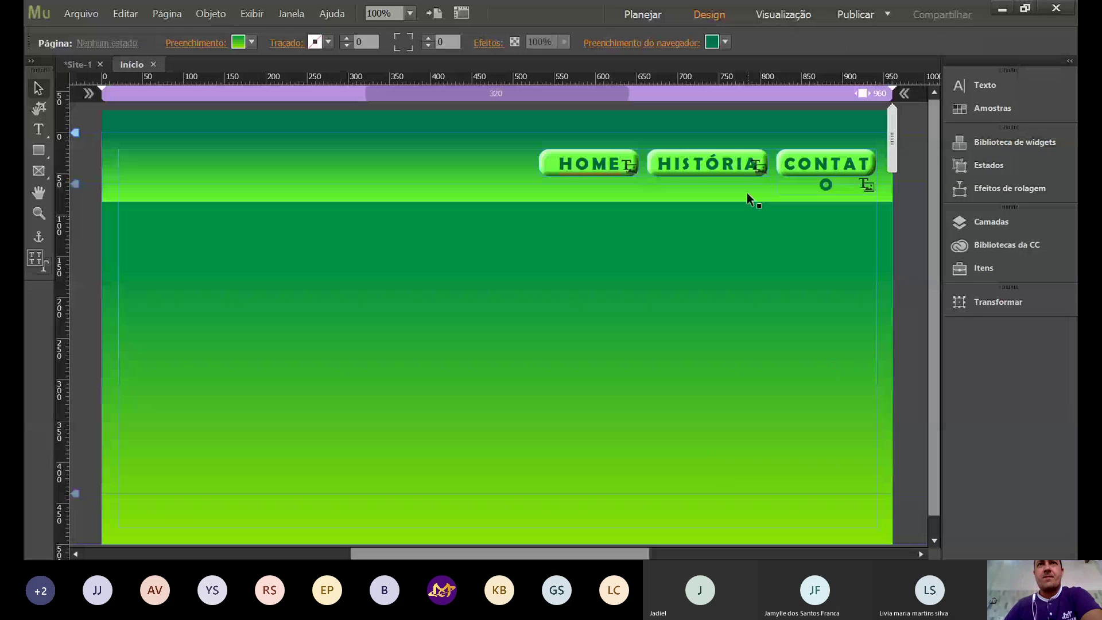
key(ctrl+z)
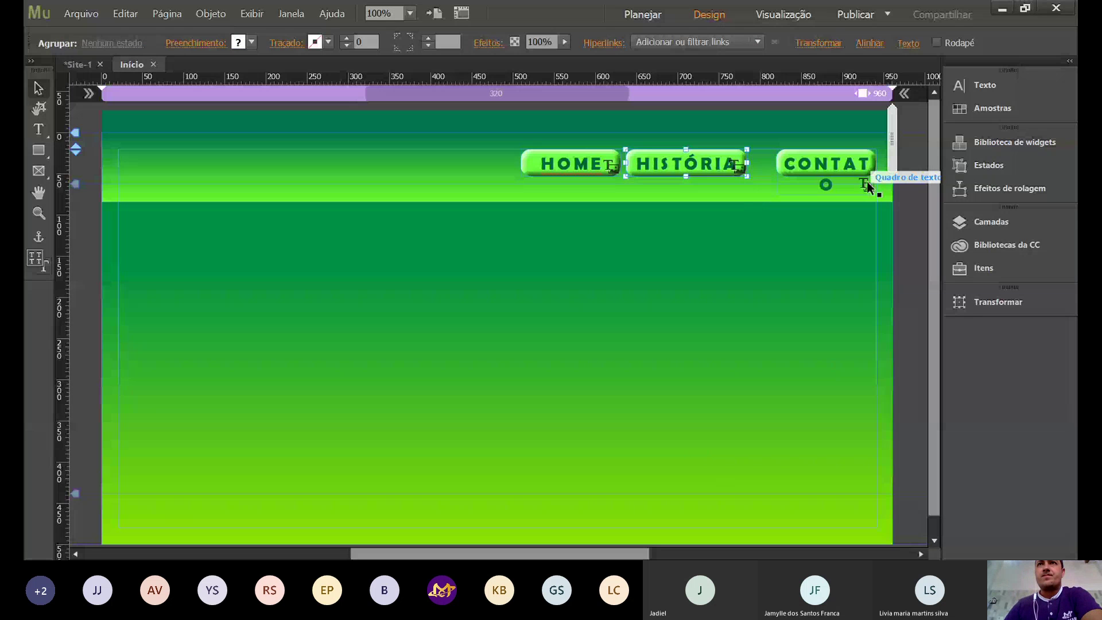
drag(830, 171, 813, 175)
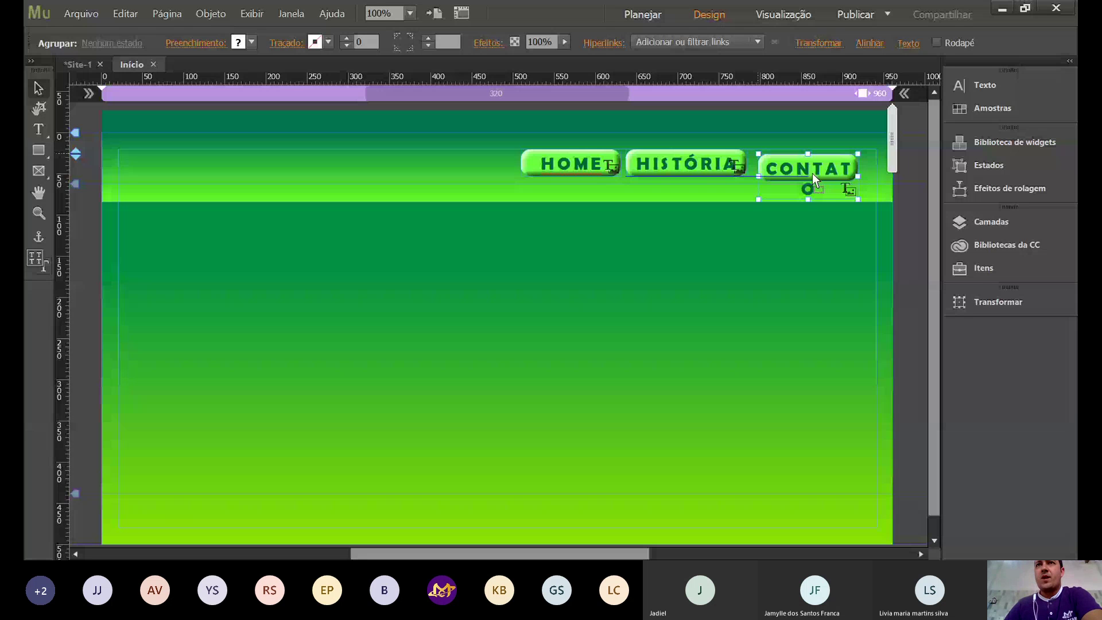
drag(811, 173, 812, 168)
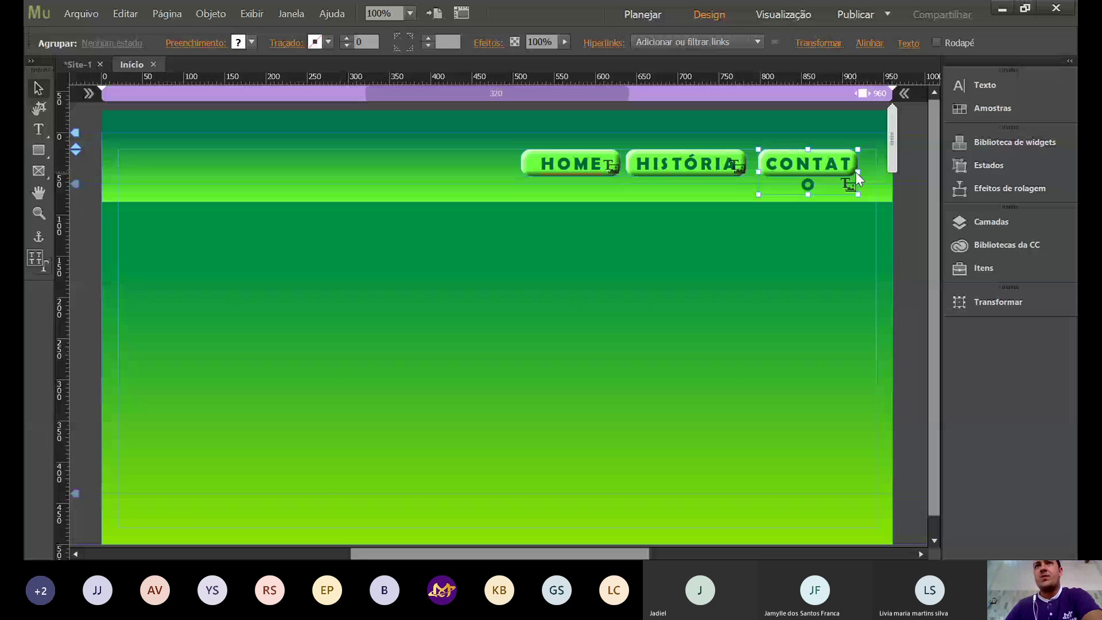
drag(857, 172, 875, 171)
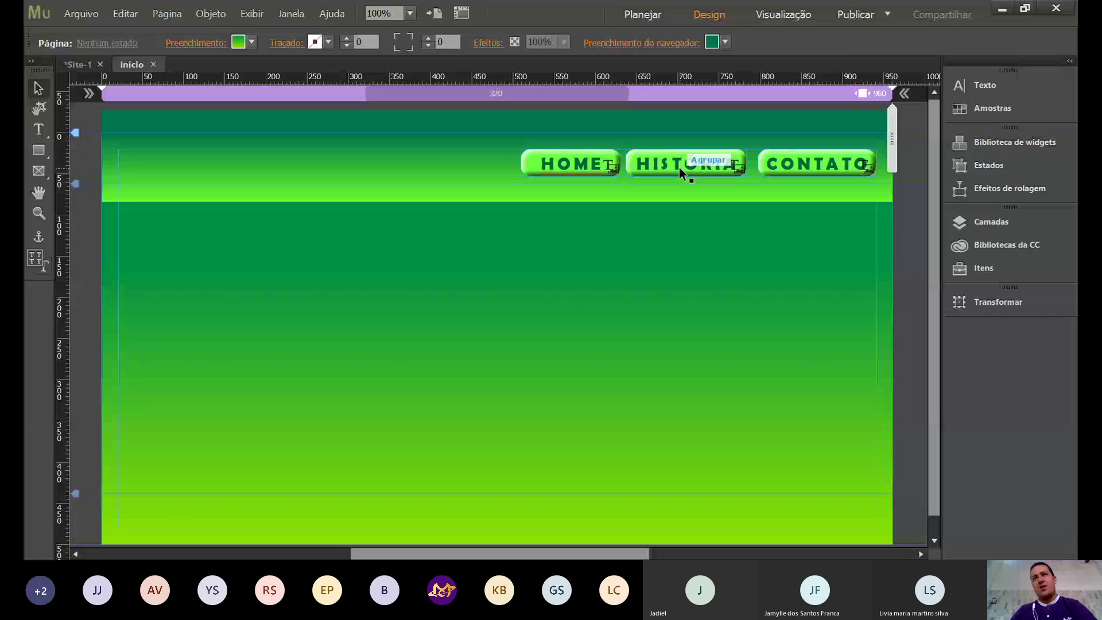
Reposition the HISTÓRIA button midway between HOME and CONTATO with equal gaps.
drag(680, 167, 687, 170)
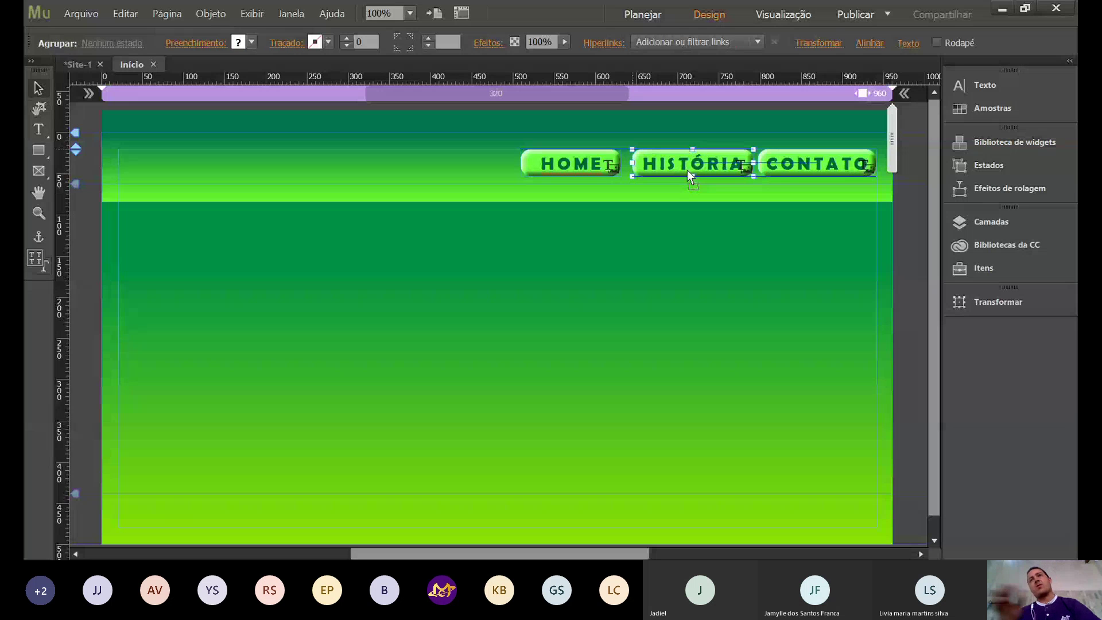
drag(687, 170, 685, 170)
click(656, 351)
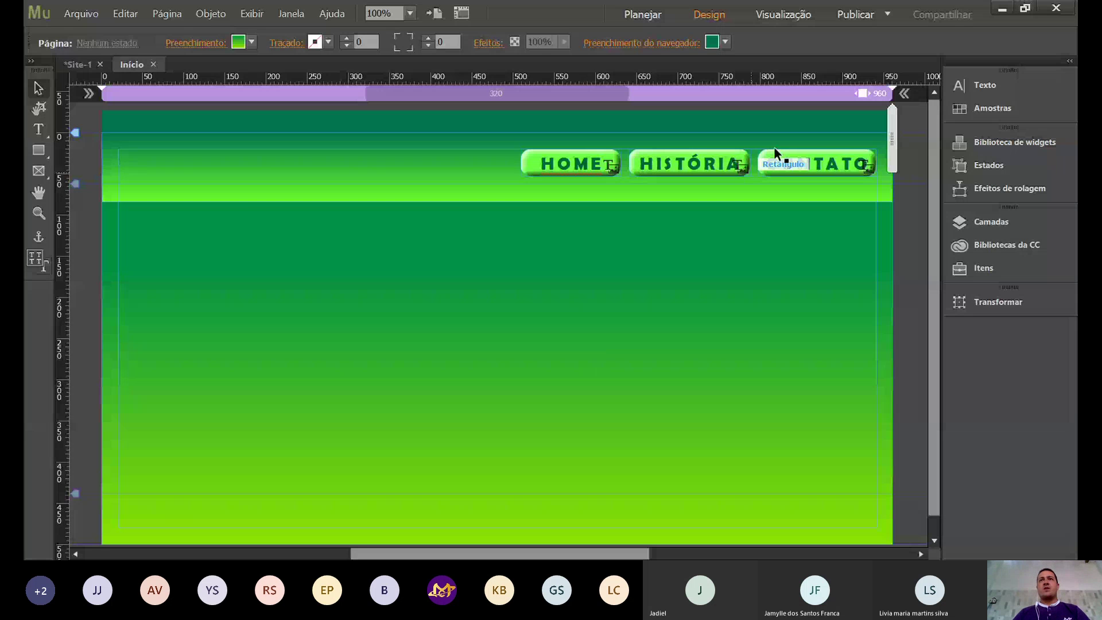
Preview the Início page with its three header buttons and return to the design view.
click(794, 16)
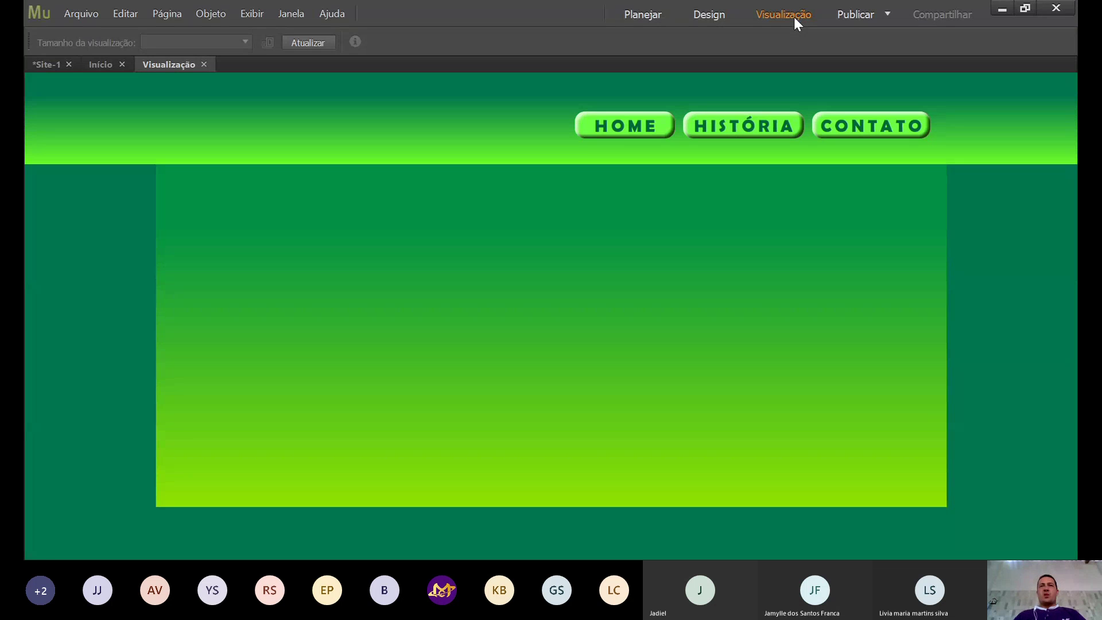
click(692, 17)
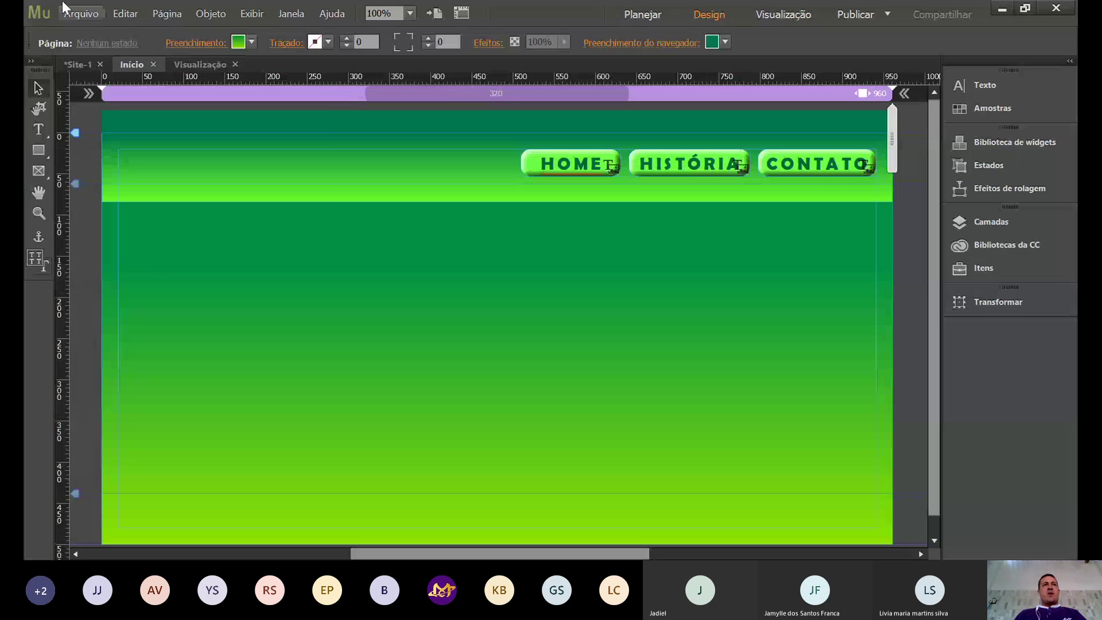
Start saving the site and browse to the Terça tarde folder inside diversos on Novo volume (D:).
click(77, 15)
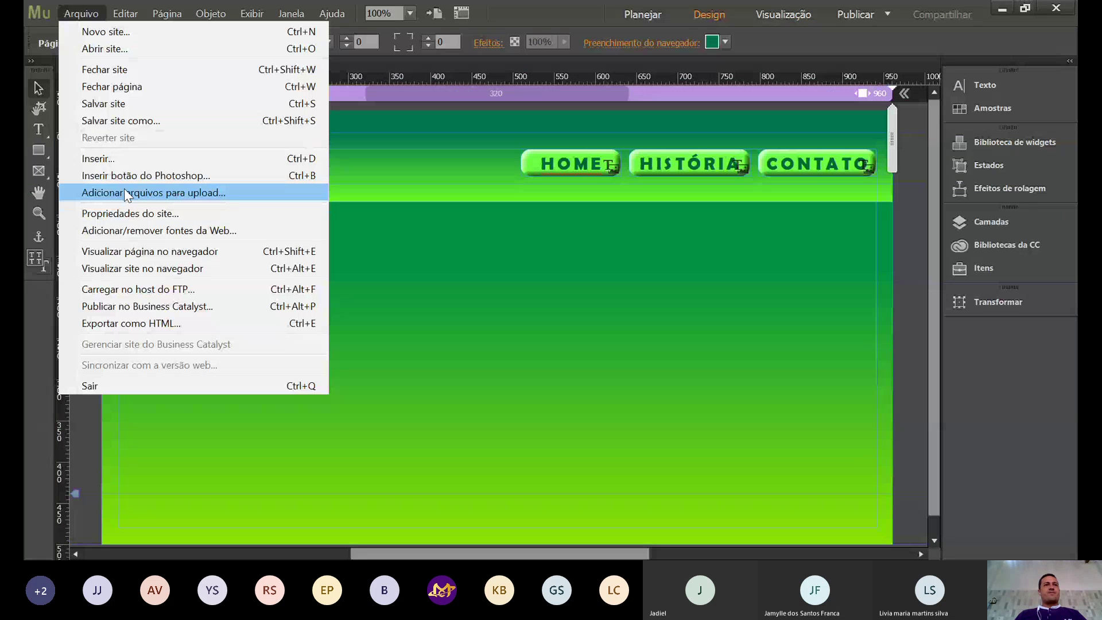
click(138, 105)
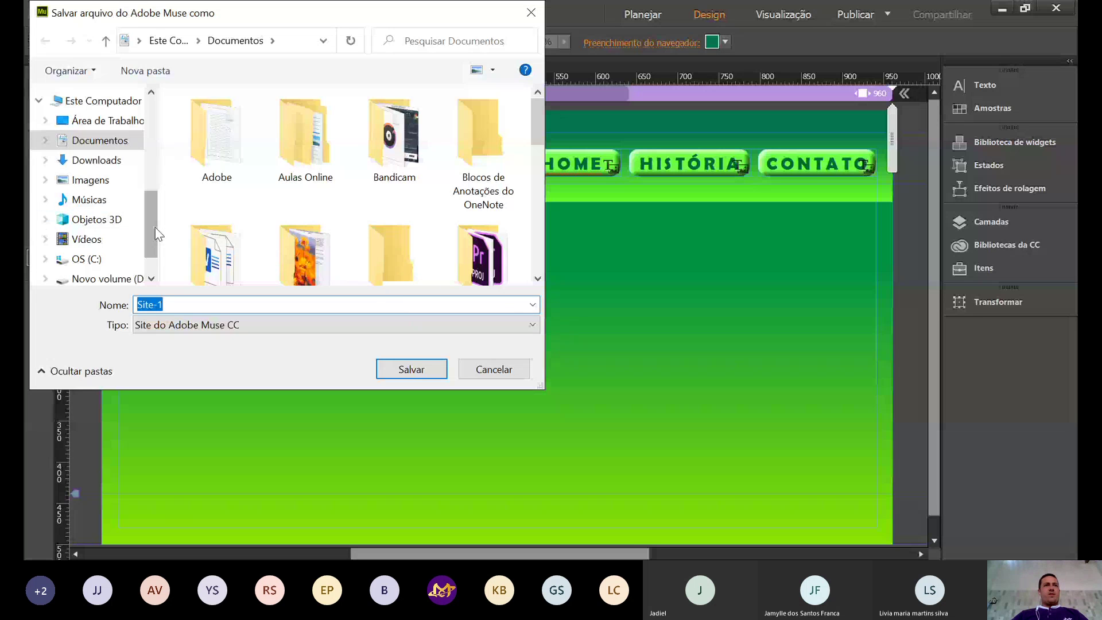
scroll(446, 188, down, 10)
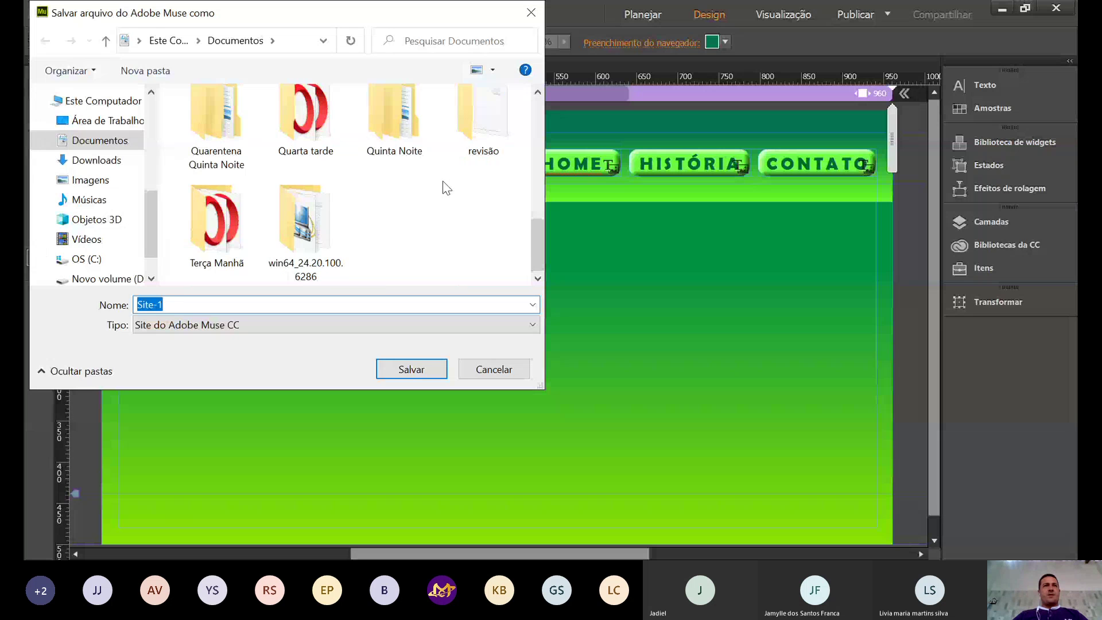
scroll(284, 201, up, 1)
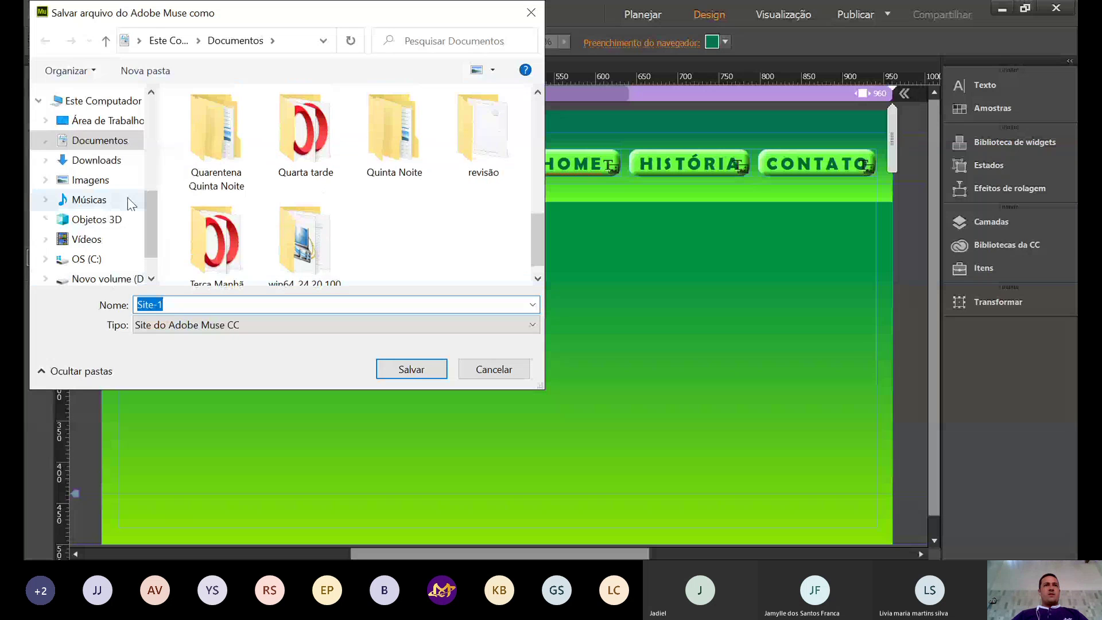
scroll(135, 233, down, 1)
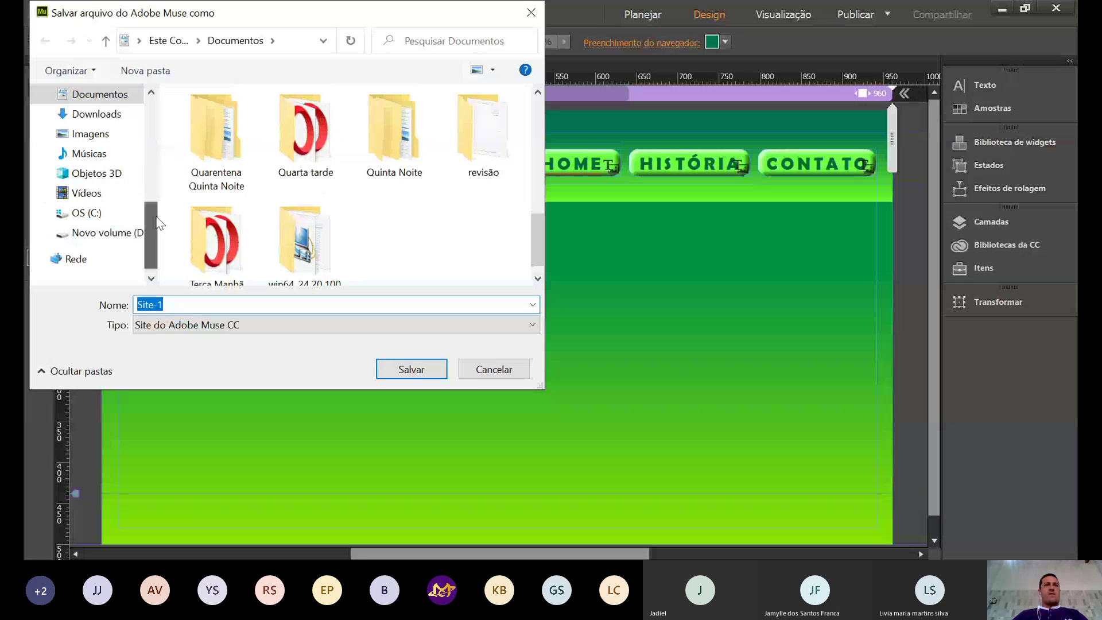
click(109, 233)
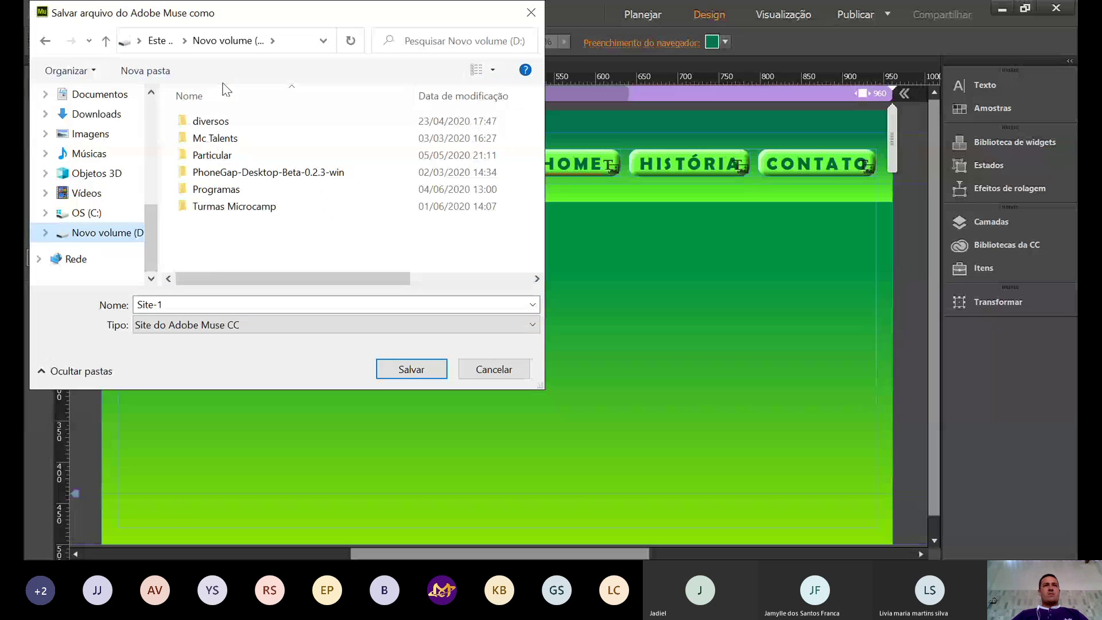
click(219, 123)
double_click(219, 123)
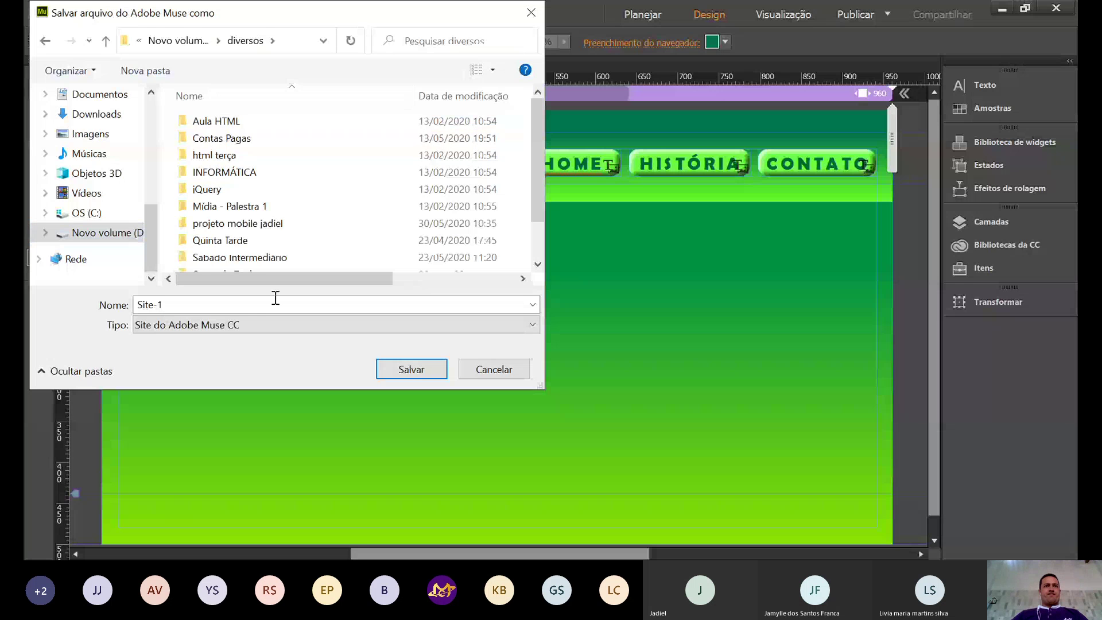
scroll(280, 247, down, 1)
double_click(280, 246)
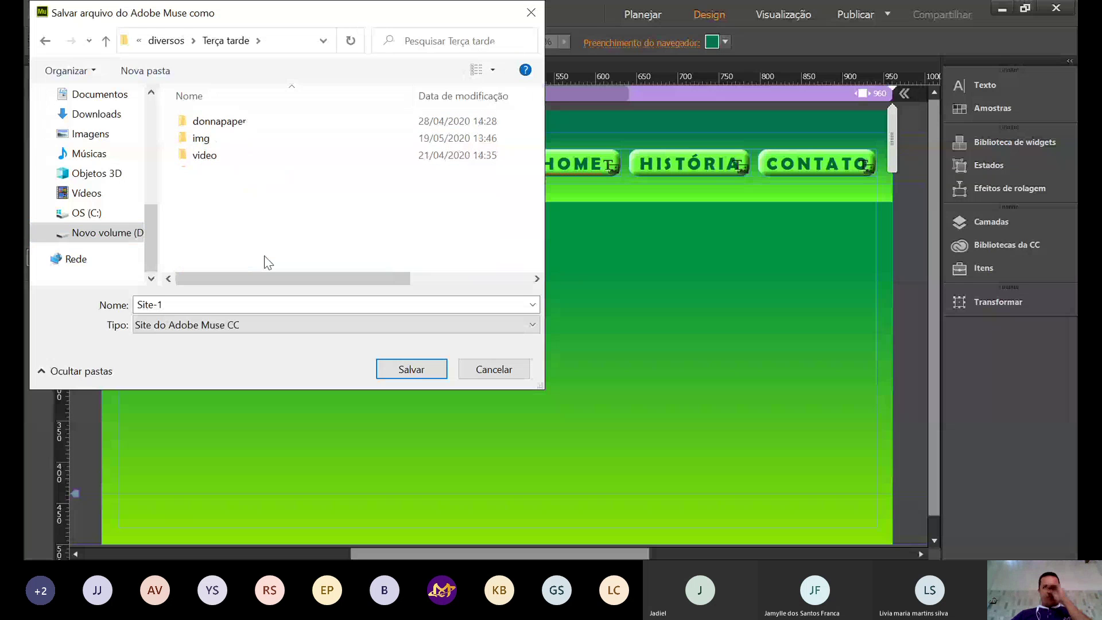
Create a new folder named Muse inside Terça tarde and open it as the save location.
click(147, 72)
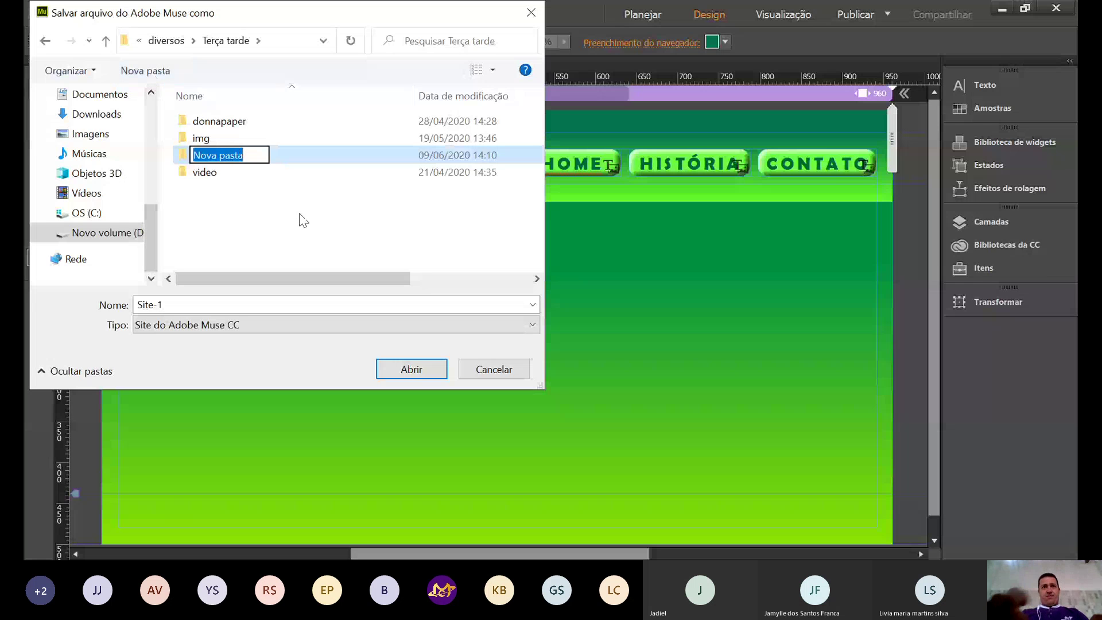
text(mUSE)
key(BackSpace)
key(BackSpace)
key(BackSpace)
key(BackSpace)
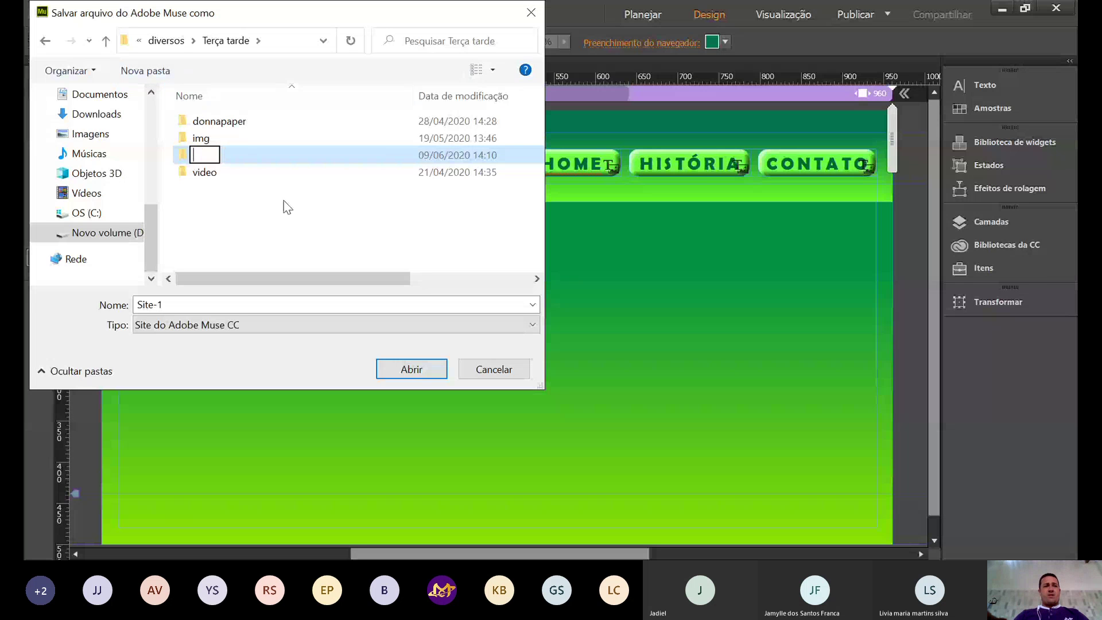
text(Muse)
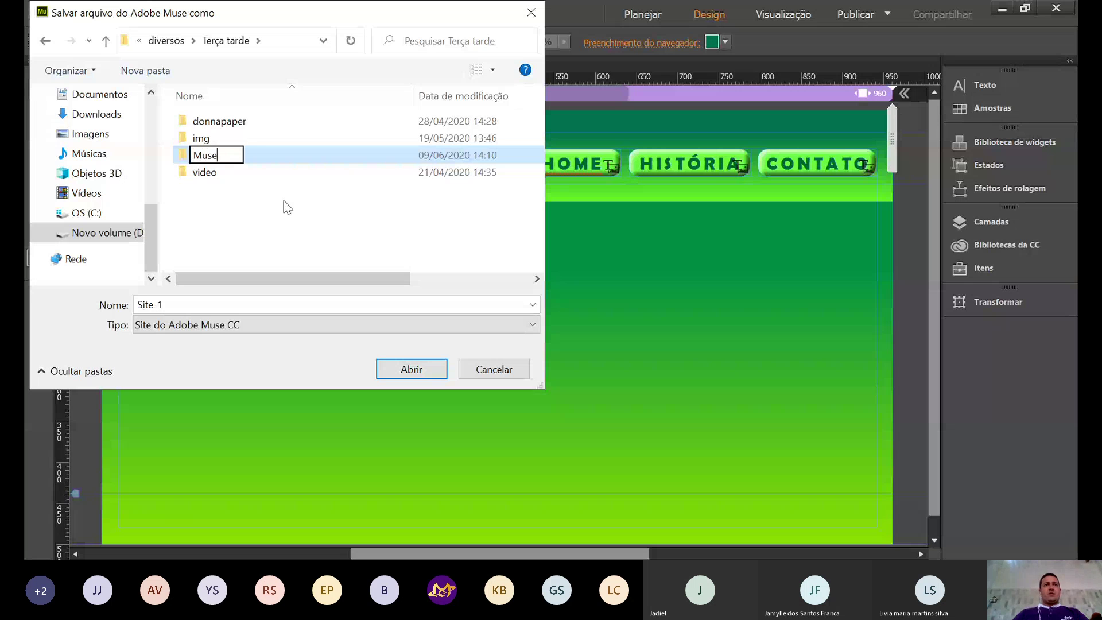
key(Return)
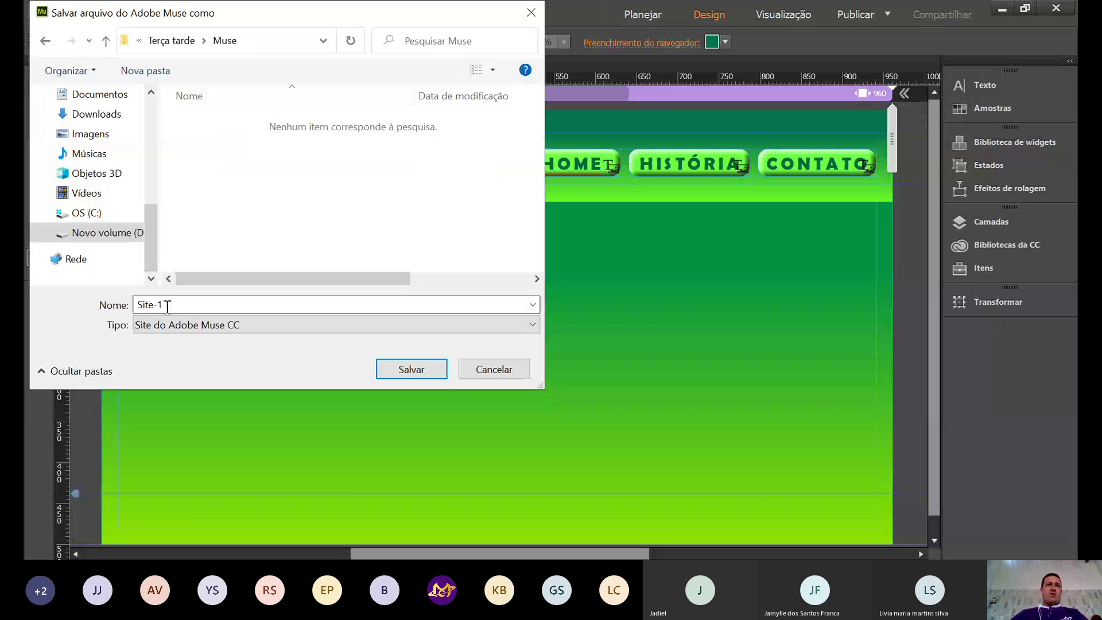
Replace the site's default file name with aula 01 for saving in the Muse folder.
drag(164, 305, 118, 310)
text(a)
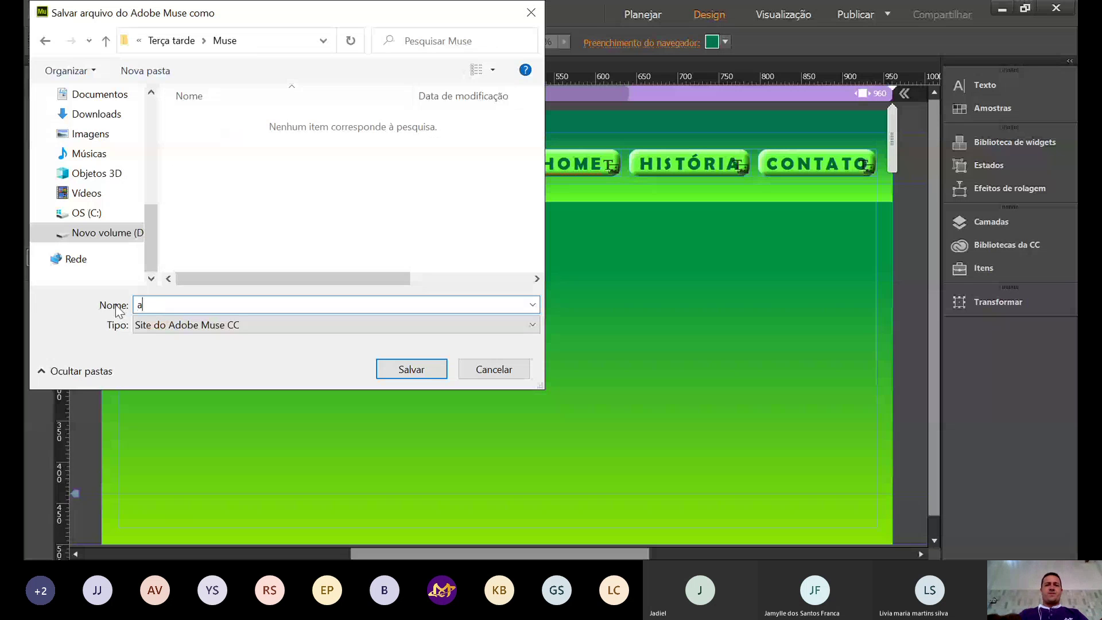
text(ula )
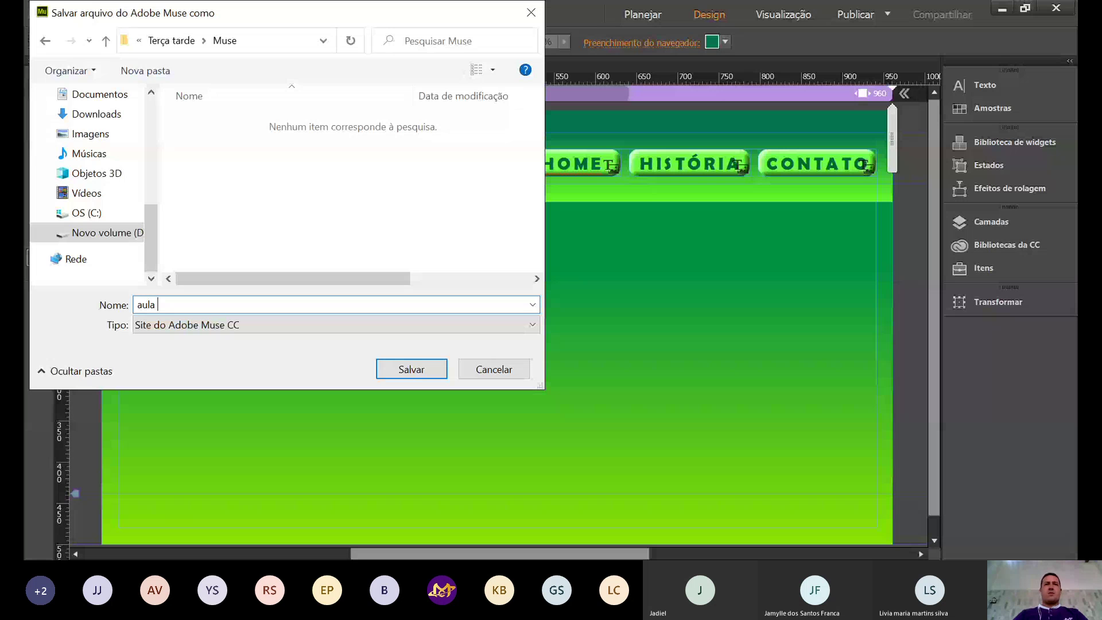
text(01)
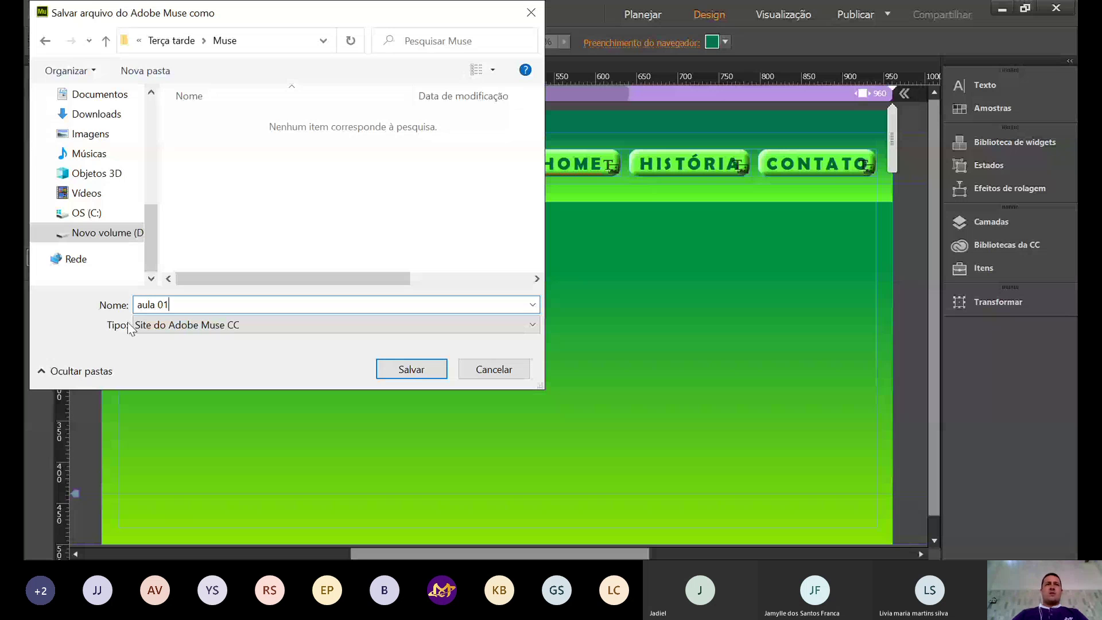
Save the site as "aula 01" and preview the Início page in the browser.
click(412, 369)
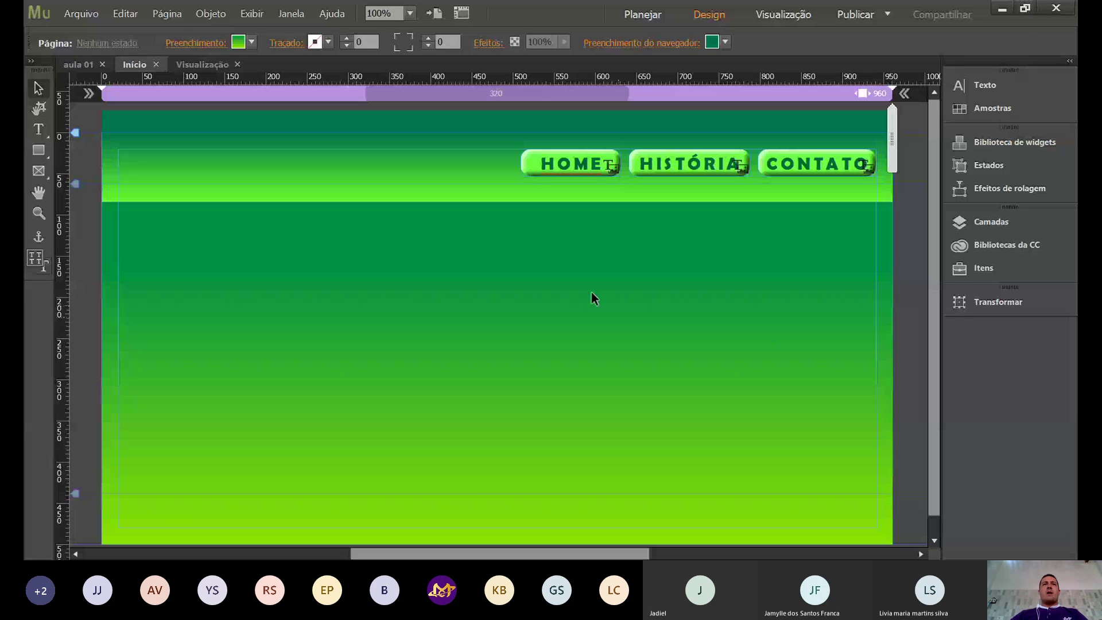
click(73, 12)
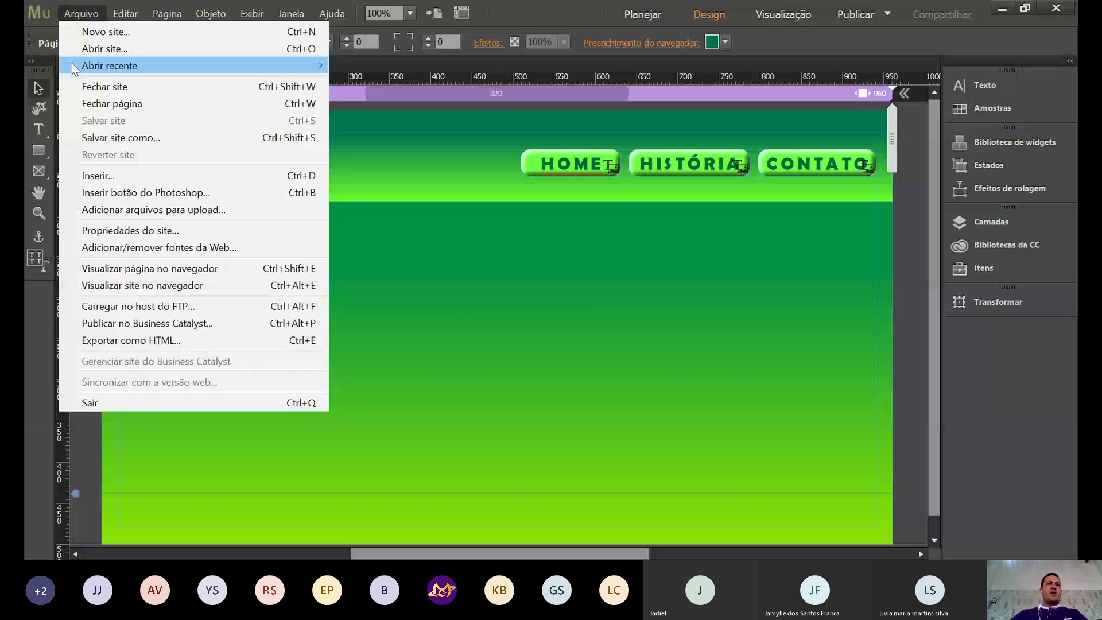
click(173, 341)
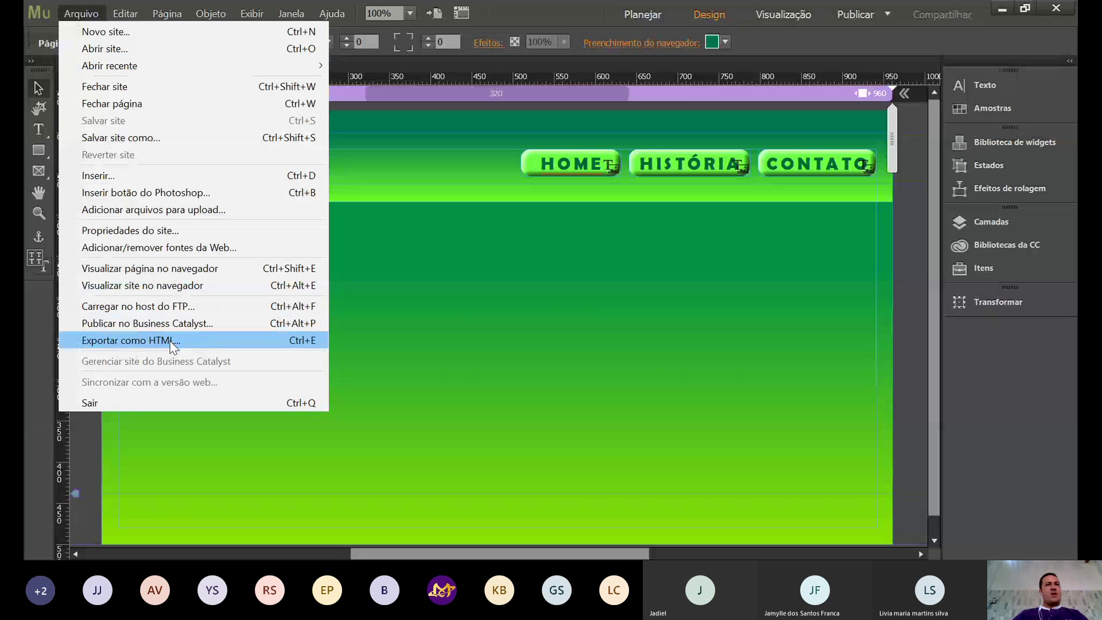
click(180, 274)
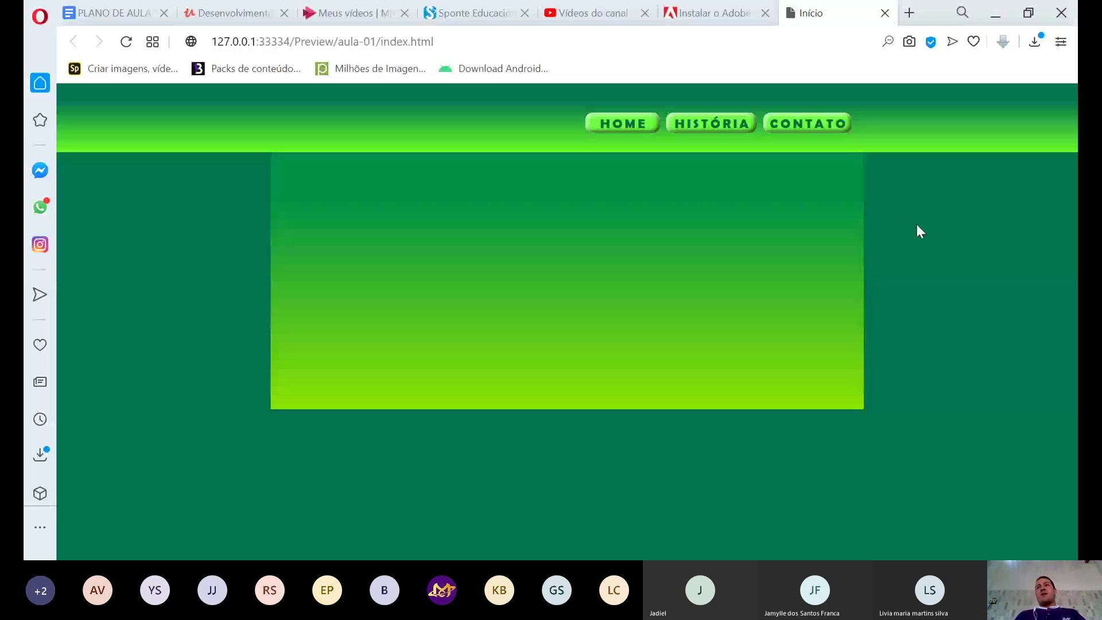
Narrow and widen the browser window to examine how the header, menu buttons and content area adapt to different widths.
click(1027, 13)
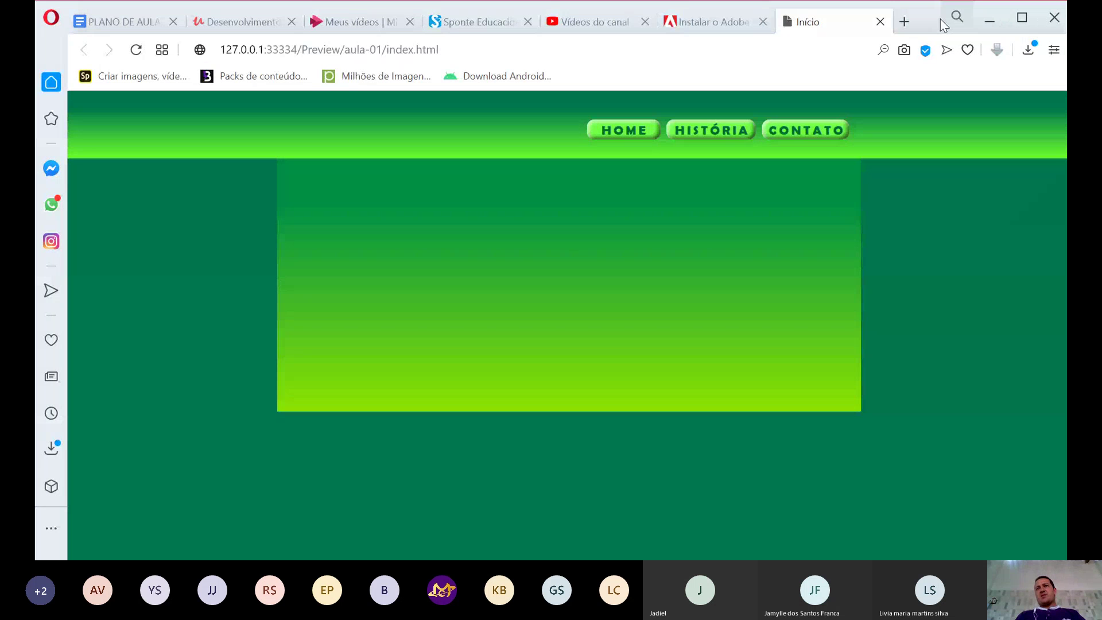
drag(944, 25, 932, 25)
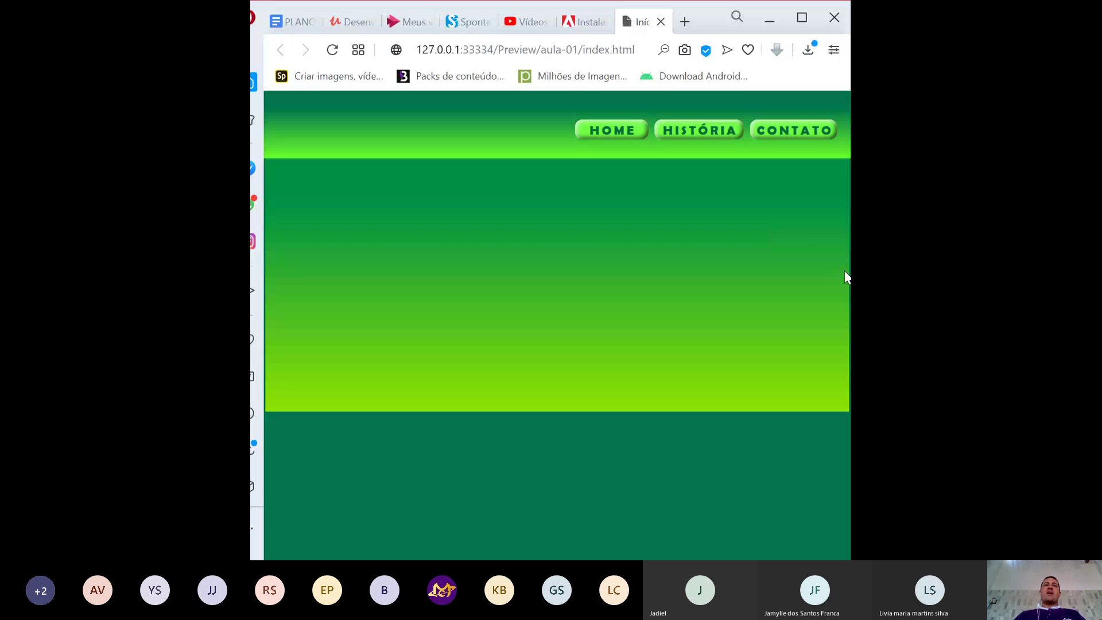
drag(847, 277, 637, 277)
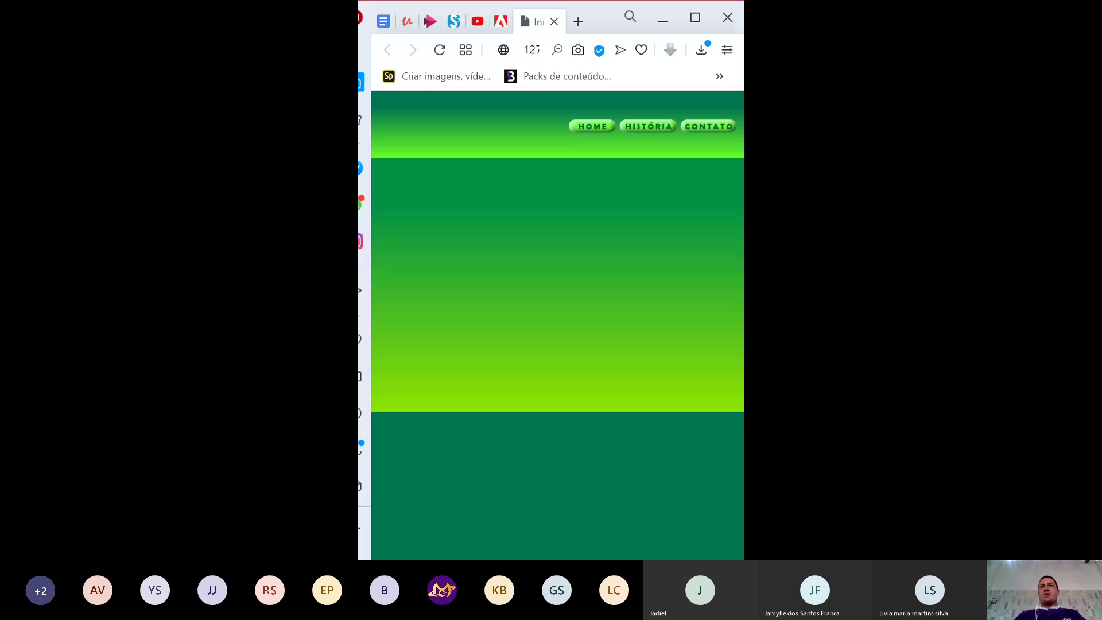
click(695, 17)
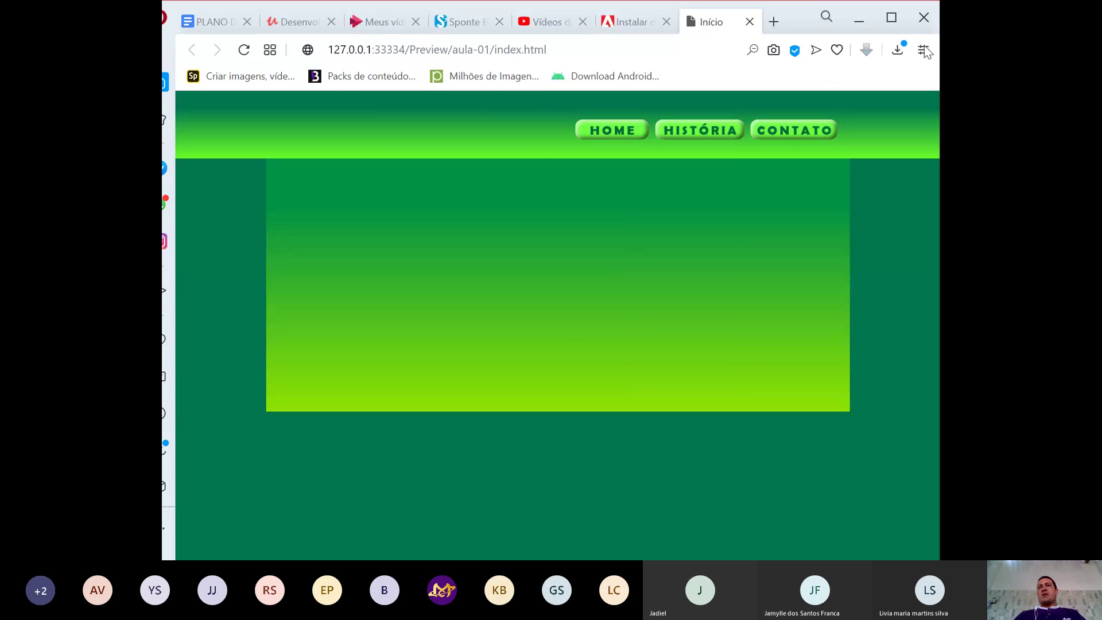
click(889, 20)
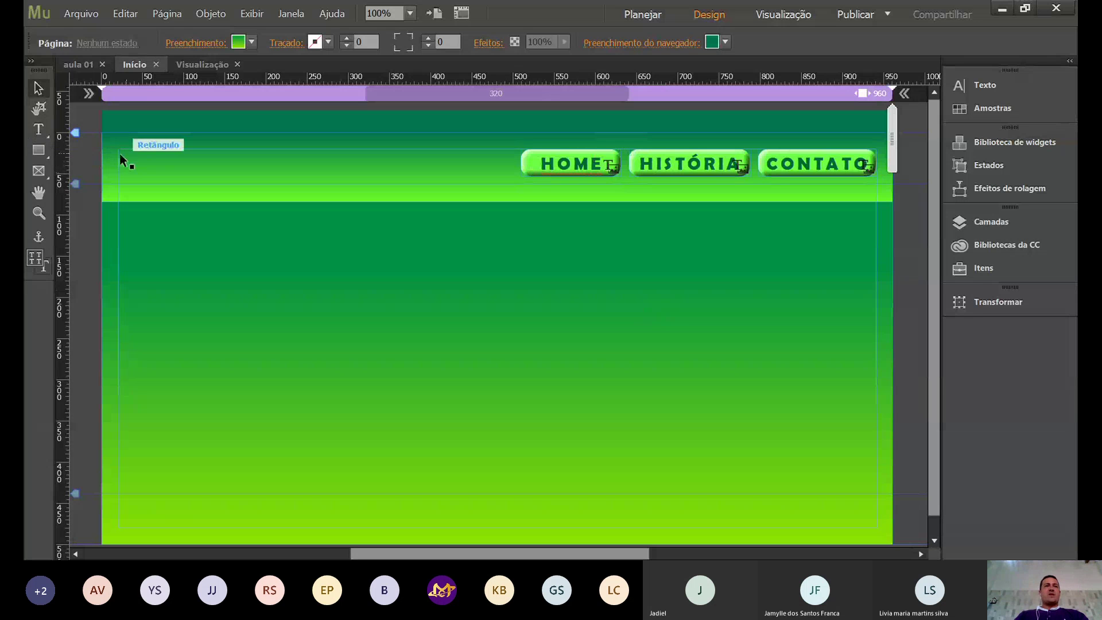
click(46, 156)
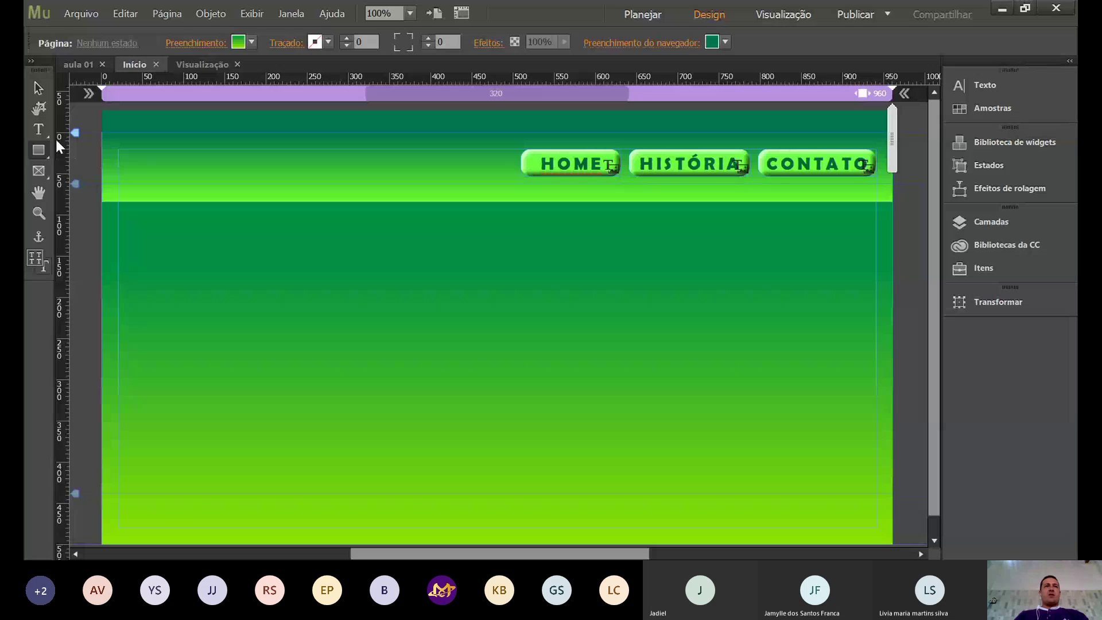
click(43, 174)
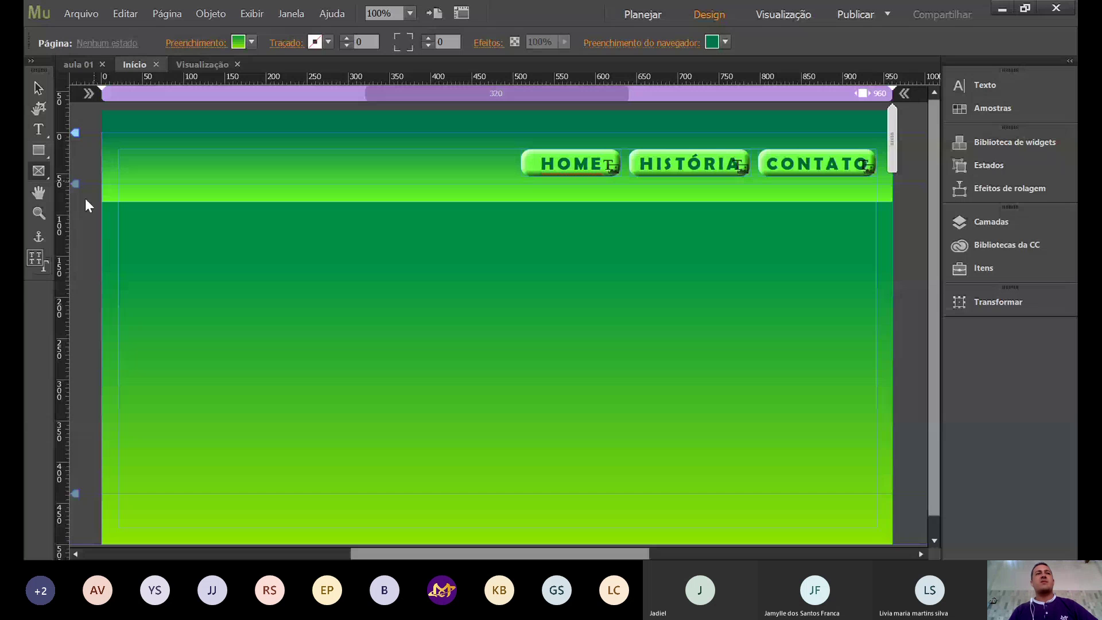
click(46, 152)
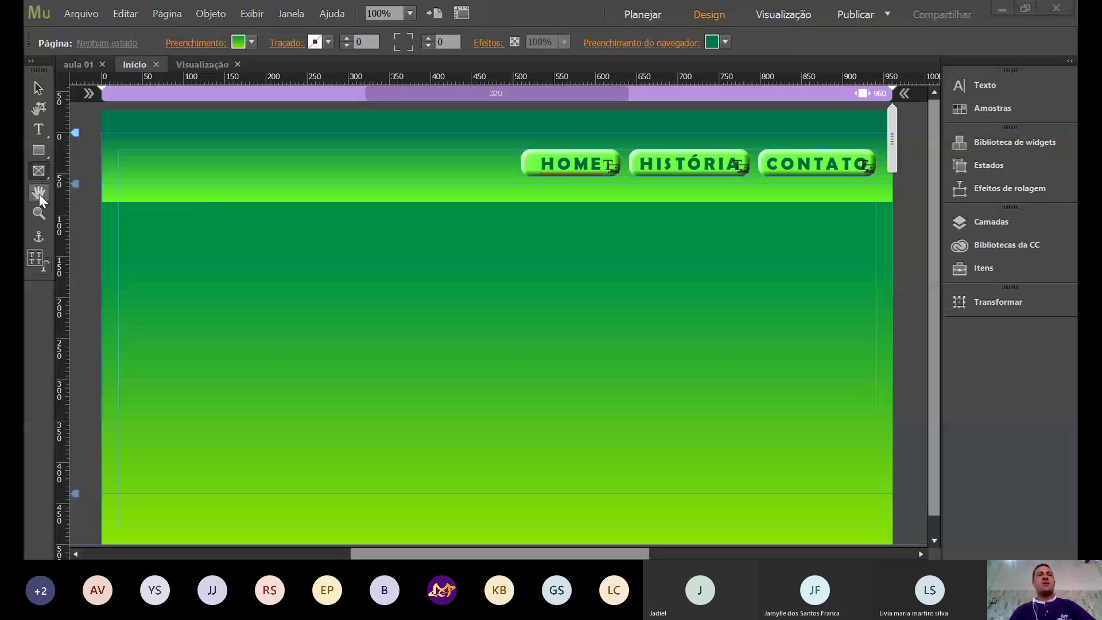
click(39, 194)
drag(609, 310, 635, 353)
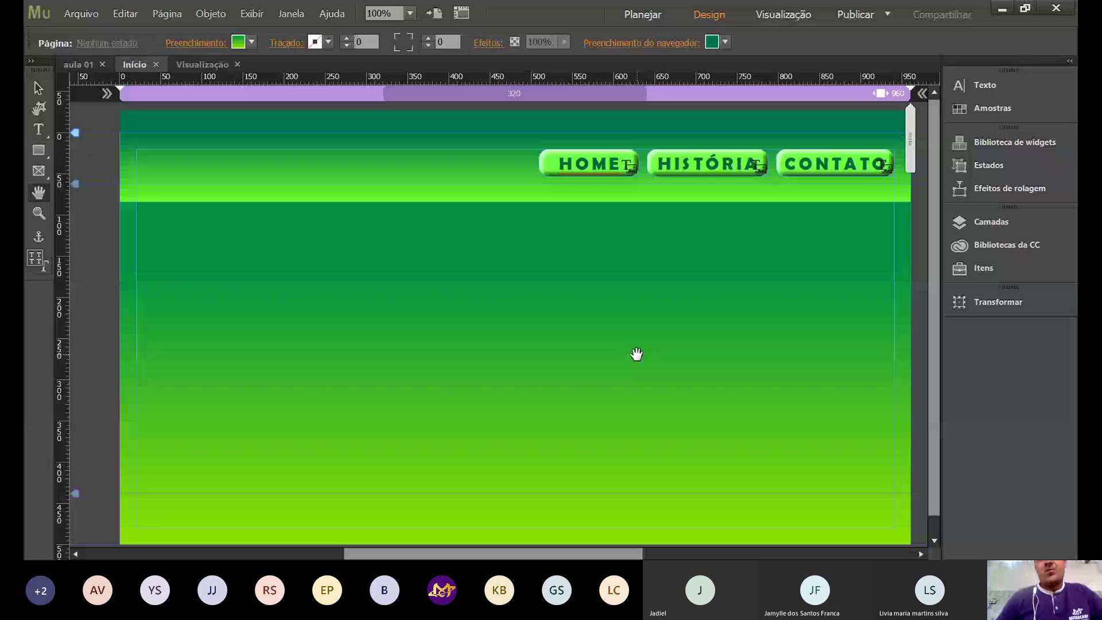
scroll(654, 337, right, 1)
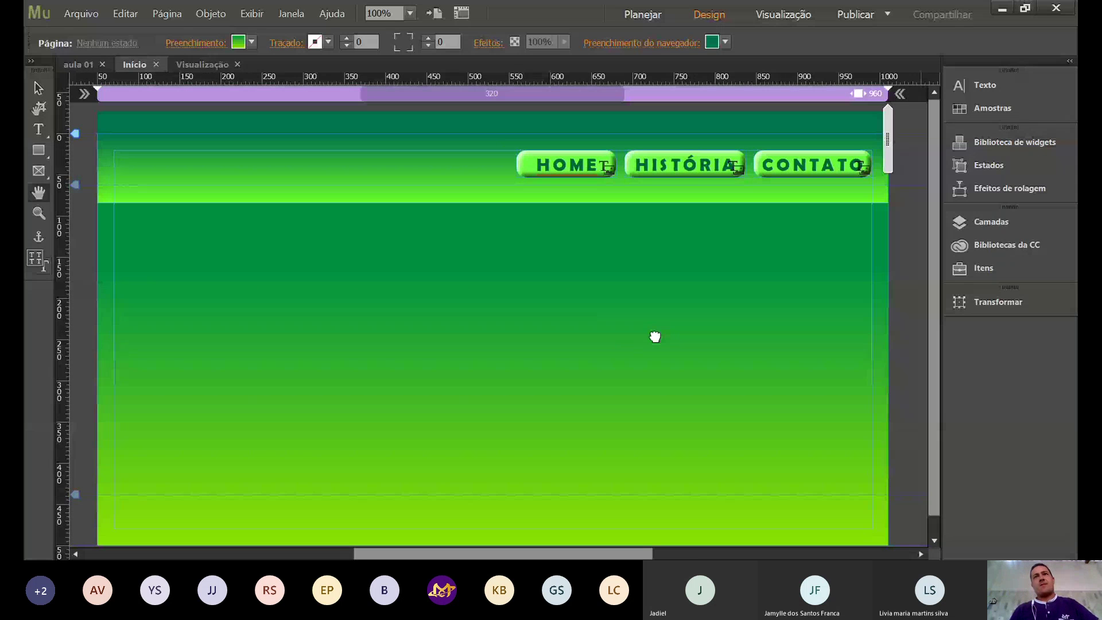
scroll(655, 337, left, 1)
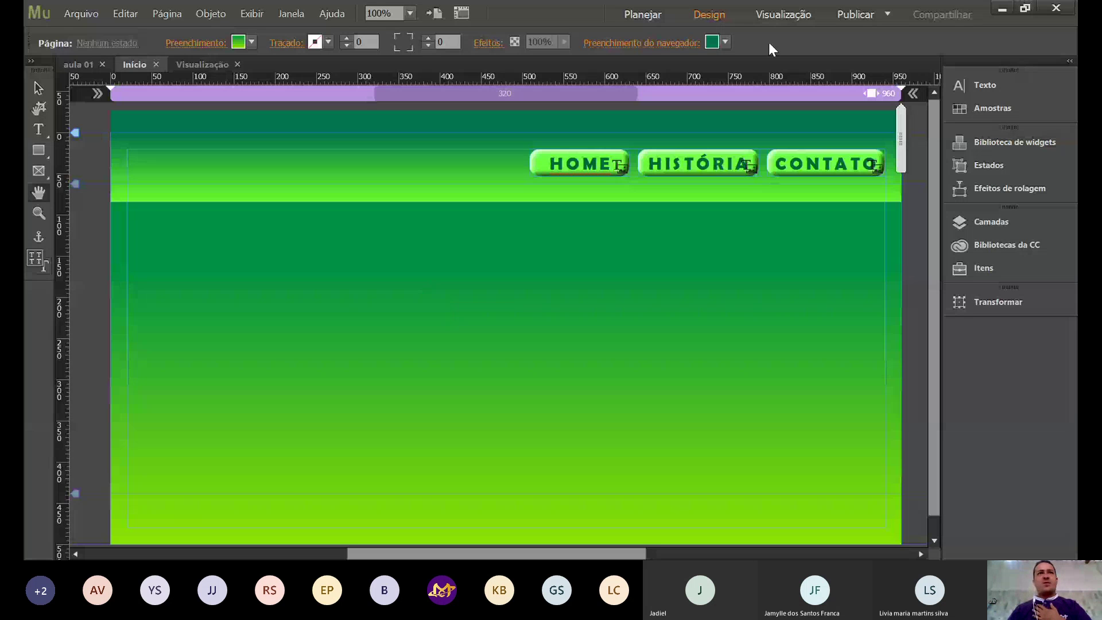
Add a child page below Início in the site plan and name it "História".
click(638, 15)
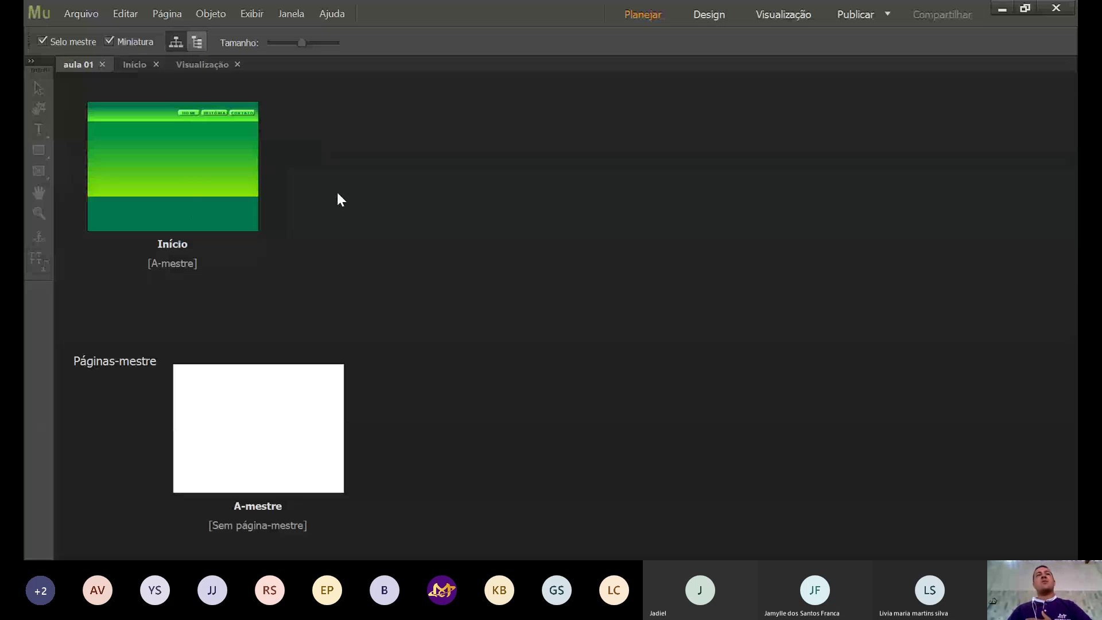
mouse_move(270, 165)
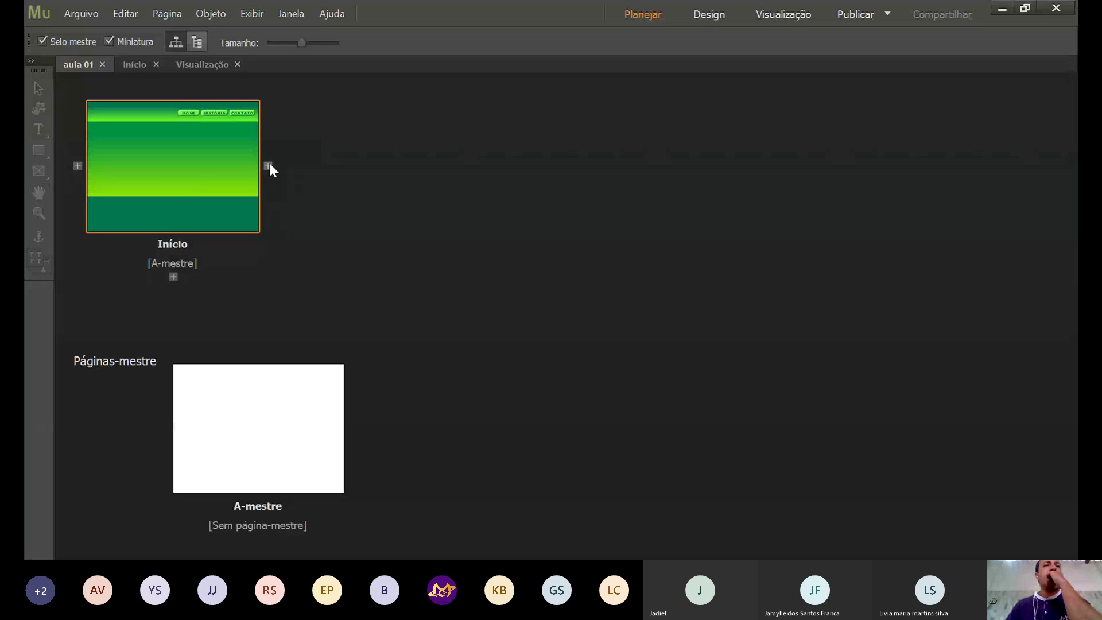
click(173, 276)
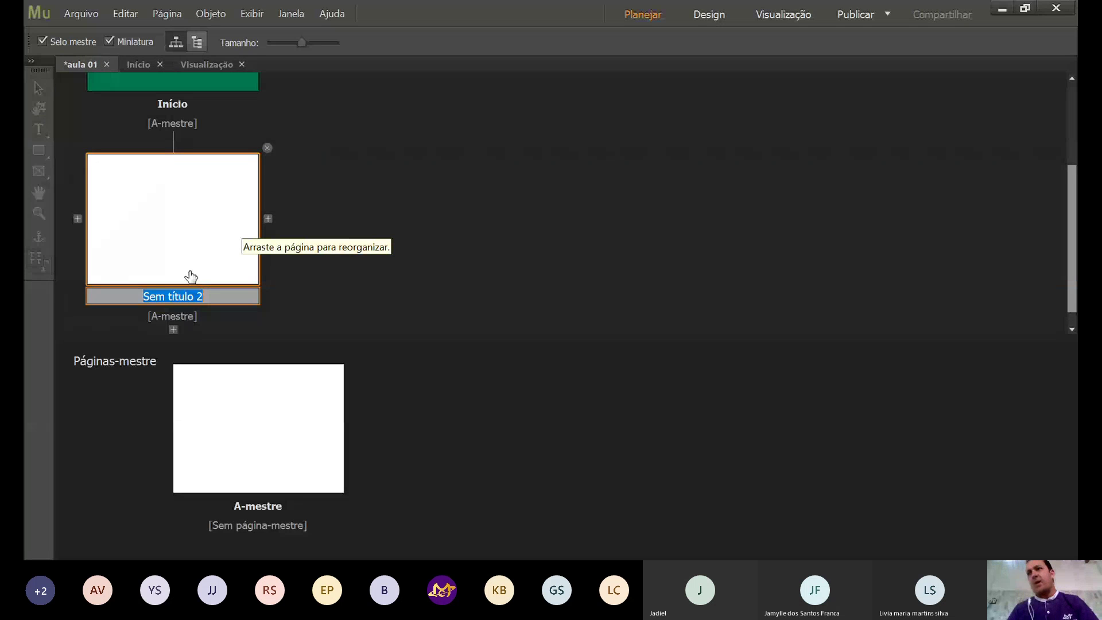
text(Hist)
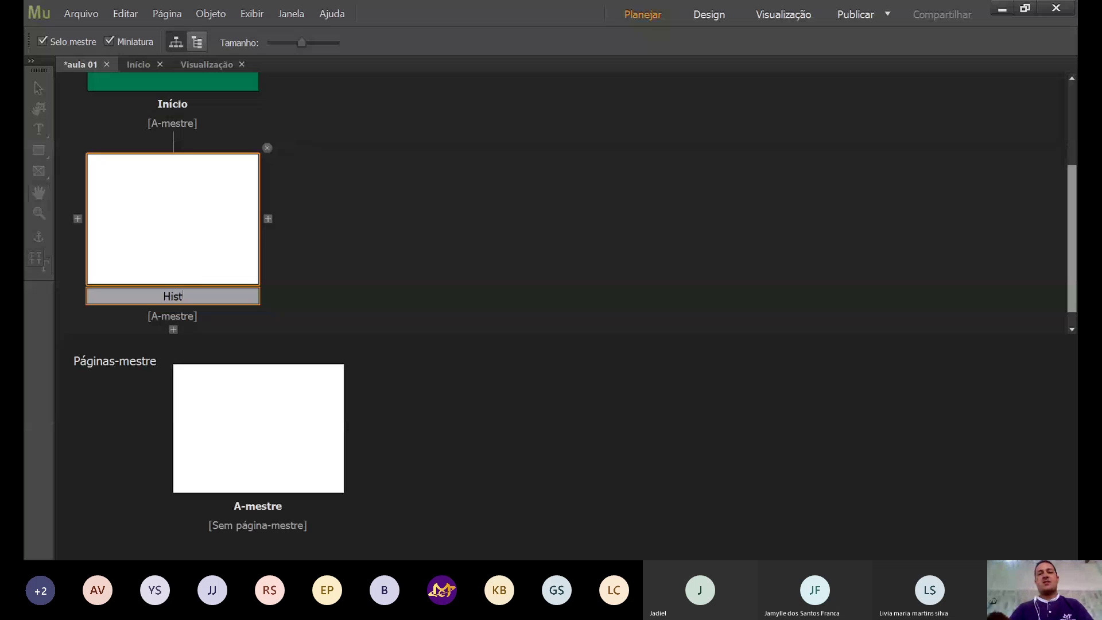
text(ória)
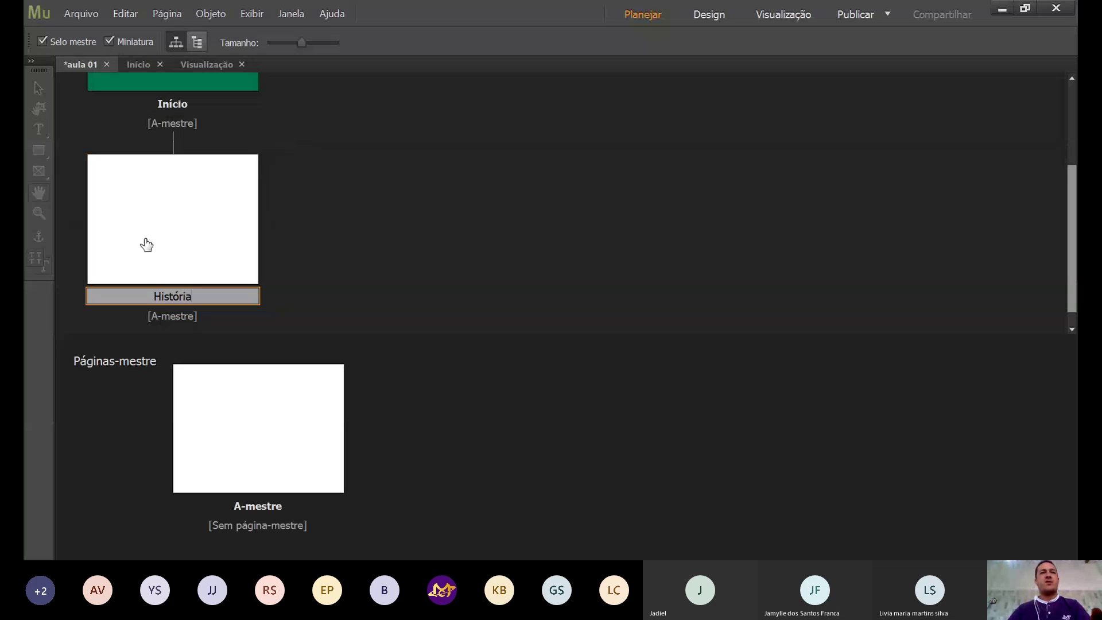
click(167, 214)
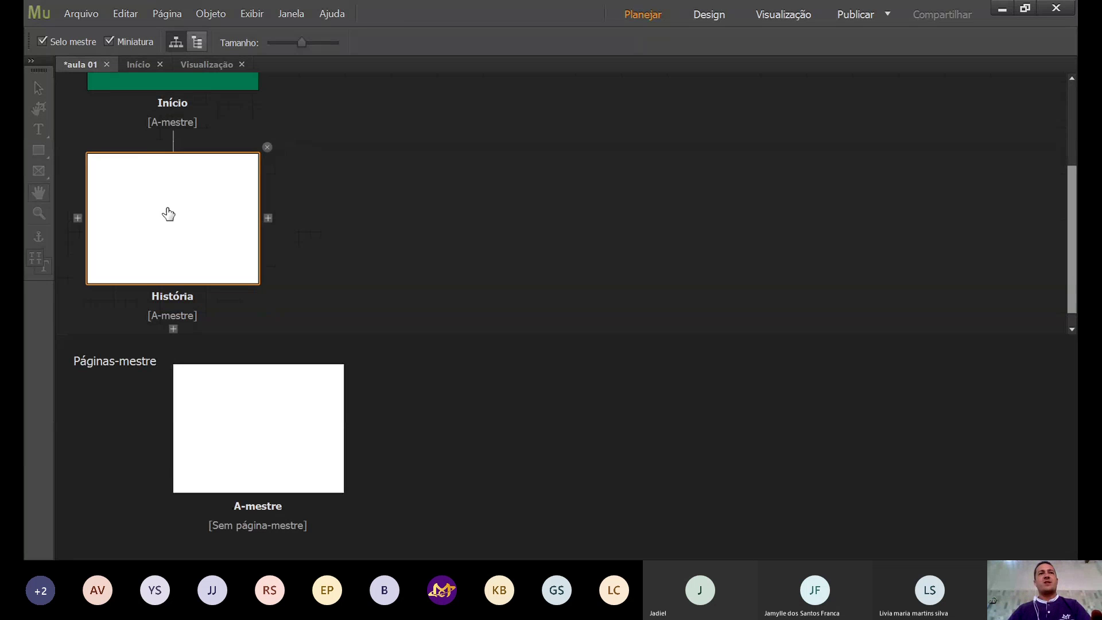
Open the História page for design and add a text frame about 280 px wide in its upper middle containing "História".
double_click(167, 214)
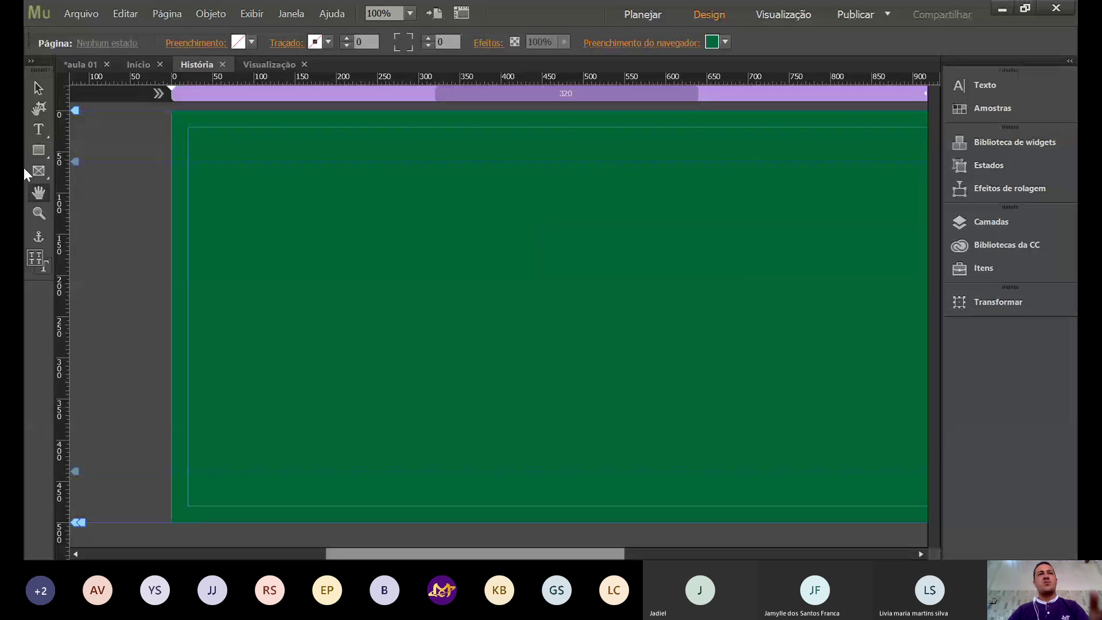
click(39, 131)
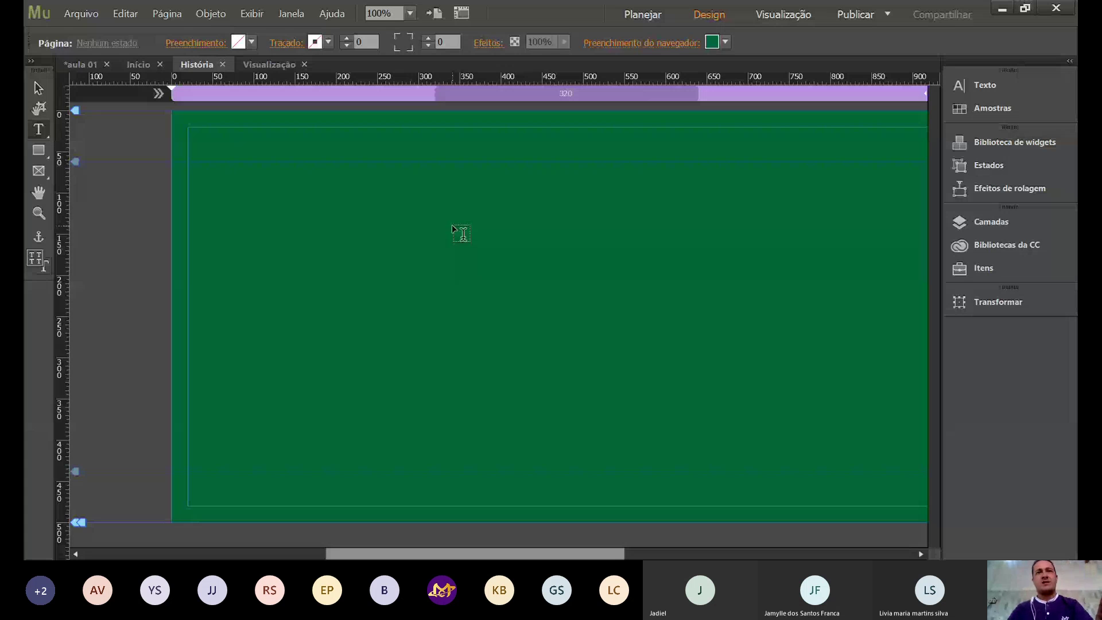
drag(412, 230, 642, 293)
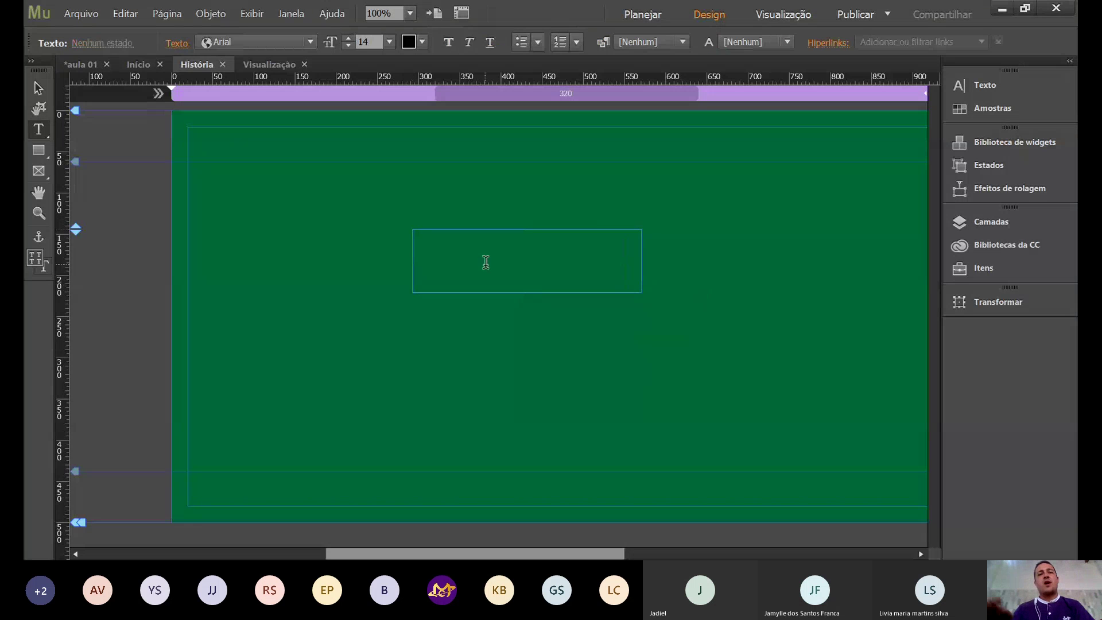
text(História)
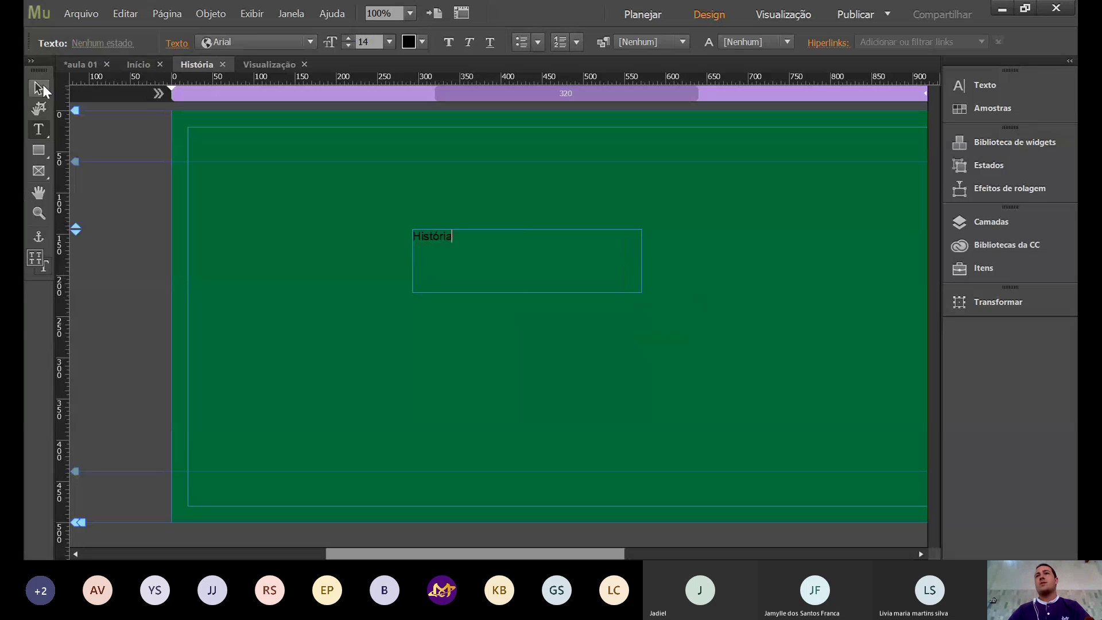
Format the "História" text frame with font size 39, centred alignment and white text.
click(43, 86)
click(1005, 85)
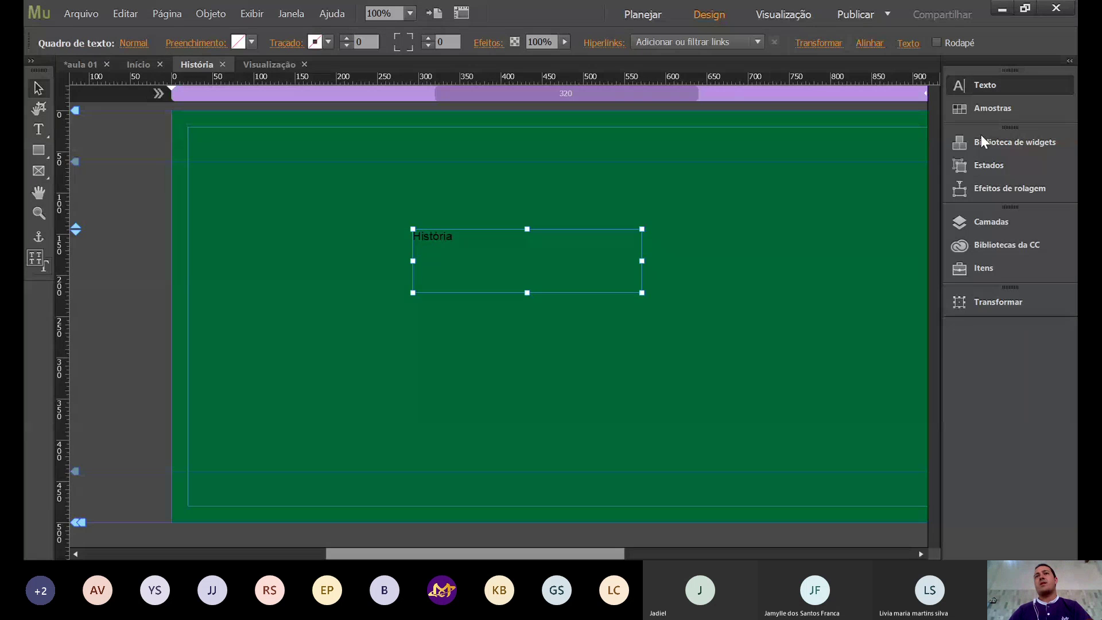
click(787, 123)
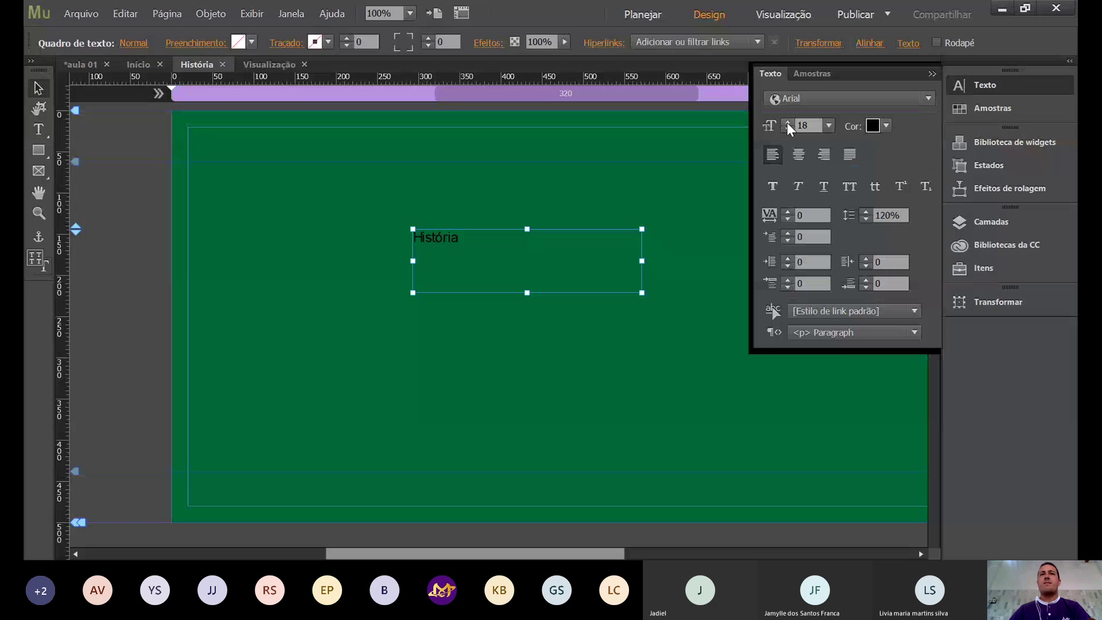
click(787, 122)
click(788, 123)
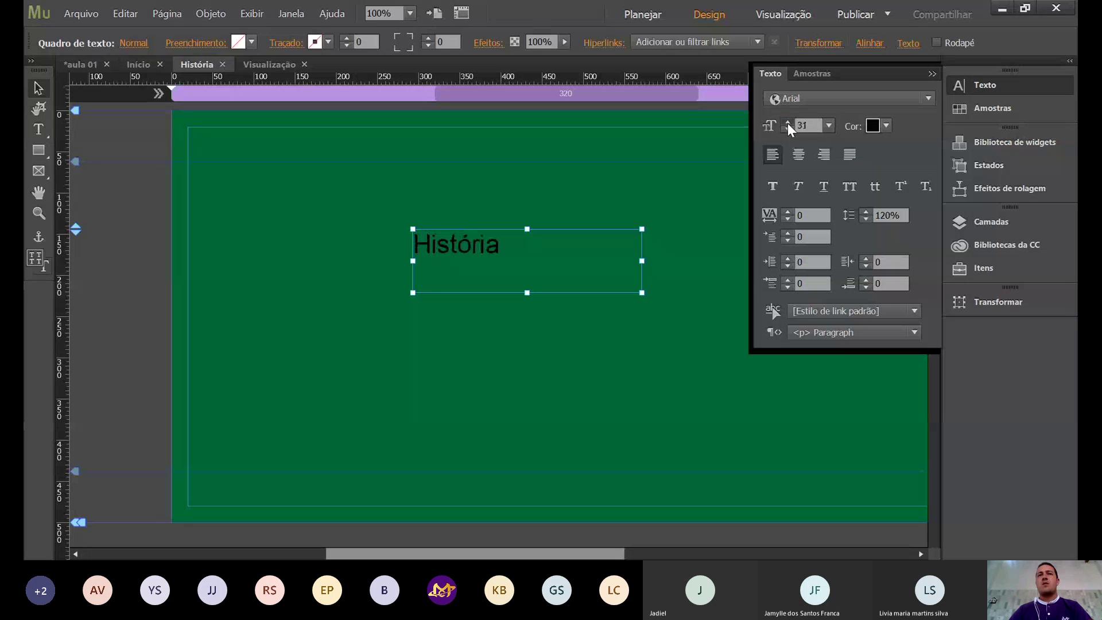
click(788, 123)
click(788, 123)
click(799, 150)
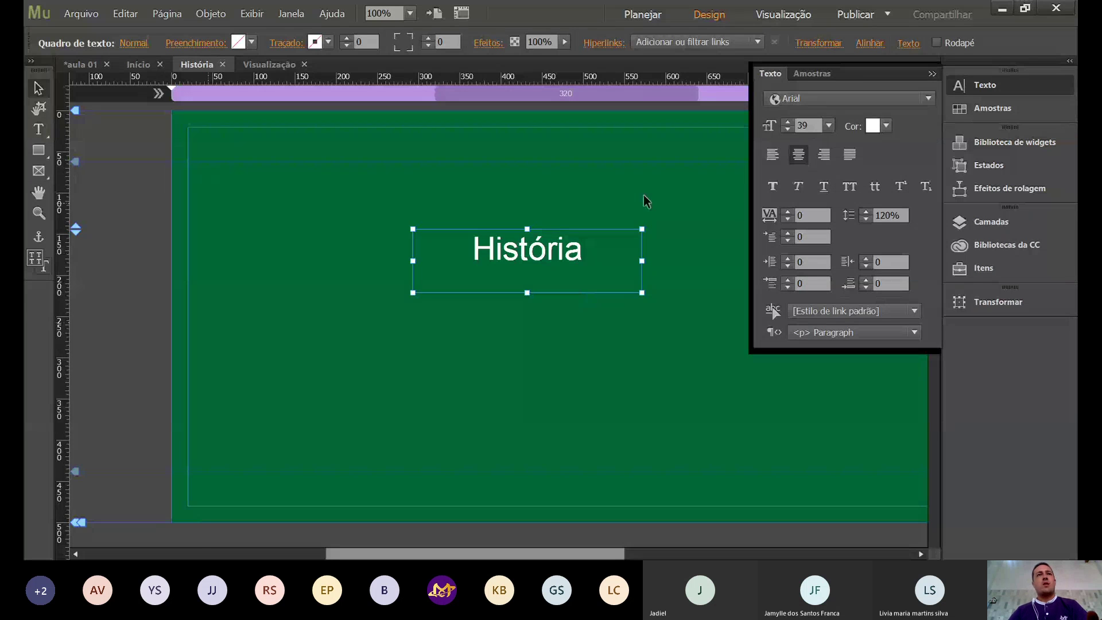
Reopen the História page and place a link anchor named "historia" at the page's upper-left corner.
click(222, 64)
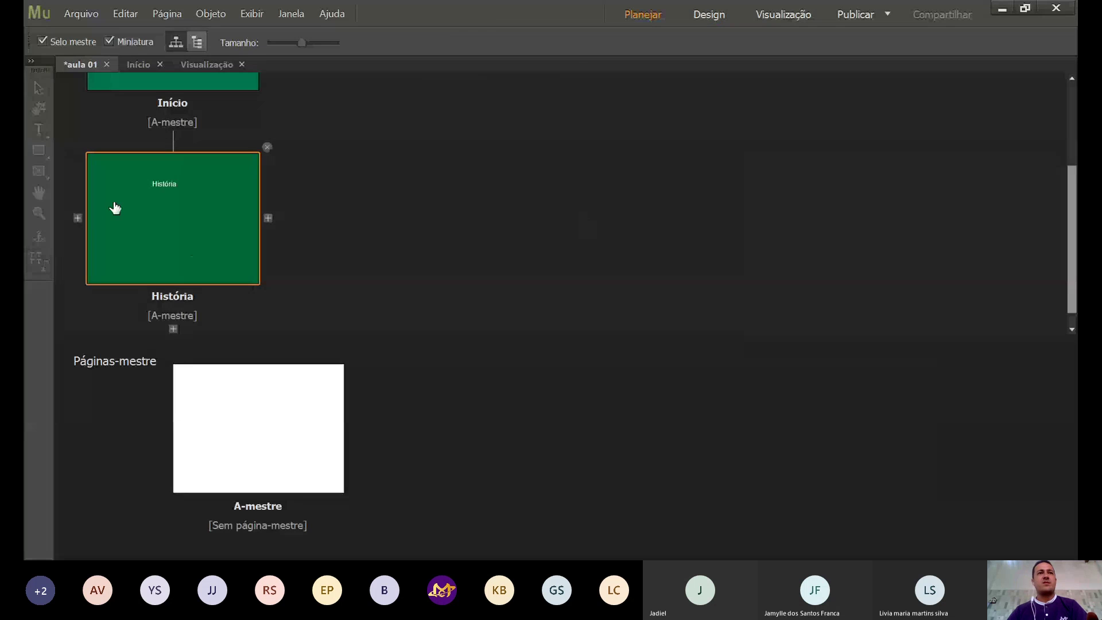
double_click(176, 214)
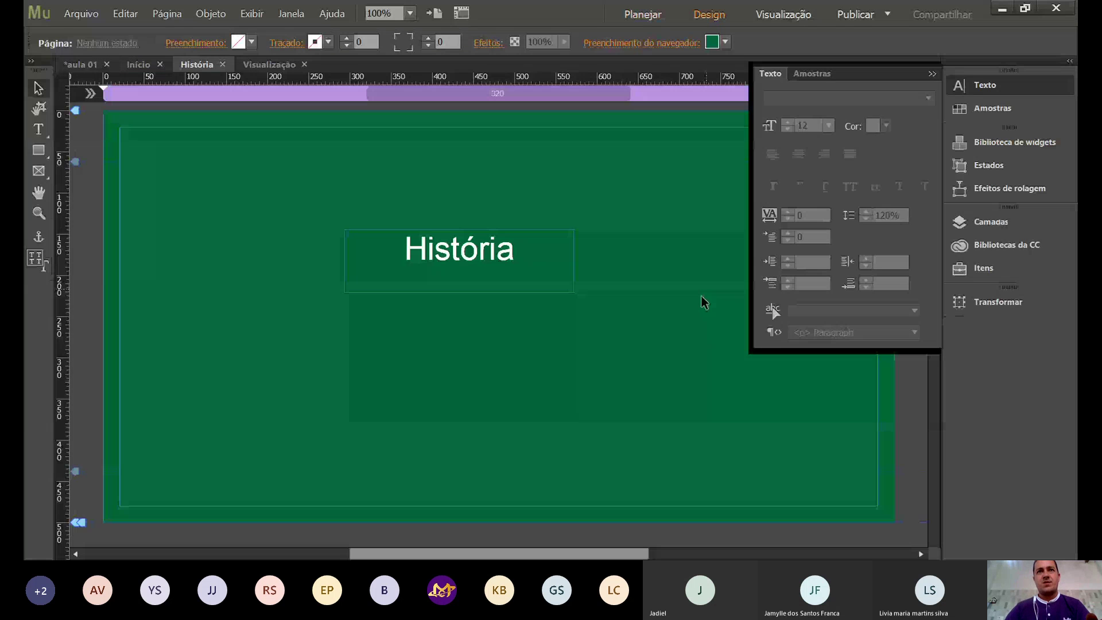
click(931, 74)
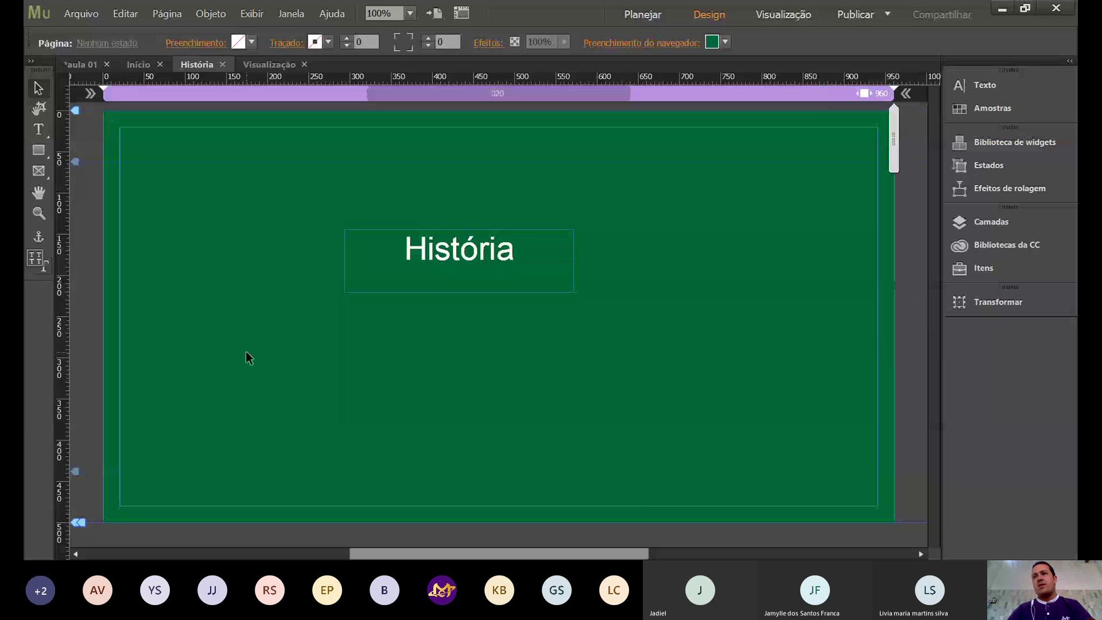
click(39, 239)
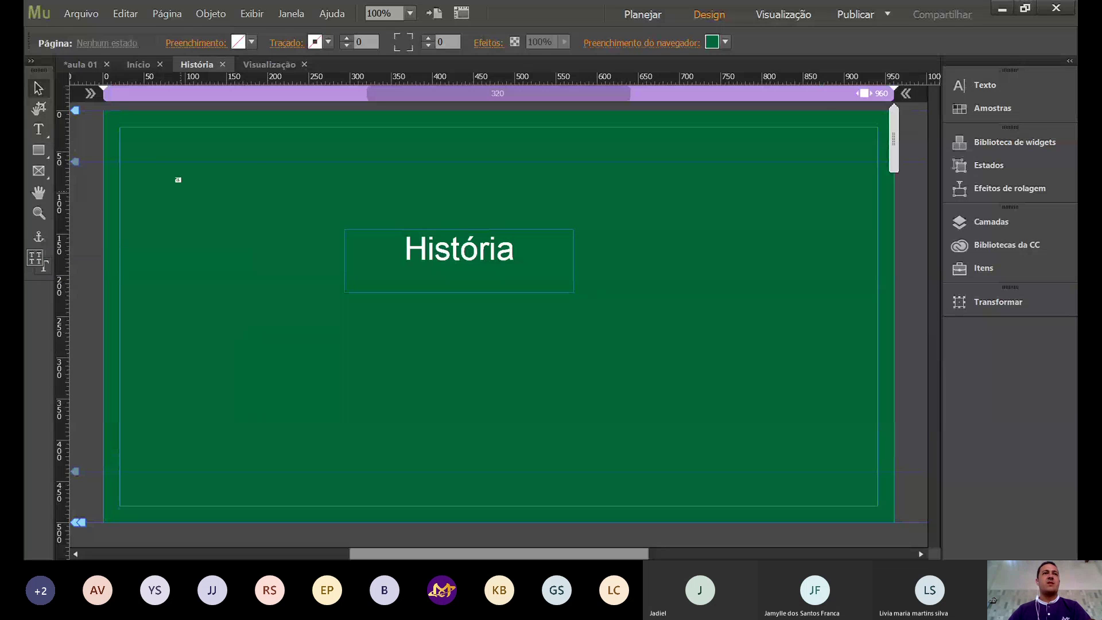
click(105, 112)
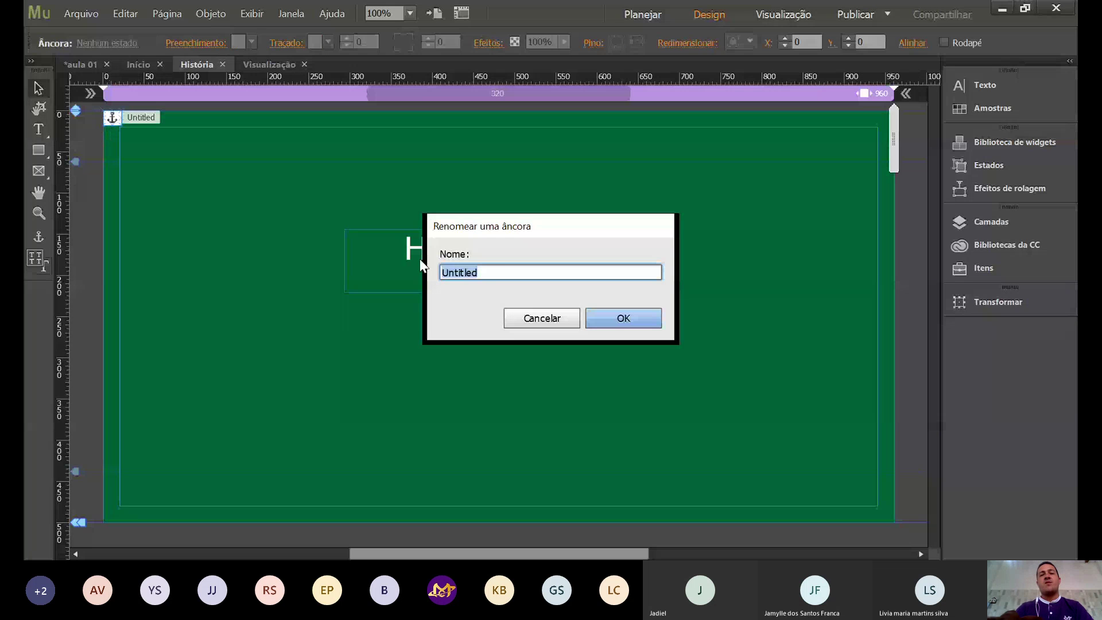
text(historia)
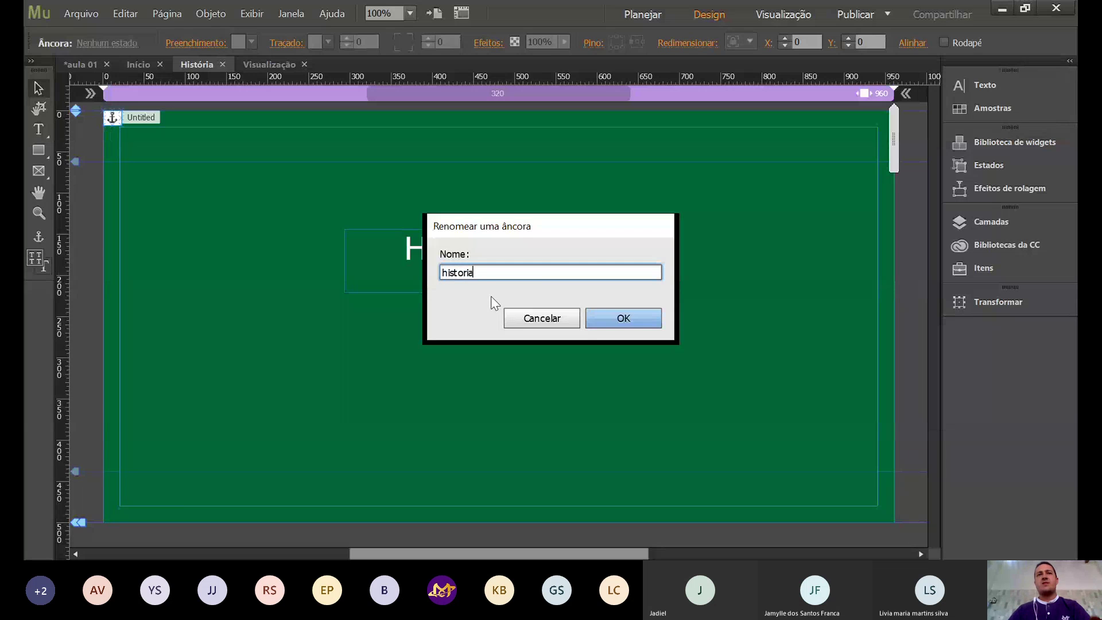
key(Return)
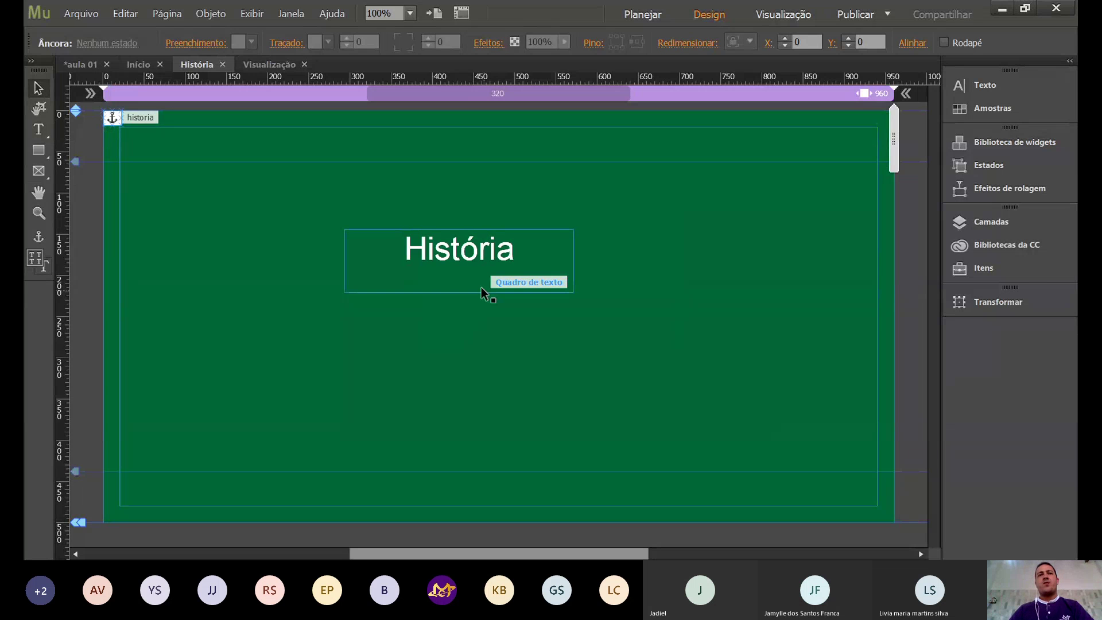
click(177, 211)
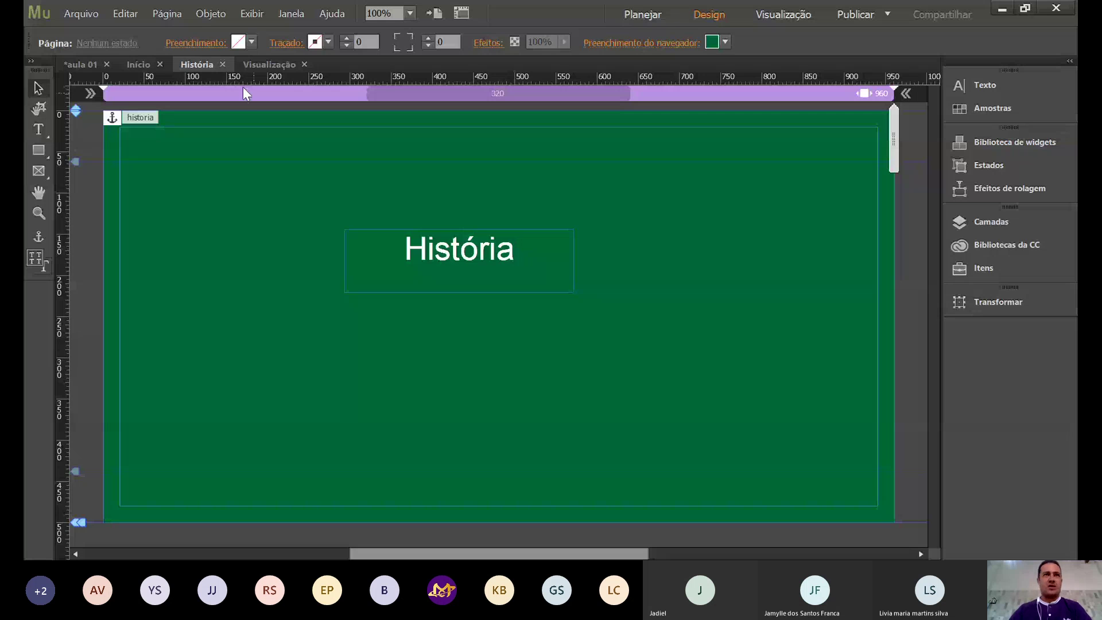
Close the História page and add a sibling page after Início in the site plan, named "Contato".
click(222, 65)
scroll(296, 200, up, 3)
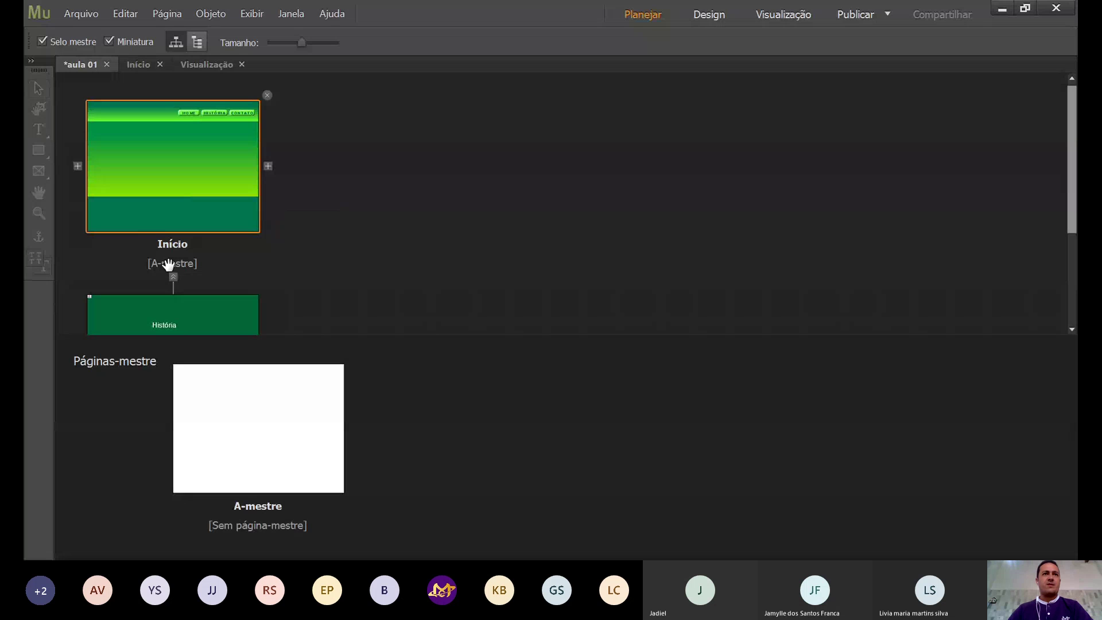
click(268, 166)
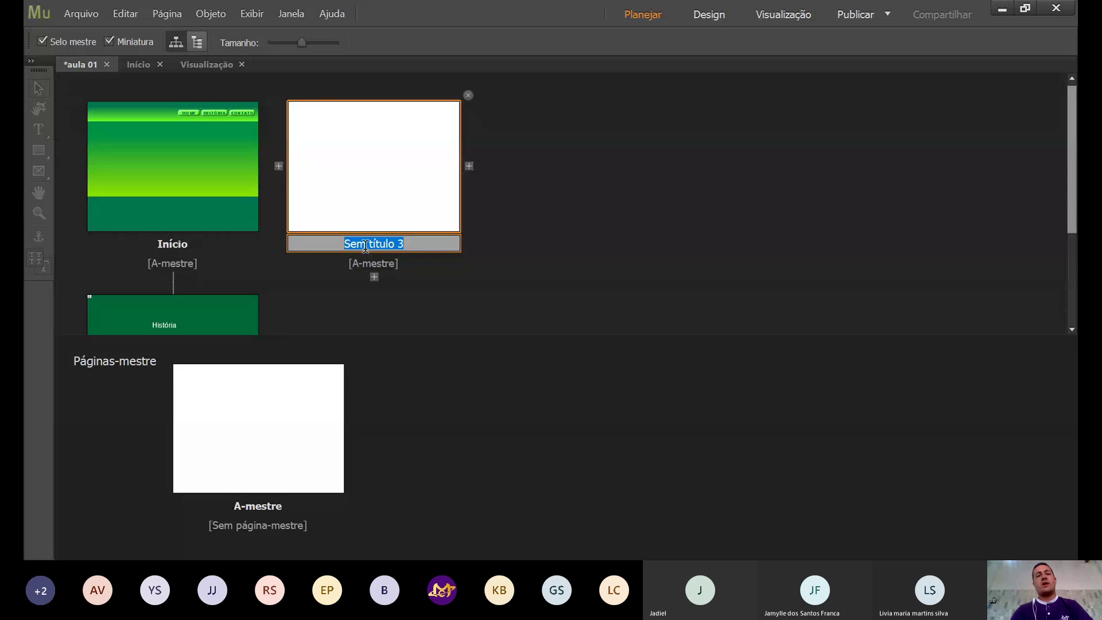
text(Contato)
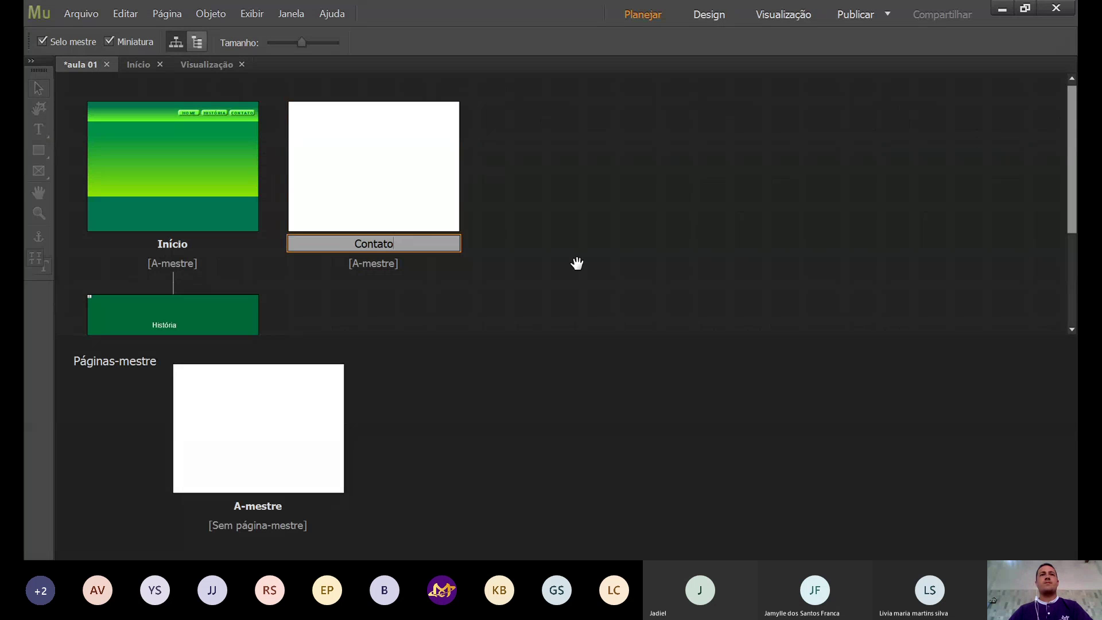
key(Return)
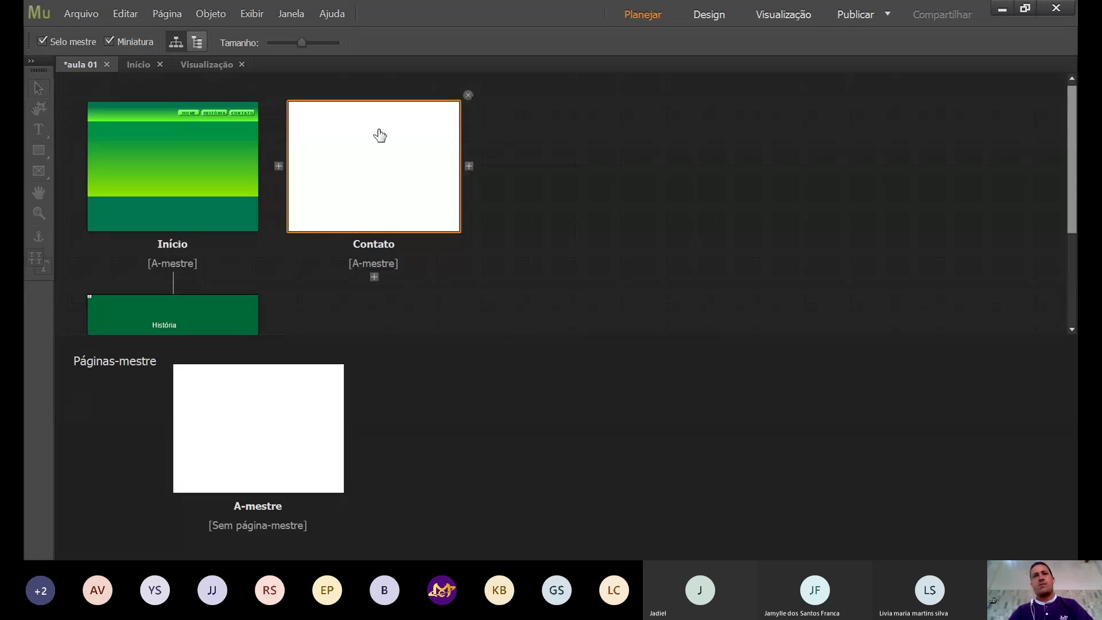
Open the Contato page for design and add a text frame about 400 px wide in its upper middle containing "Contato".
double_click(377, 166)
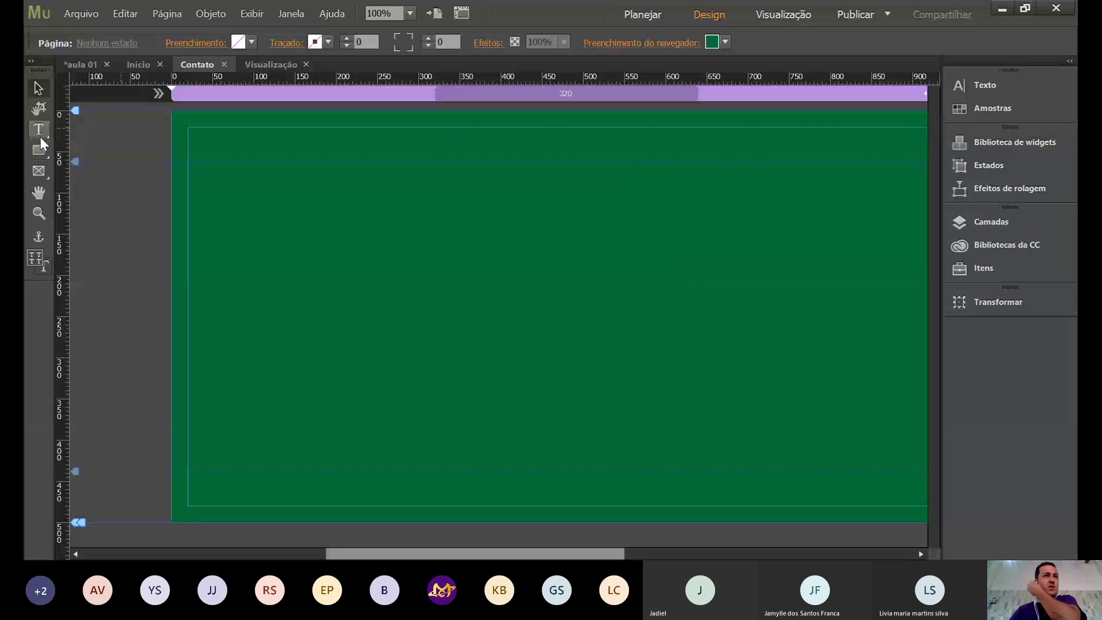
click(40, 138)
drag(391, 212, 719, 285)
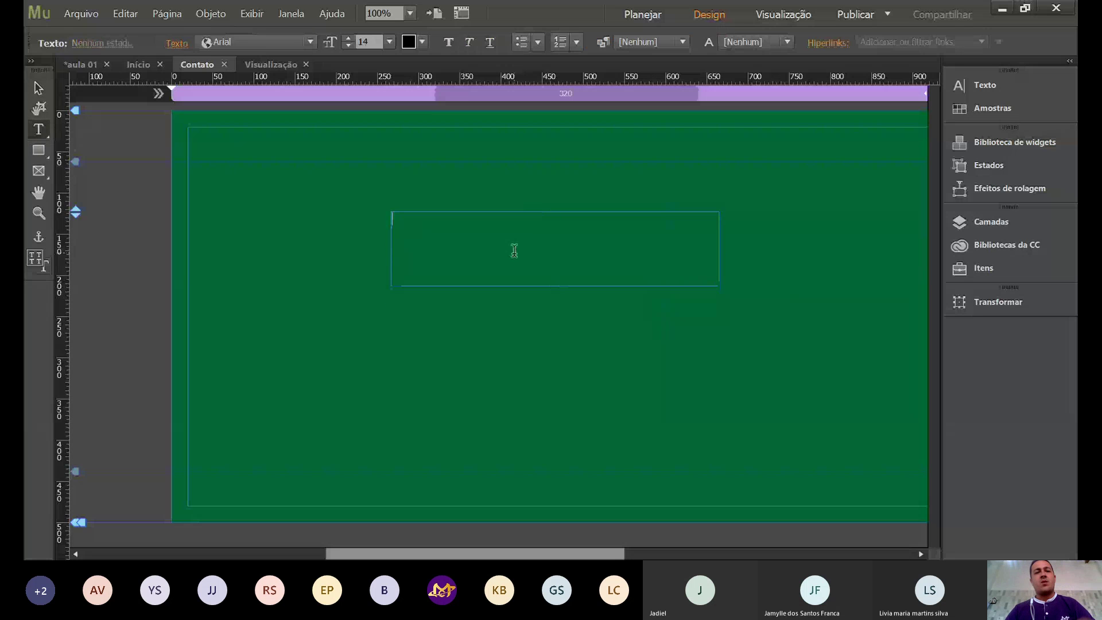
text(Conta)
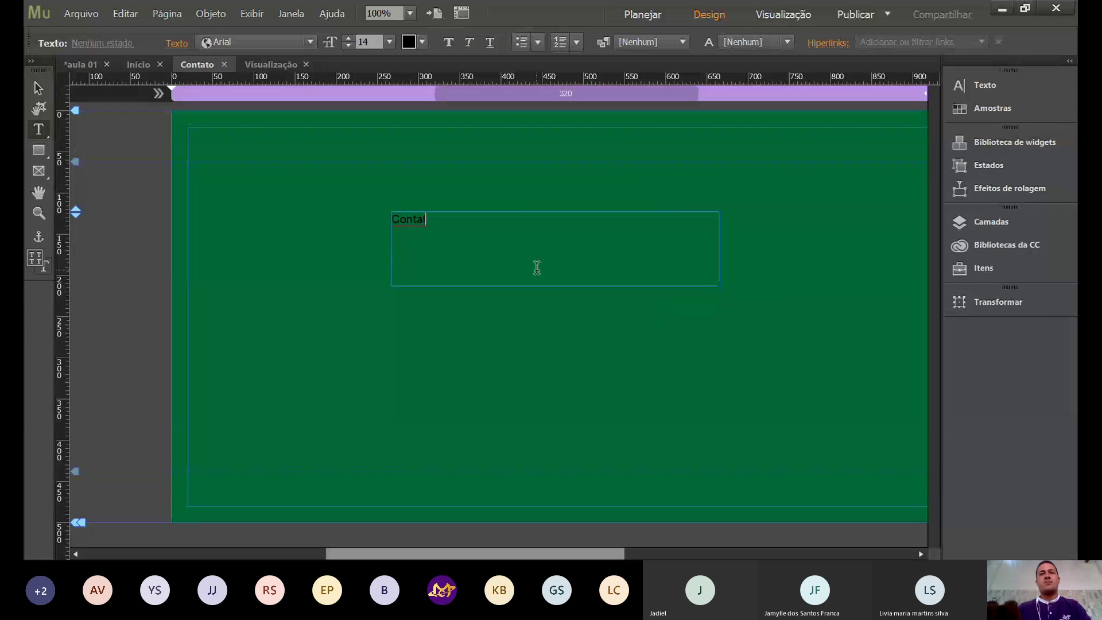
text(to)
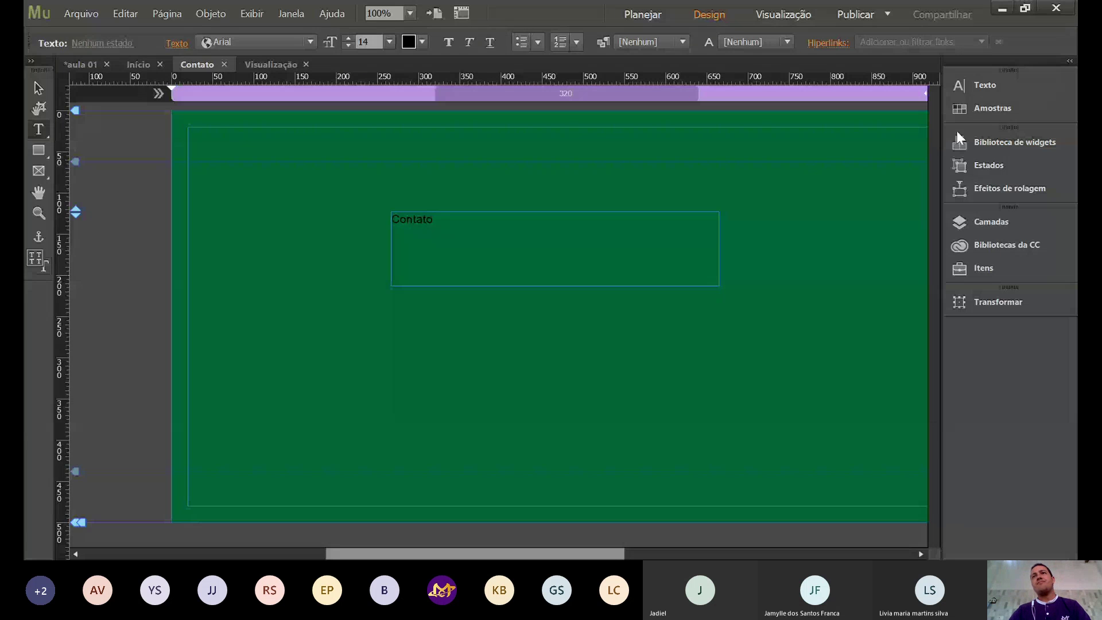
Format the "Contato" text frame with font size 41, centred alignment and white text.
click(982, 85)
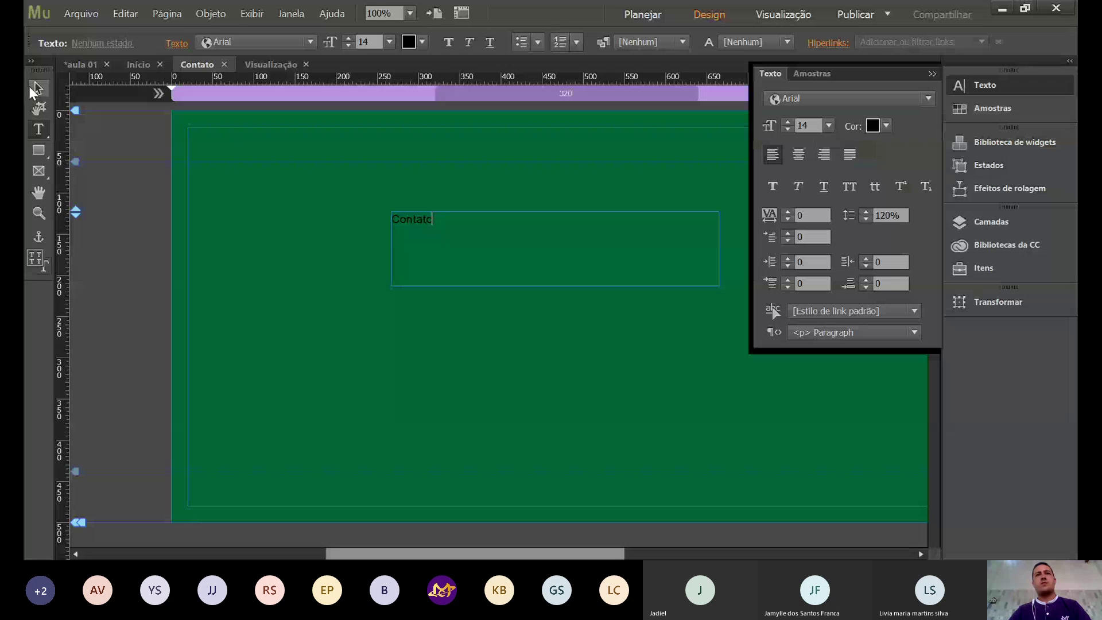
click(36, 89)
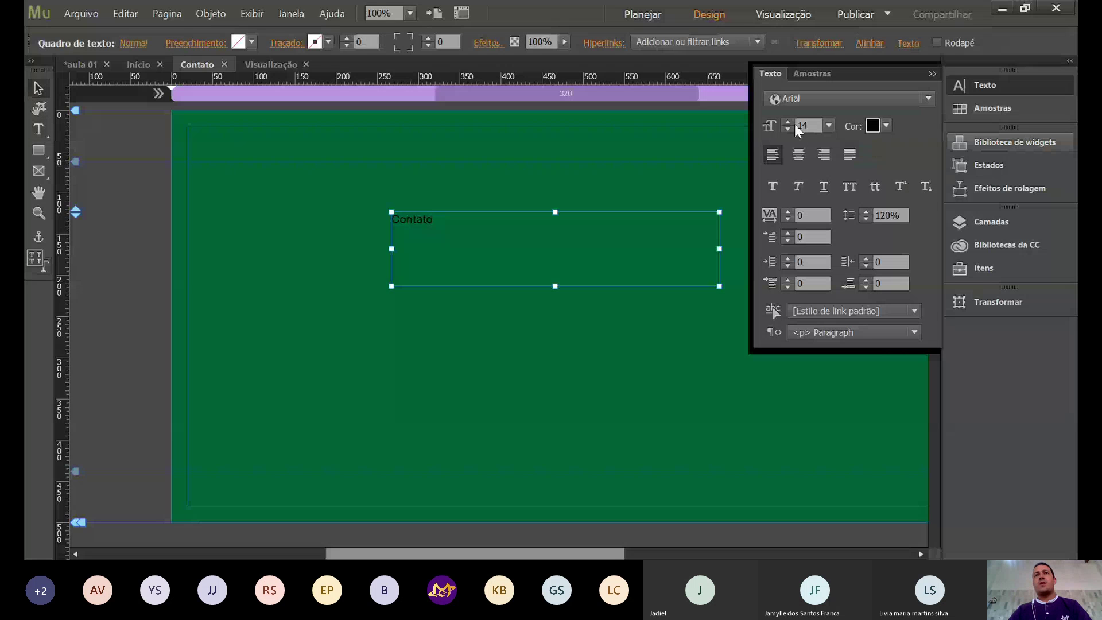
scroll(795, 124, up, 19)
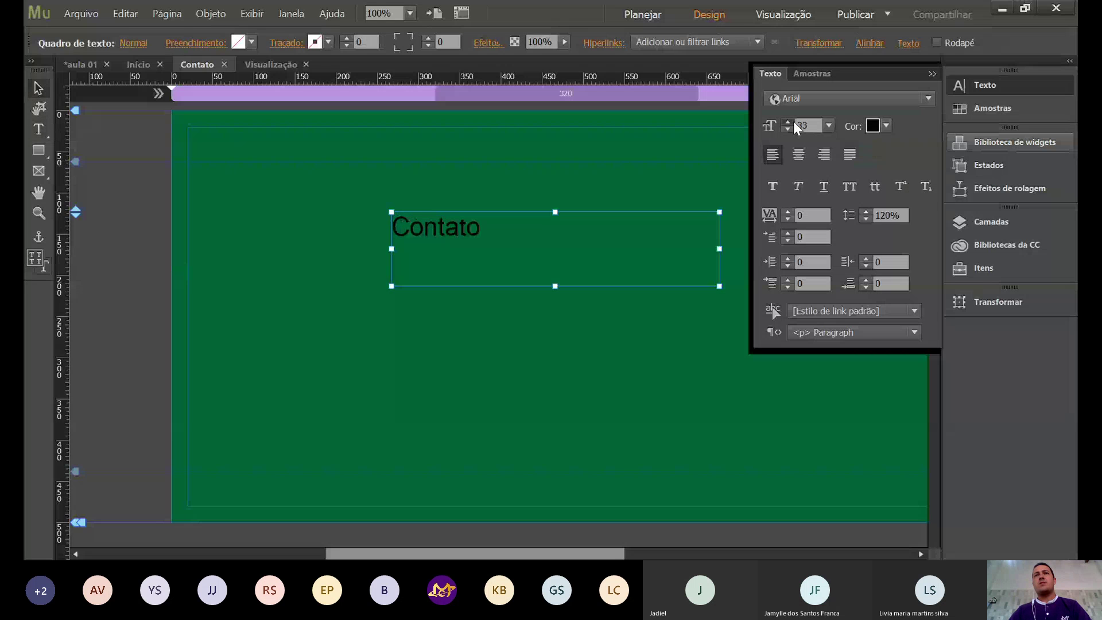
scroll(794, 124, up, 8)
click(799, 154)
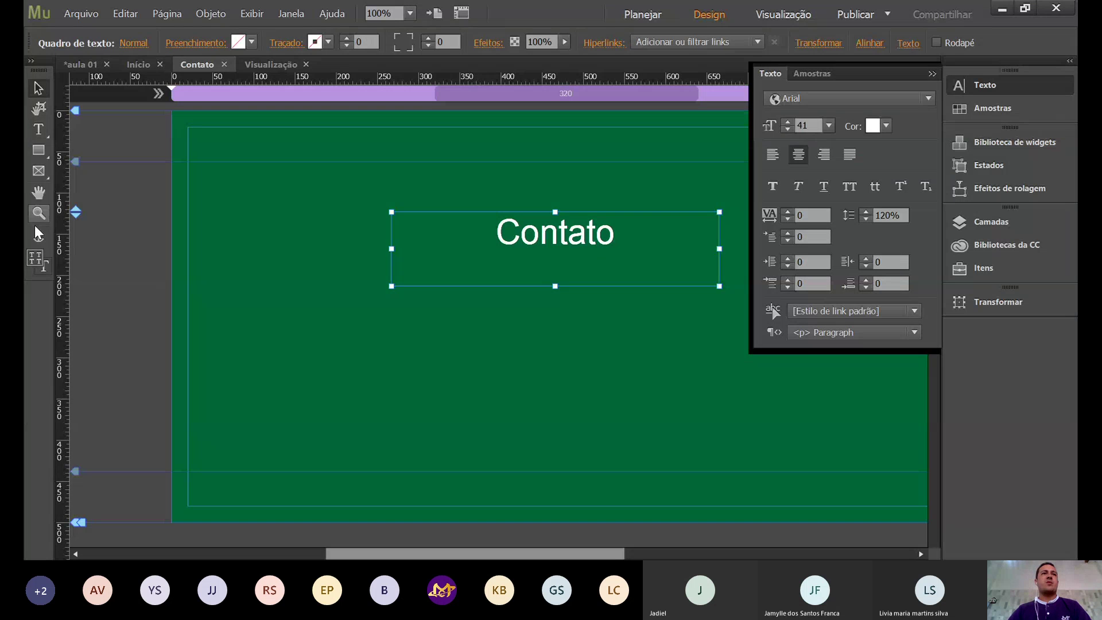
Place a link anchor named "contato" at the upper-left corner of the Contato page.
click(173, 118)
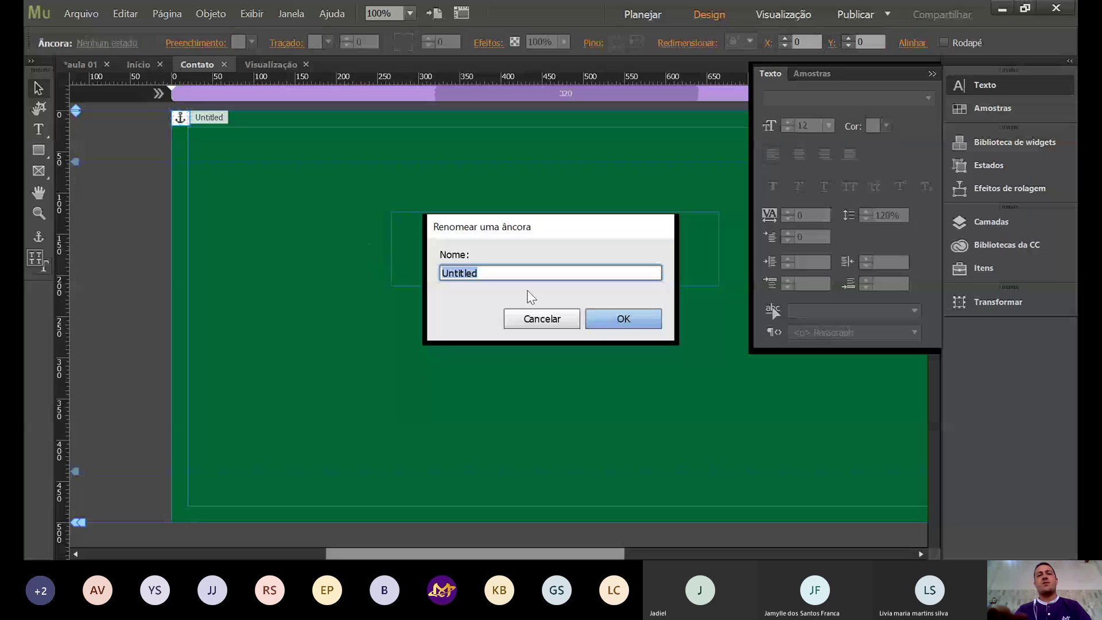
text(c)
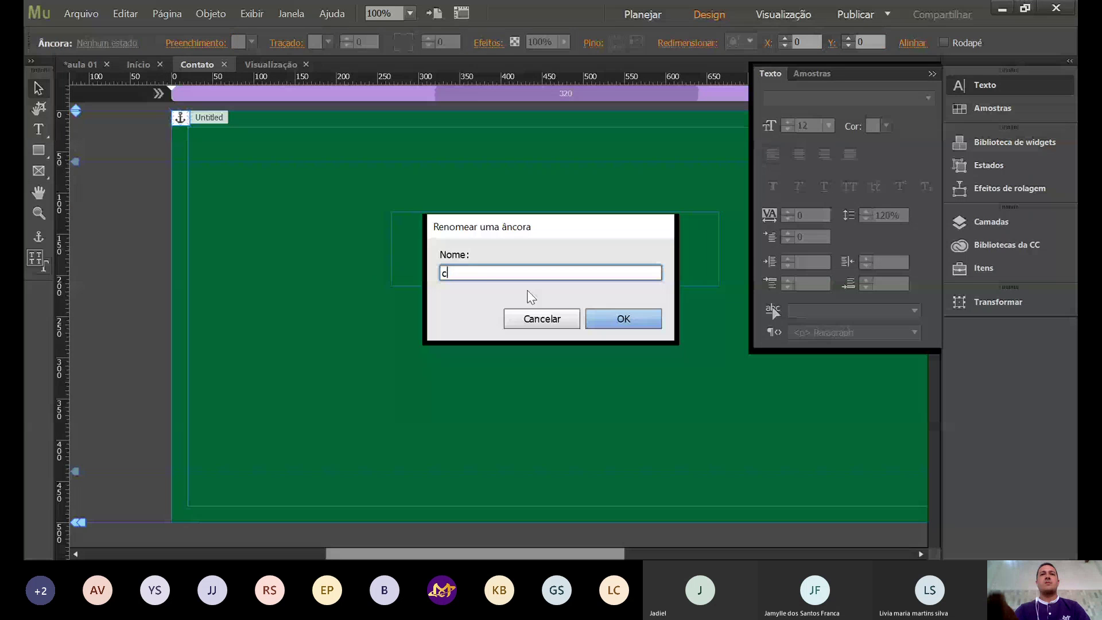
text(ontato)
key(Return)
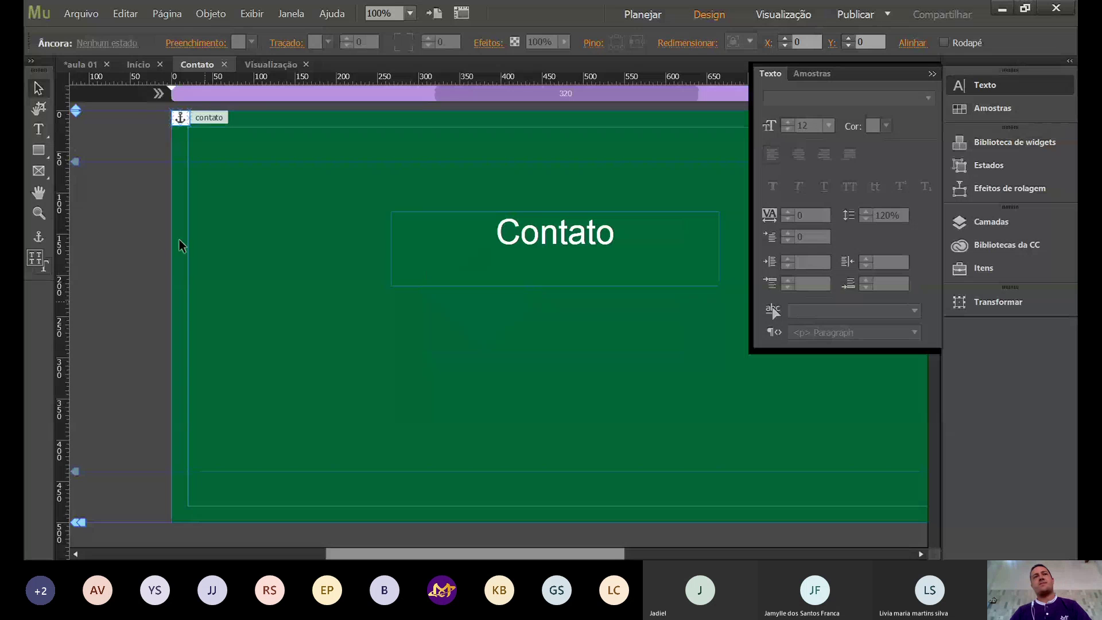
click(932, 74)
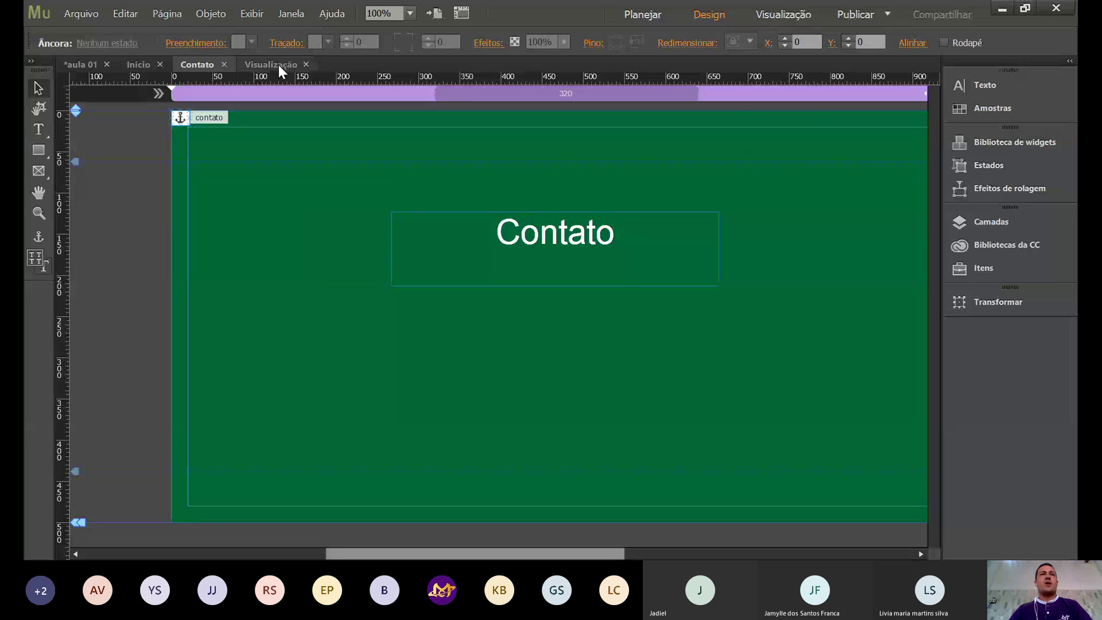
Close the Contato page, return to the Início page and place a link anchor named "home" at its upper-left corner.
click(225, 65)
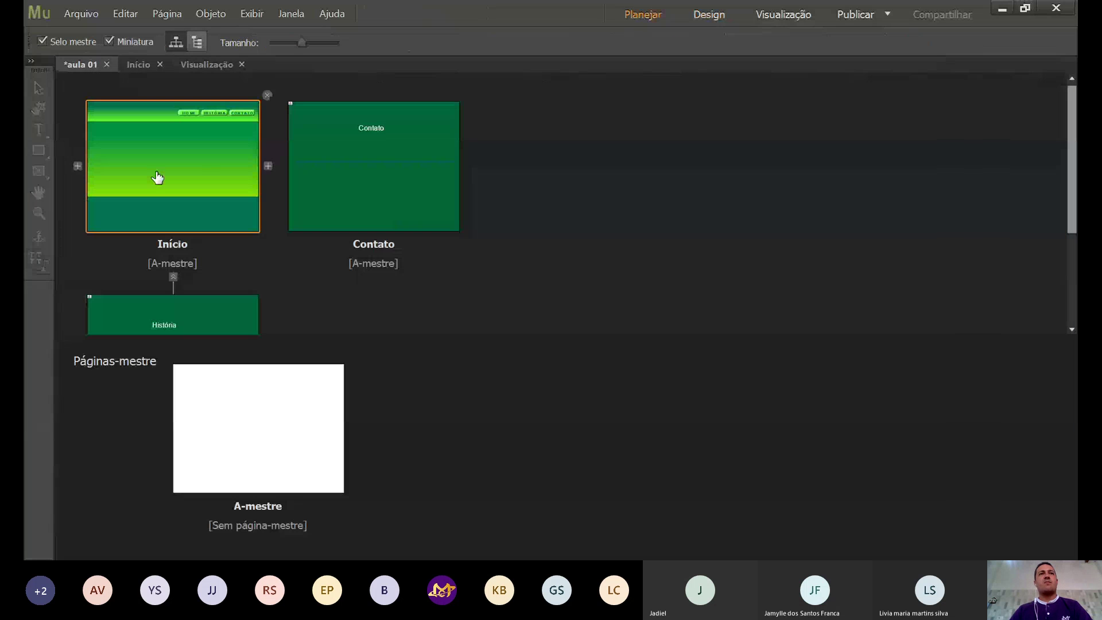
click(132, 64)
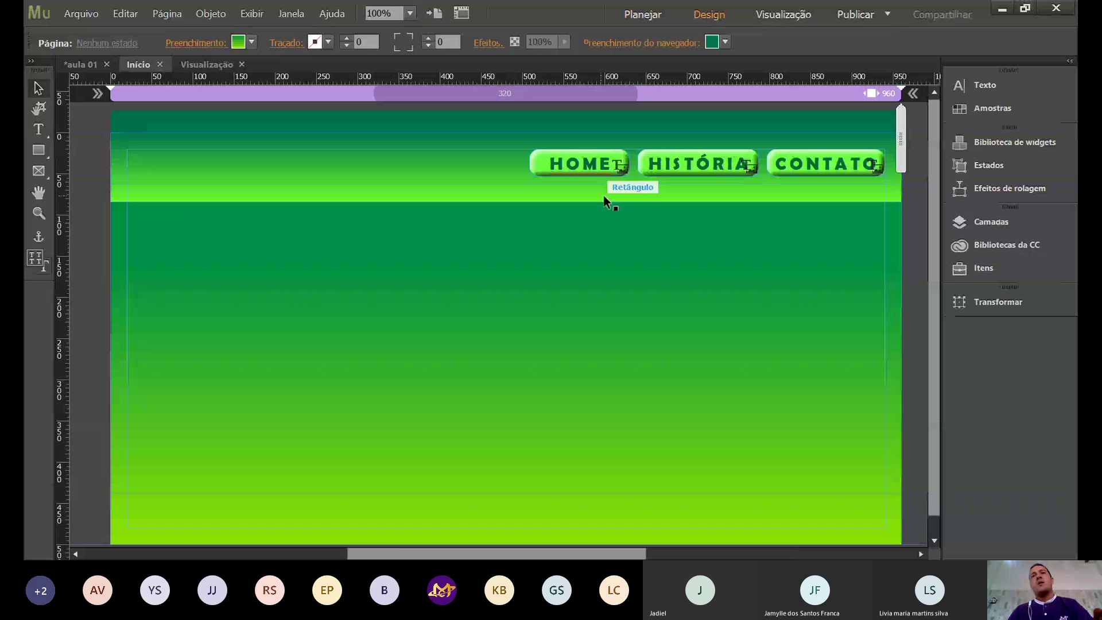
click(592, 164)
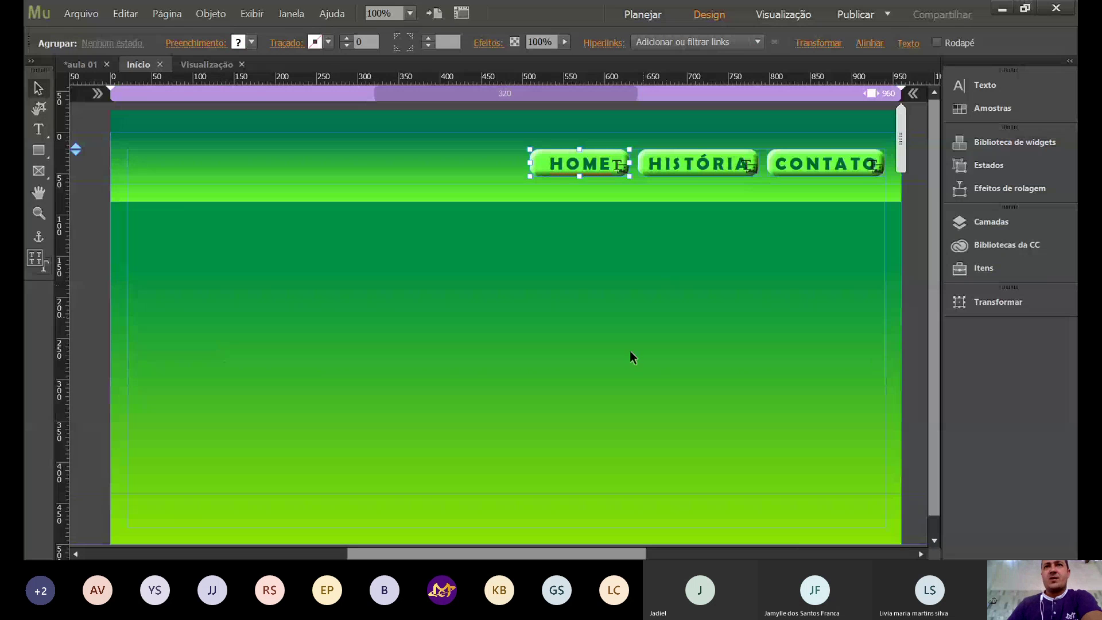
scroll(658, 323, down, 1)
scroll(571, 233, up, 1)
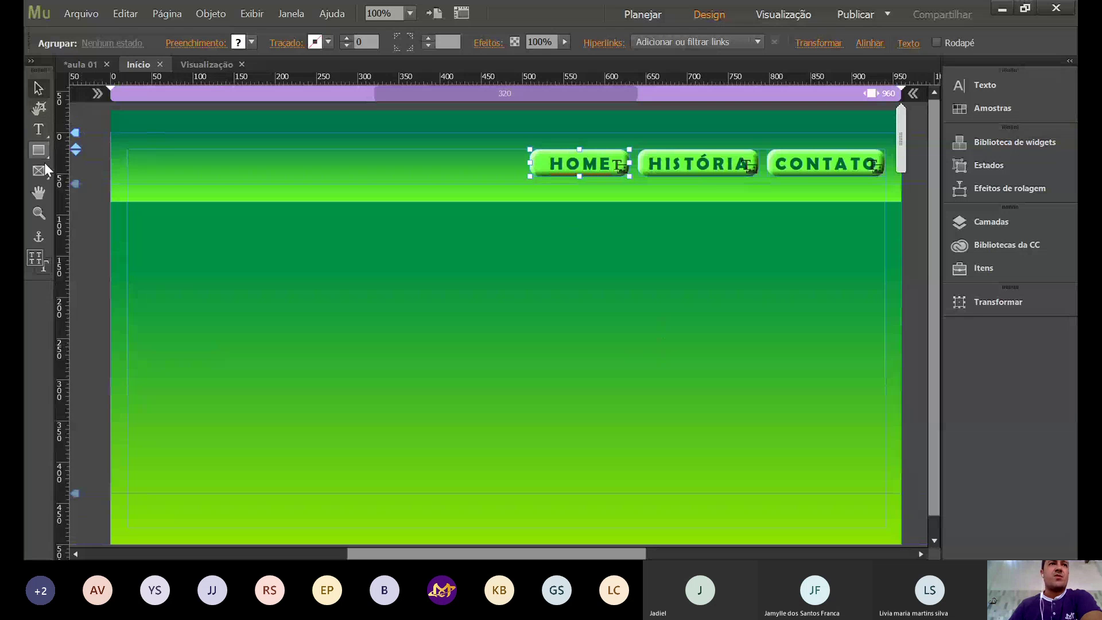
click(39, 236)
text(h)
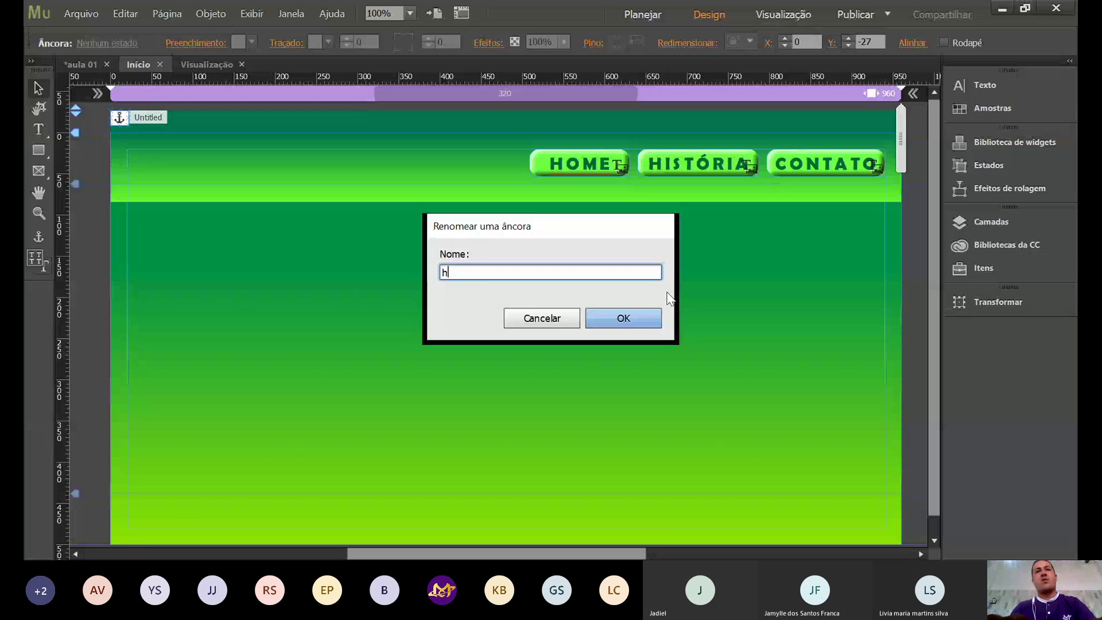
text(ome)
key(Return)
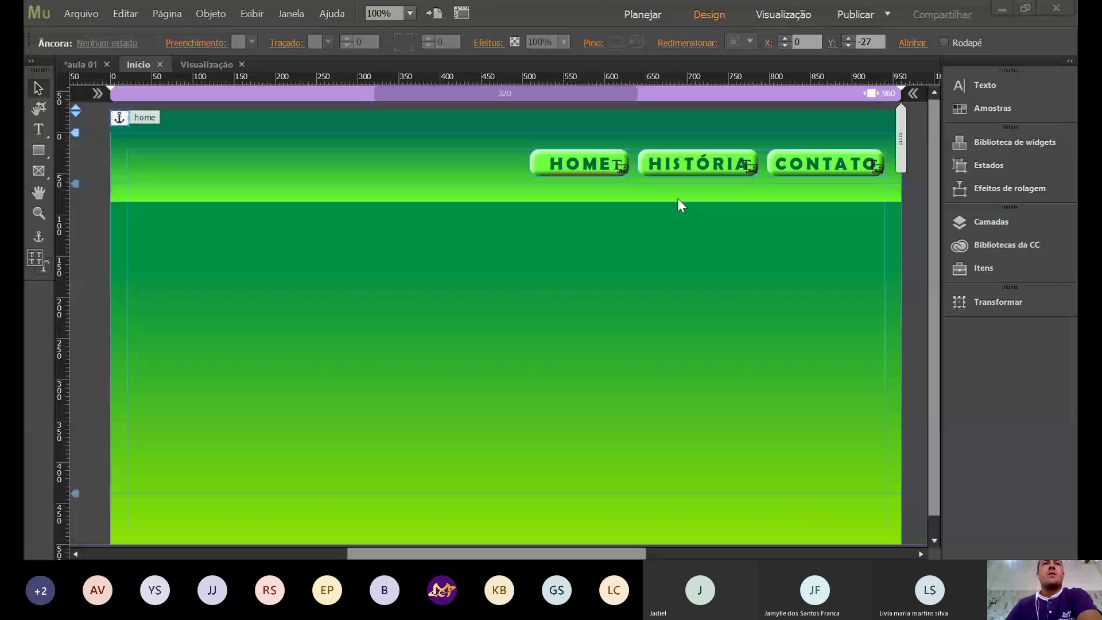
Link the HOME button group to the "home" anchor on the Início page.
click(586, 165)
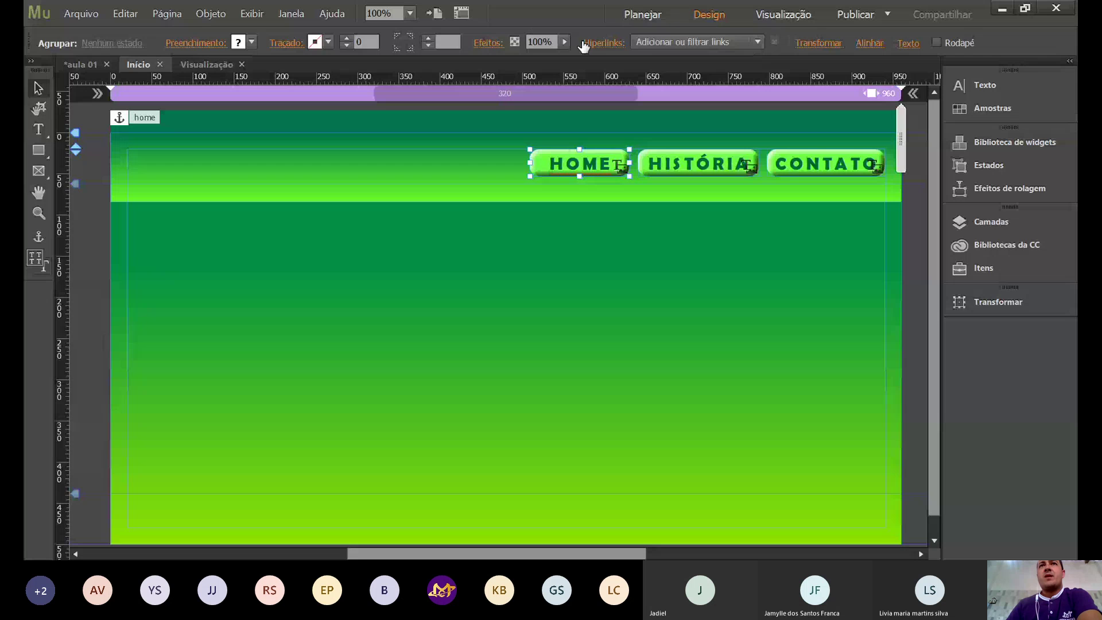
click(757, 43)
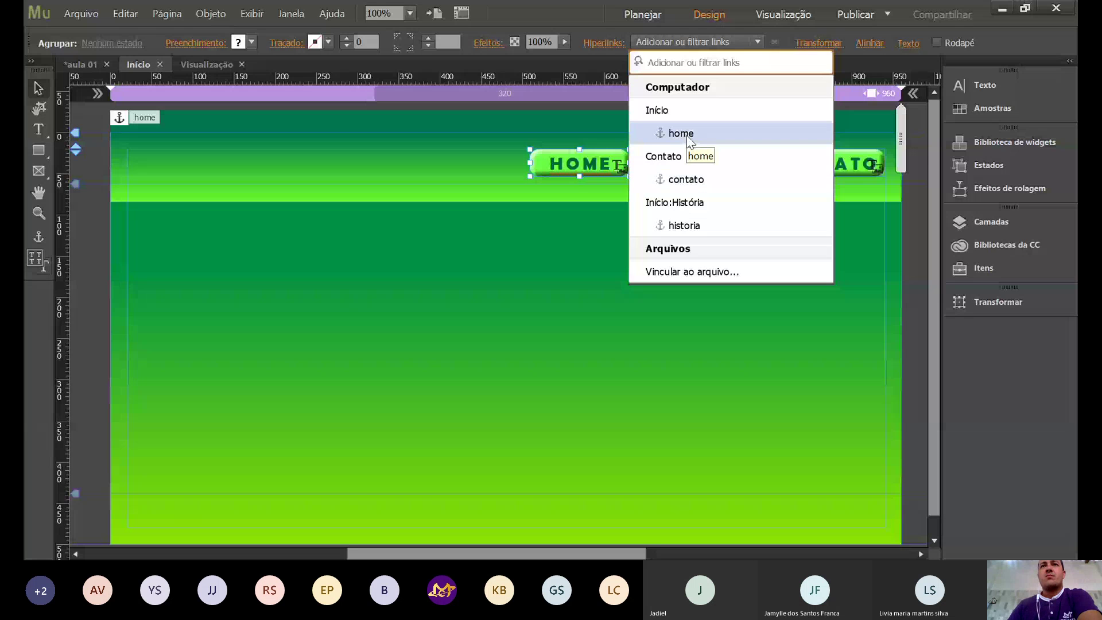
click(682, 133)
Link the HISTÓRIA button group to the "historia" anchor on the História page.
click(688, 167)
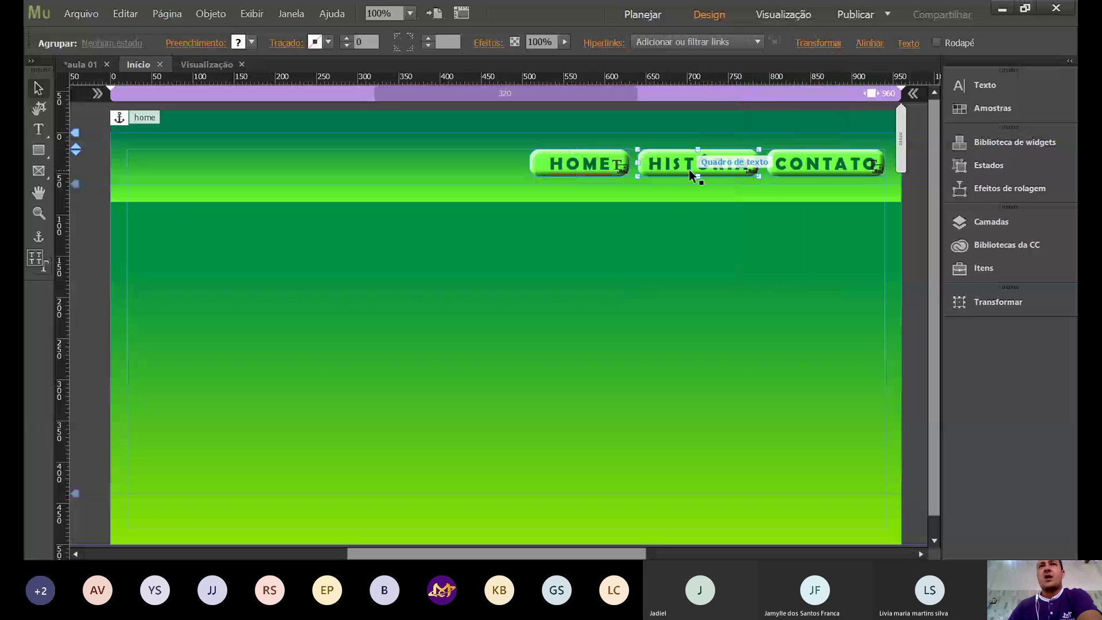
click(753, 41)
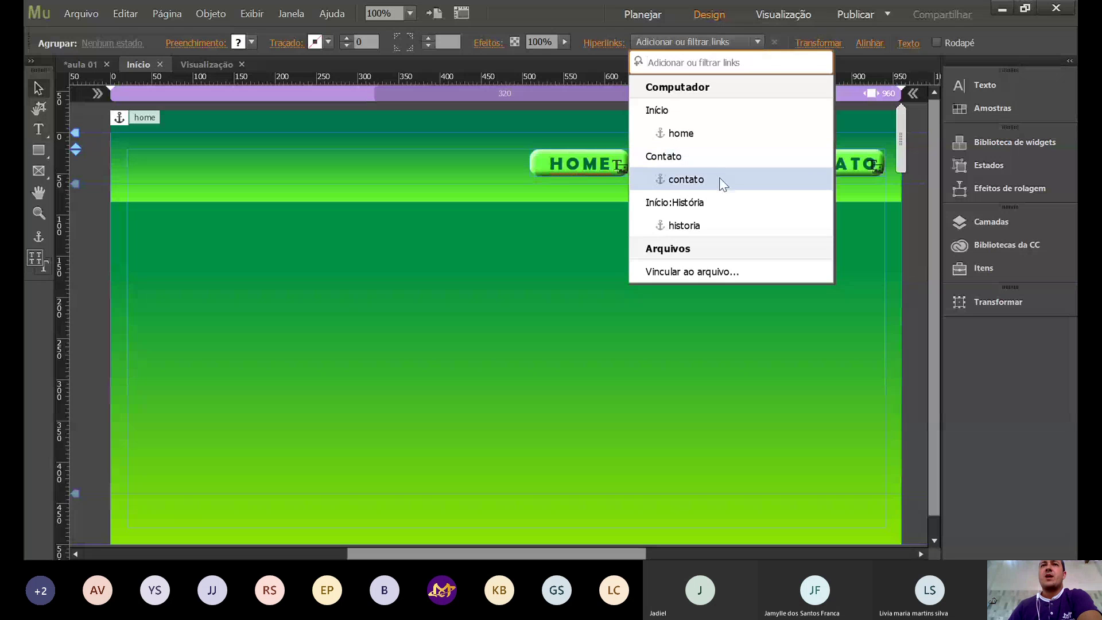
click(696, 230)
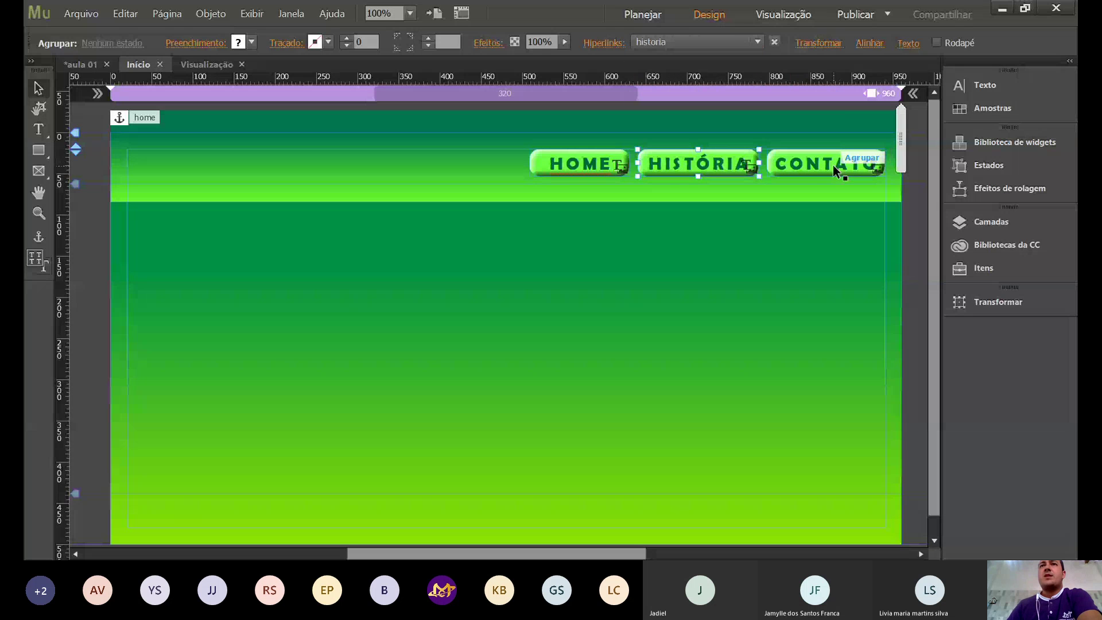
Link the CONTATO button group to the "contato" anchor on the Contato page and save the site.
click(833, 164)
click(758, 41)
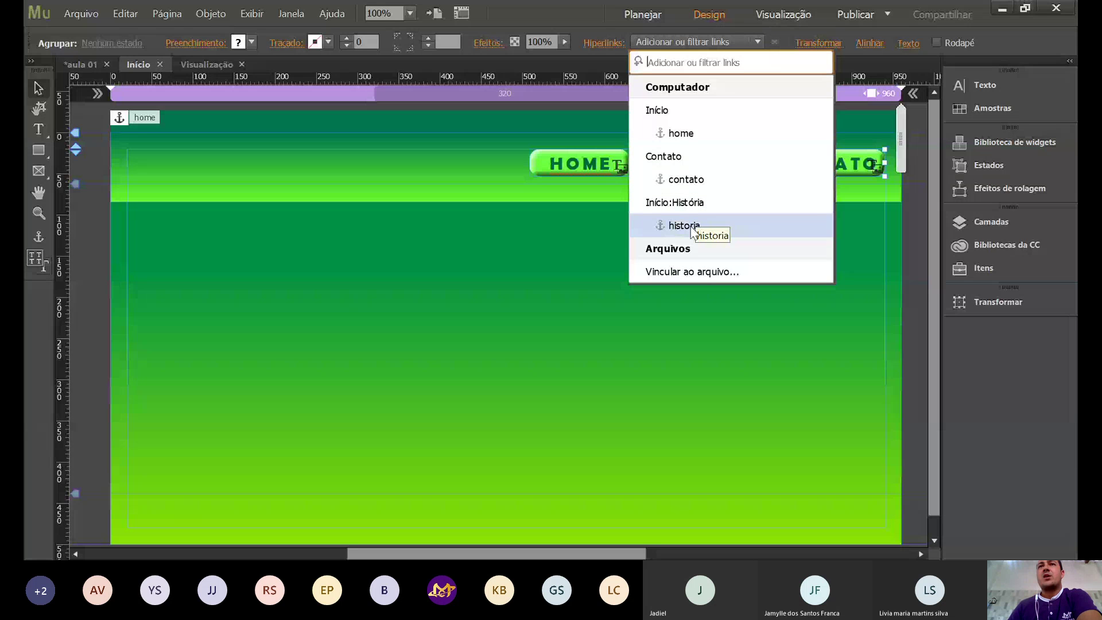
click(621, 272)
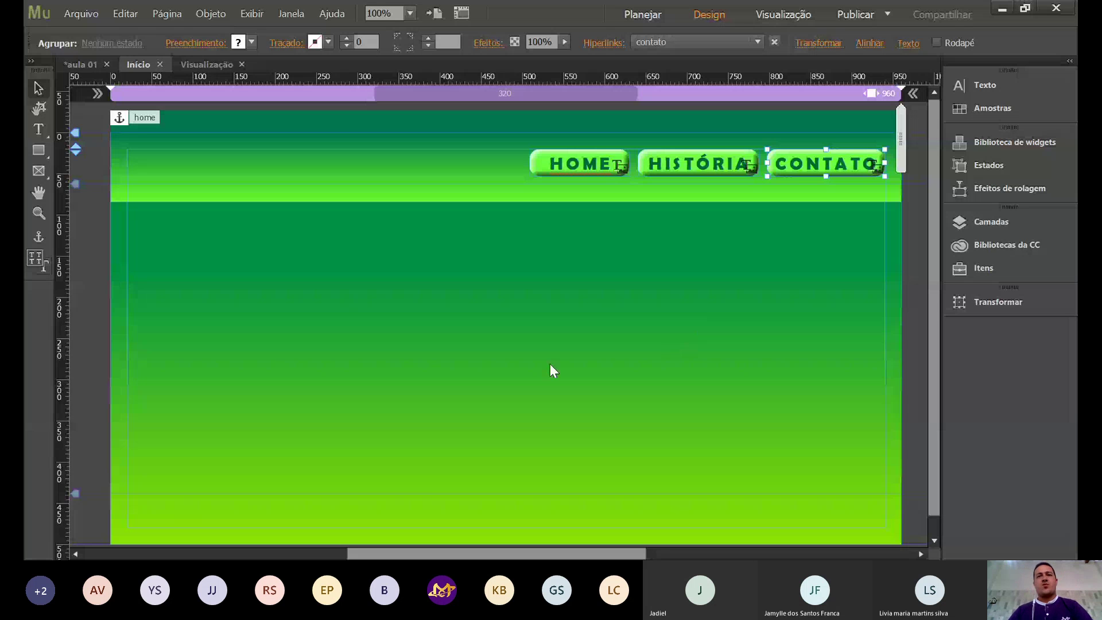
key(ctrl+s)
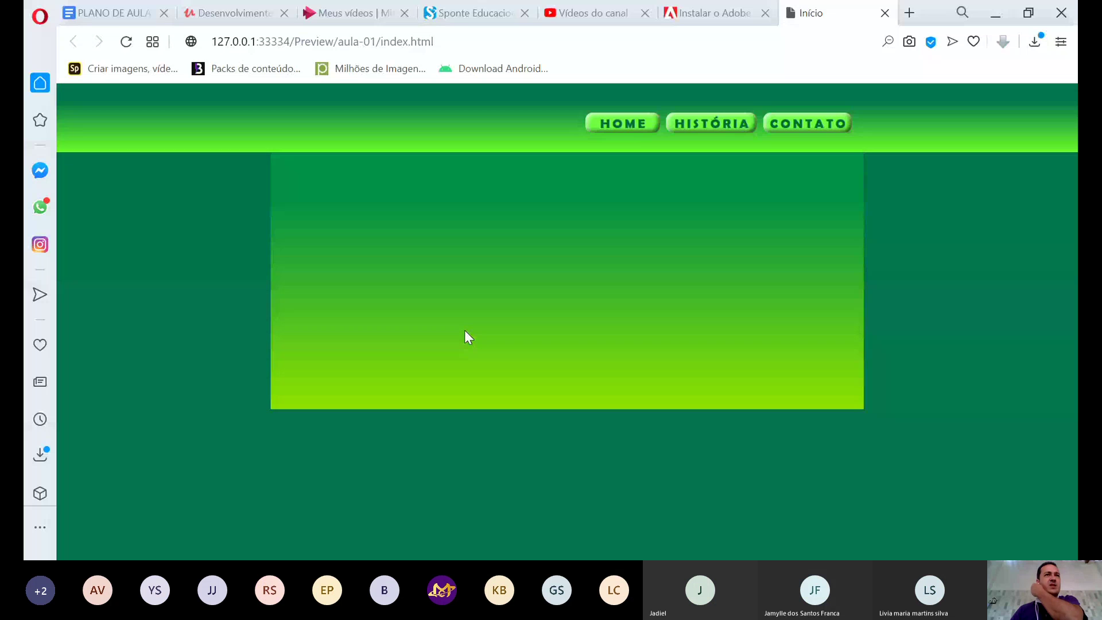
Reload the Início page preview in the Opera browser and close its tab.
click(126, 41)
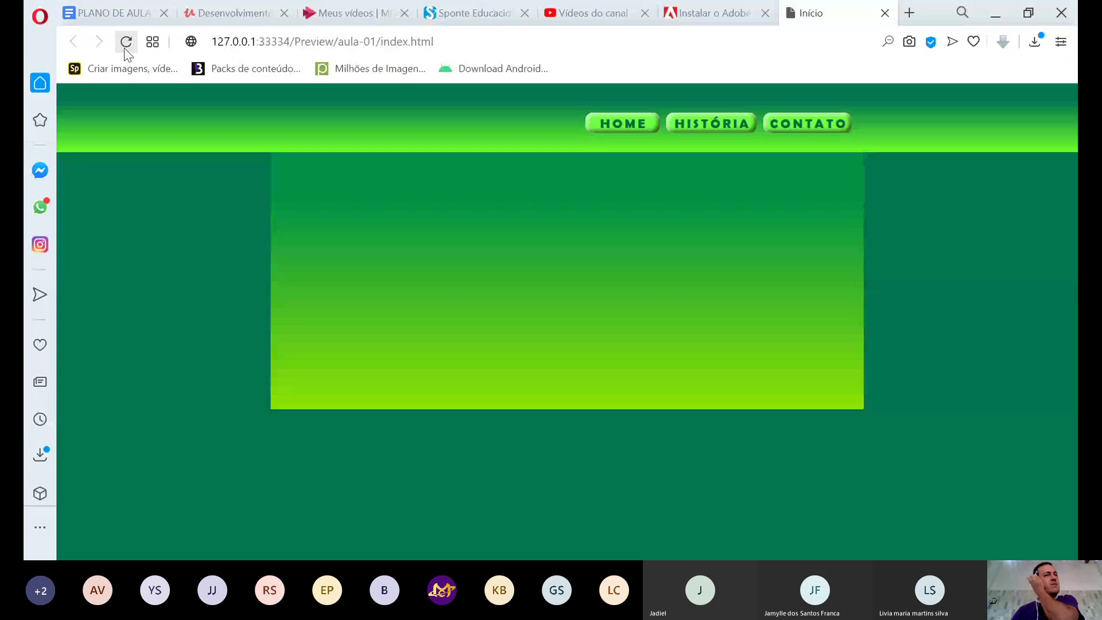
click(127, 42)
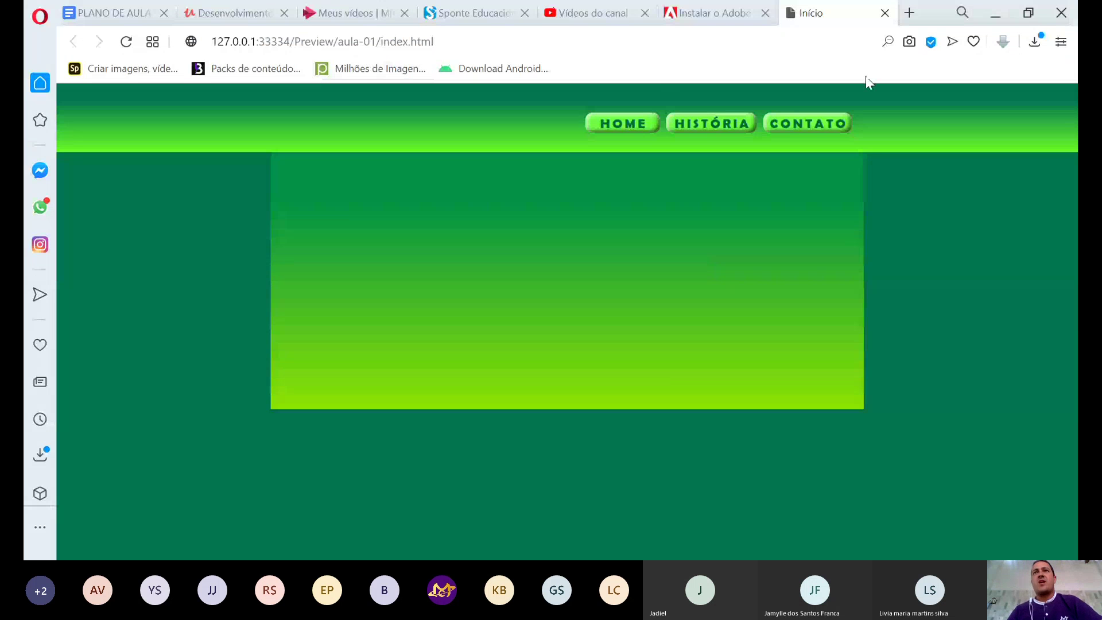
click(885, 13)
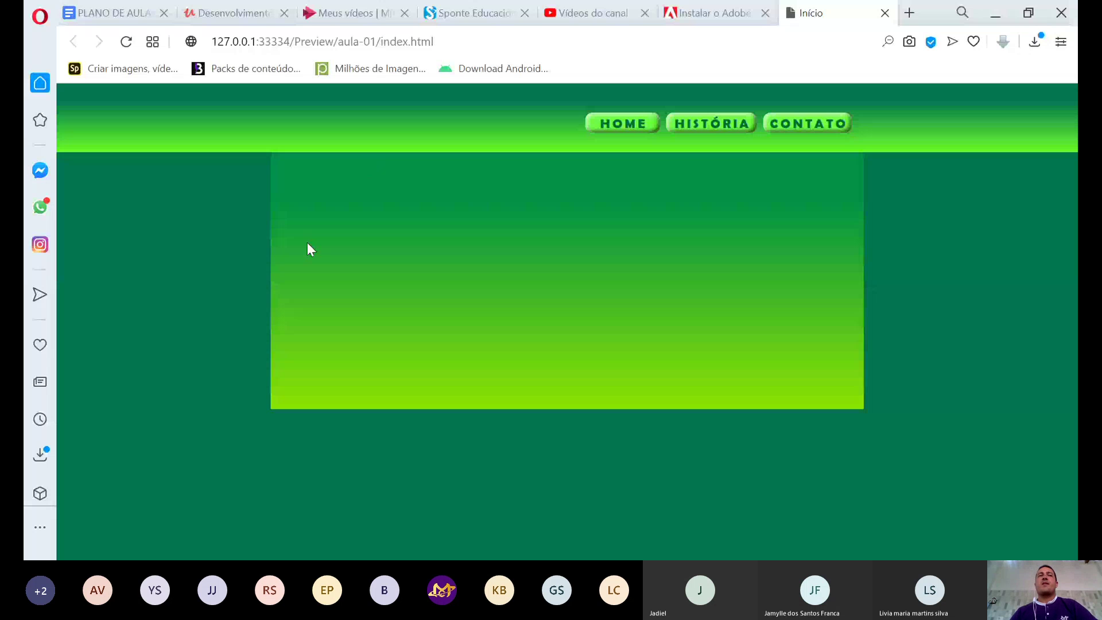
Test the HISTÓRIA and CONTATO links in the page preview, returning to Início after each, and close the preview.
click(723, 131)
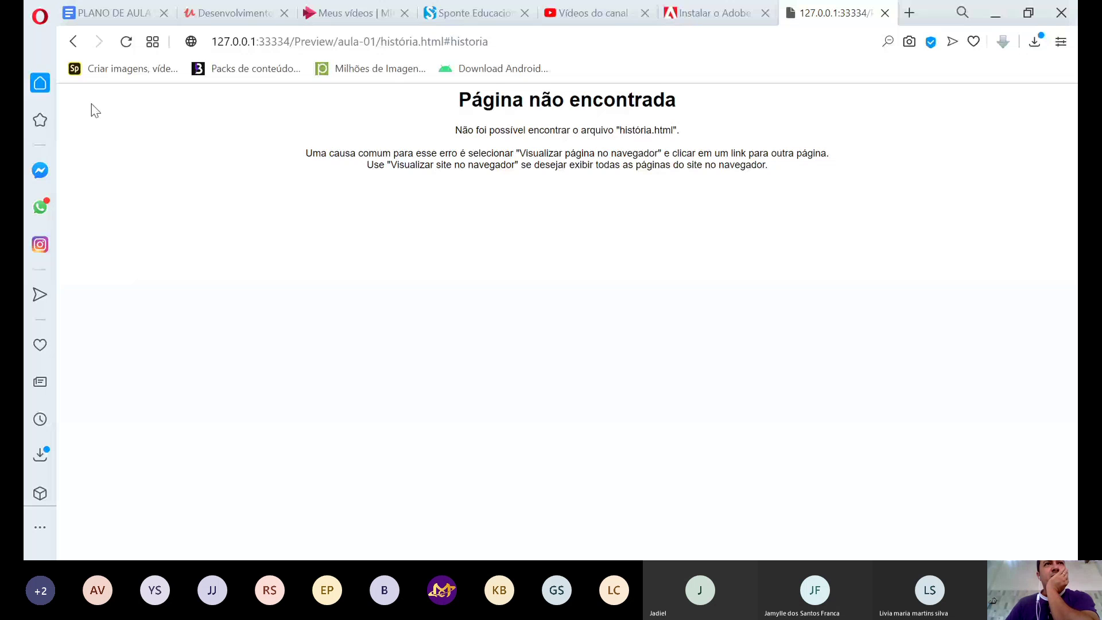
click(68, 46)
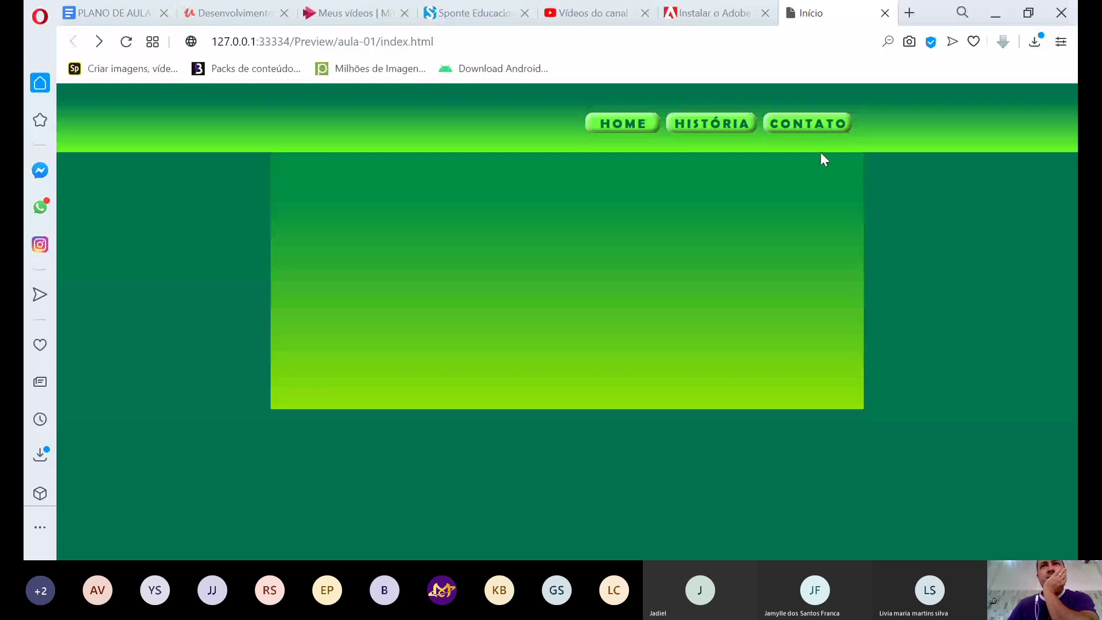
click(830, 121)
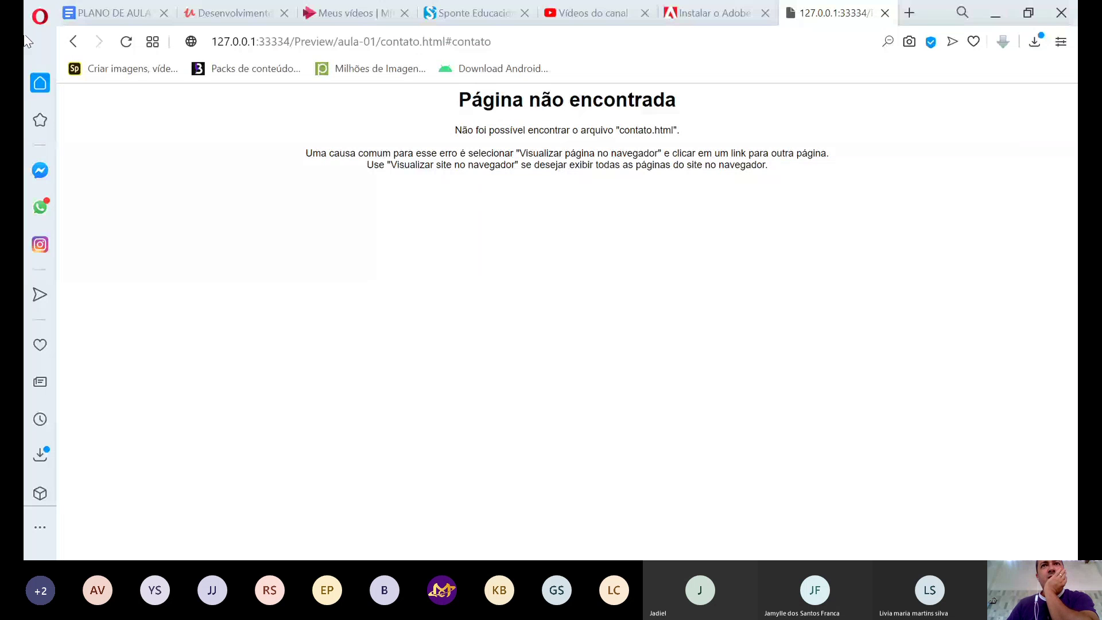
click(72, 42)
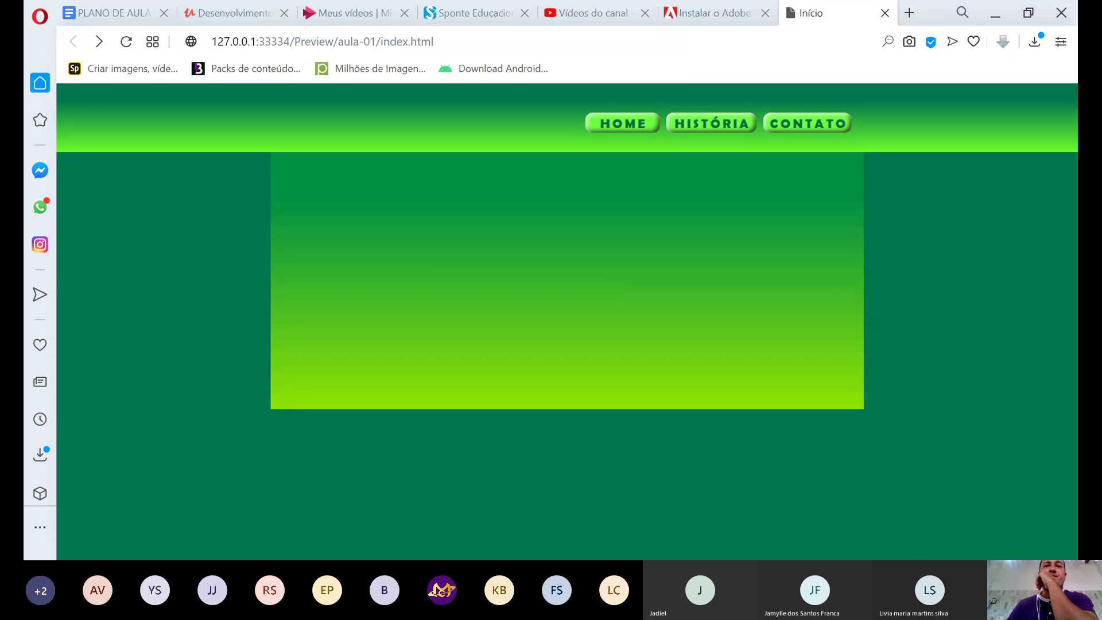
click(884, 14)
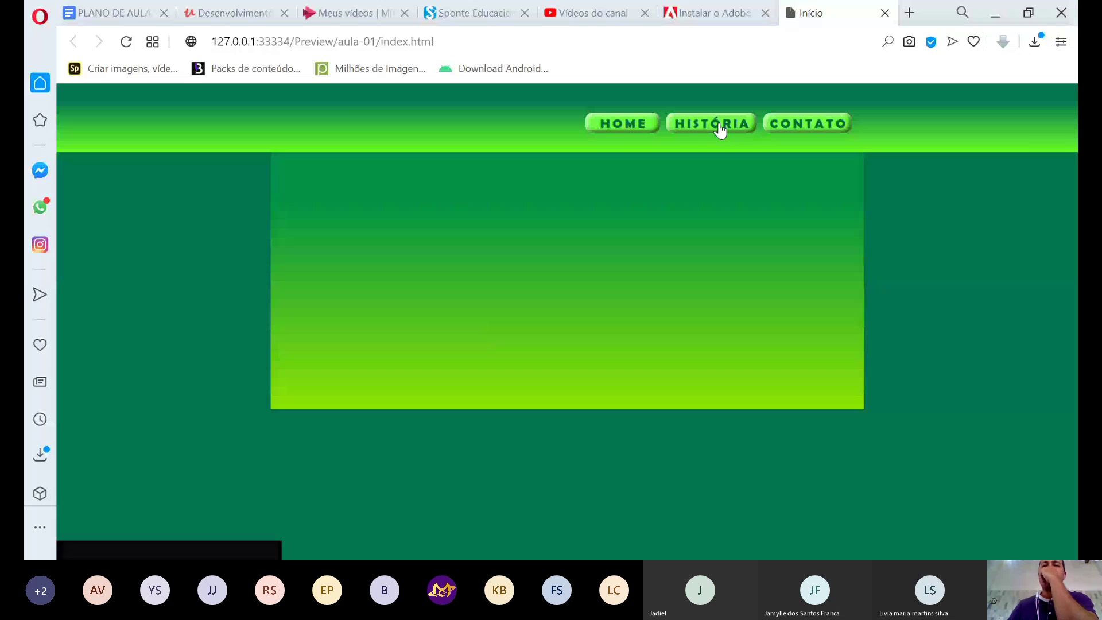
Test the HISTÓRIA link in the browser preview of the site, return to Início and follow the CONTATO link.
click(675, 124)
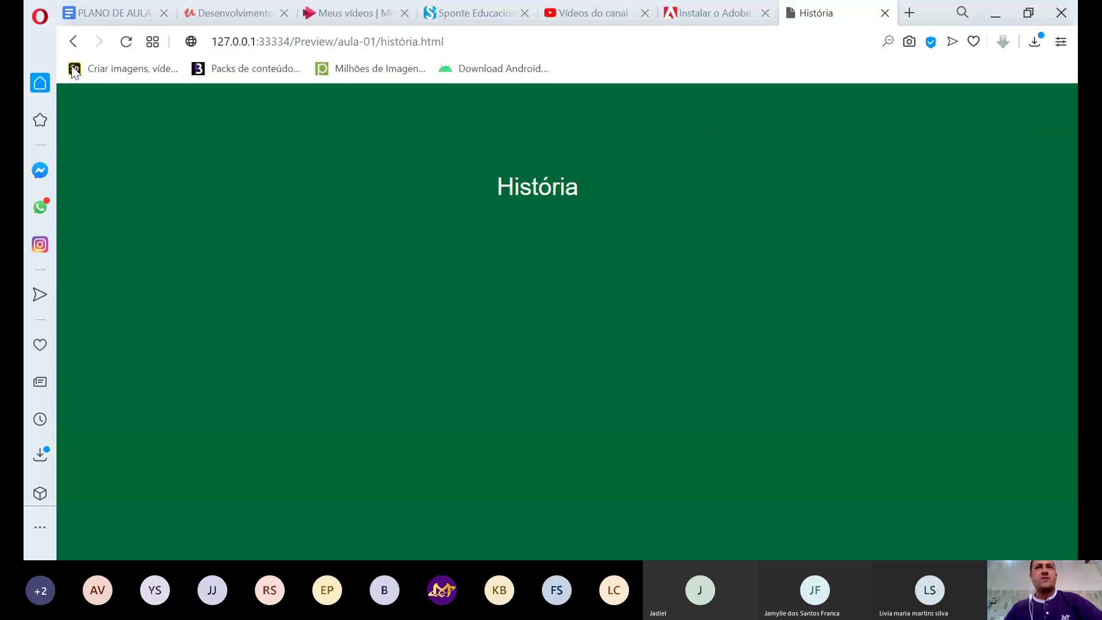
click(73, 42)
click(775, 126)
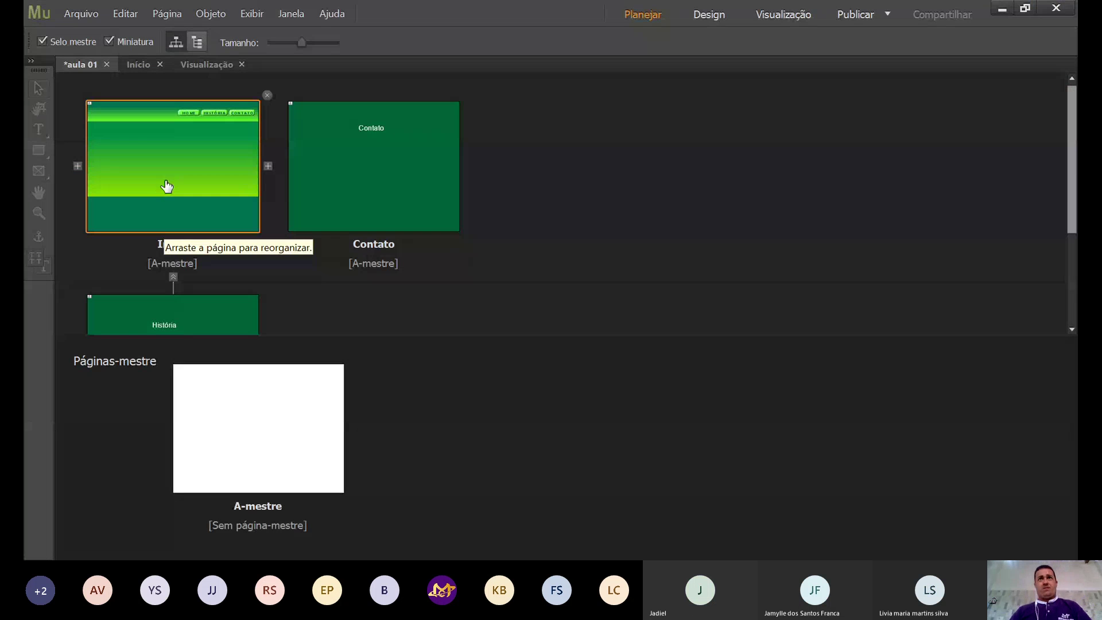
Open the Início page from the Adobe Muse site plan and show the whole page at 75% zoom.
double_click(176, 158)
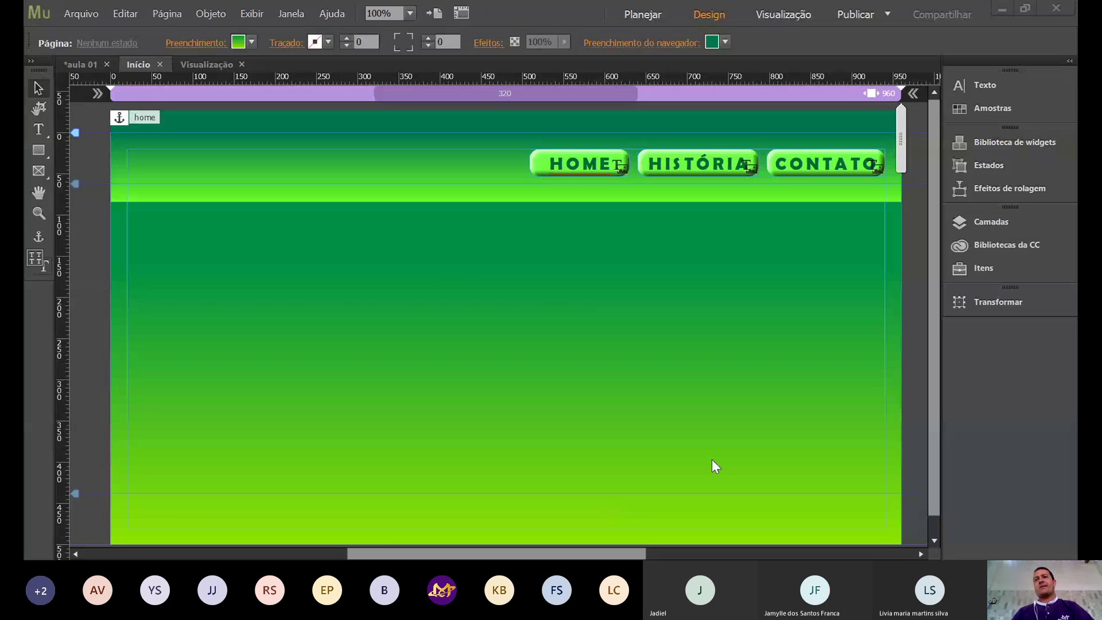
click(167, 333)
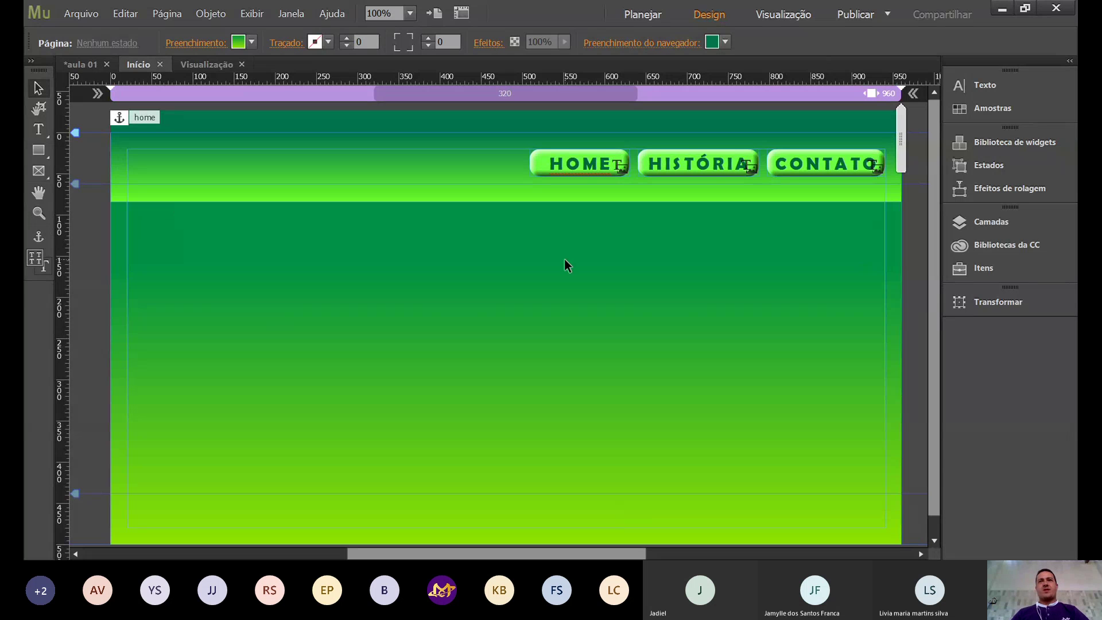
scroll(571, 299, down, 1)
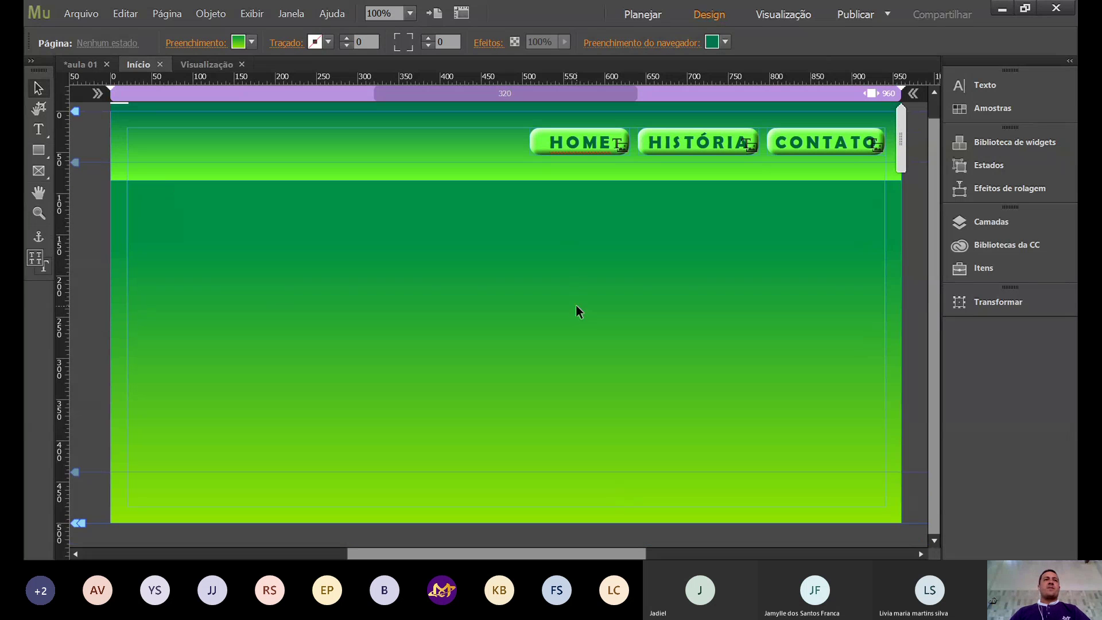
scroll(577, 310, up, 1)
click(36, 215)
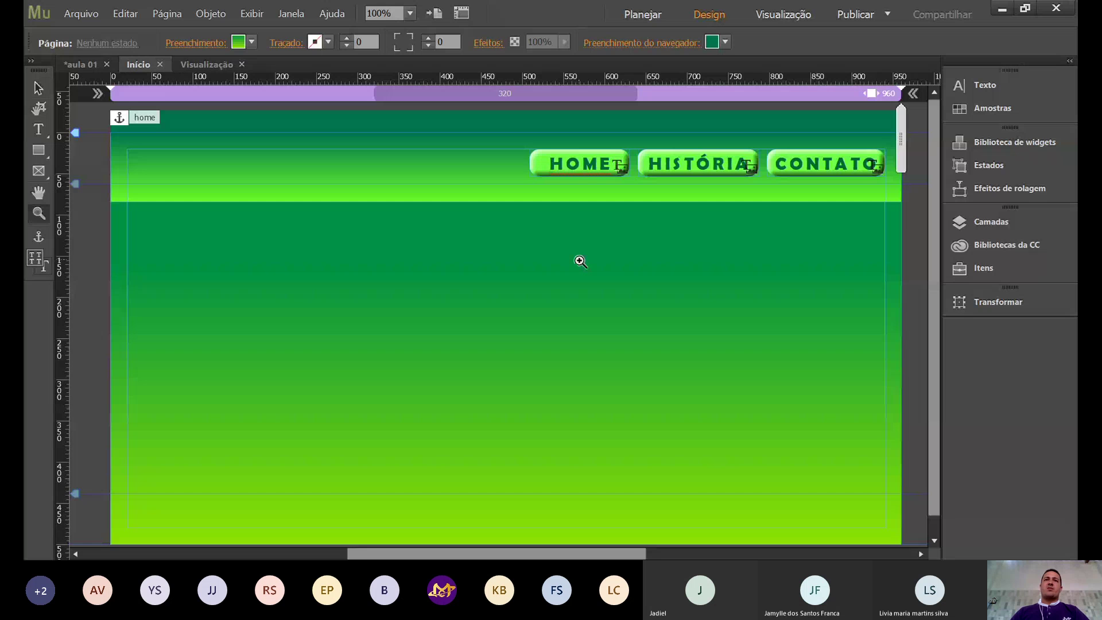
click(595, 179)
click(601, 180)
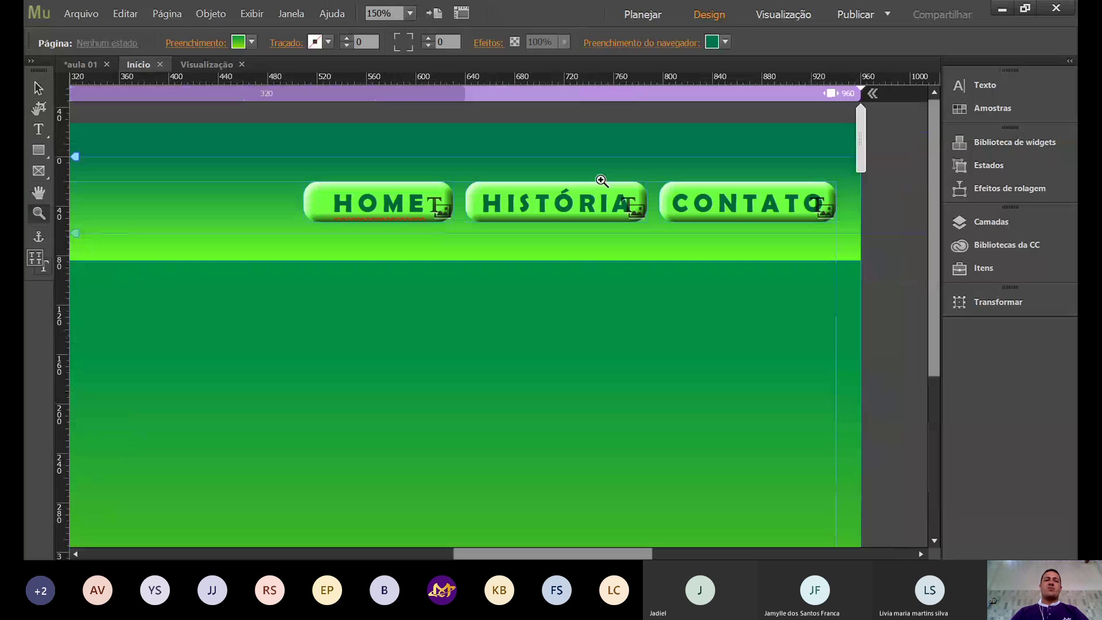
alt+click(586, 205)
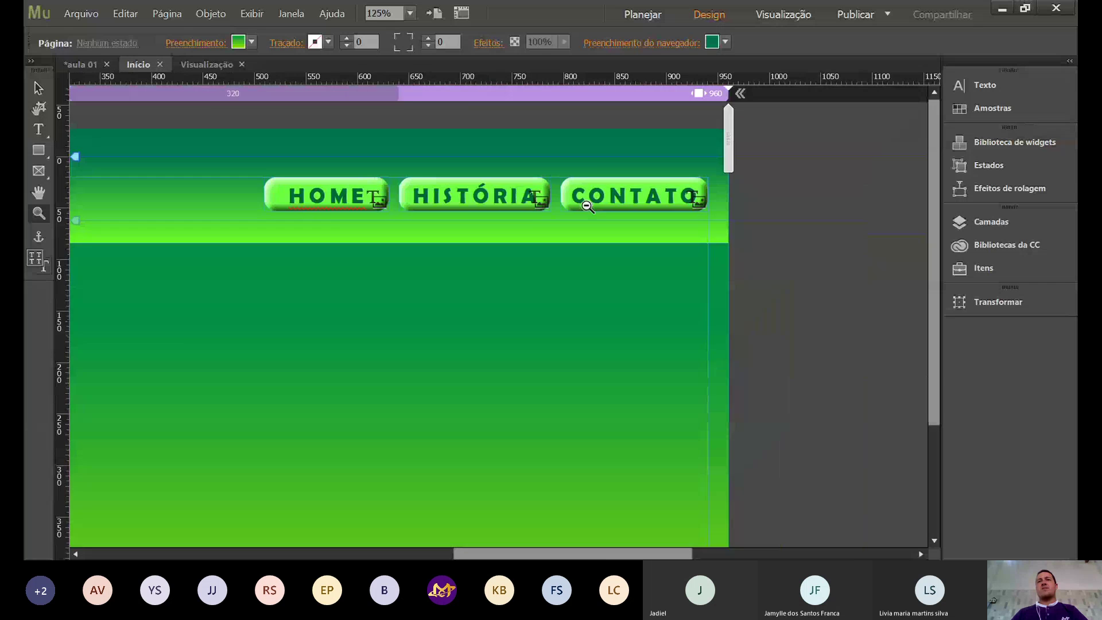
alt+click(587, 206)
alt+click(305, 197)
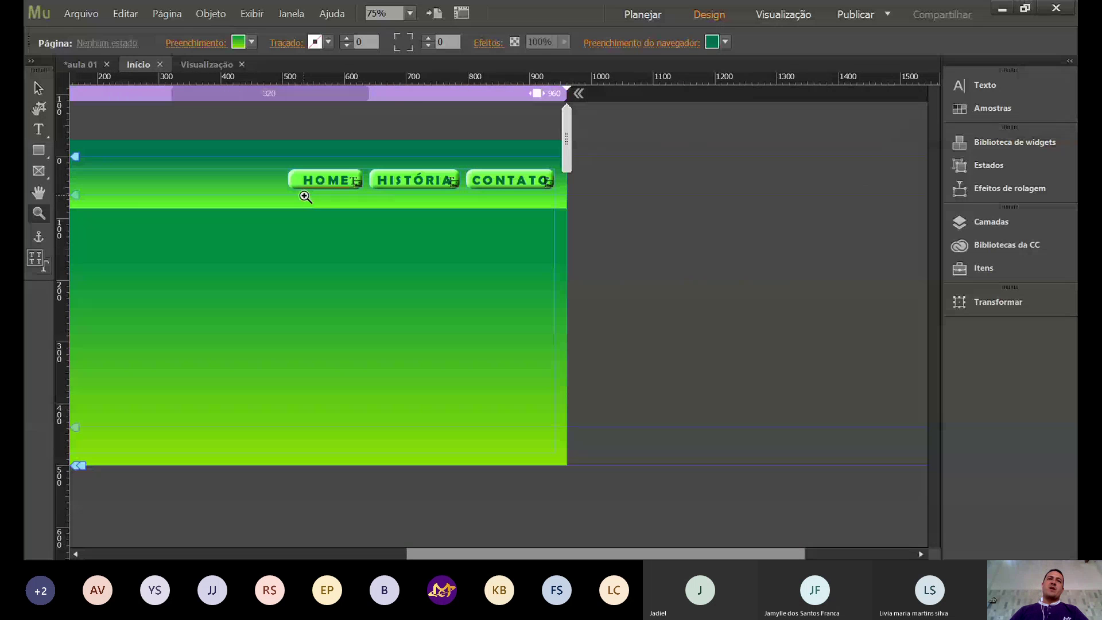
key(v)
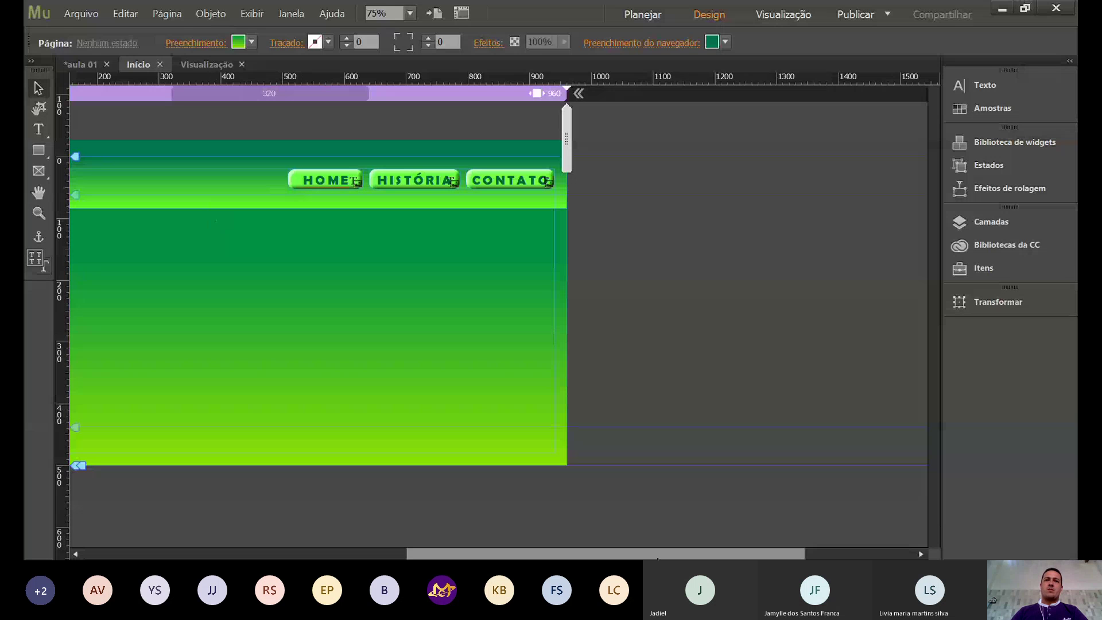
drag(658, 557, 576, 557)
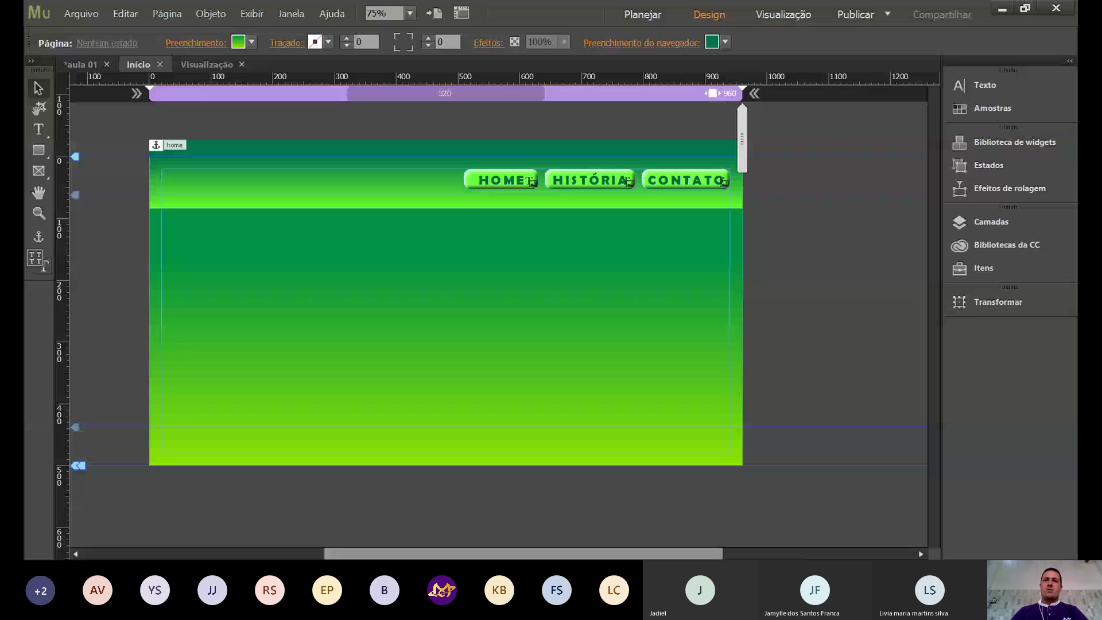
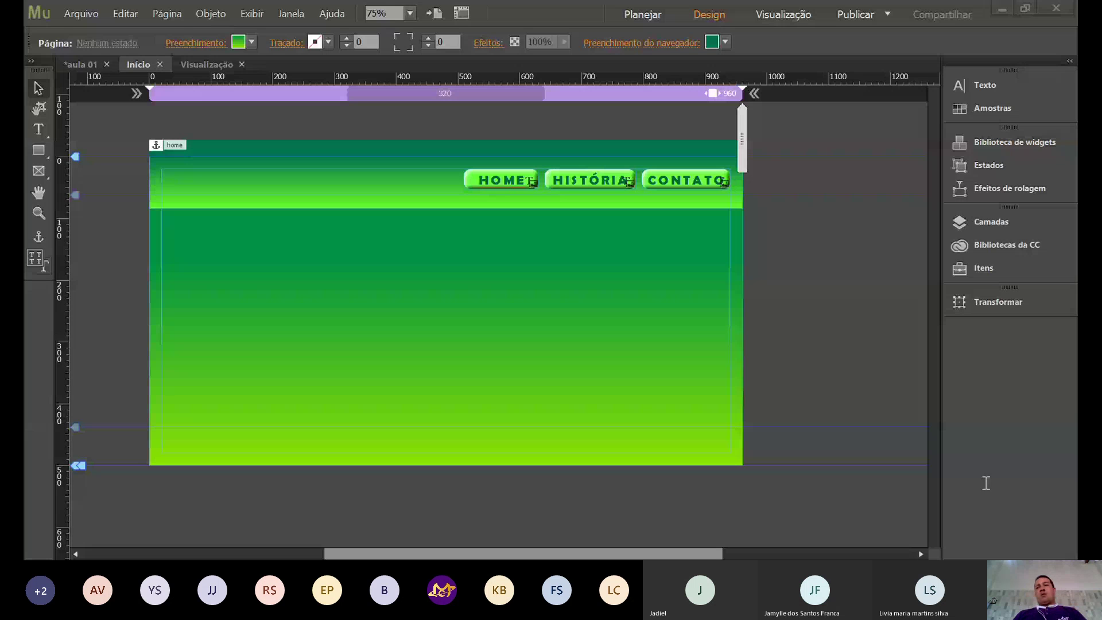
click(990, 7)
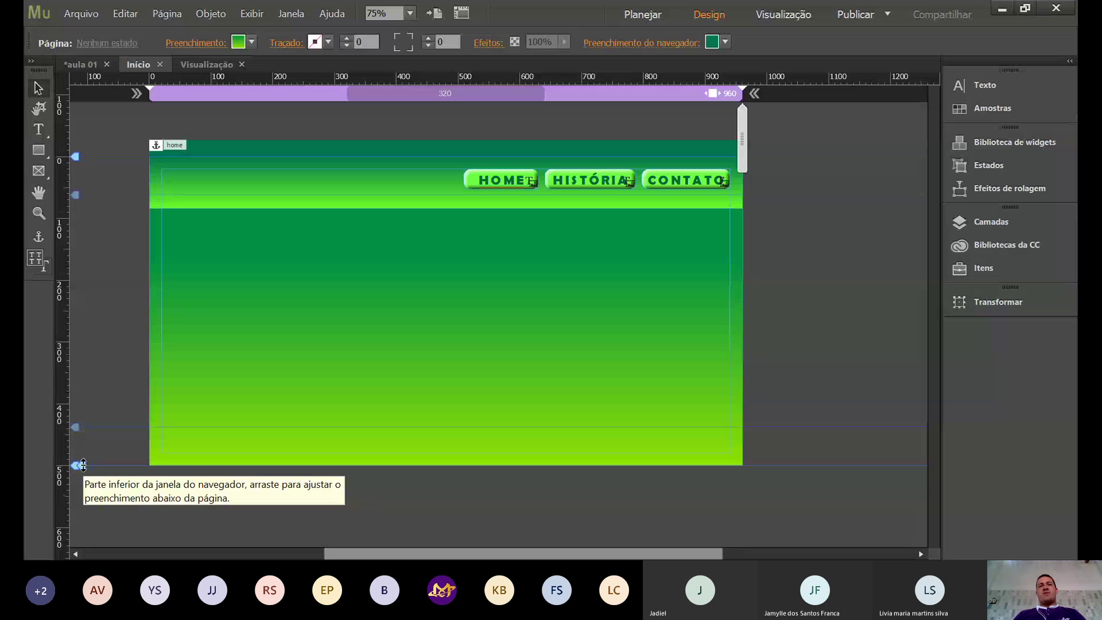
drag(81, 465, 74, 504)
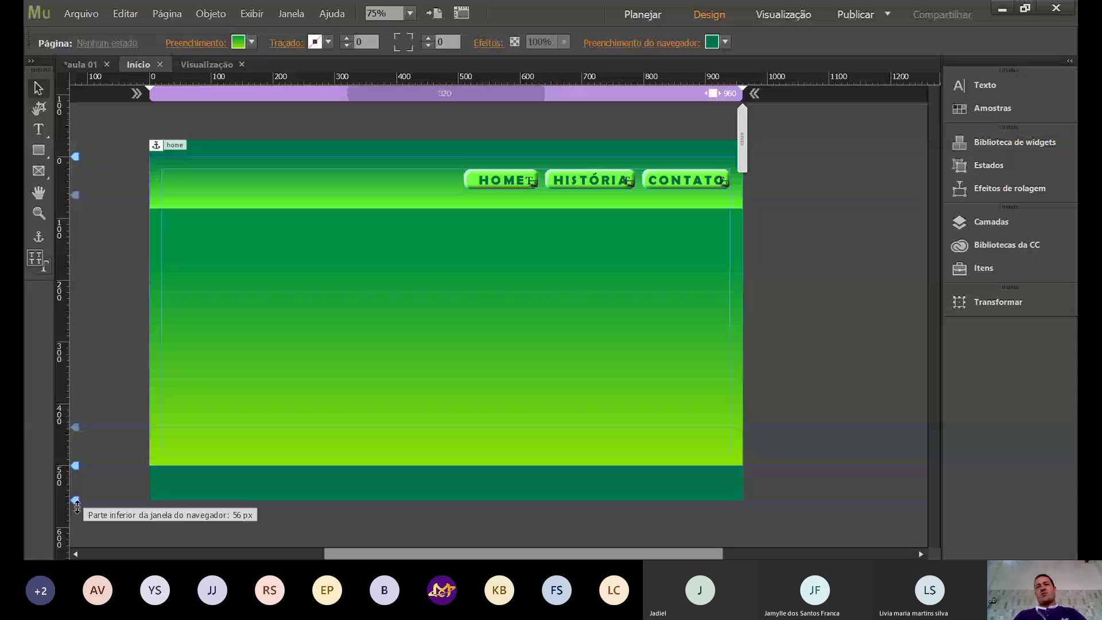
drag(77, 505, 83, 517)
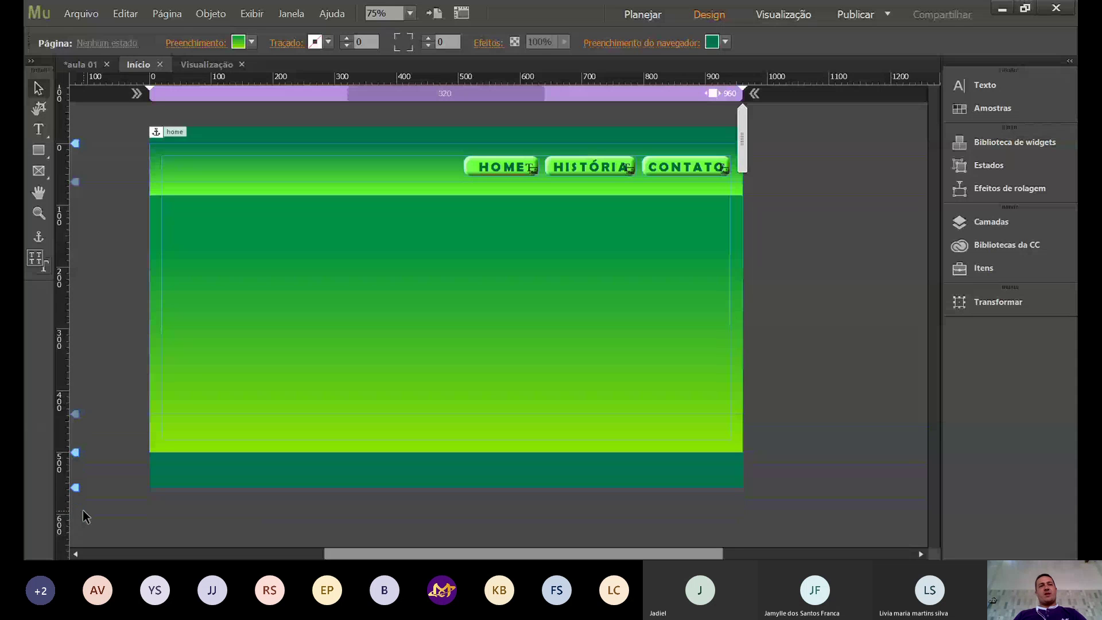
key(ctrl+z)
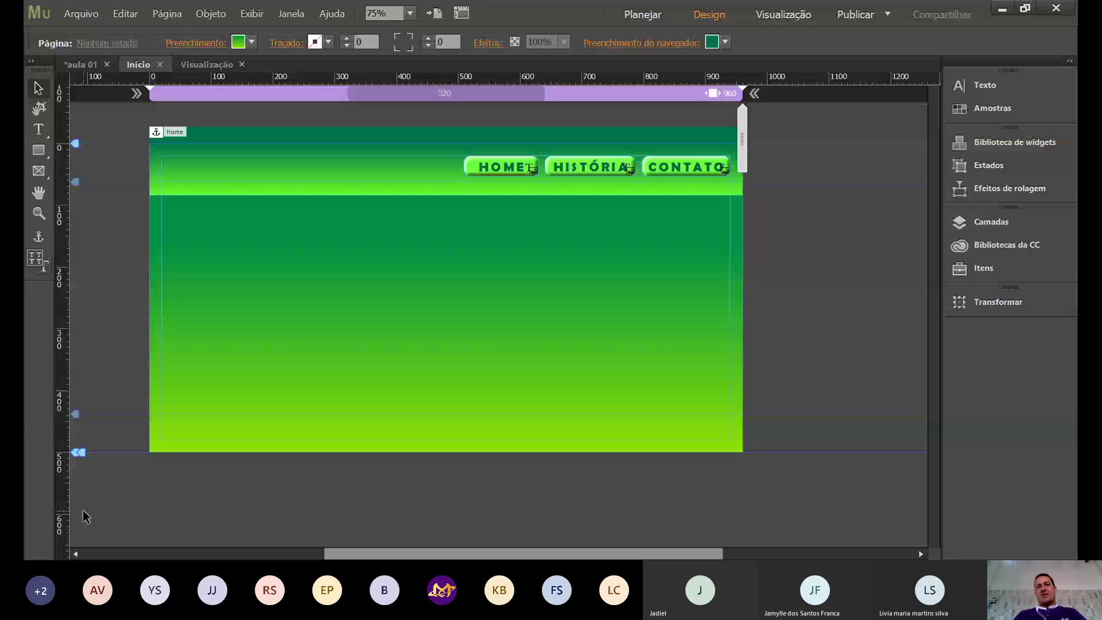
Lengthen the Início page by lowering its bottom guide to about 780 px.
mouse_move(77, 452)
mouse_down()
mouse_move(86, 499)
mouse_move(75, 452)
mouse_move(74, 519)
mouse_move(97, 478)
mouse_up()
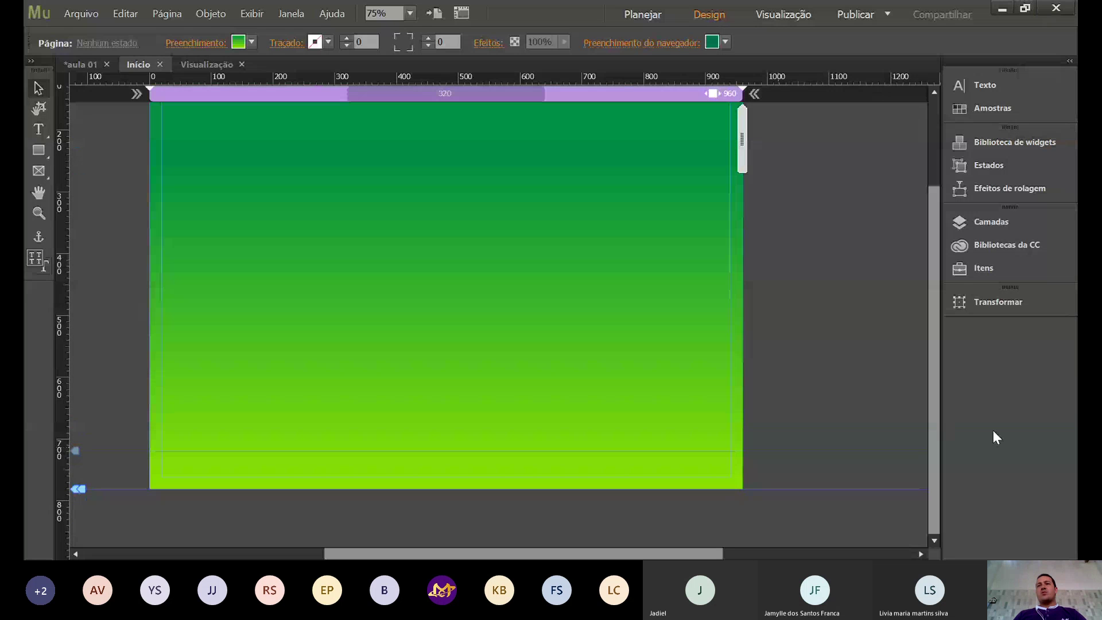
scroll(932, 446, up, 5)
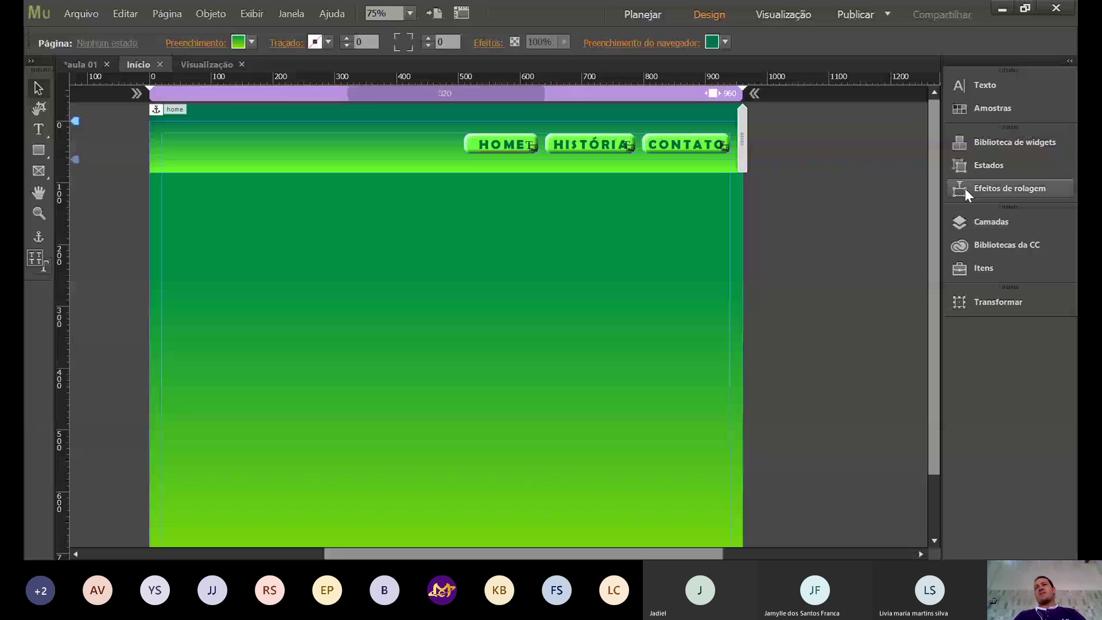
Examine the Básico, Em branco, Miniaturas, Negatoscópio and Tela cheia slideshow widgets in the widget library.
click(1002, 142)
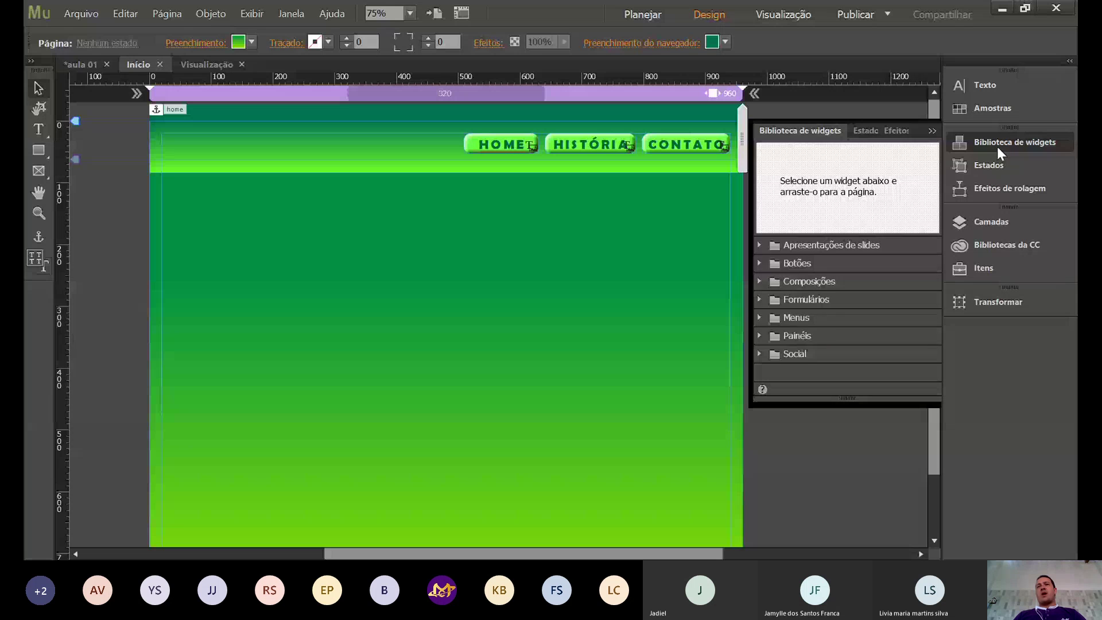
click(759, 244)
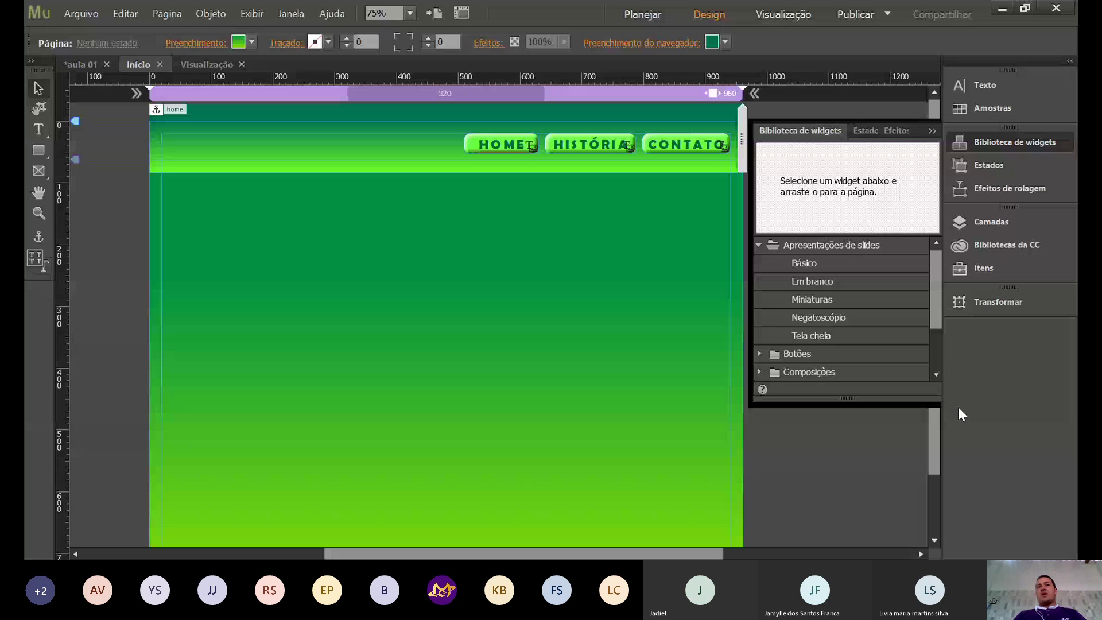
click(820, 339)
click(804, 263)
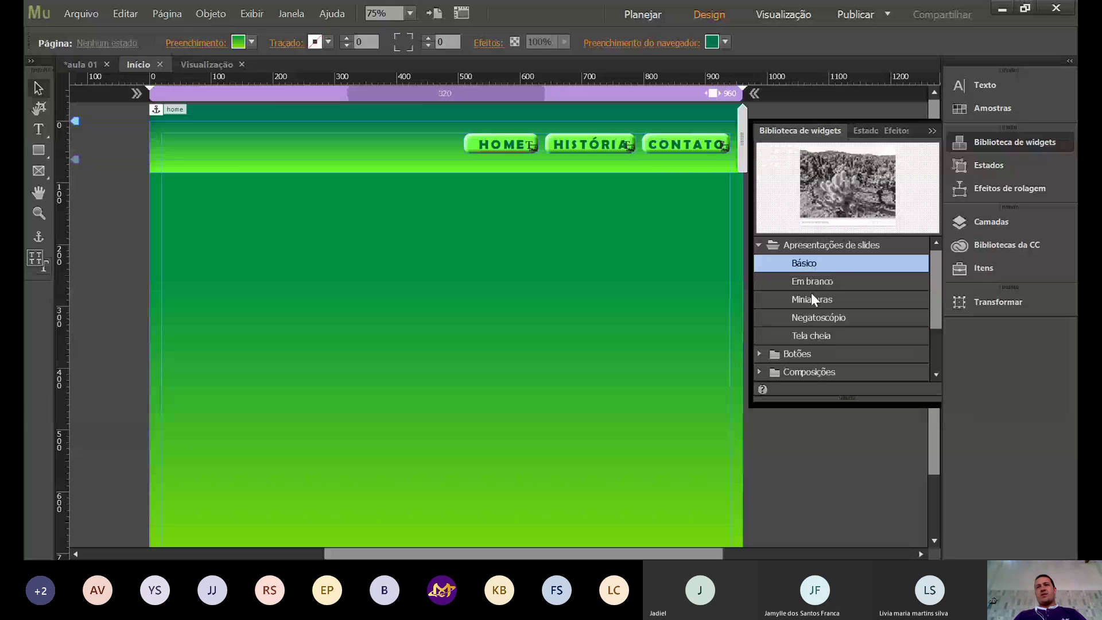
click(815, 279)
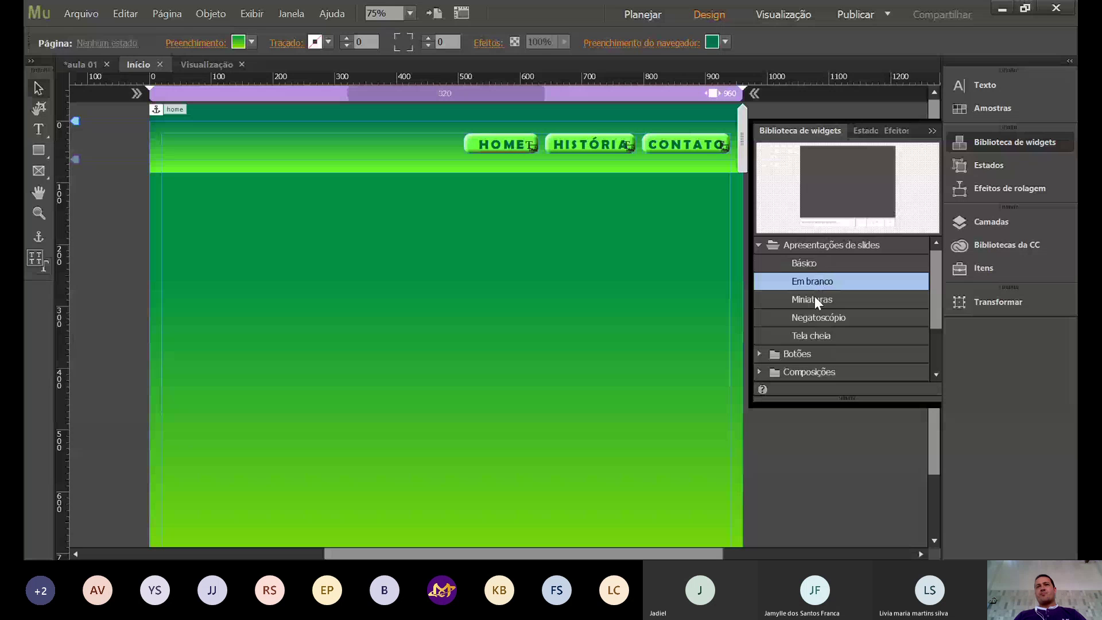
click(814, 297)
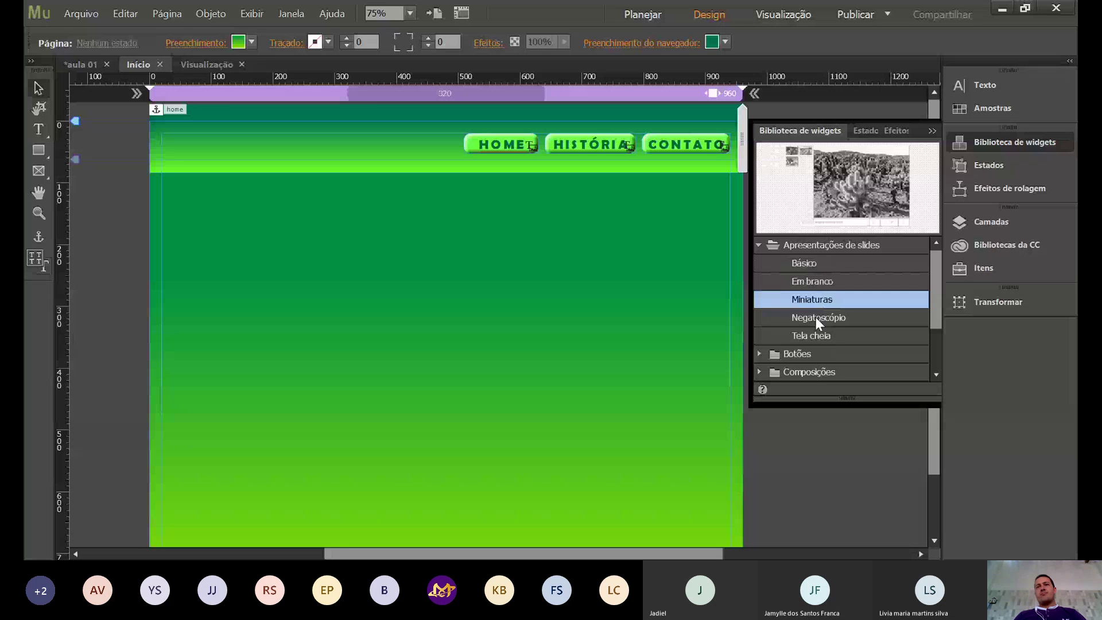
click(815, 317)
click(812, 335)
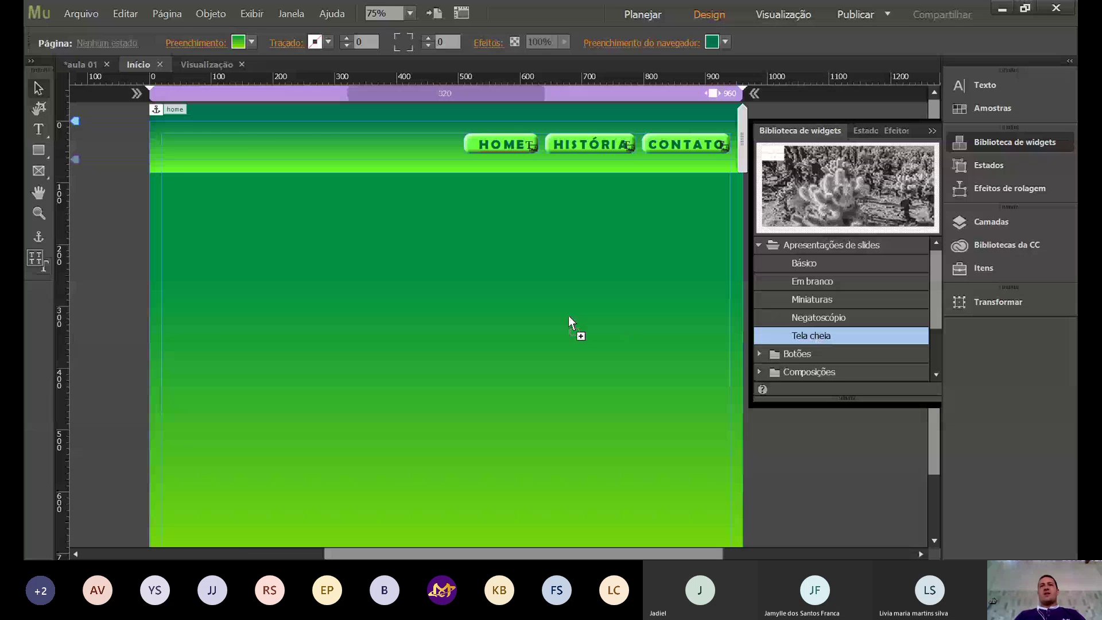
Place a Tela cheia slideshow on the Início page and load restaurant and food images from the Downloads folder into it.
drag(568, 315, 569, 315)
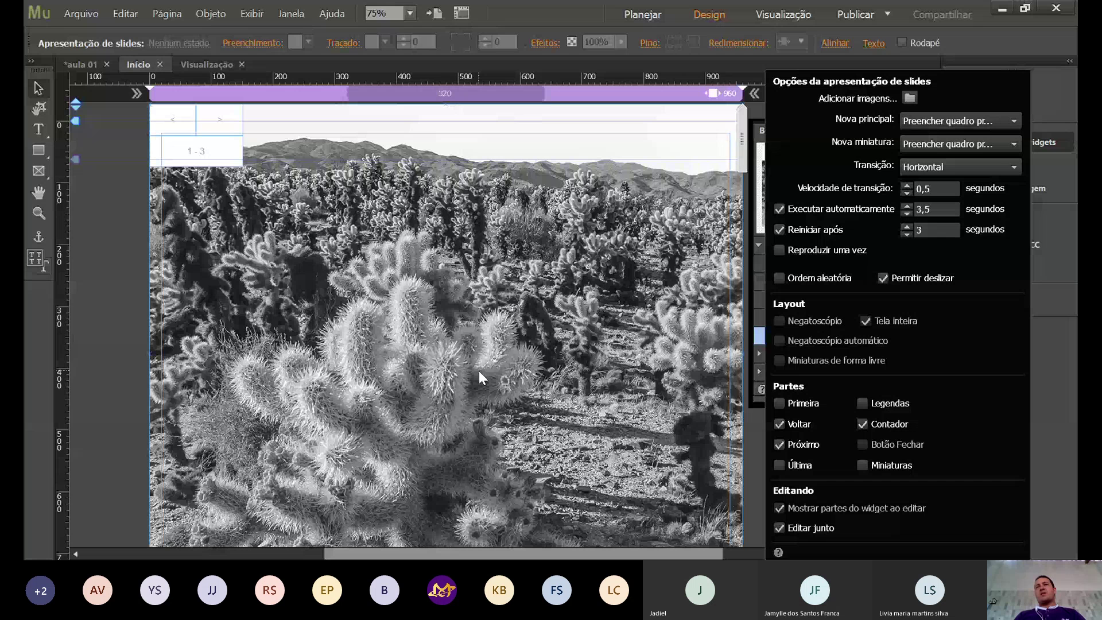
click(909, 98)
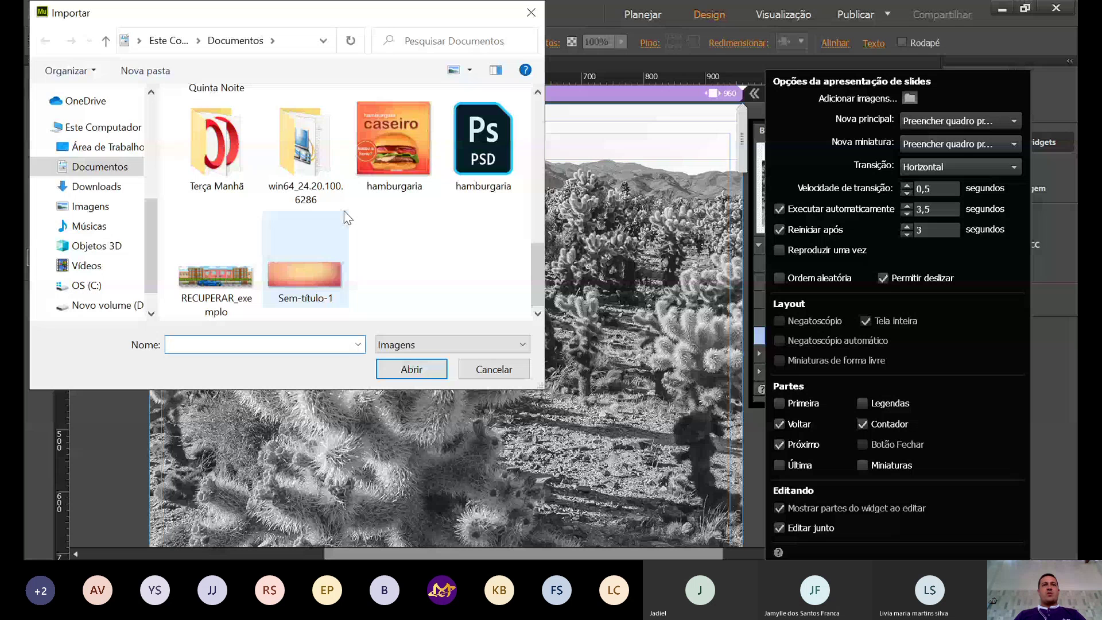
click(97, 186)
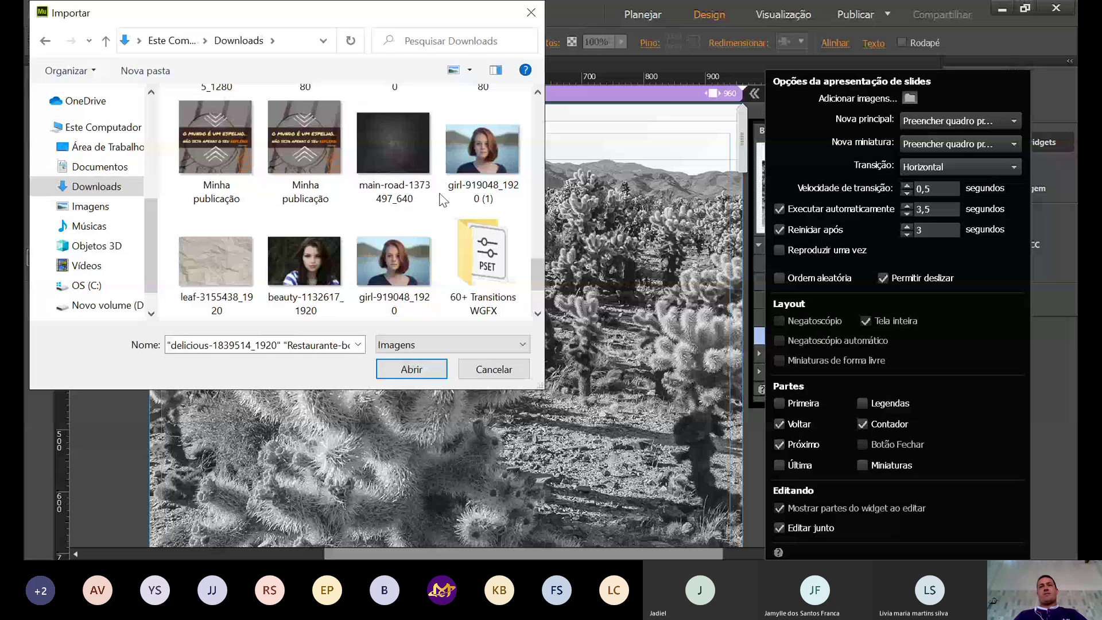
key(Return)
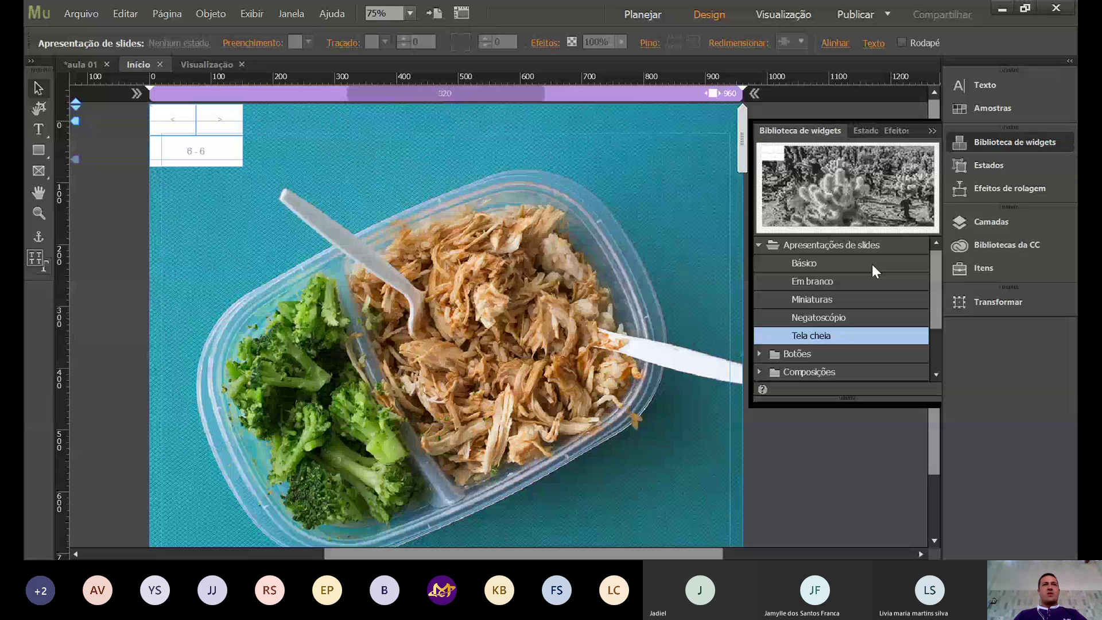
Remove the full-screen slideshow from the Início page.
click(635, 303)
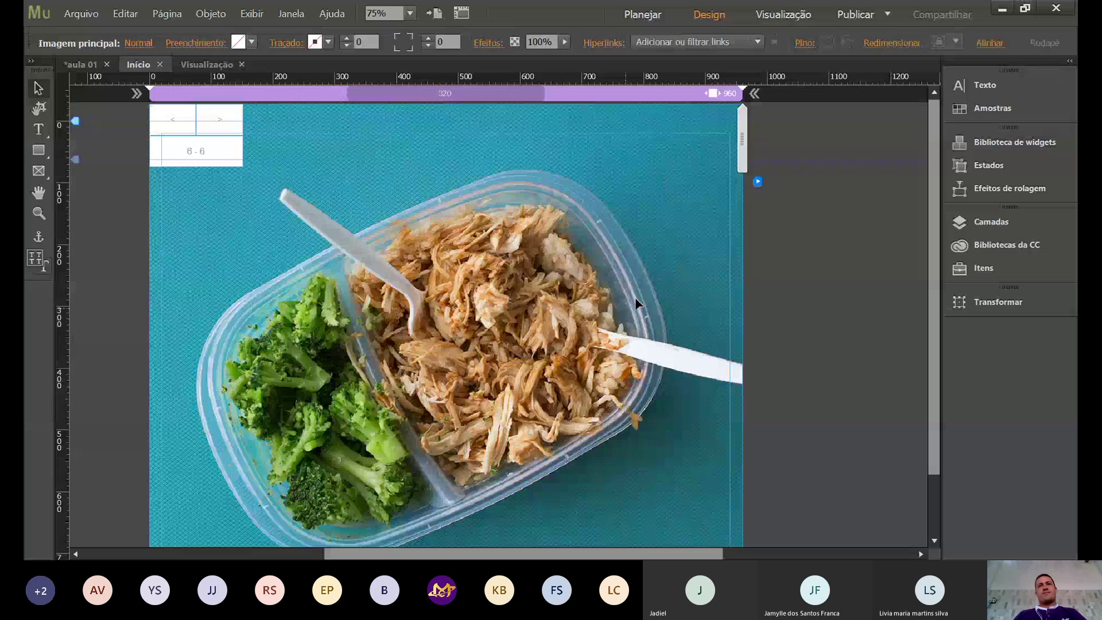
click(265, 314)
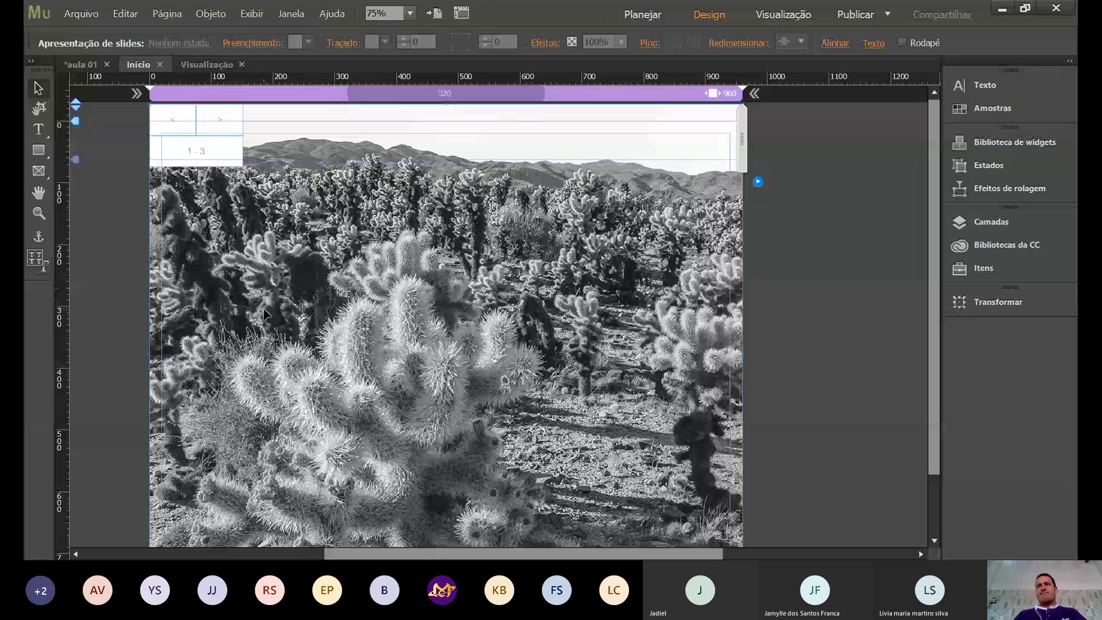
click(758, 181)
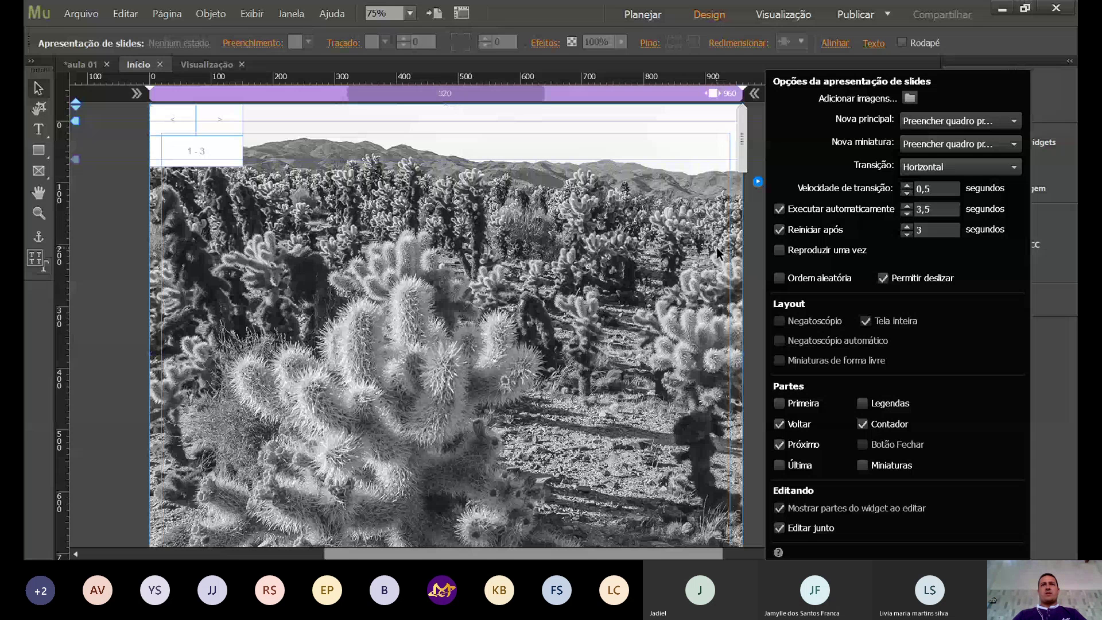
click(447, 287)
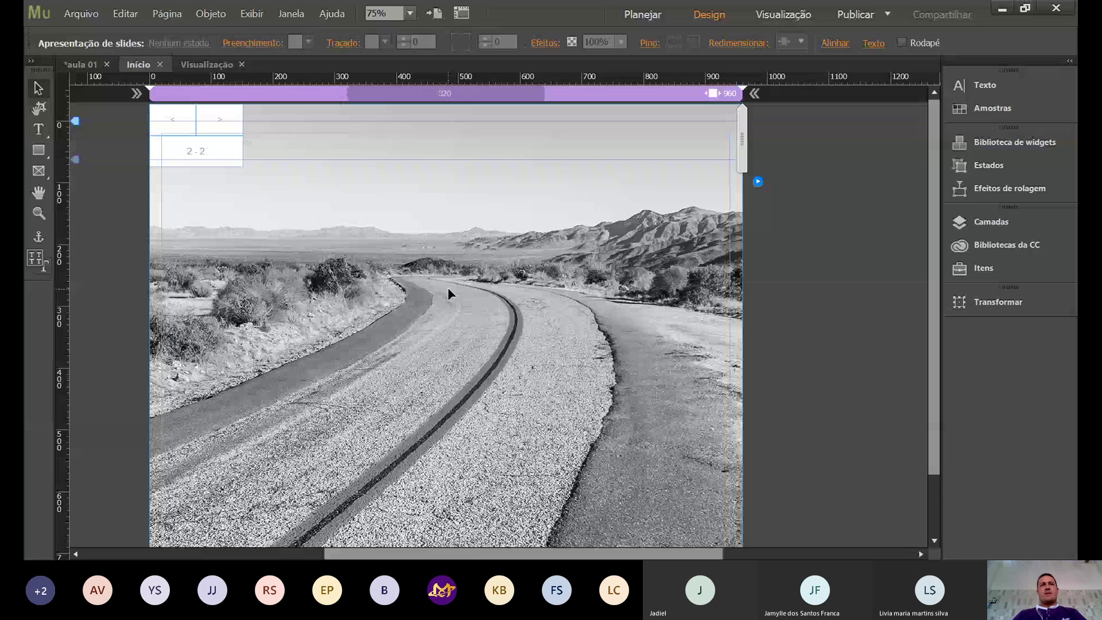
click(80, 429)
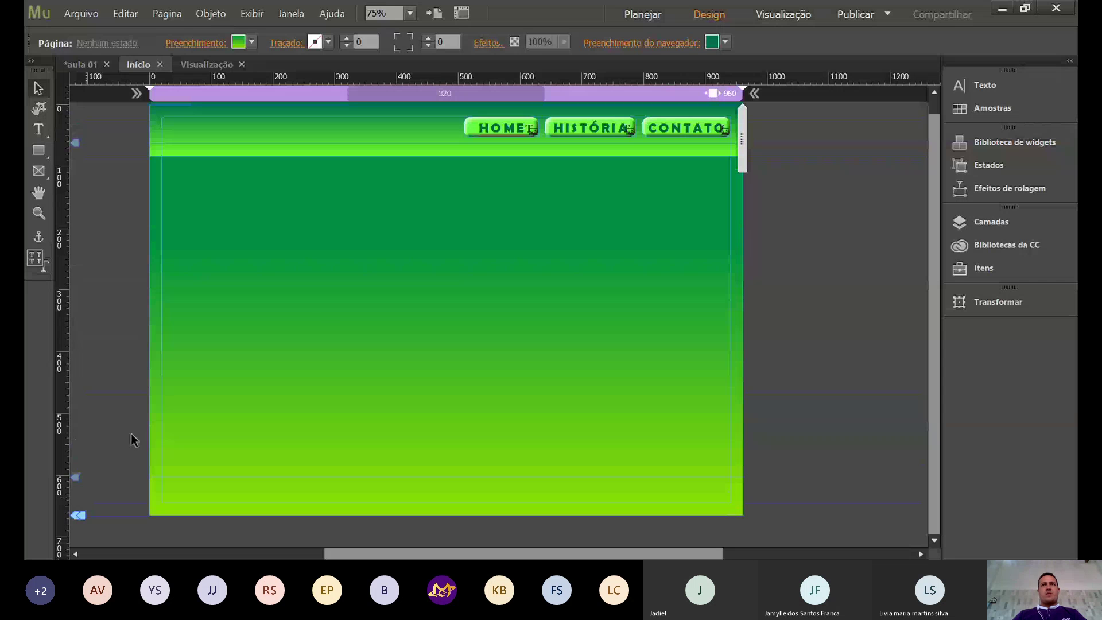
Place a Básico slideshow directly below the menu header and widen its main image to nearly the full page width.
click(1000, 142)
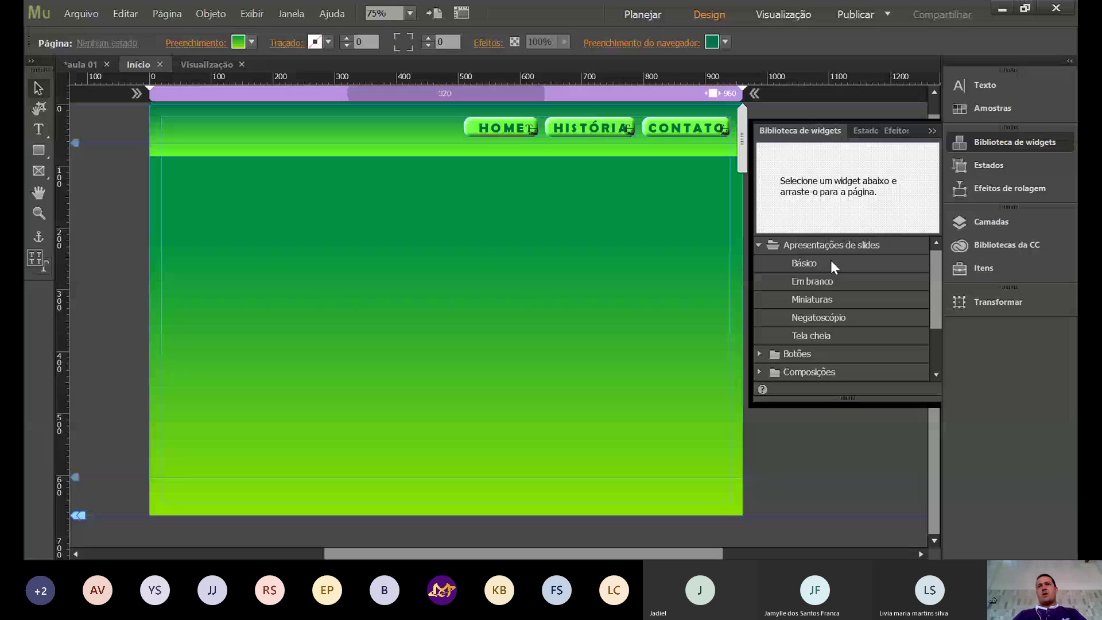
click(819, 277)
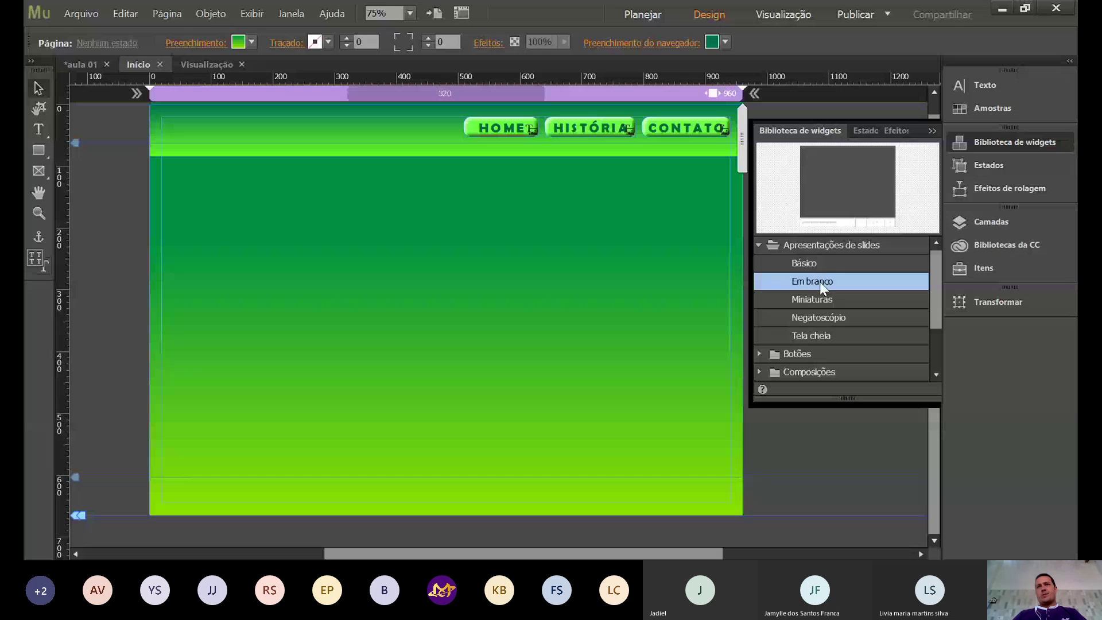
click(817, 266)
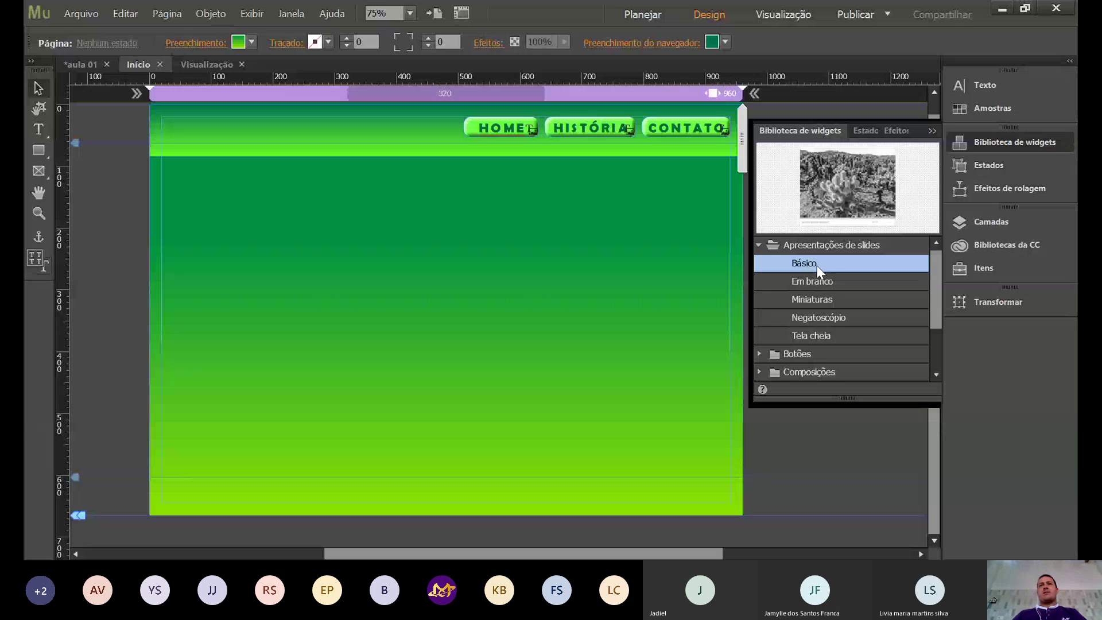
drag(817, 265, 477, 262)
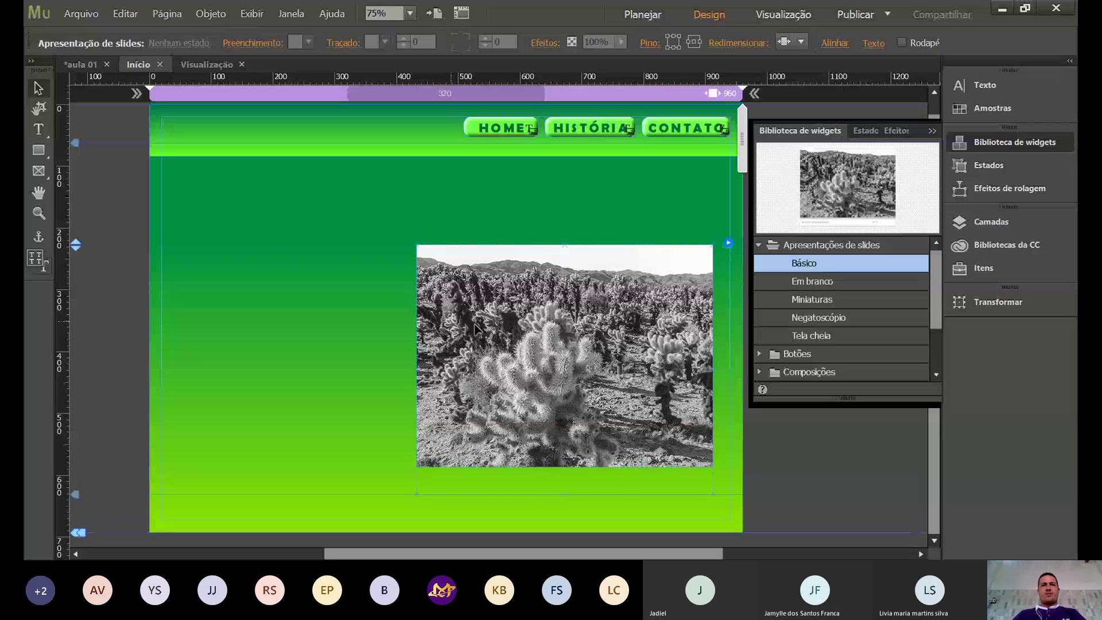
drag(440, 367, 338, 278)
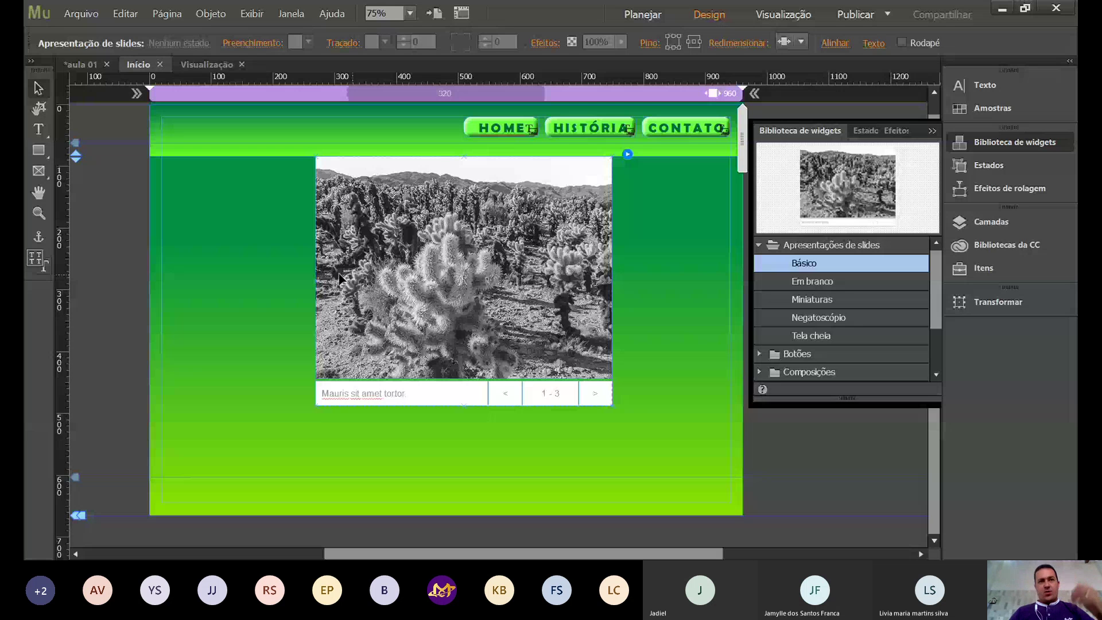
Delete the slideshow's caption and counter, and move the previous and next buttons onto the lower middle of the image.
click(432, 400)
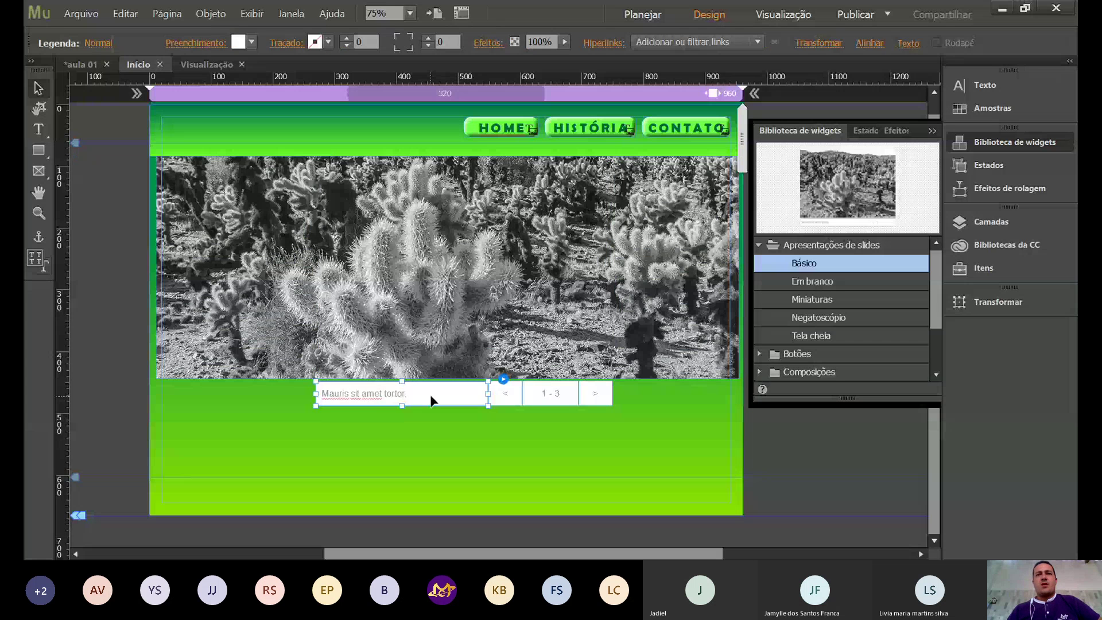
key(Delete)
click(557, 400)
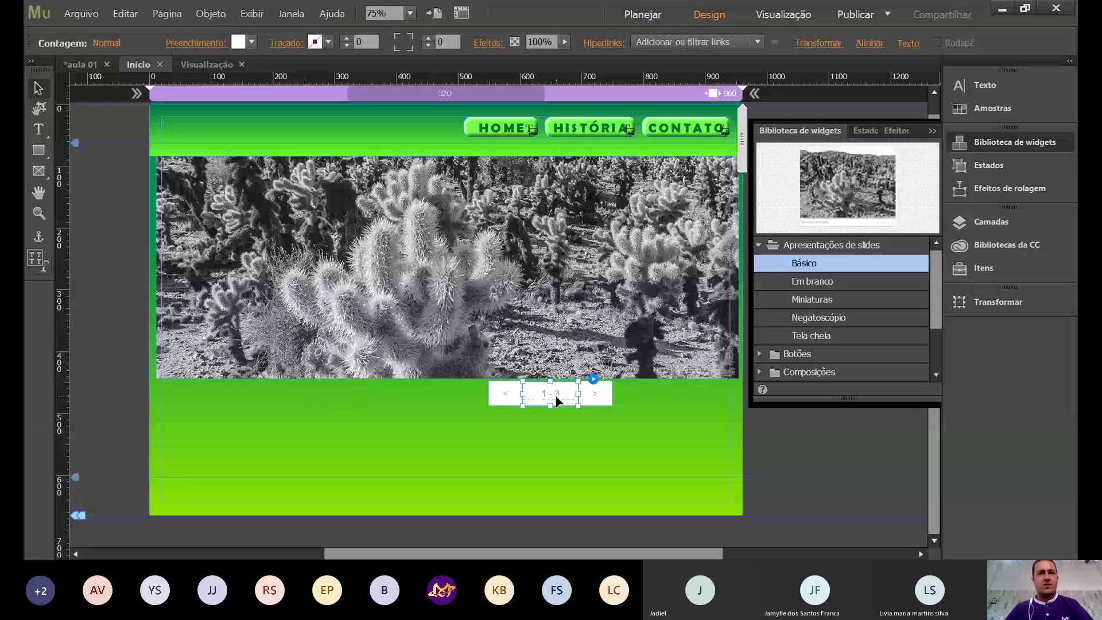
key(Delete)
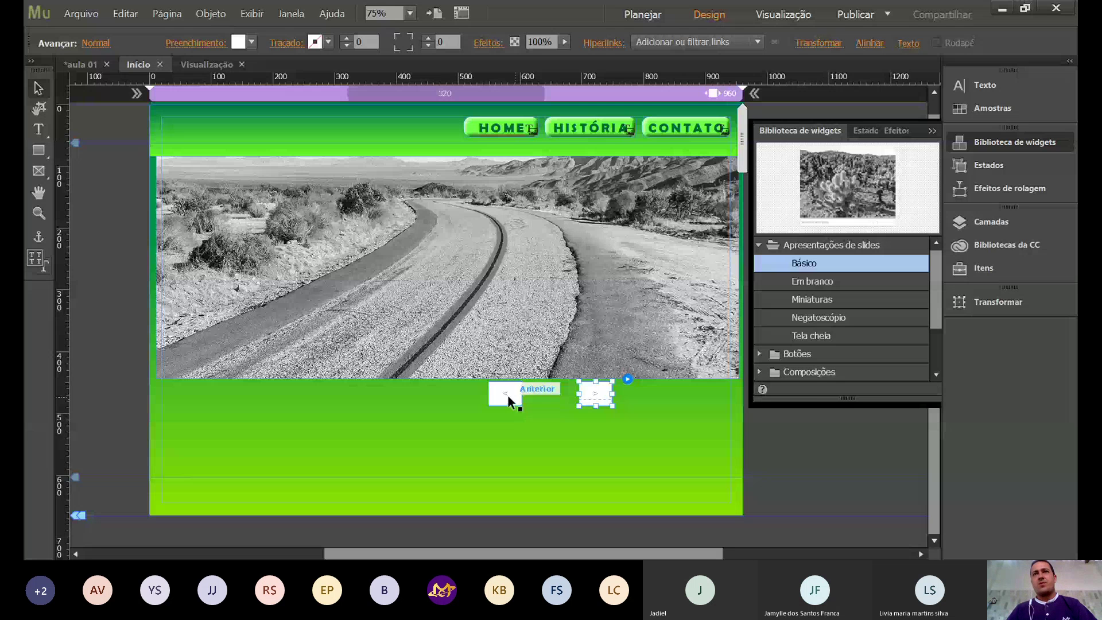
Add the Restaurante-boca-cheia banner and the vegetable-skewer, food, salad, salmon and delicious photos from Downloads to the slideshow.
click(732, 258)
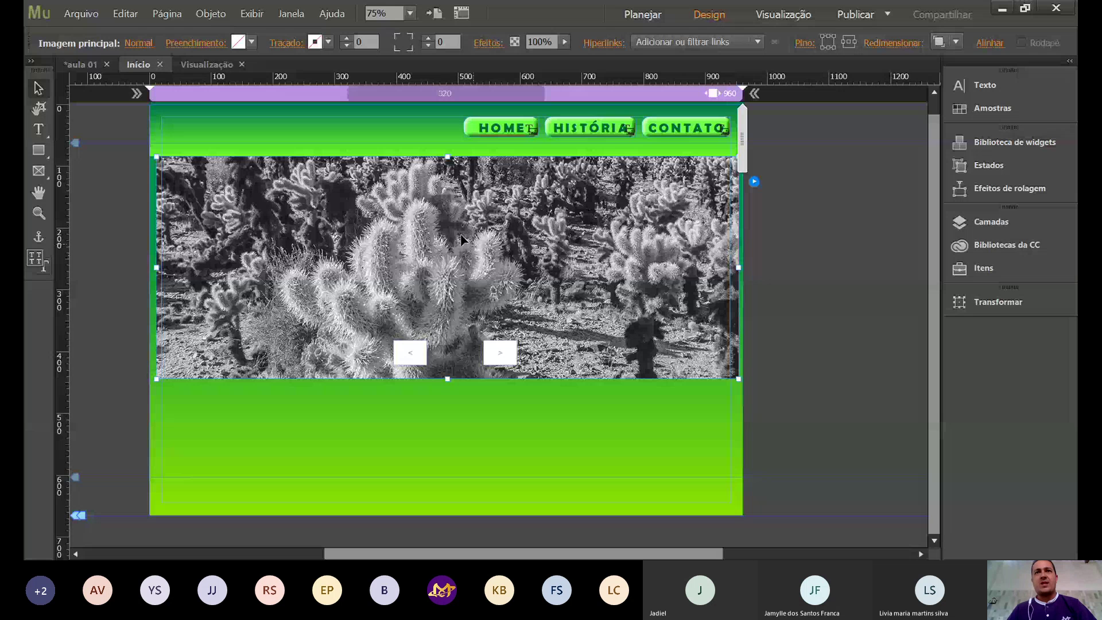
click(756, 187)
click(905, 98)
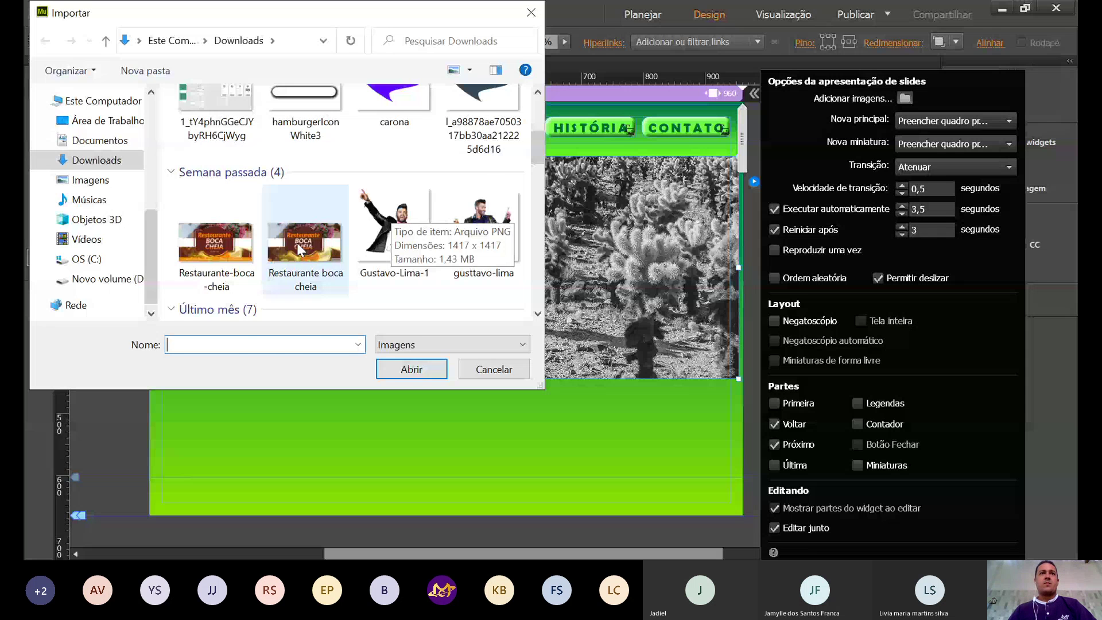
scroll(298, 243, down, 3)
ctrl+click(215, 261)
ctrl+click(304, 262)
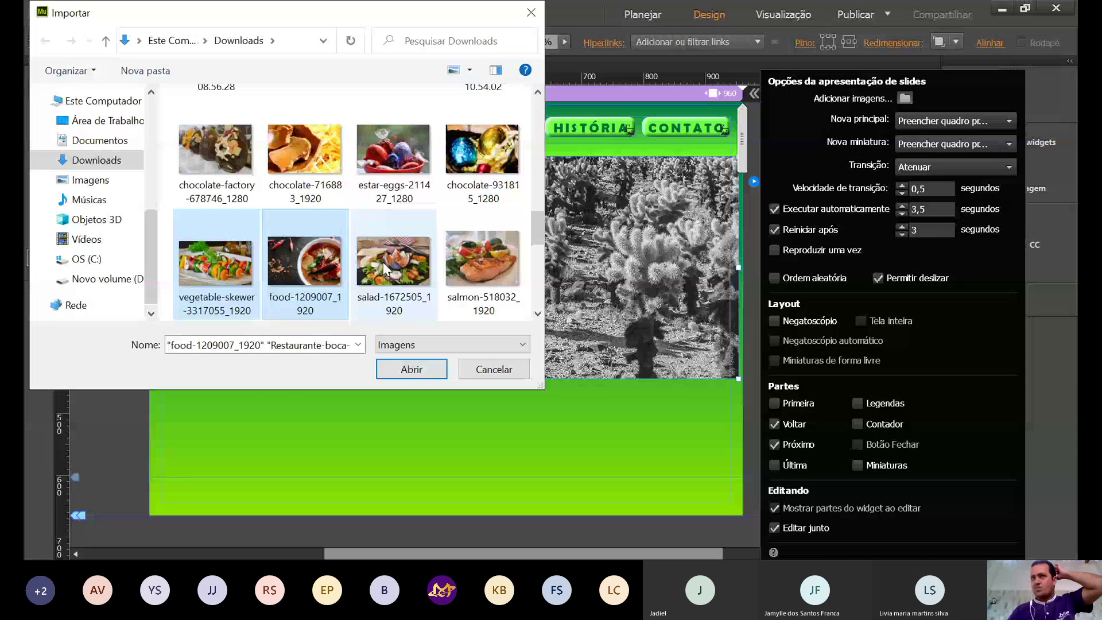
key(Return)
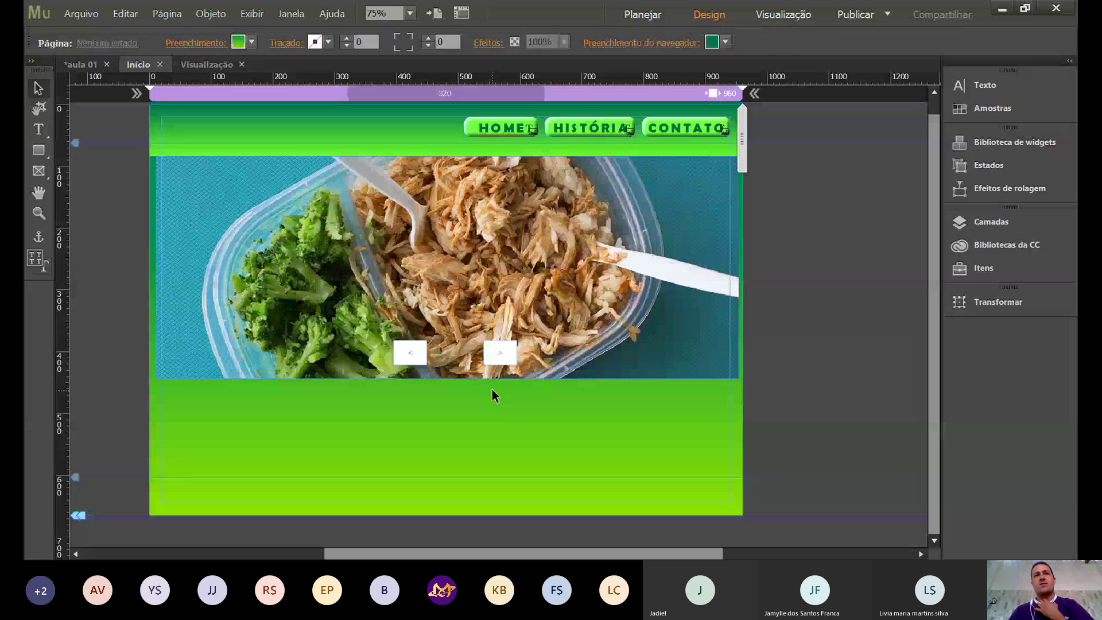
Bring up the restaurant banner slide as the selected main image and open the slideshow's options.
click(501, 350)
click(419, 352)
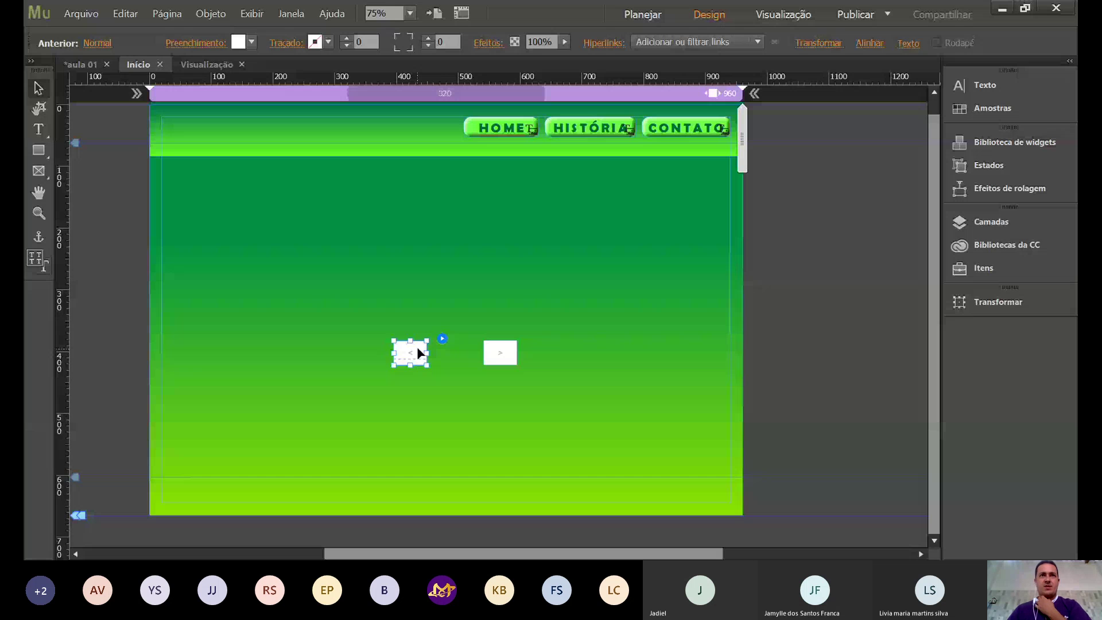
click(559, 296)
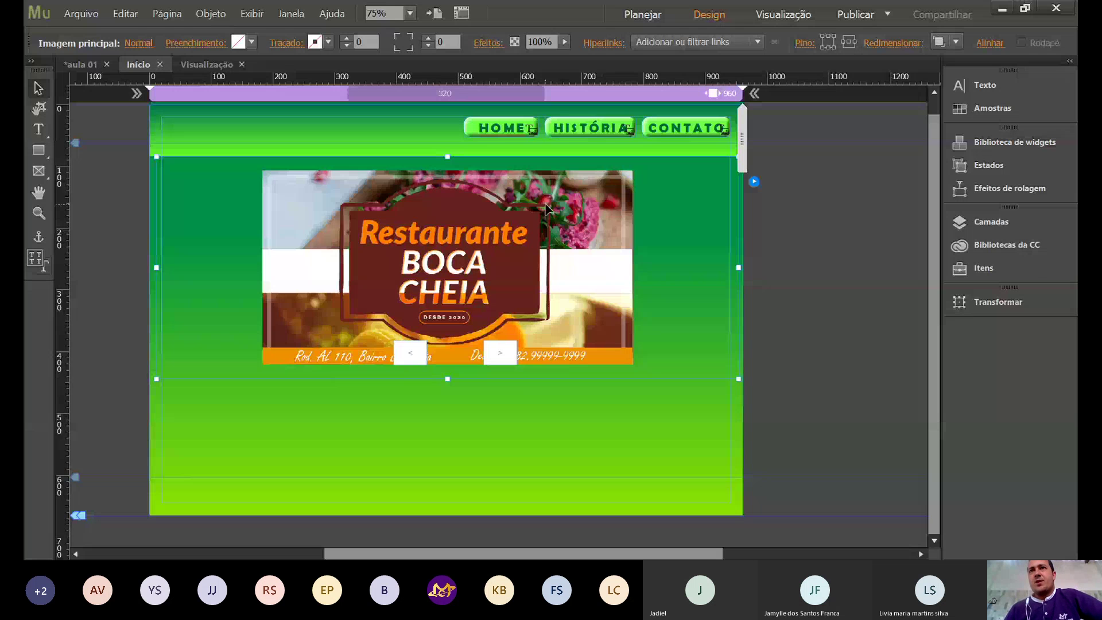
click(754, 181)
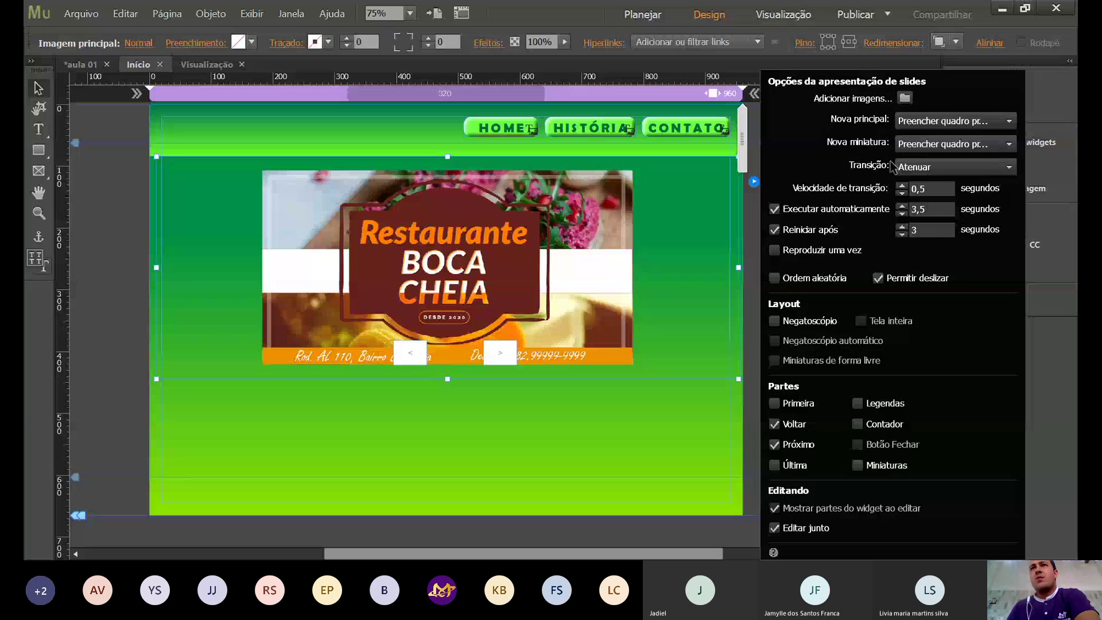
Try Ajustar conteúdo proporcionalmente for new main images, and return the setting to Preencher quadro proporcionalmente.
click(923, 125)
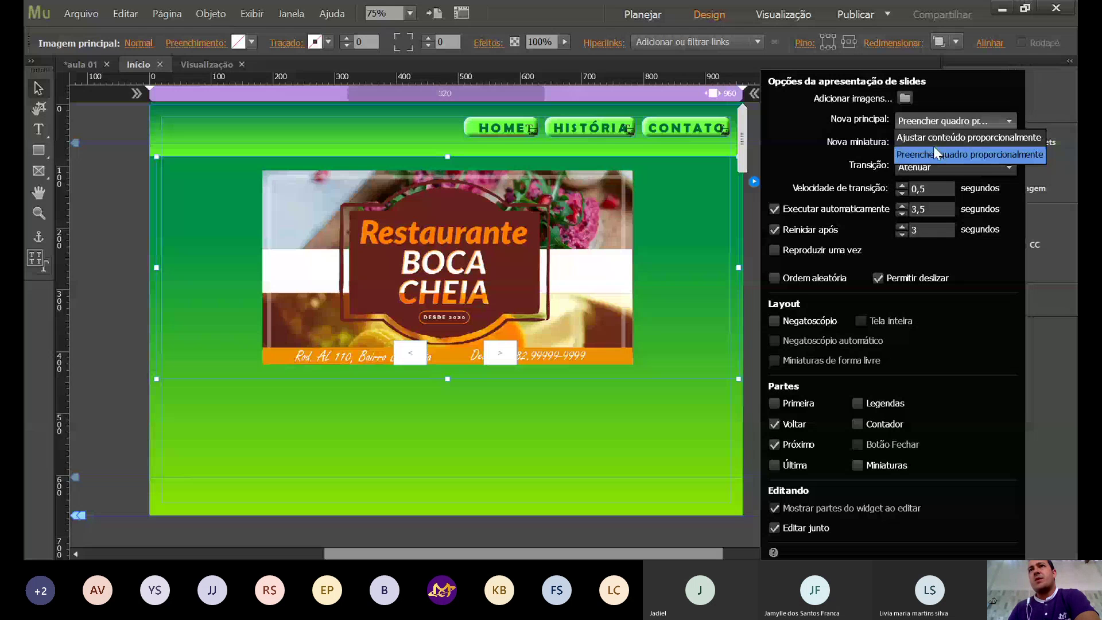
click(933, 144)
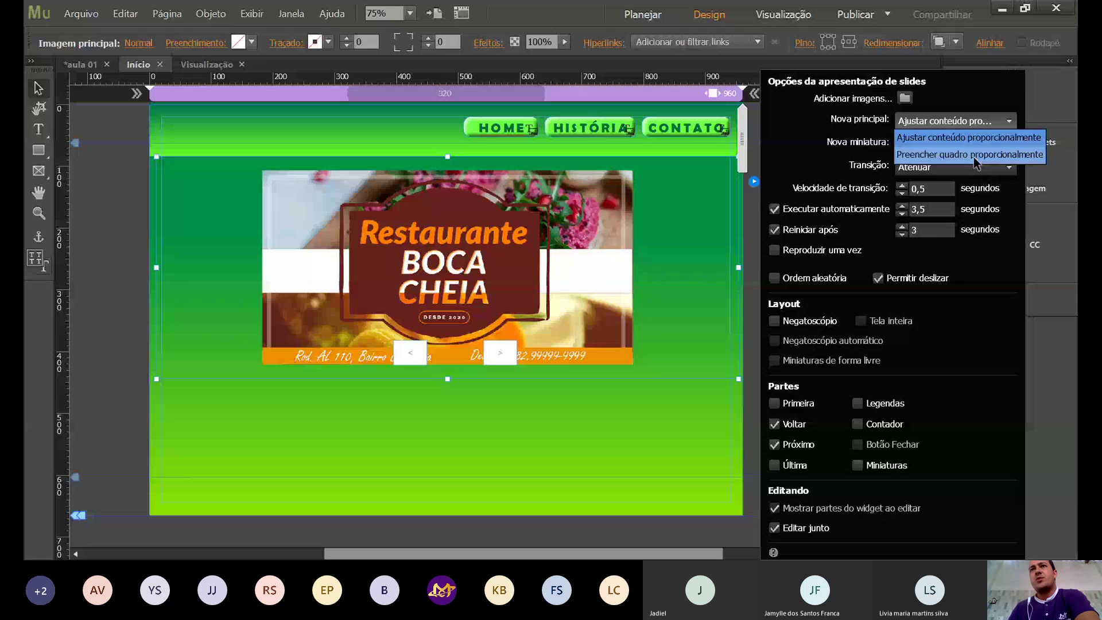
click(974, 157)
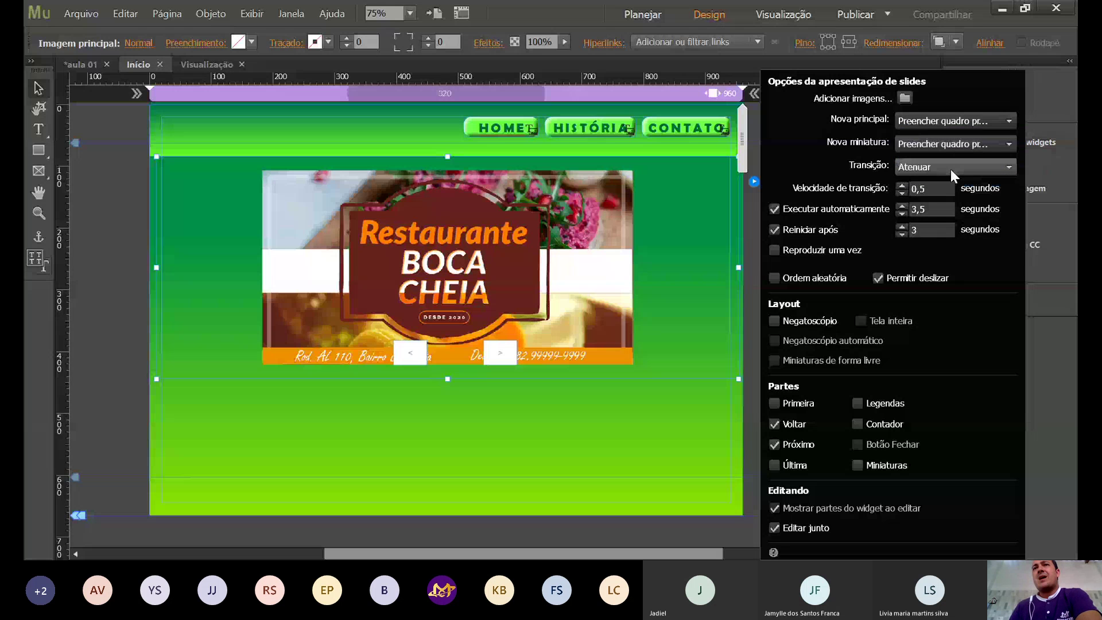
Set the slideshow's transition to Horizontal with a transition speed of 0,7 seconds.
click(950, 168)
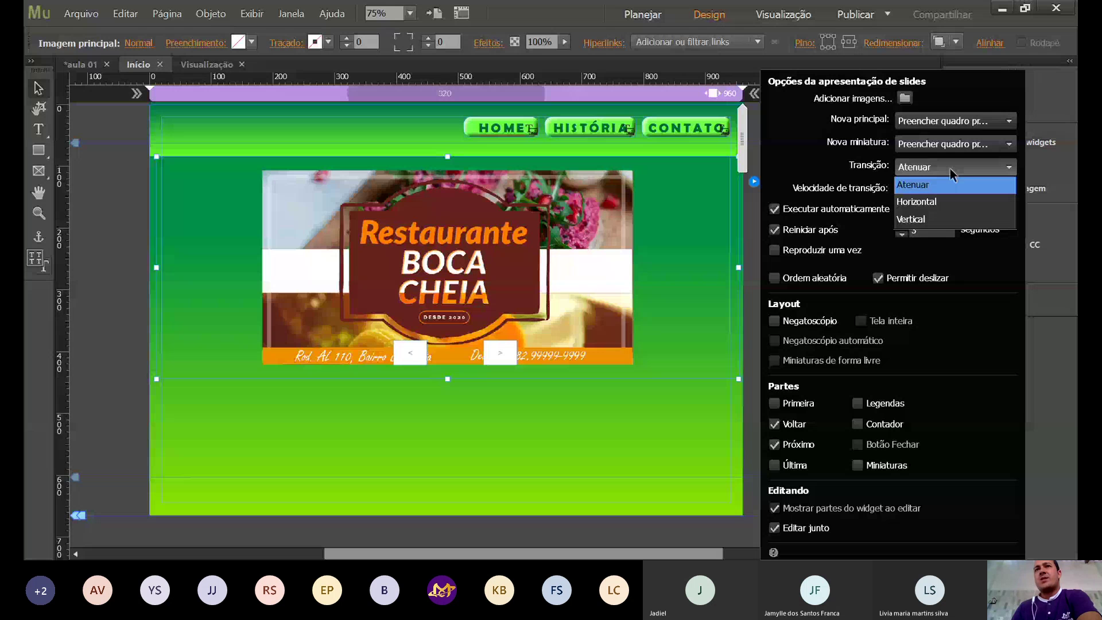
click(915, 201)
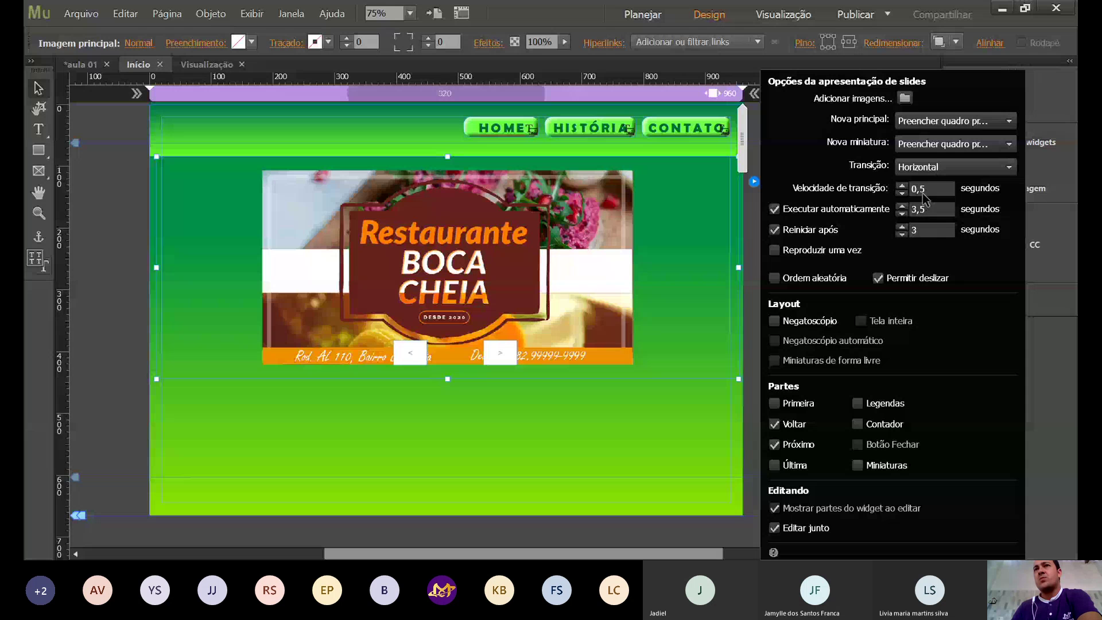
click(902, 186)
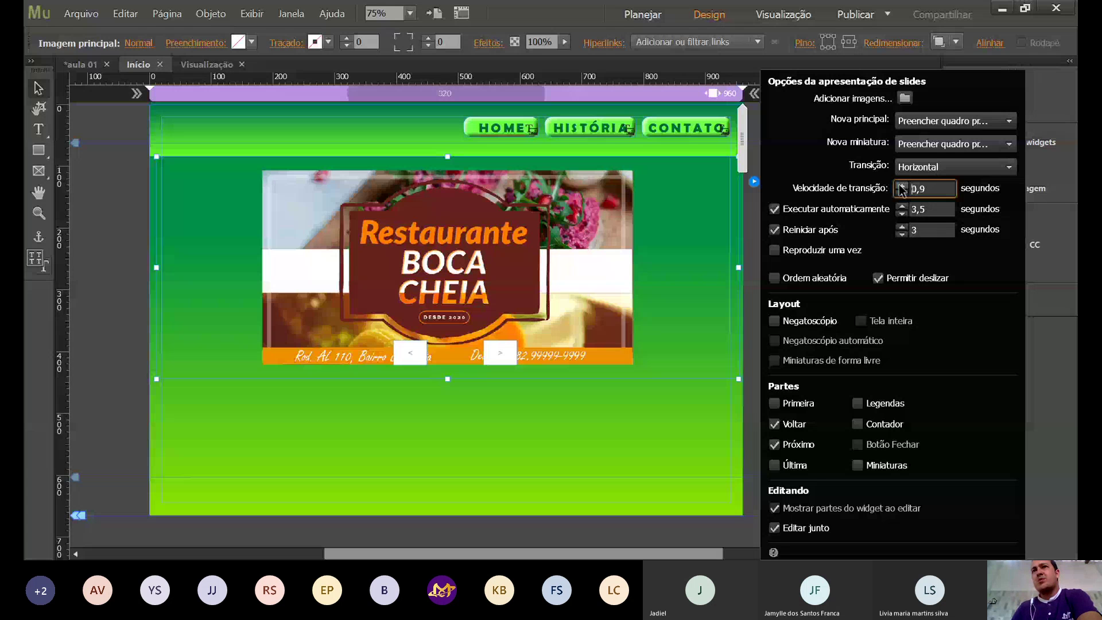
click(902, 187)
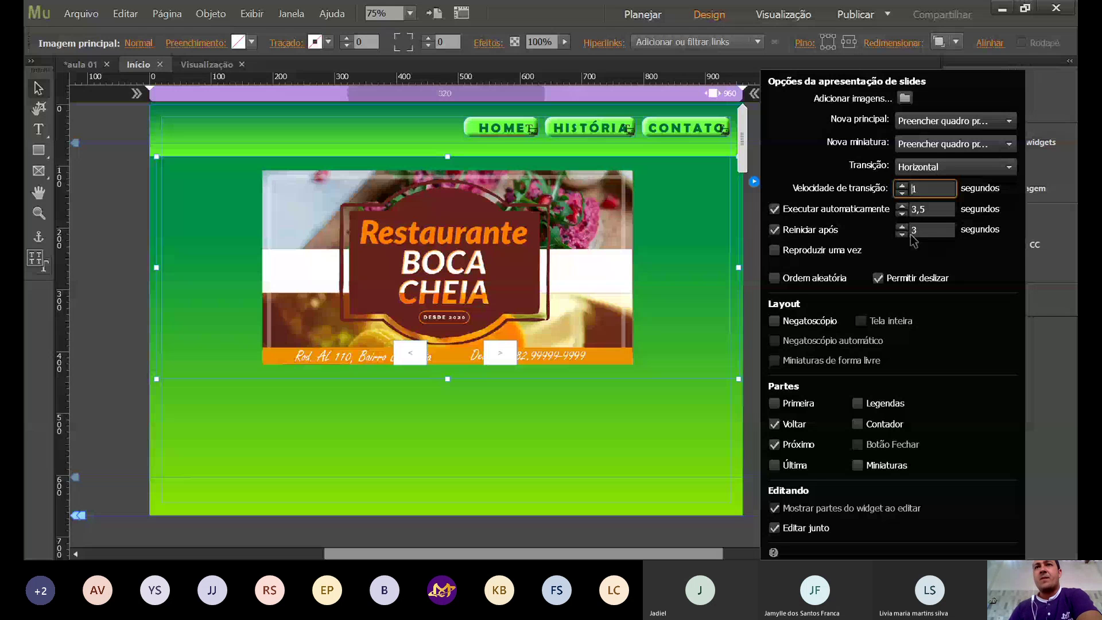
text(0,7)
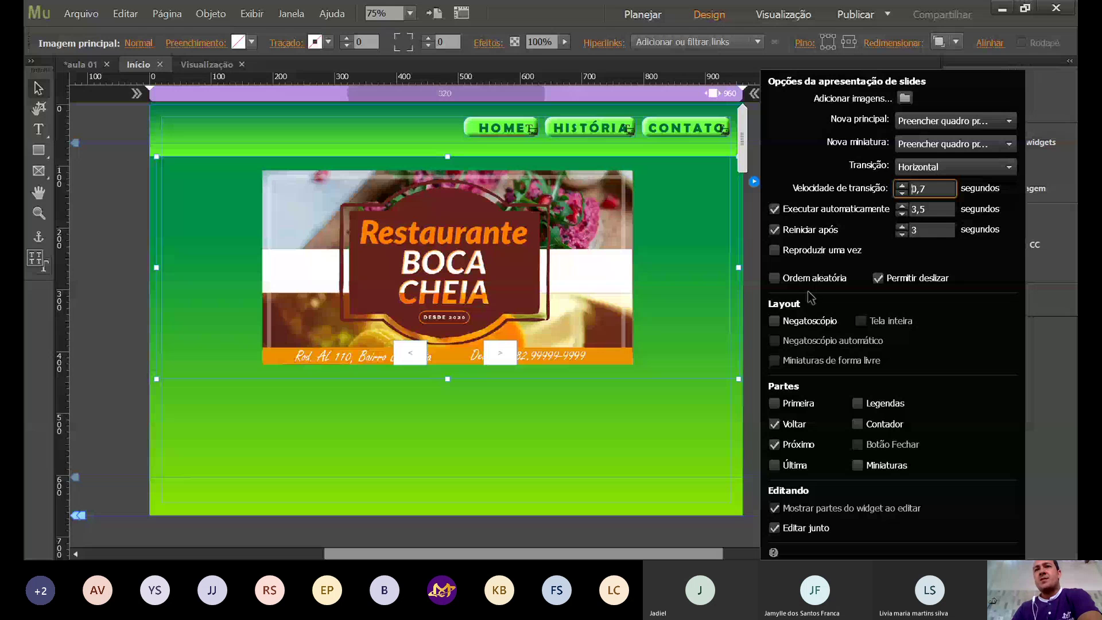
Enable the Negatoscópio and Negatoscópio automático layout options for the slideshow and try out Miniaturas de forma livre.
click(777, 322)
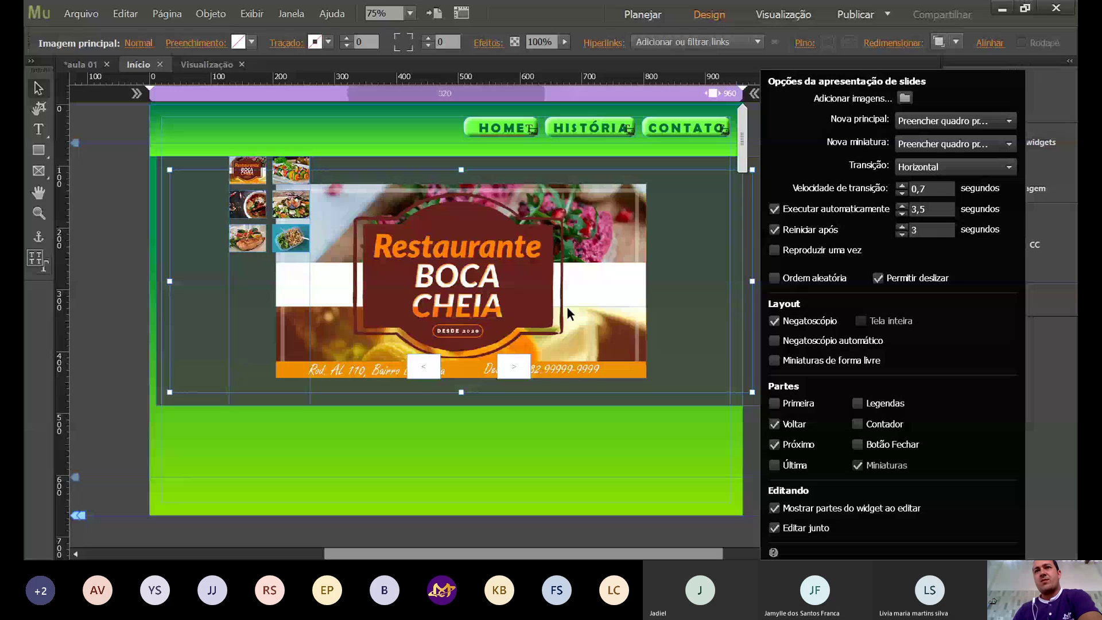
click(775, 342)
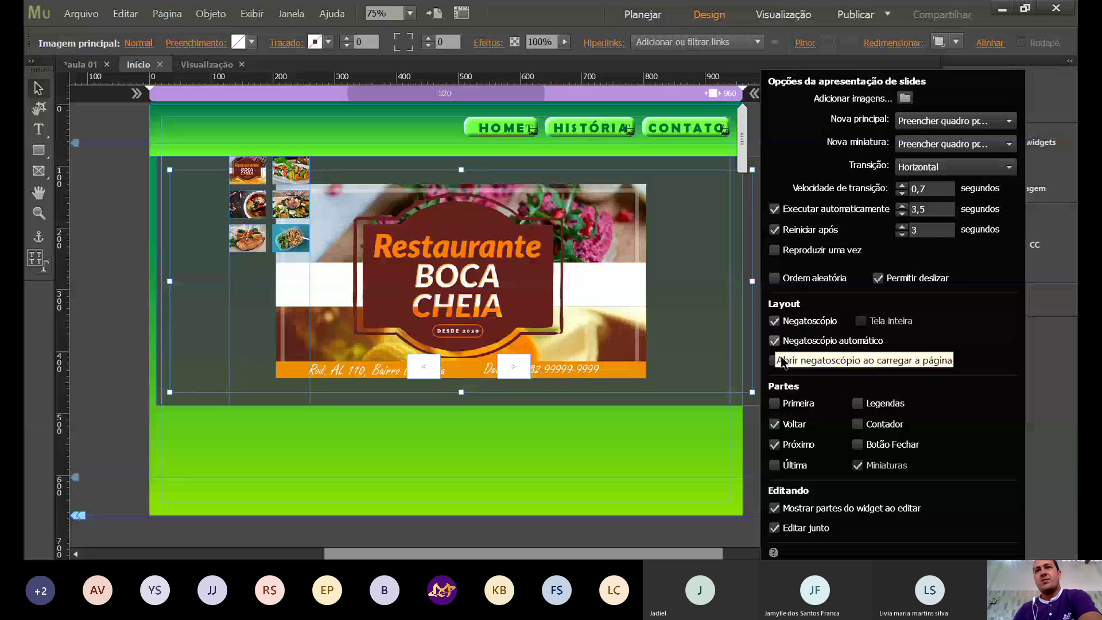
click(775, 360)
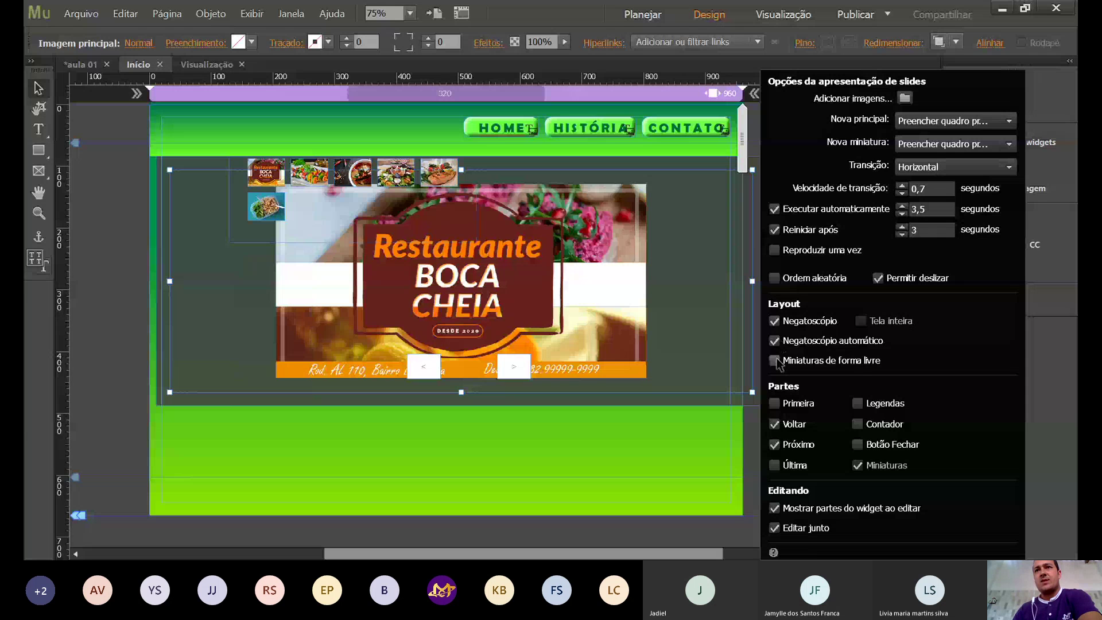
Switch off the slideshow's Negatoscópio, Negatoscópio automático and Miniaturas de forma livre layout options.
click(775, 361)
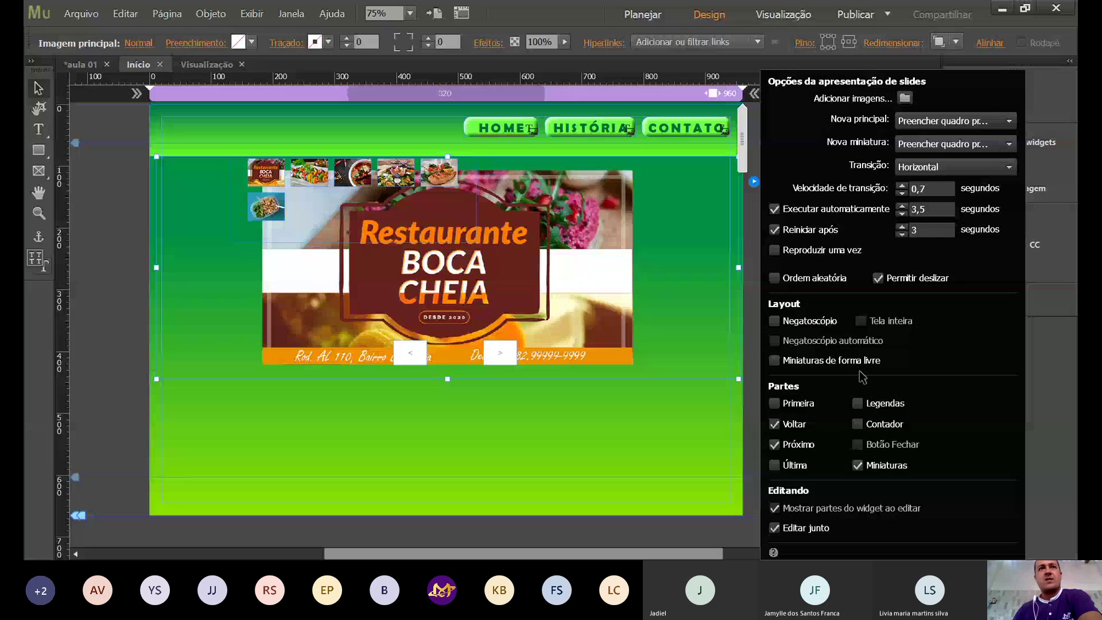
click(775, 361)
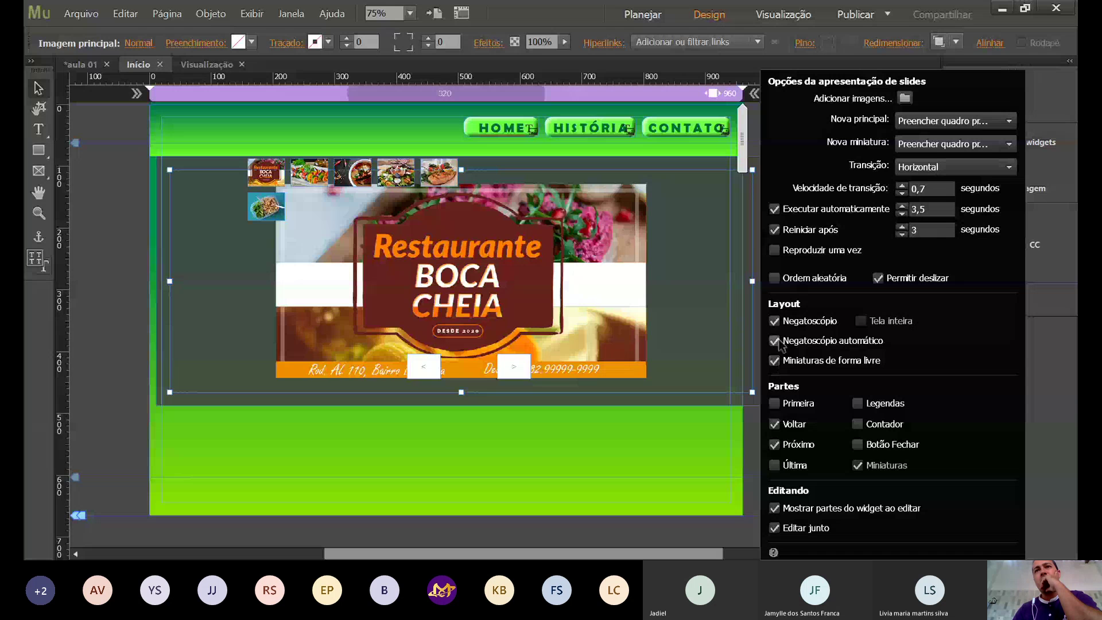
click(775, 341)
click(775, 362)
click(775, 321)
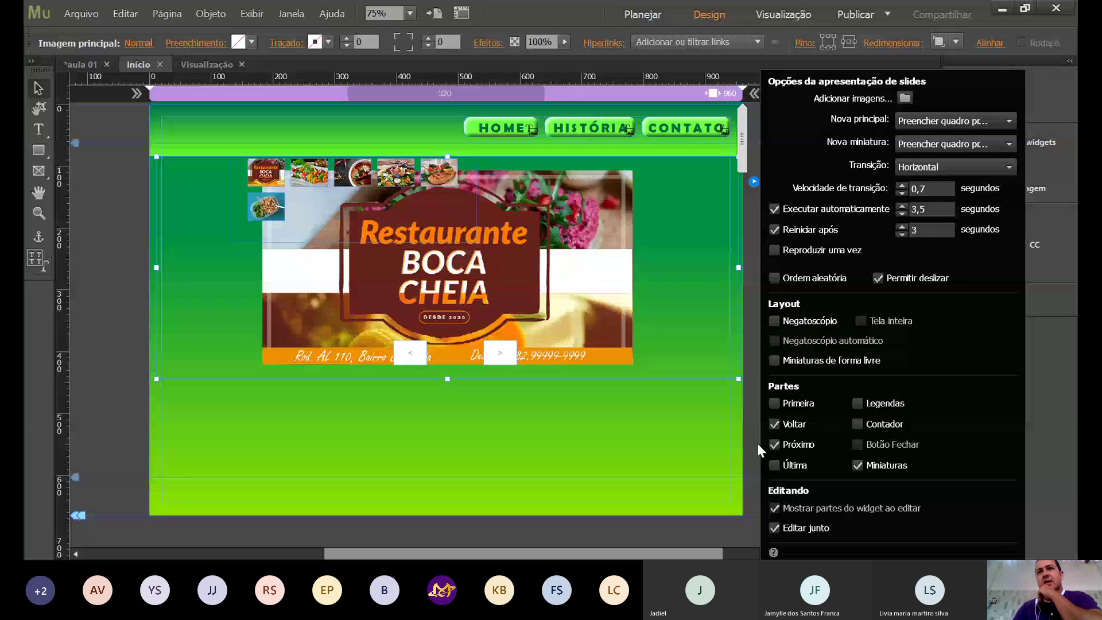
Try adding the Primeira, Legendas, Contador and Última parts to the slideshow.
click(796, 404)
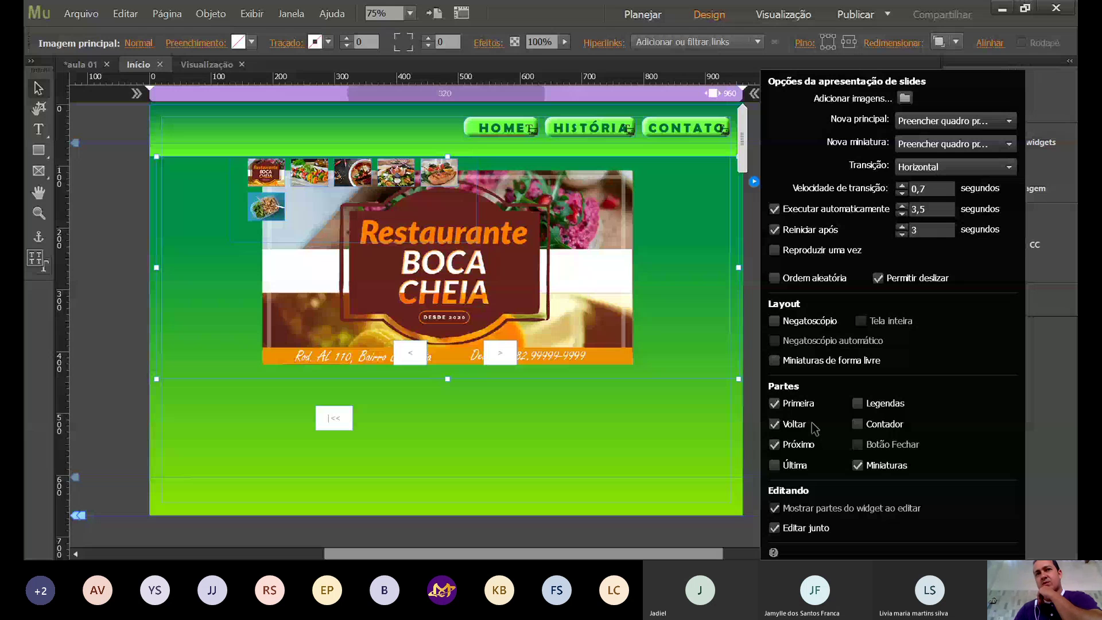
click(858, 404)
click(858, 424)
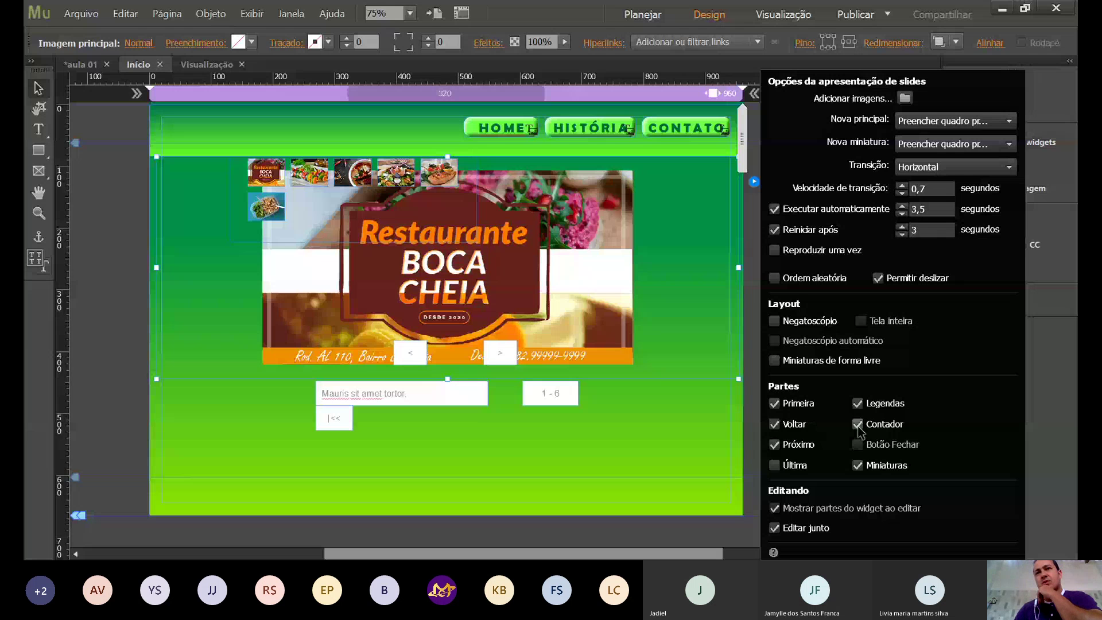
click(774, 465)
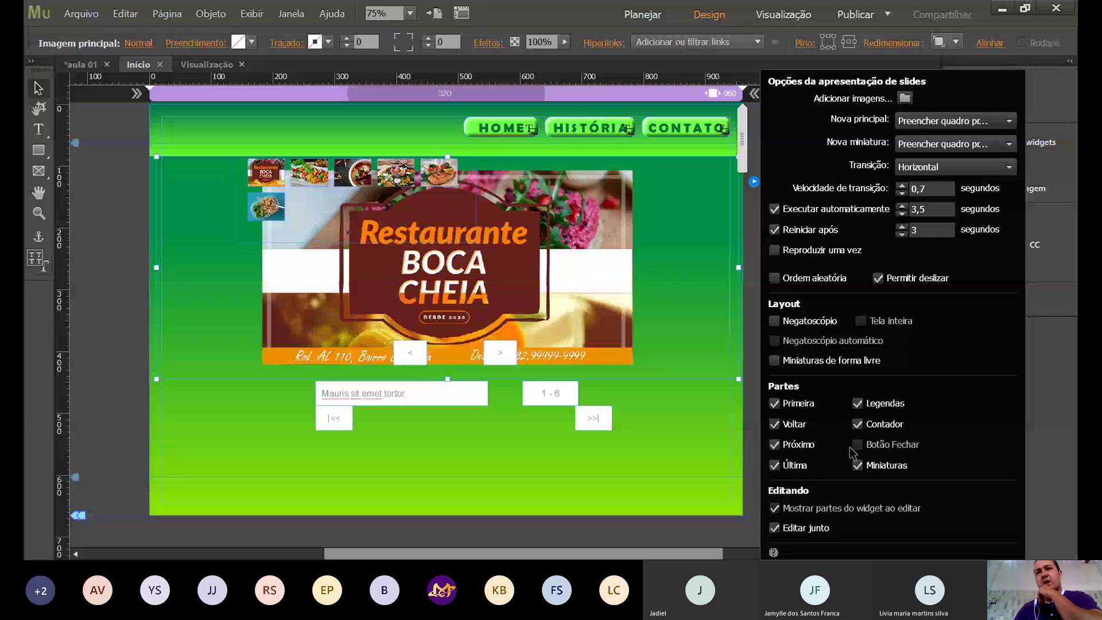
Remove the Miniaturas, Última, Primeira, Legendas and Contador parts so that only Voltar and Próximo stay enabled.
click(858, 465)
click(774, 465)
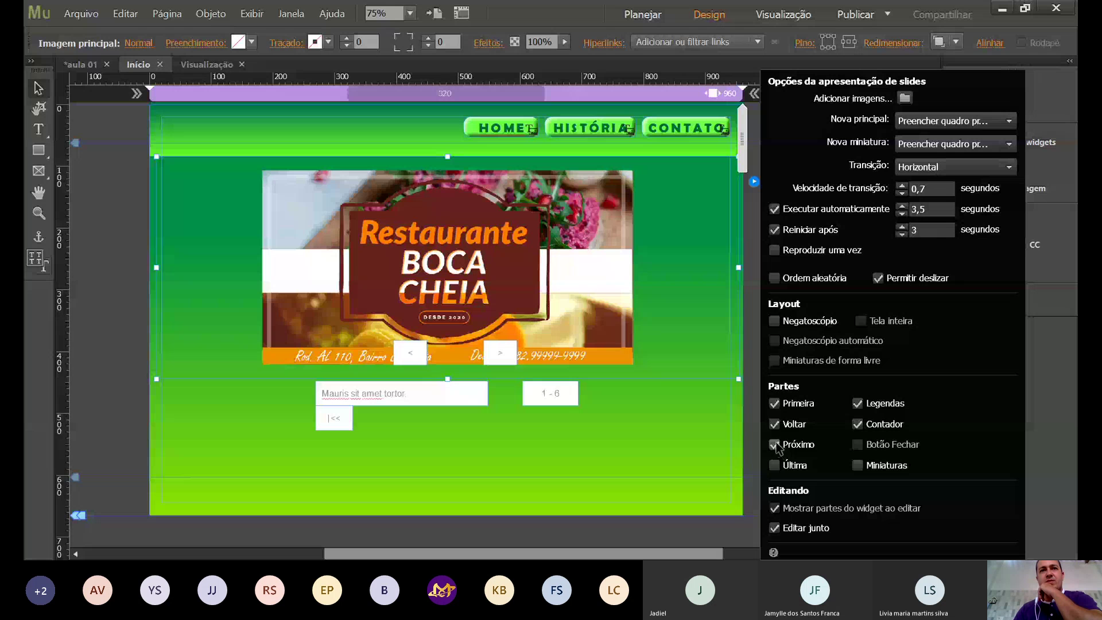
click(775, 404)
click(858, 403)
click(858, 424)
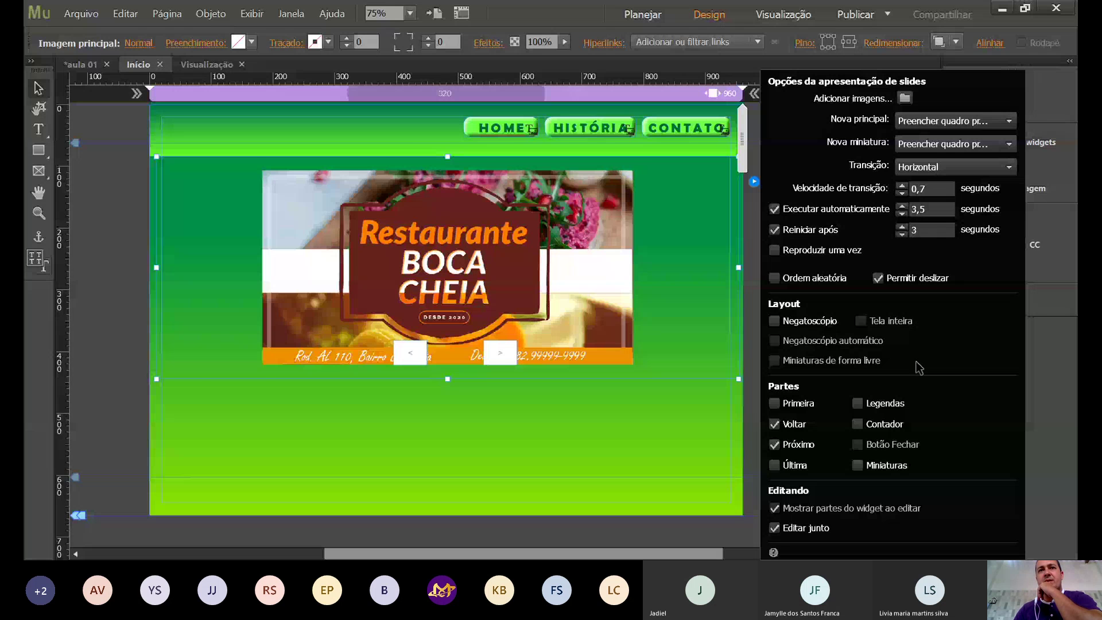
Place the slideshow's Anterior and Avançar buttons side by side in the lower-right corner of the main image.
click(500, 352)
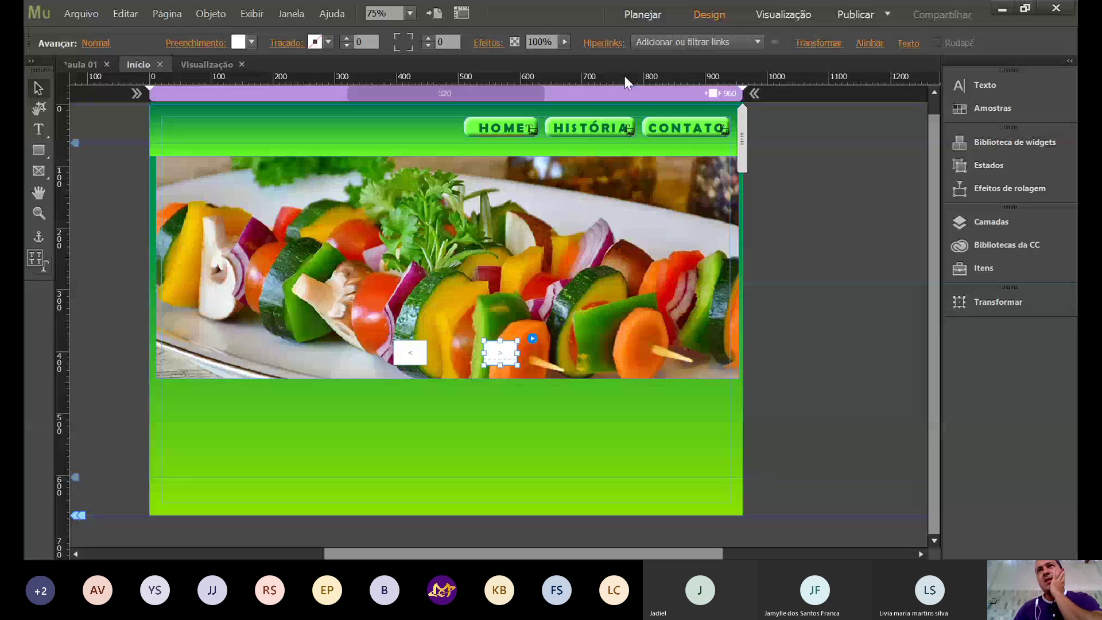
key(Escape)
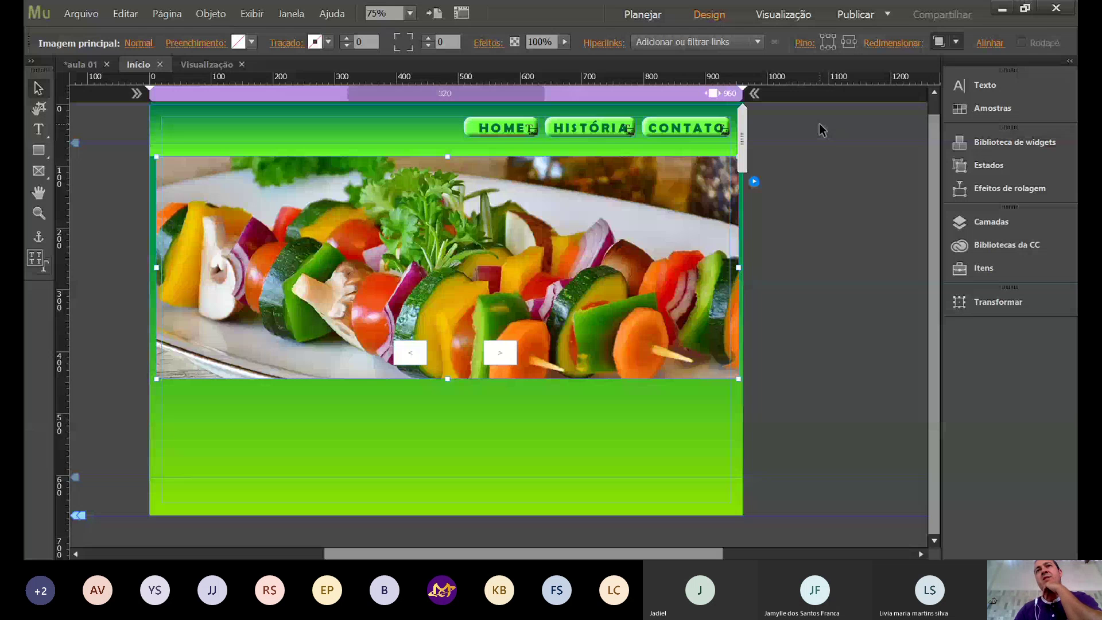
click(405, 358)
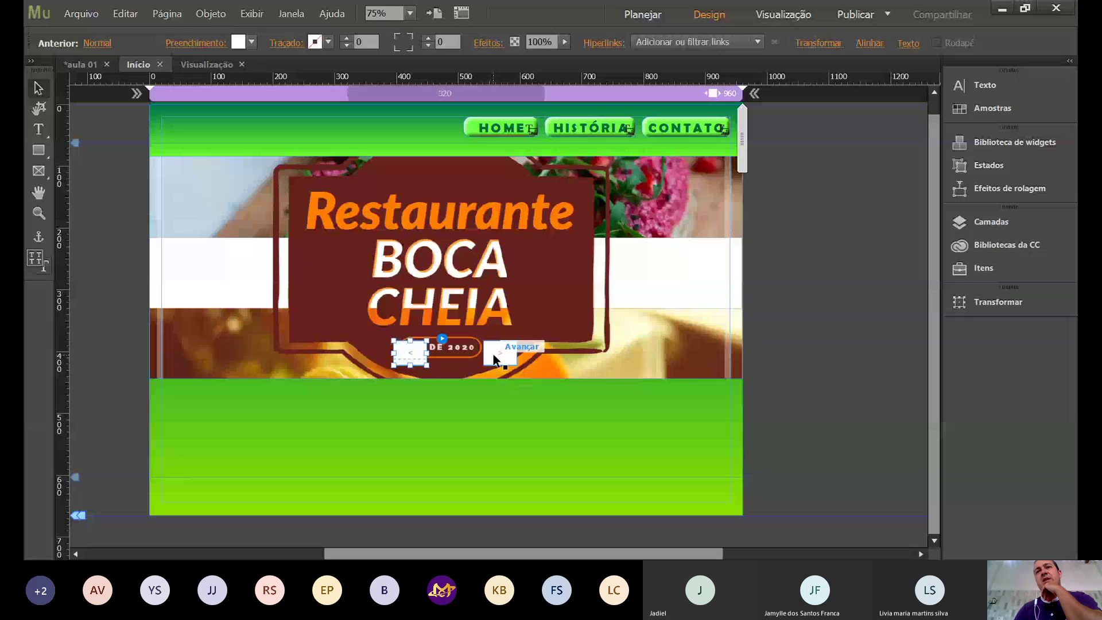
drag(494, 359, 683, 357)
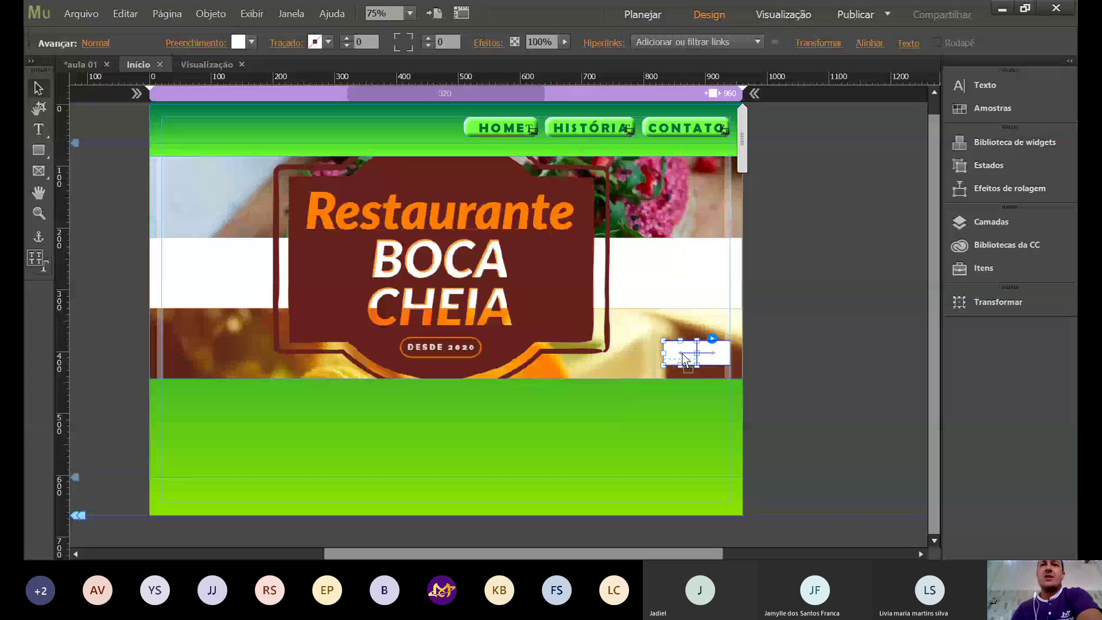
Select both slideshow navigation buttons together and set their opacity to 80%.
click(692, 362)
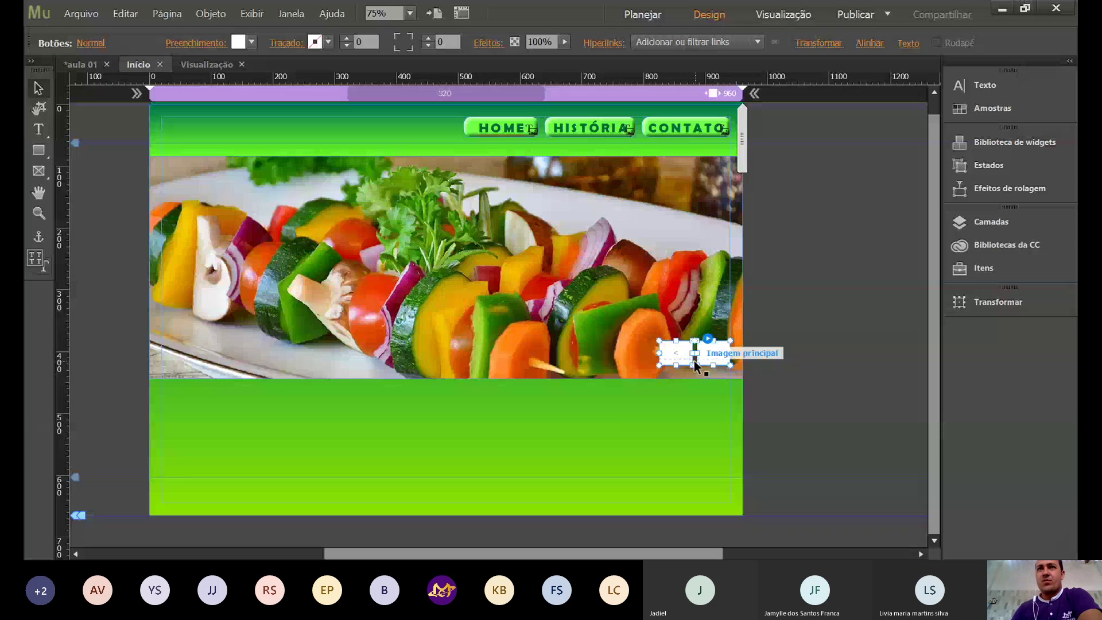
click(985, 85)
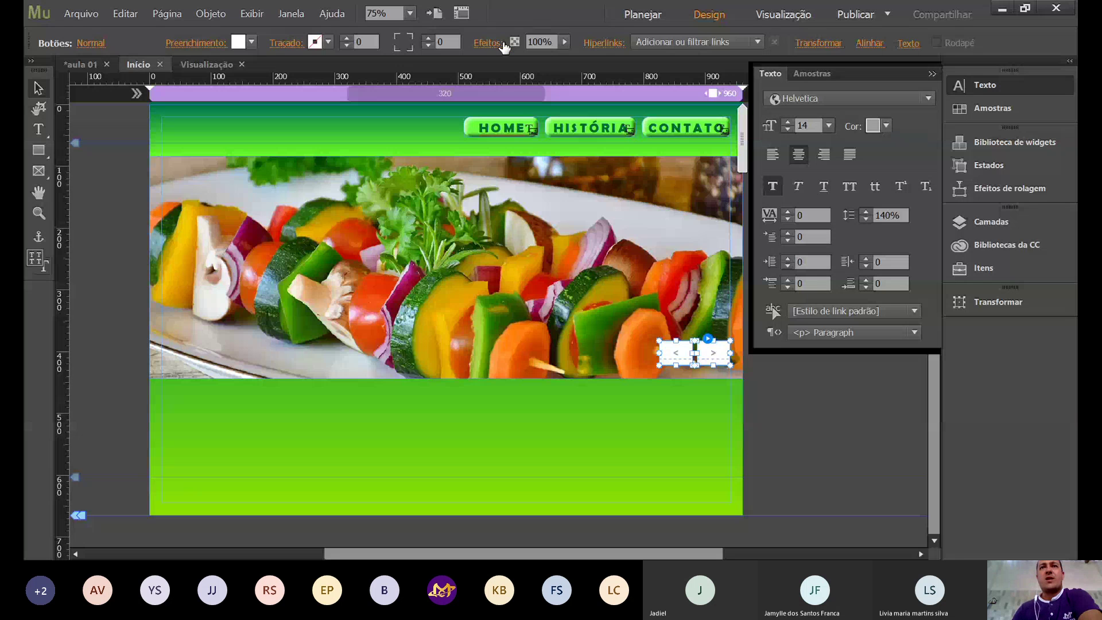
drag(504, 46, 553, 58)
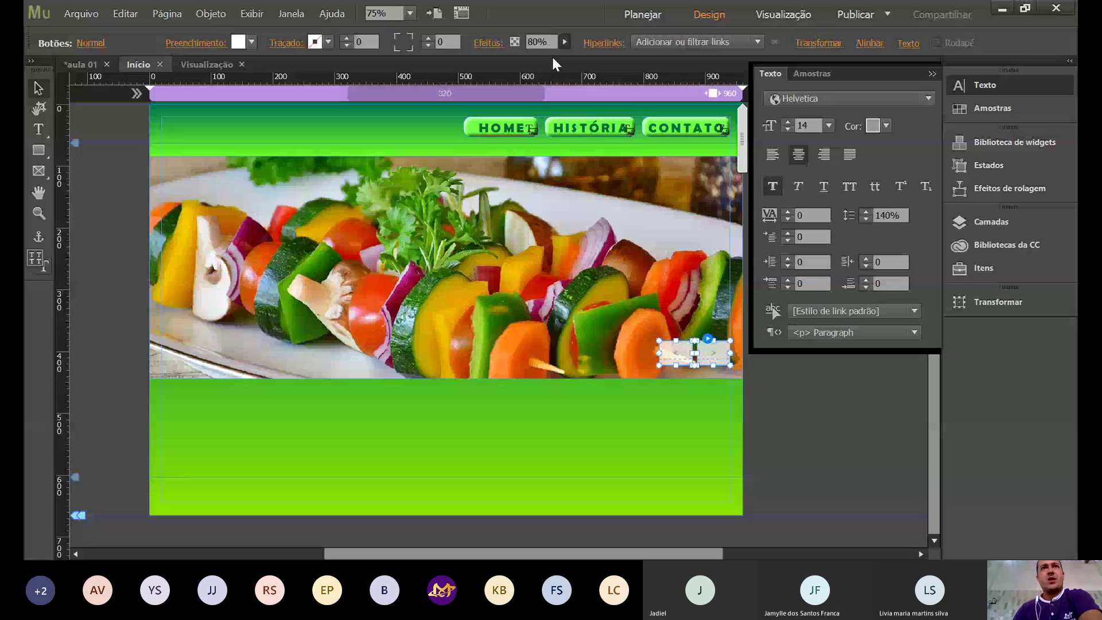
key(Escape)
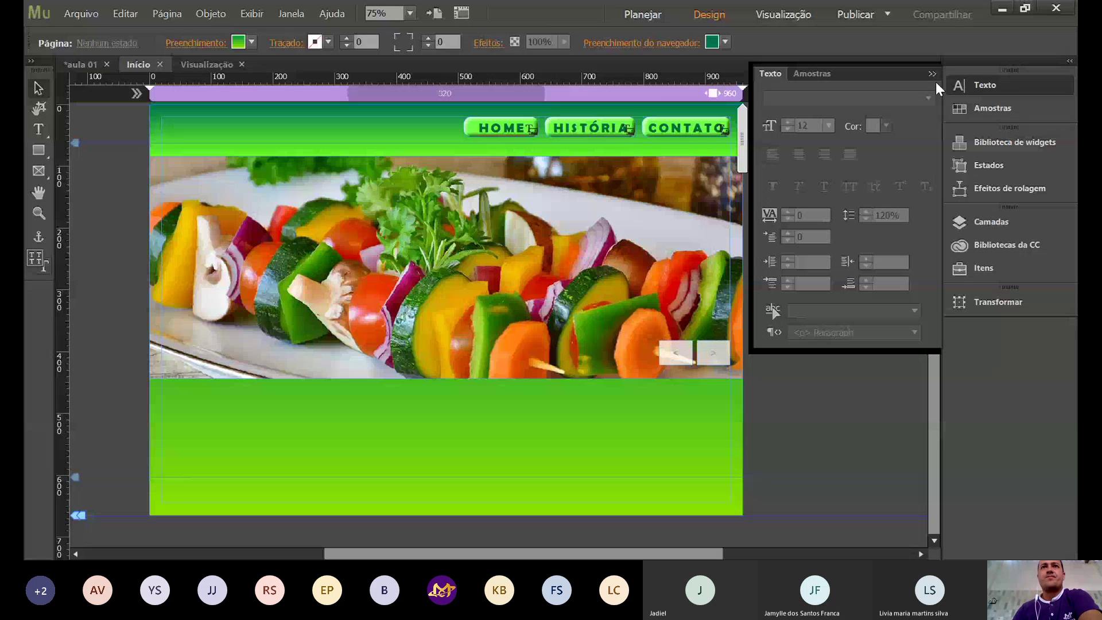
Preview the Início page in the browser and step forward through the slides with the next-slide control.
click(934, 76)
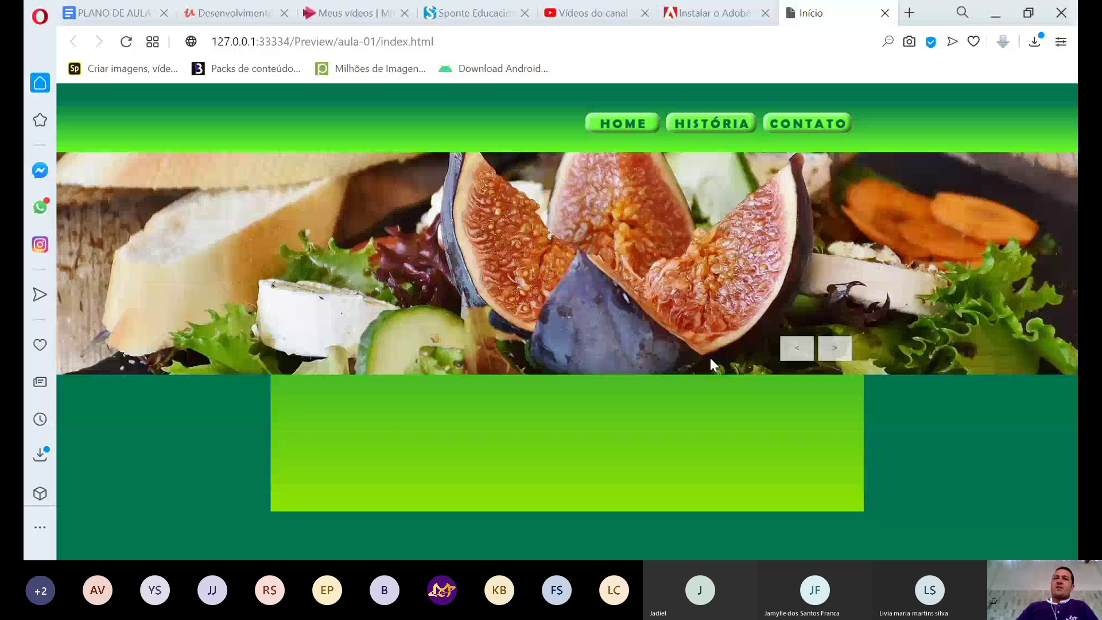
click(836, 352)
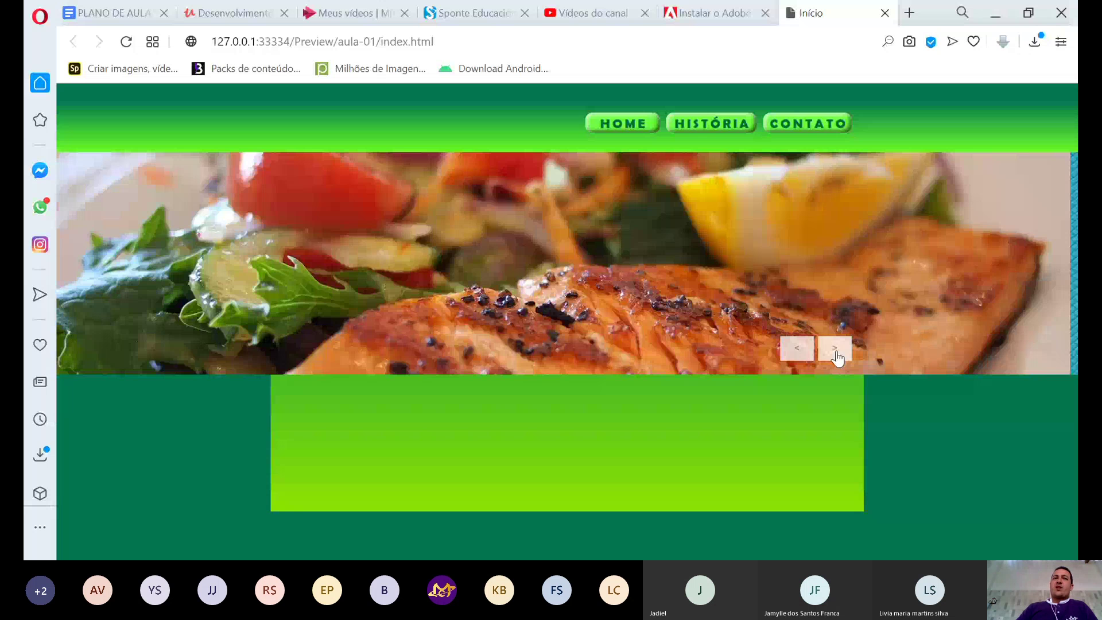
click(836, 351)
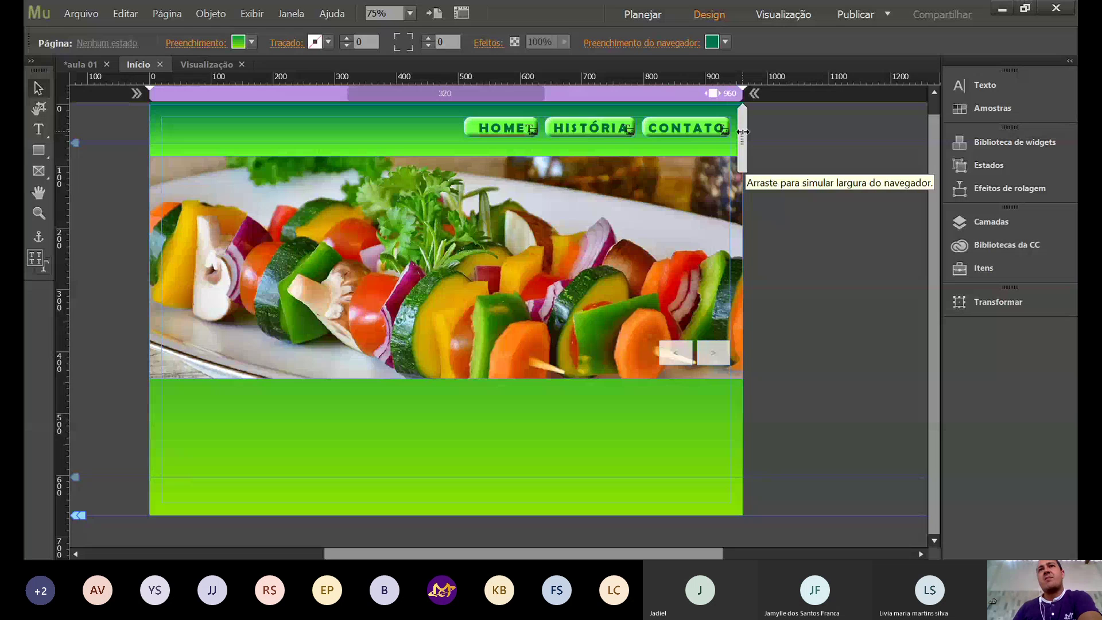
Widen the simulated browser width of Início, add a breakpoint at 1637 px, and save the site.
drag(742, 131, 755, 131)
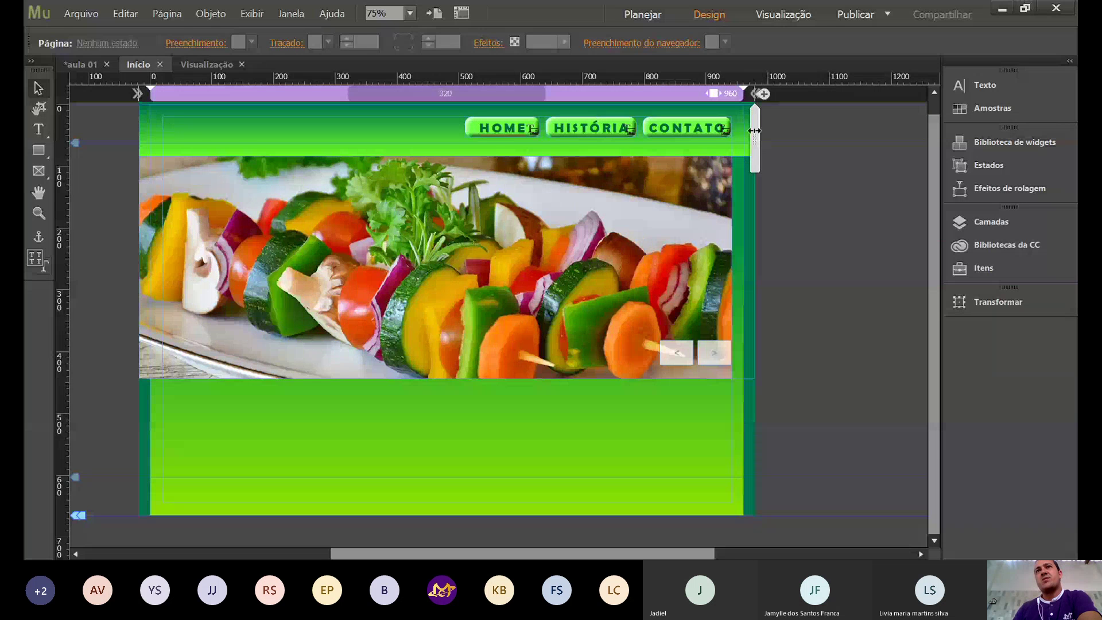
drag(755, 130, 847, 131)
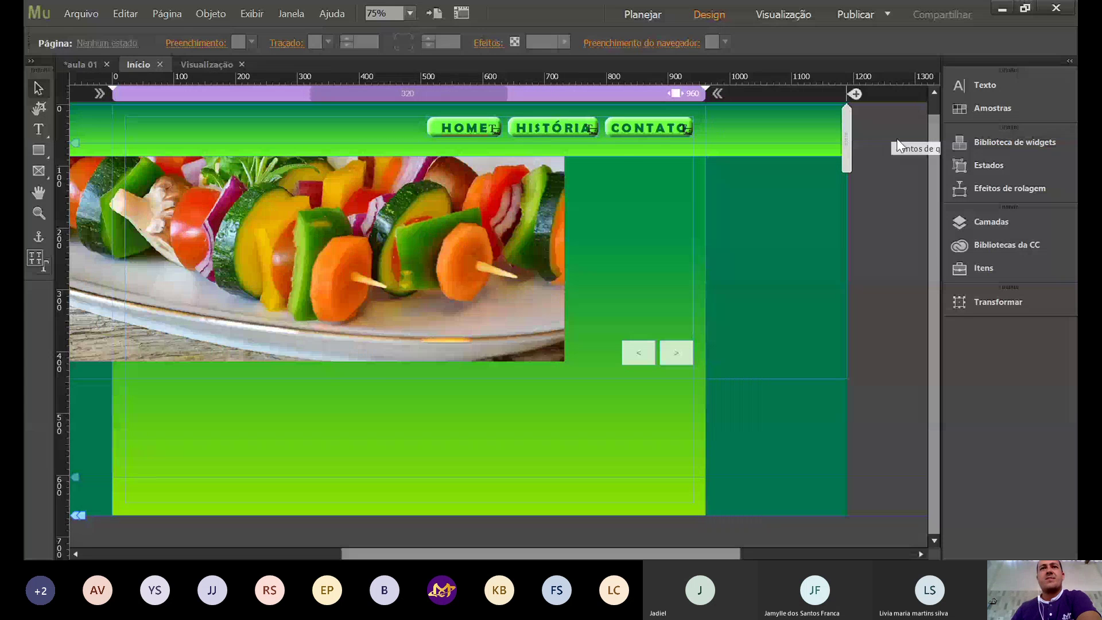
drag(846, 131, 848, 132)
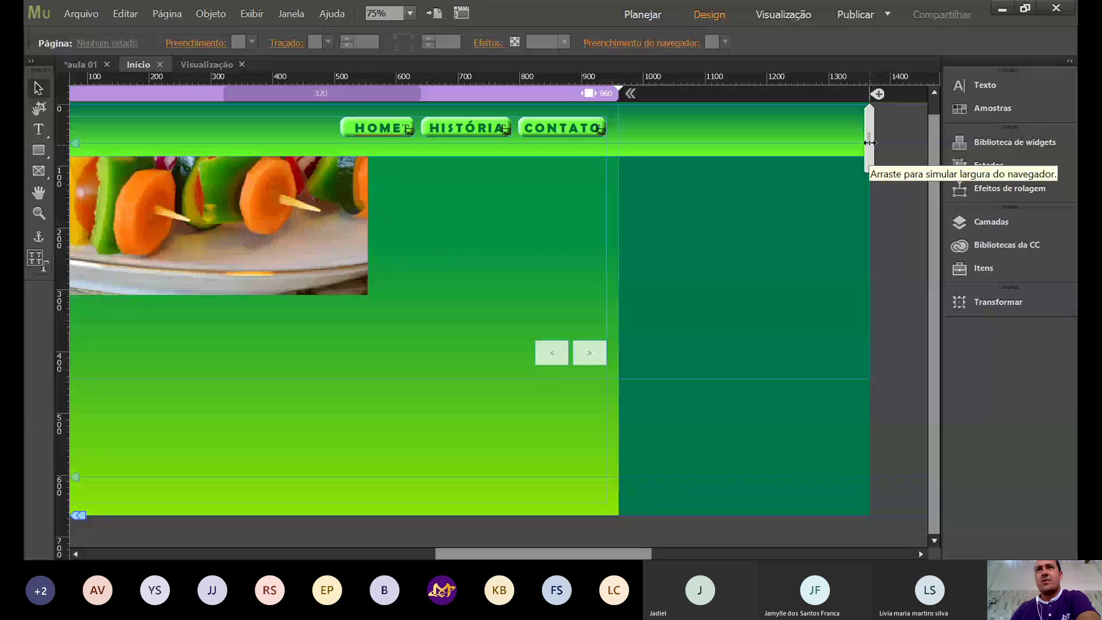
drag(869, 143, 833, 148)
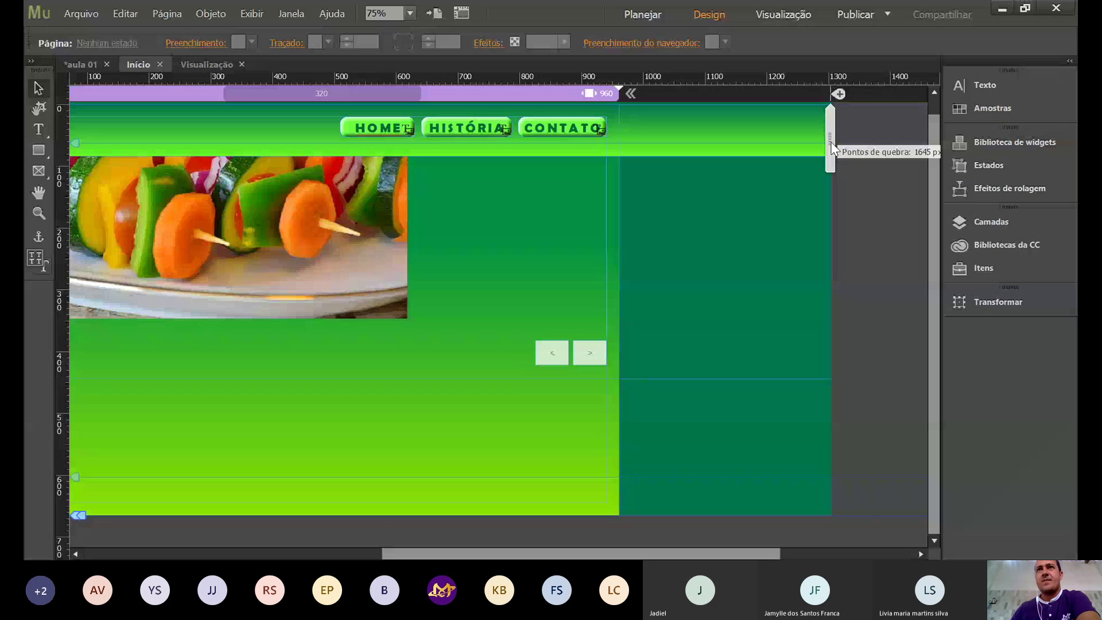
click(839, 94)
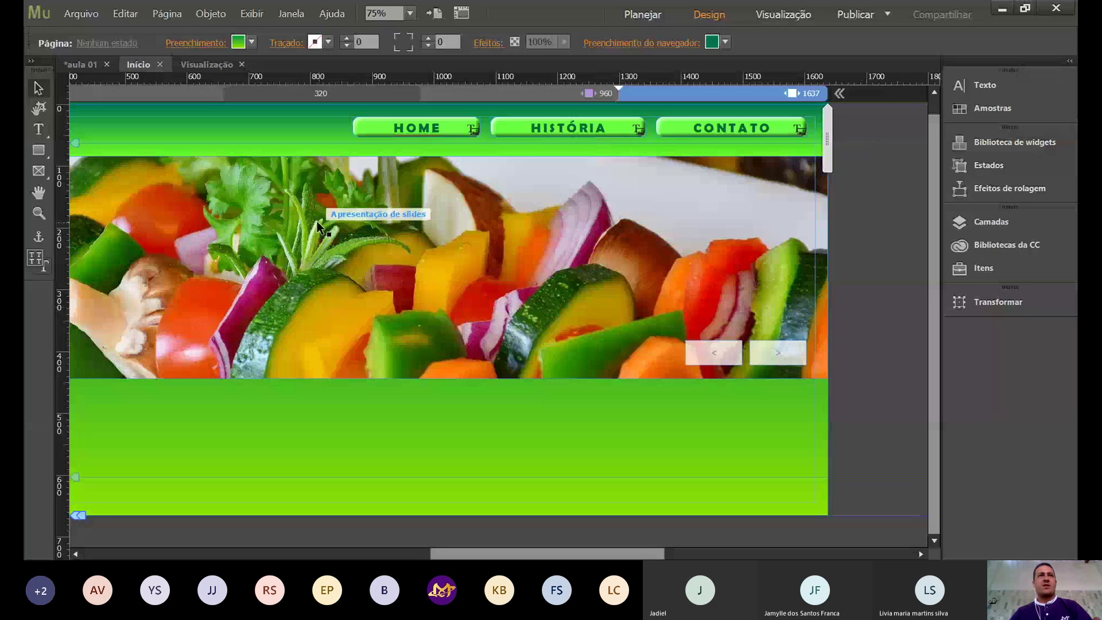
key(ctrl+s)
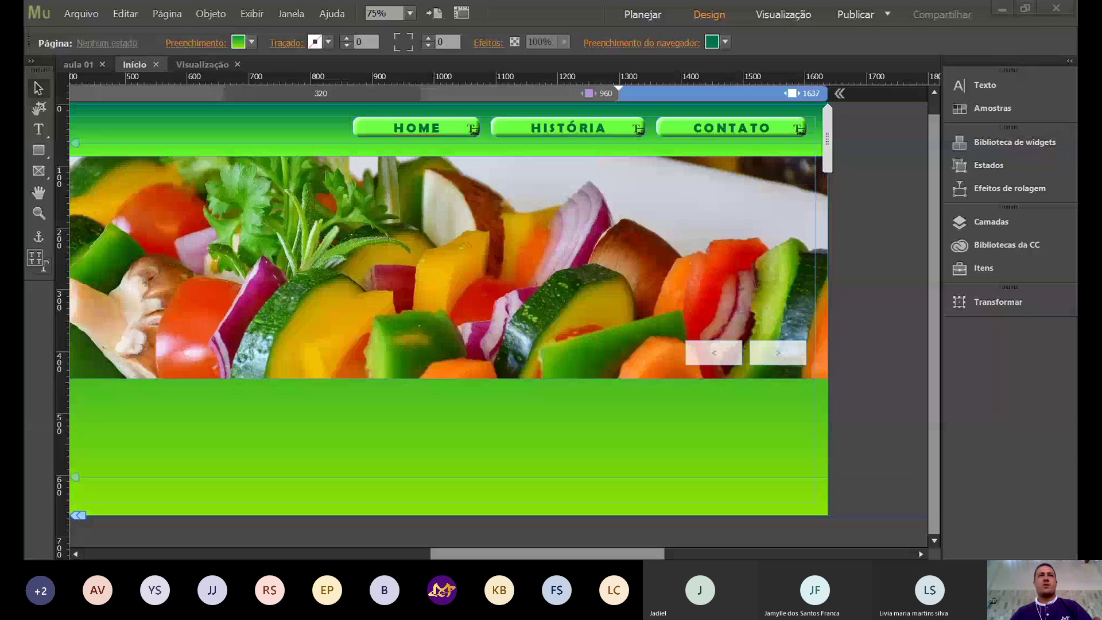
Preview the updated Início page in the browser again and close the extra preview tab.
click(81, 13)
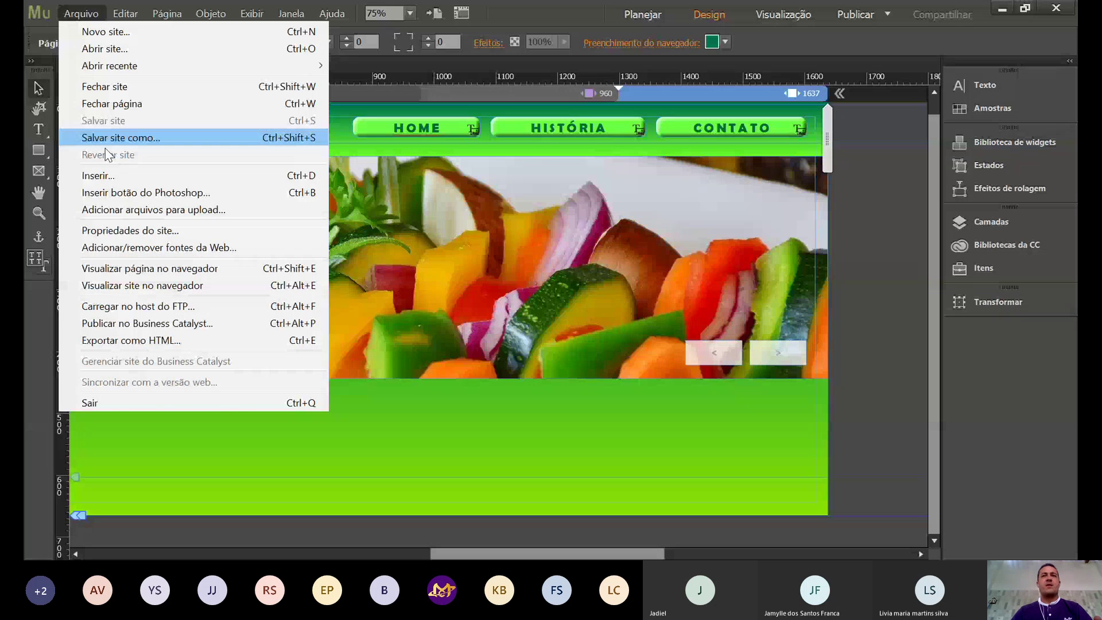
click(646, 416)
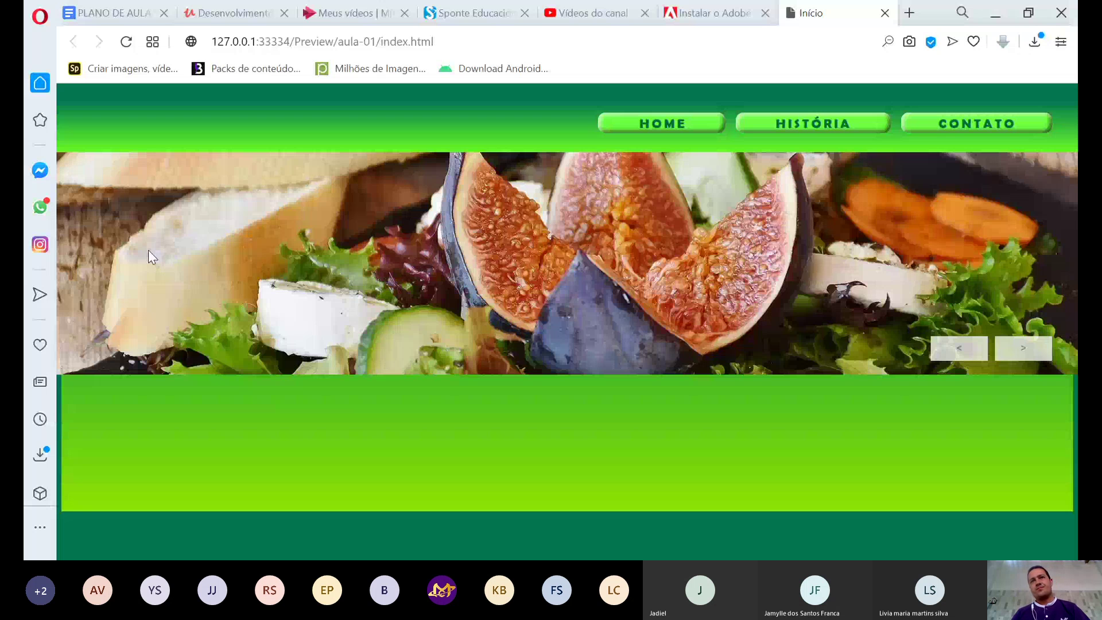
key(F5)
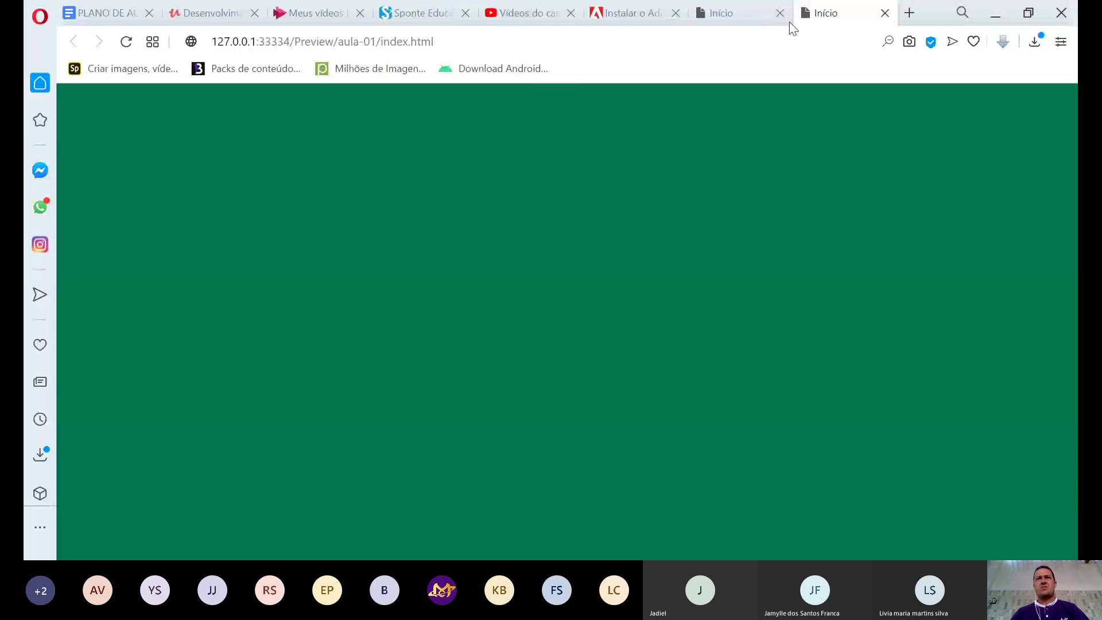
key(ctrl+w)
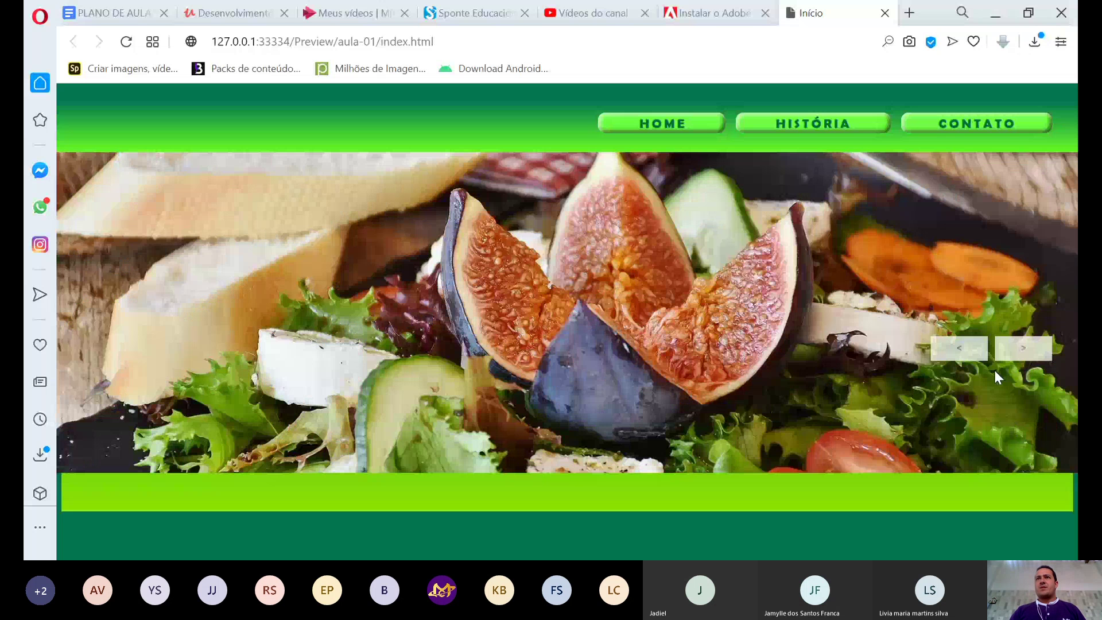
Test the page's responsiveness by narrowing and widening the browser window and advancing the slides at the narrow width.
key(super+Down)
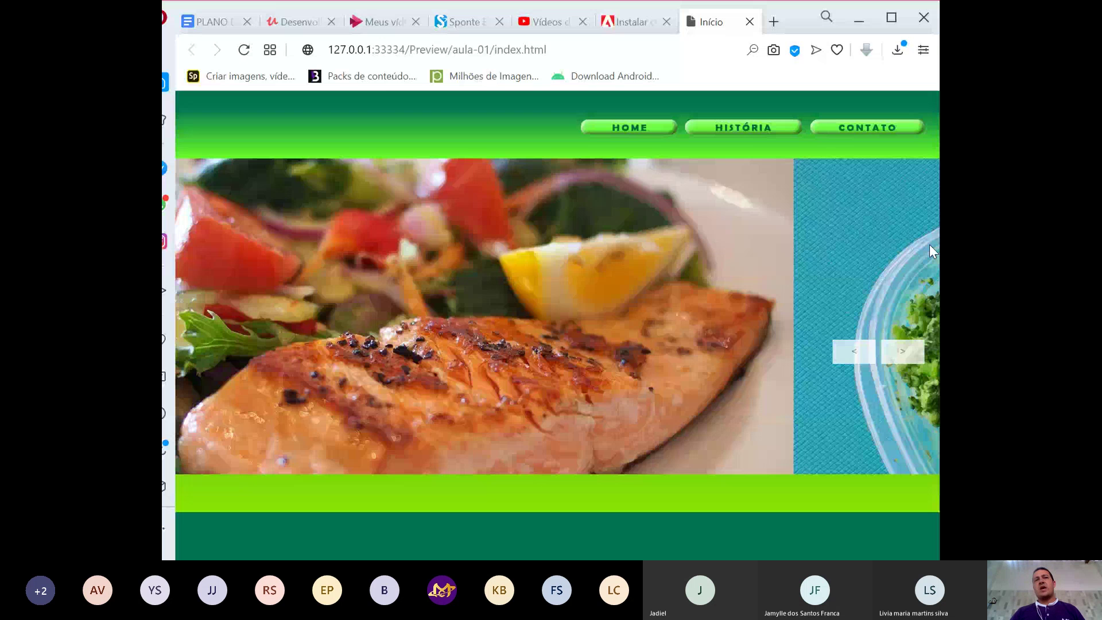
drag(939, 244, 548, 276)
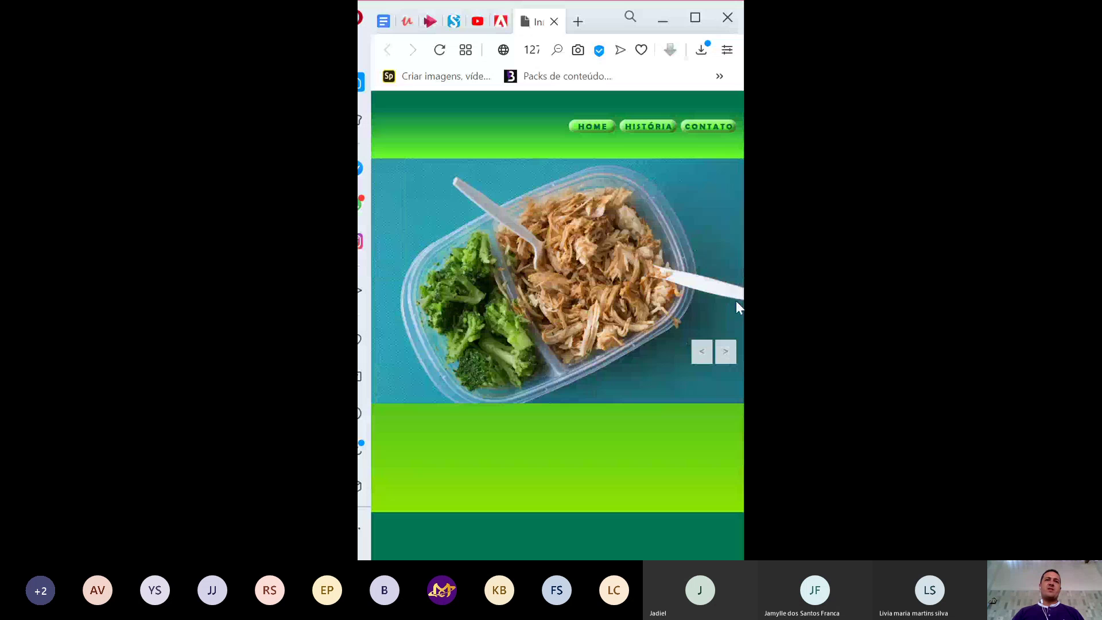
click(727, 351)
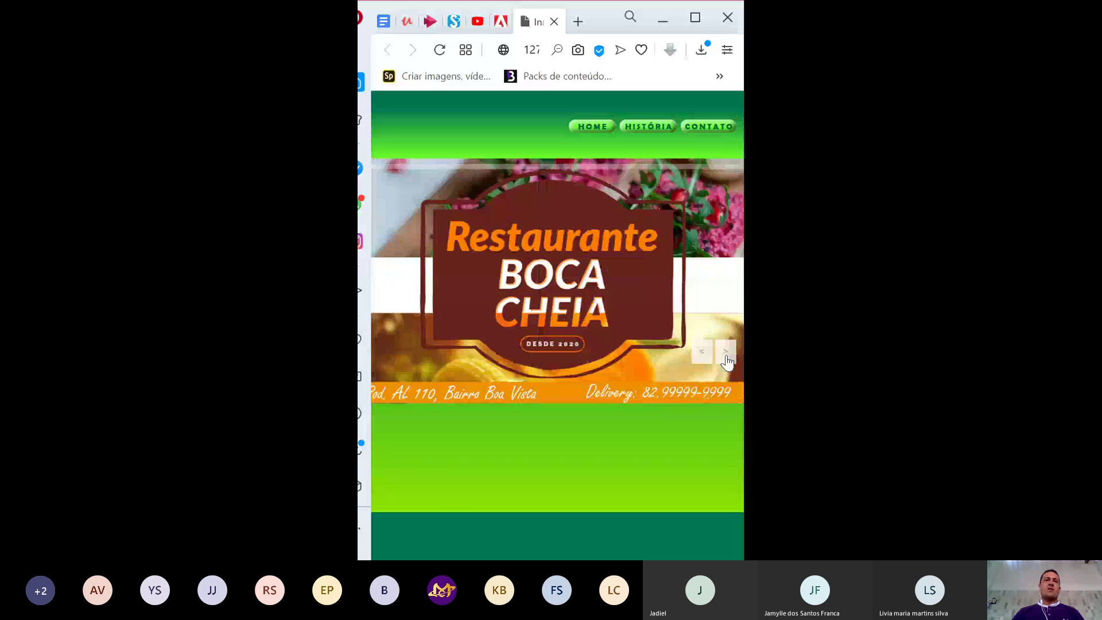
click(726, 352)
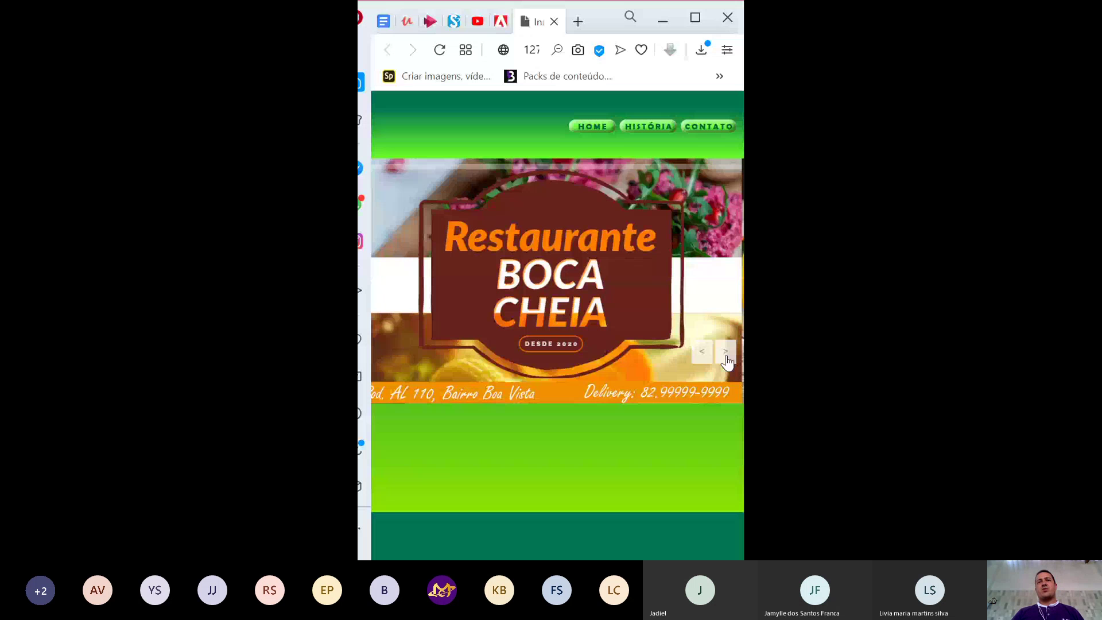
drag(744, 359, 979, 359)
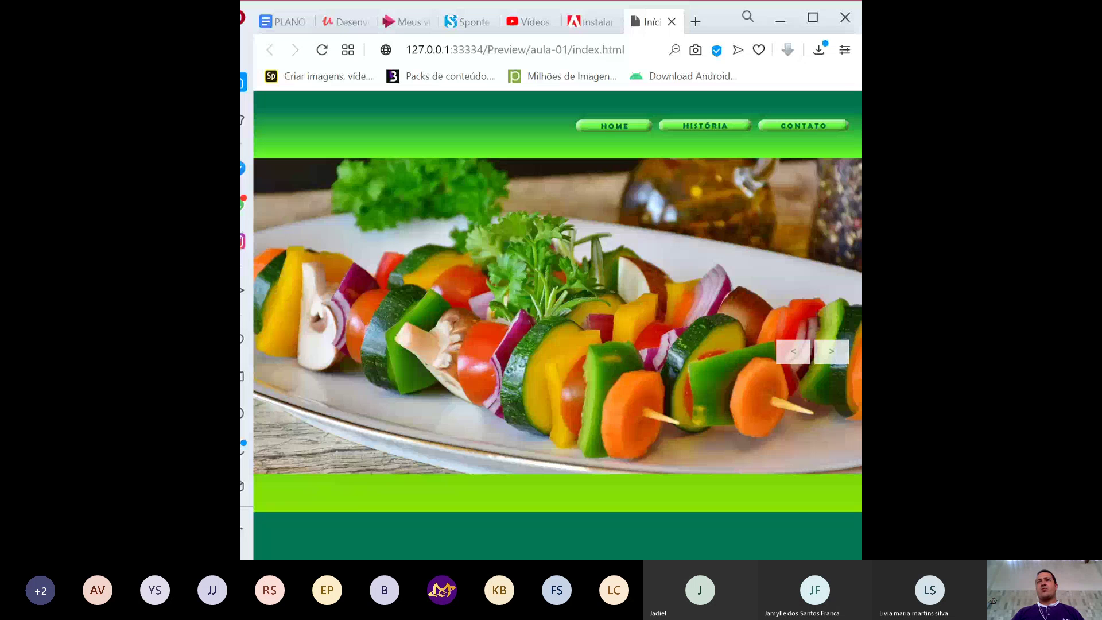
click(813, 17)
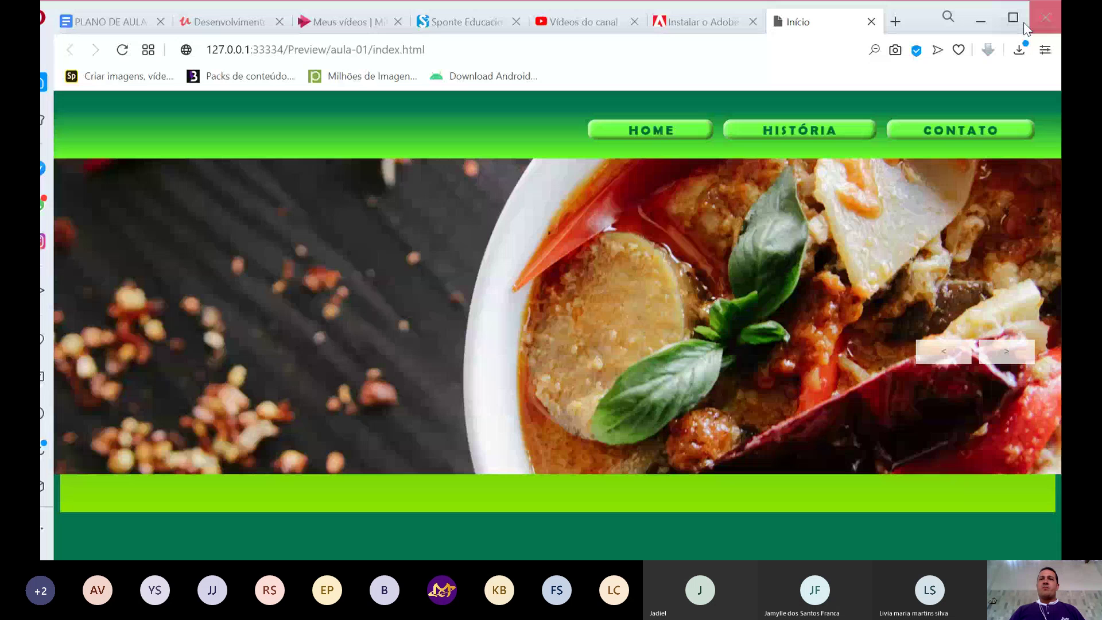
Check the Início slideshow in the browser with the window maximized, restored, narrowed and widened again.
click(1013, 17)
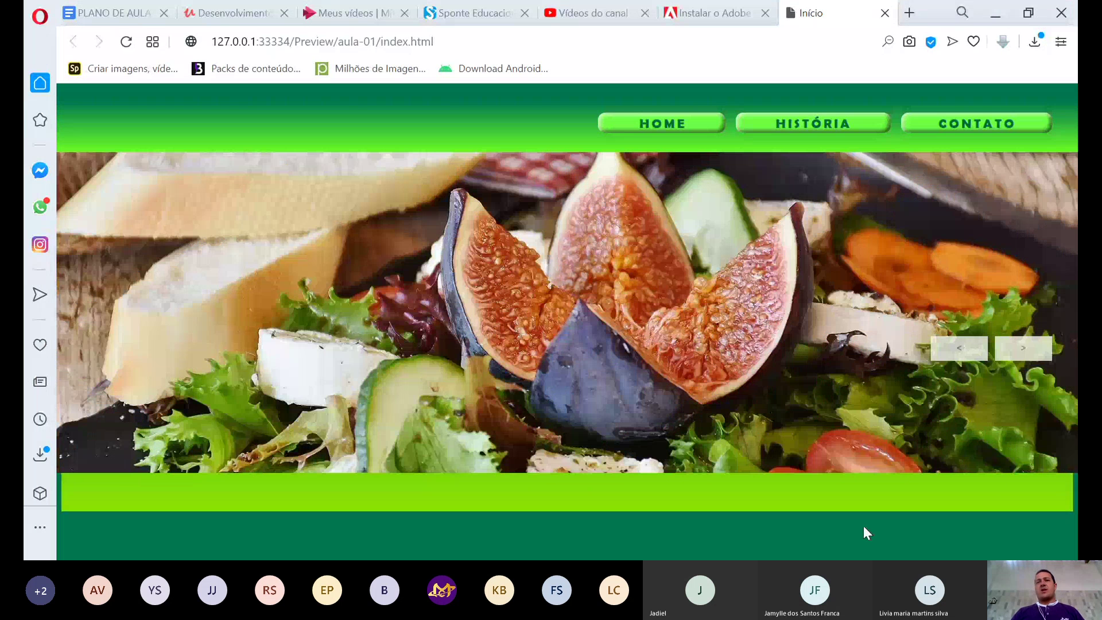
click(1029, 16)
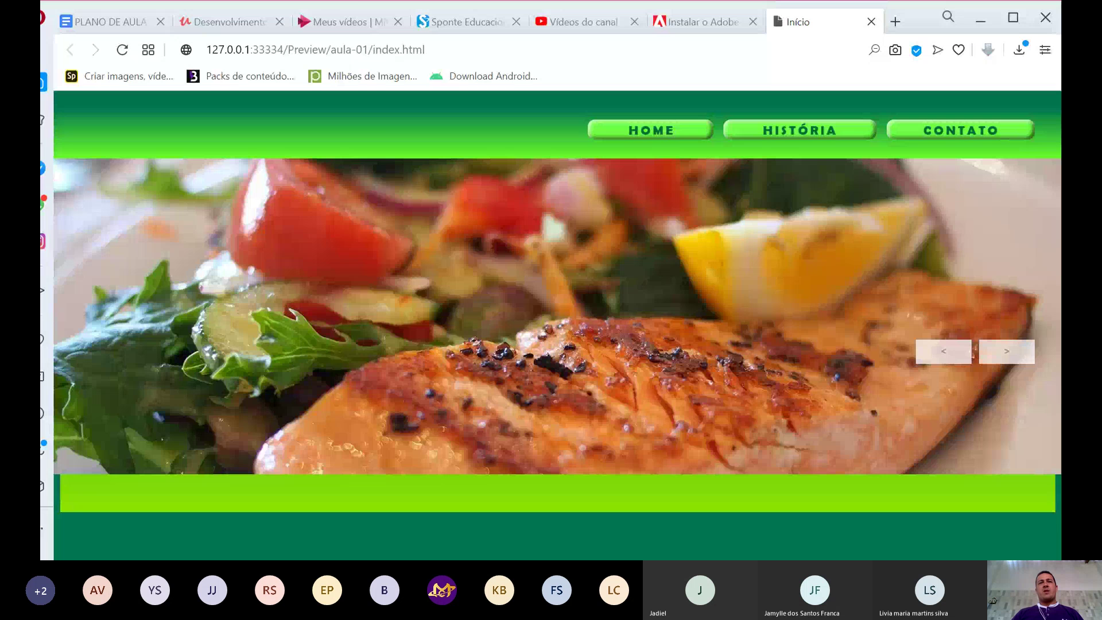
drag(1061, 394, 427, 394)
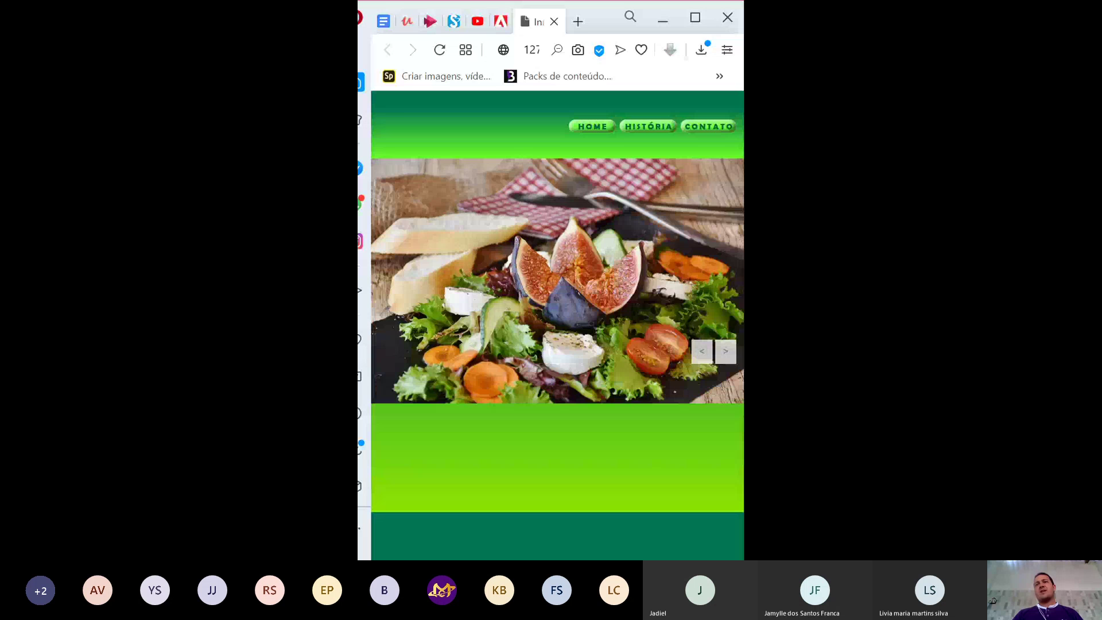
drag(744, 390, 1030, 386)
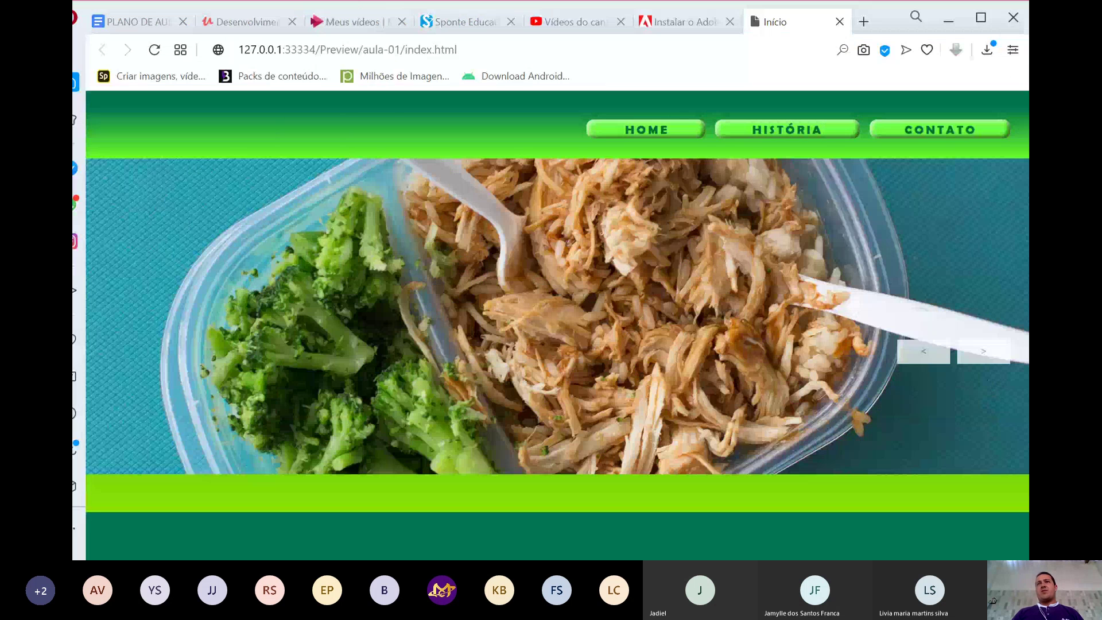
click(981, 17)
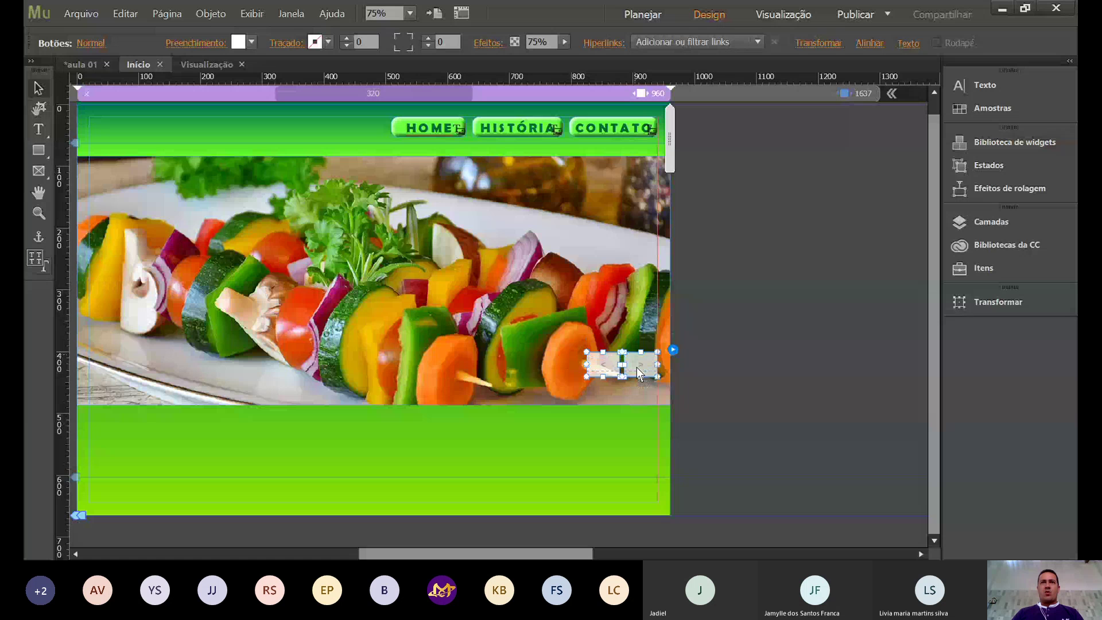
Move the previous and next slide buttons to the slideshow's lower-right corner at both the 960 and 1637 breakpoints.
drag(636, 367, 636, 384)
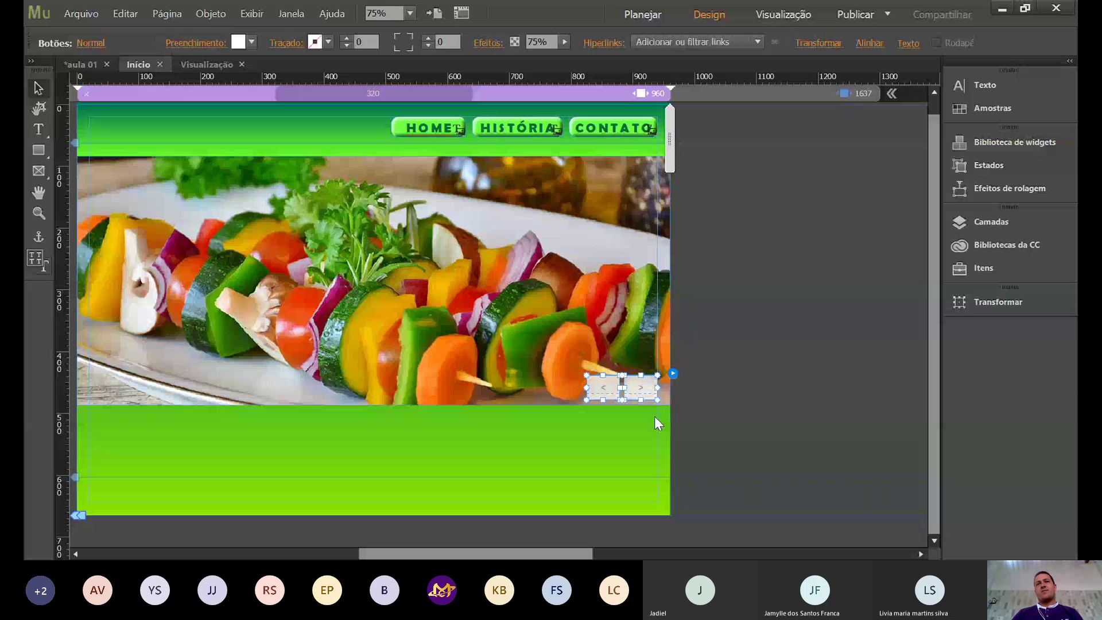
click(835, 150)
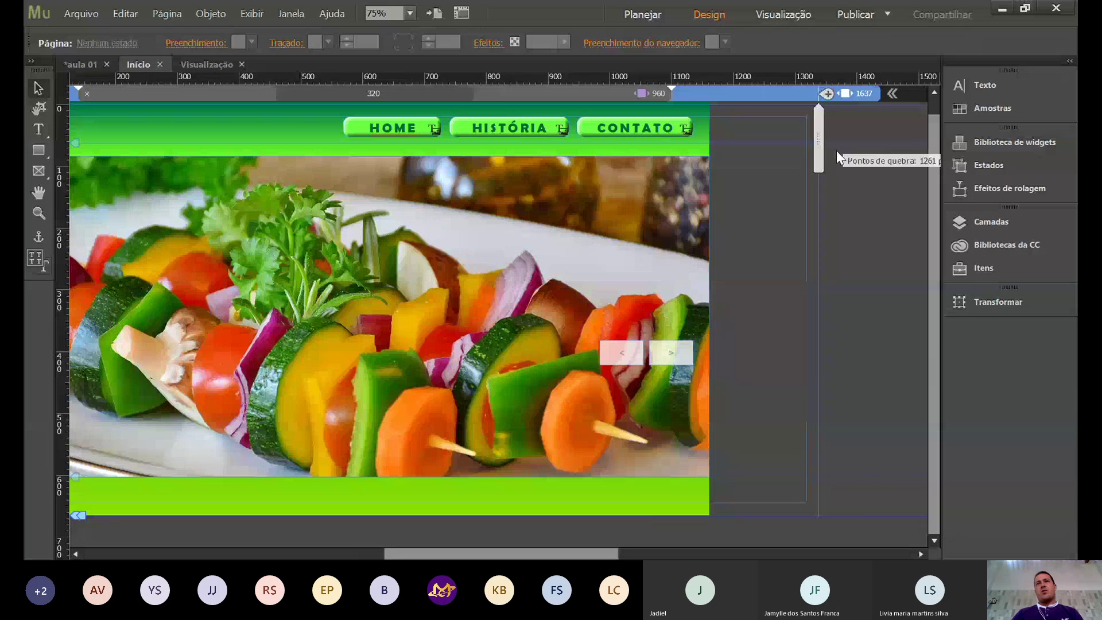
drag(836, 150, 880, 154)
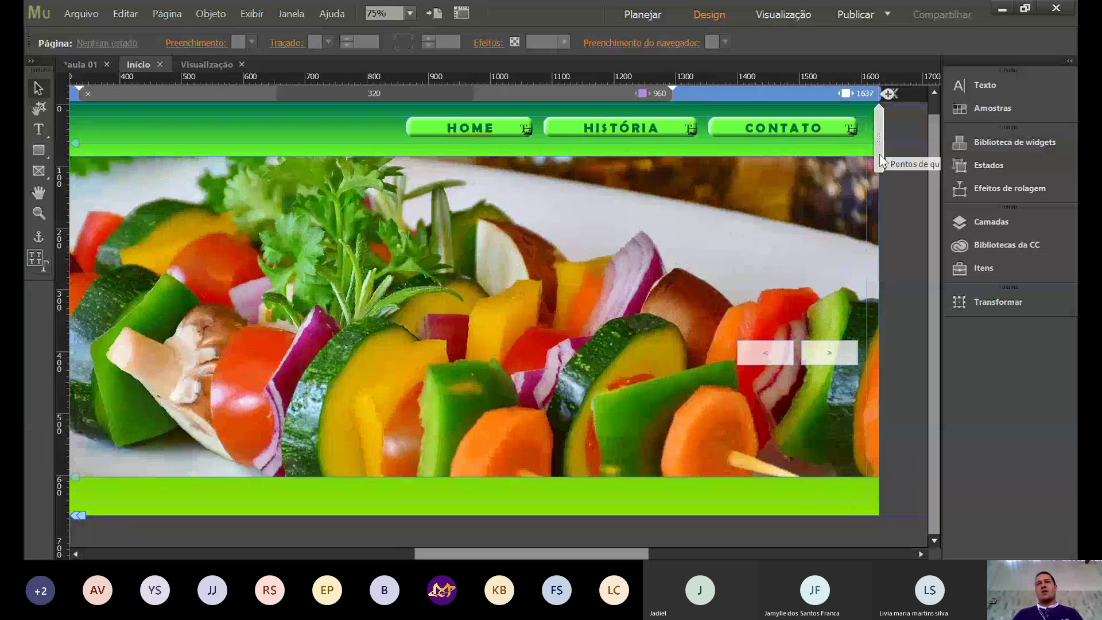
click(766, 365)
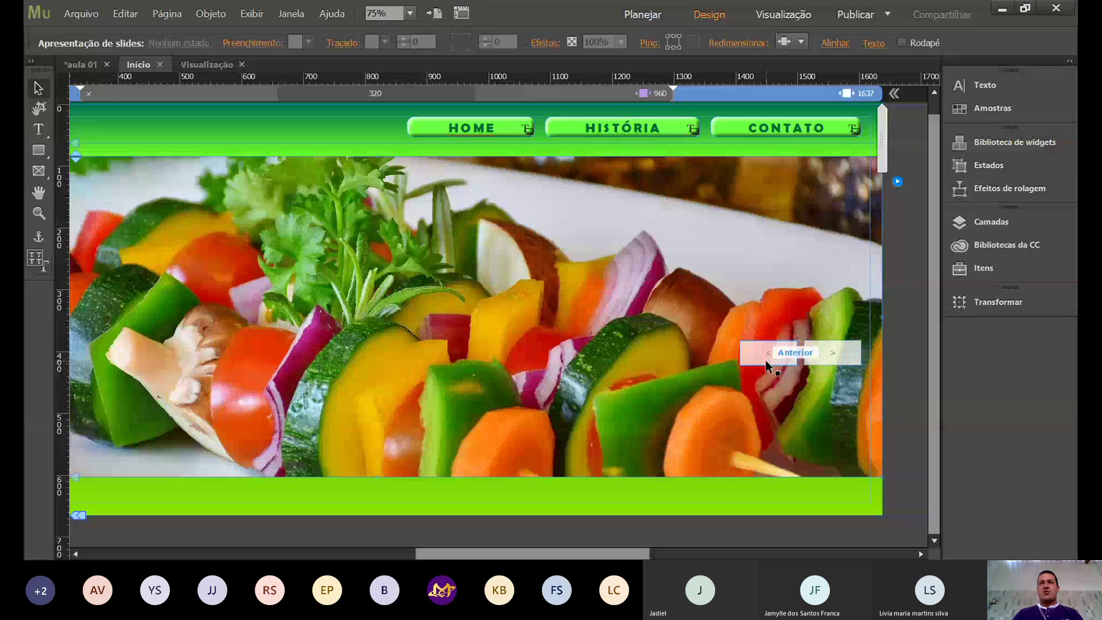
drag(767, 365, 847, 445)
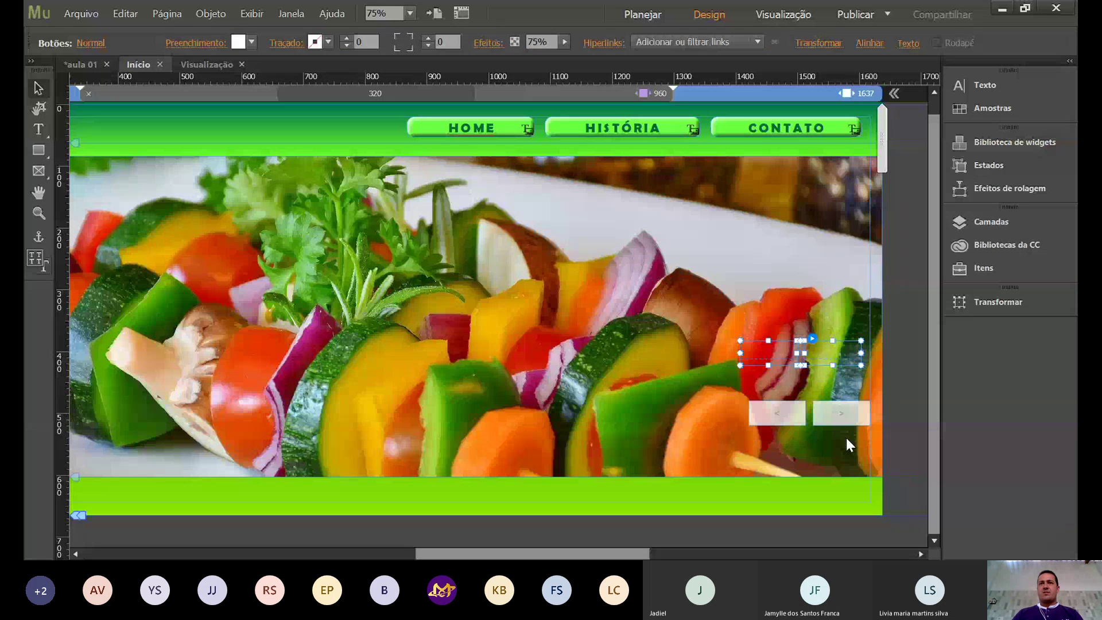
drag(846, 437, 834, 441)
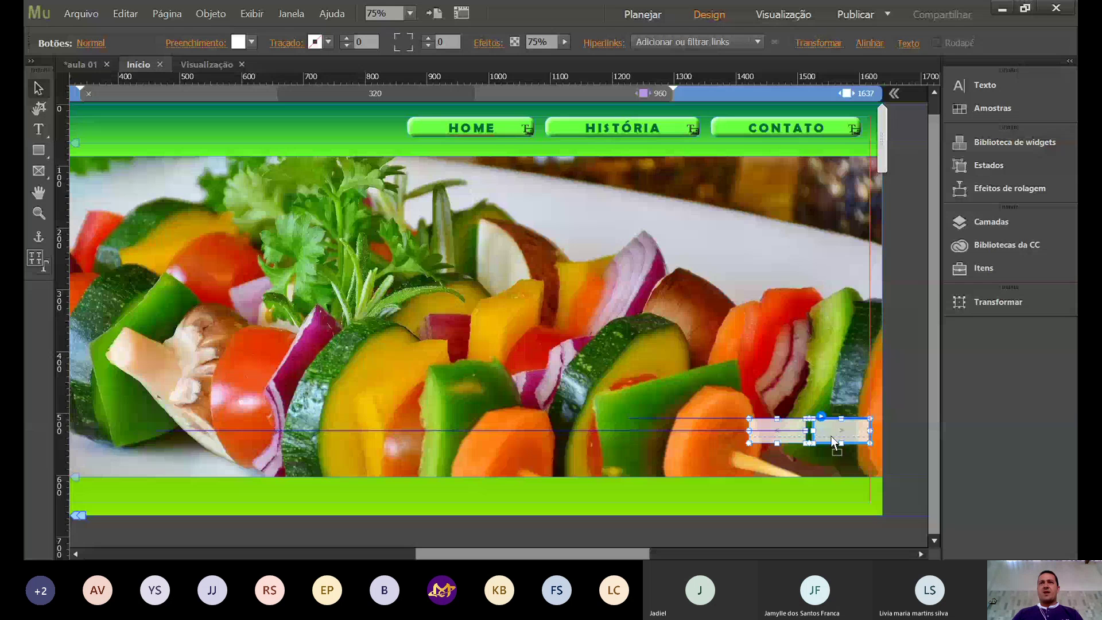
drag(833, 441, 833, 468)
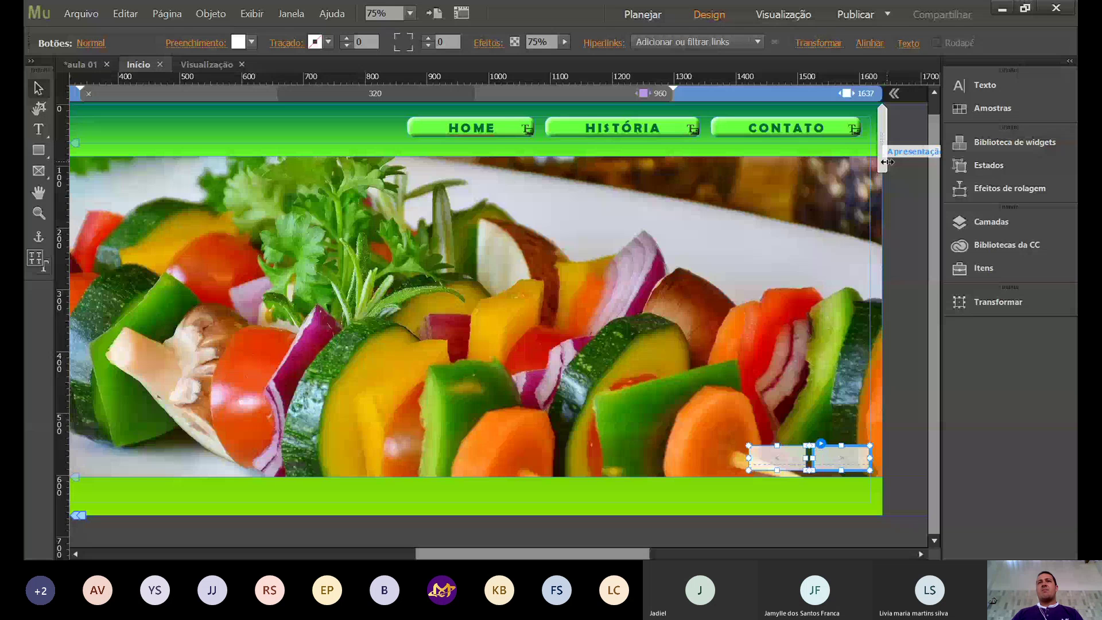
Check the slide buttons' placement by narrowing the simulated browser width across the breakpoints and widening it again.
drag(887, 162, 756, 165)
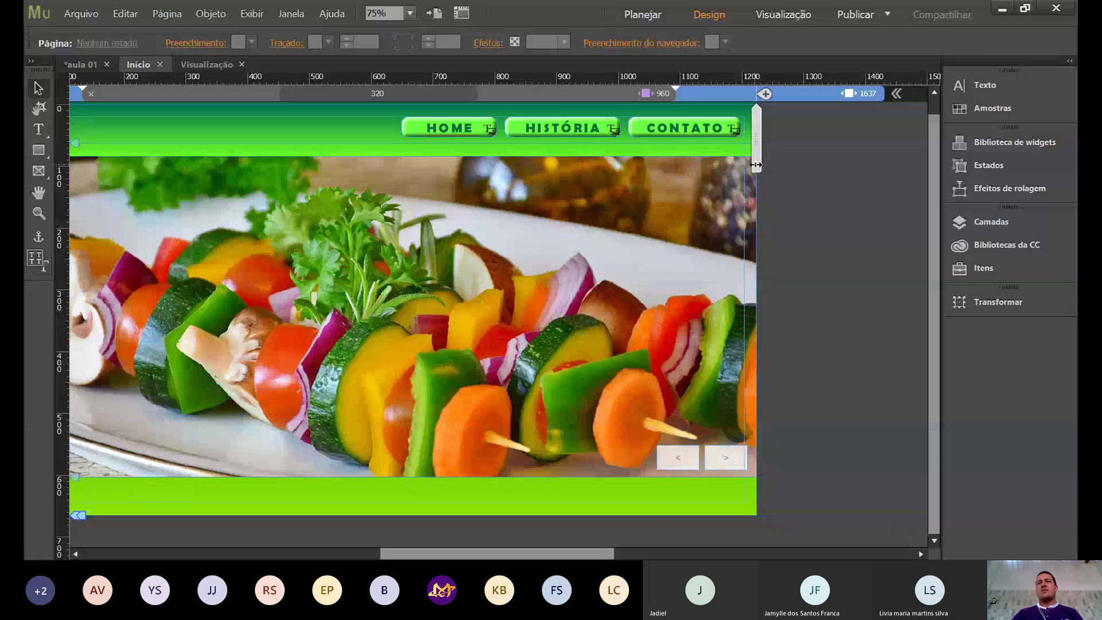
drag(756, 165, 662, 152)
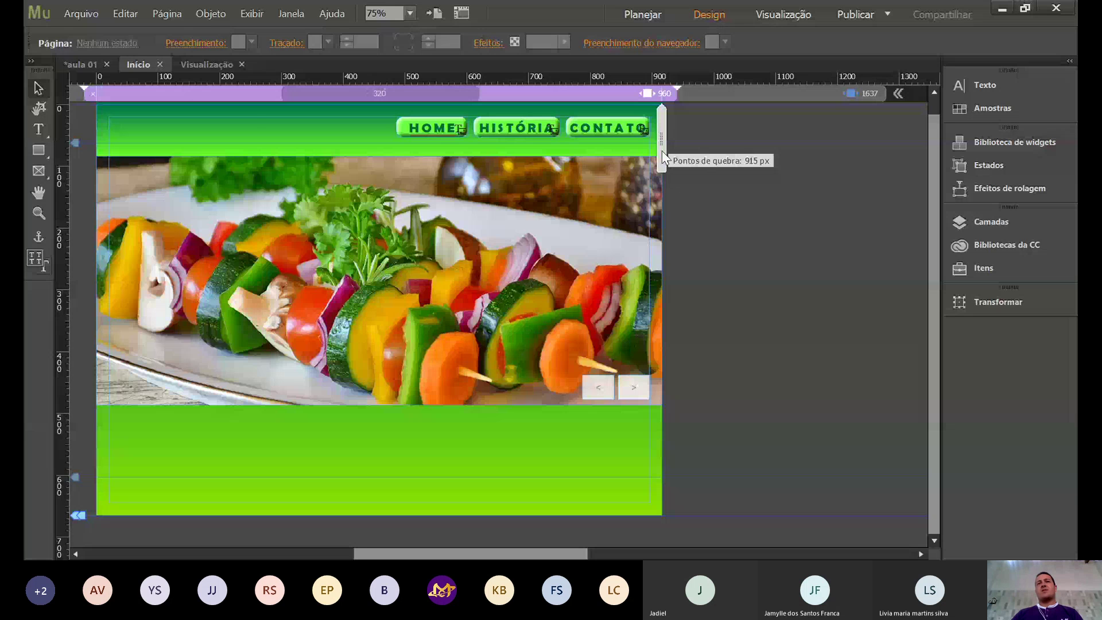
drag(662, 150, 528, 131)
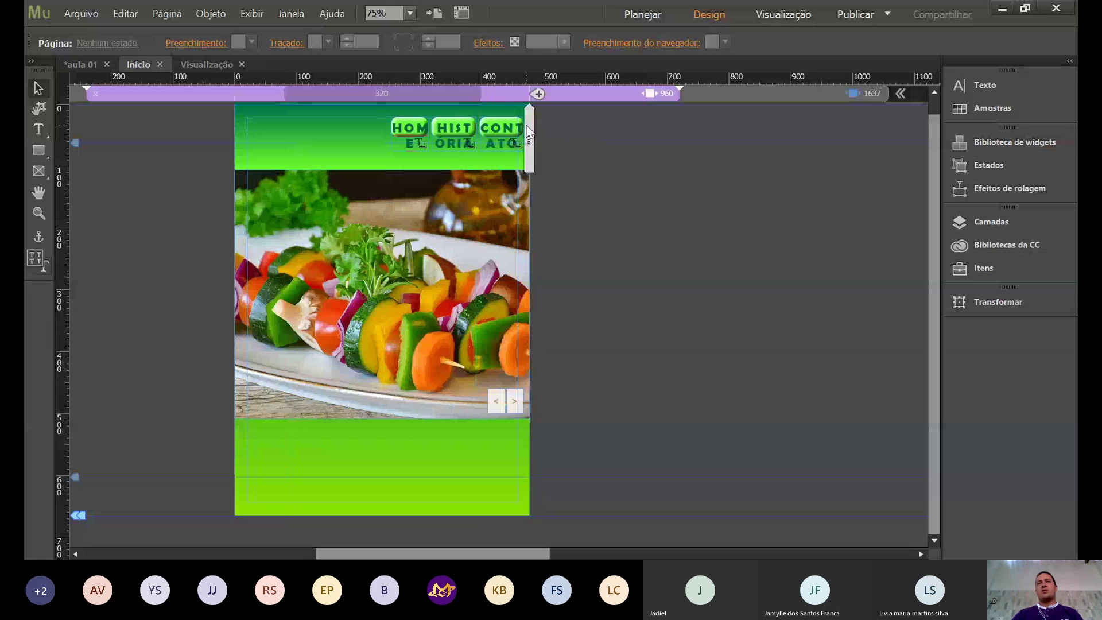
drag(528, 131, 787, 177)
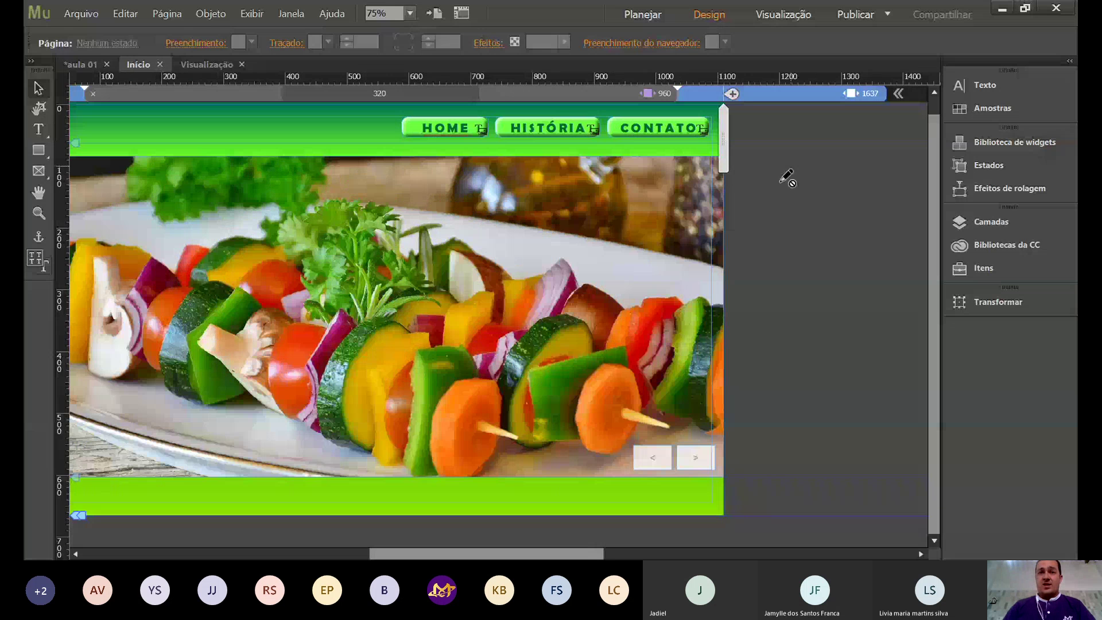
drag(551, 556, 528, 543)
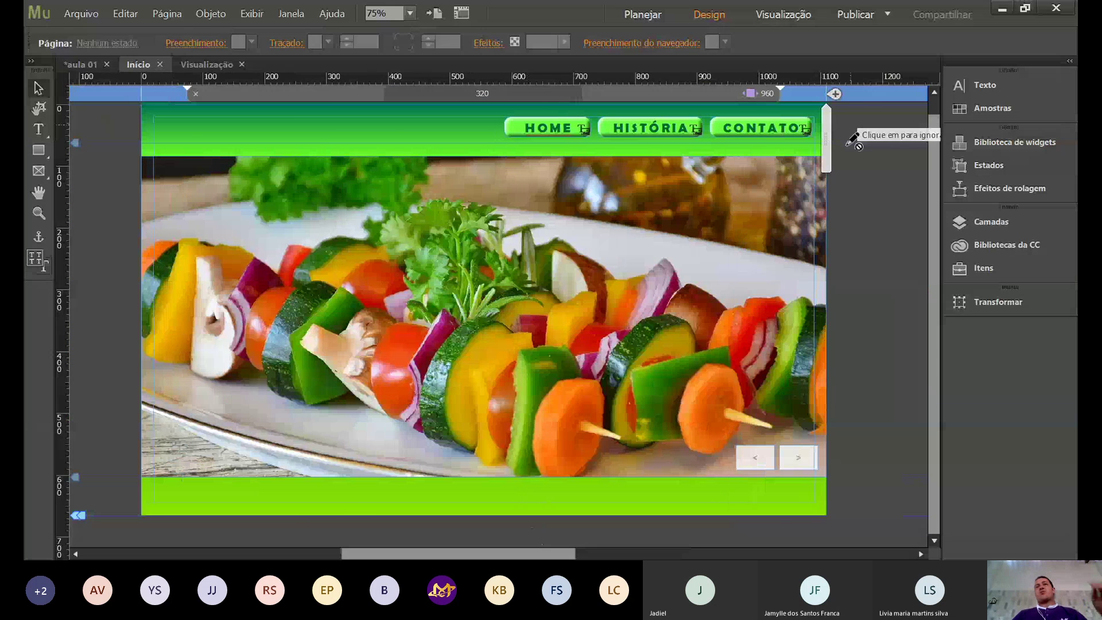
click(507, 554)
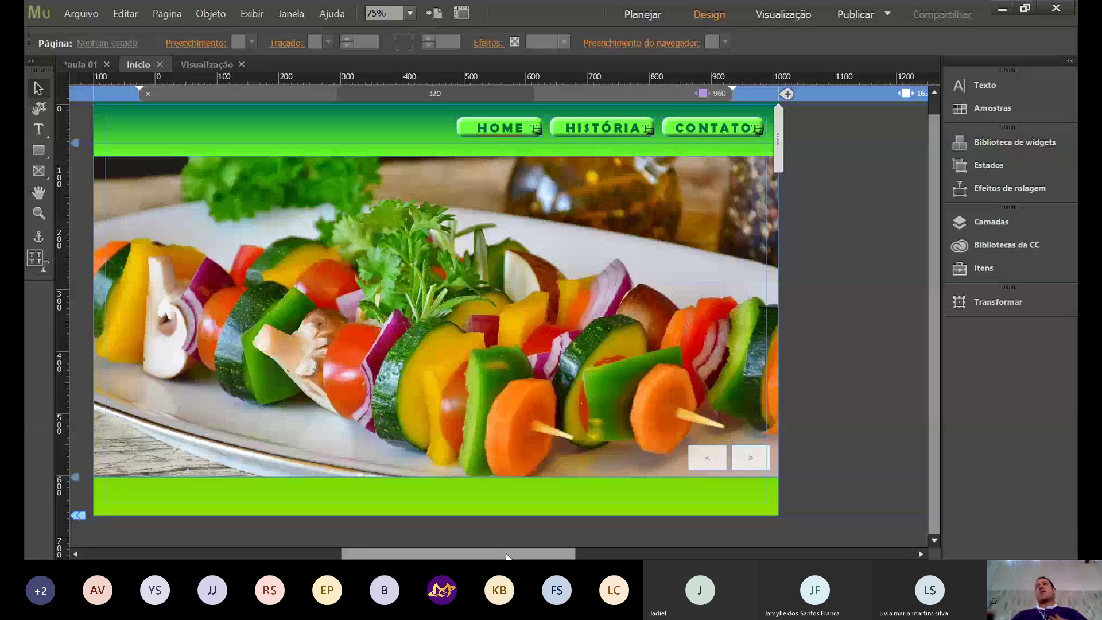
drag(507, 554, 523, 555)
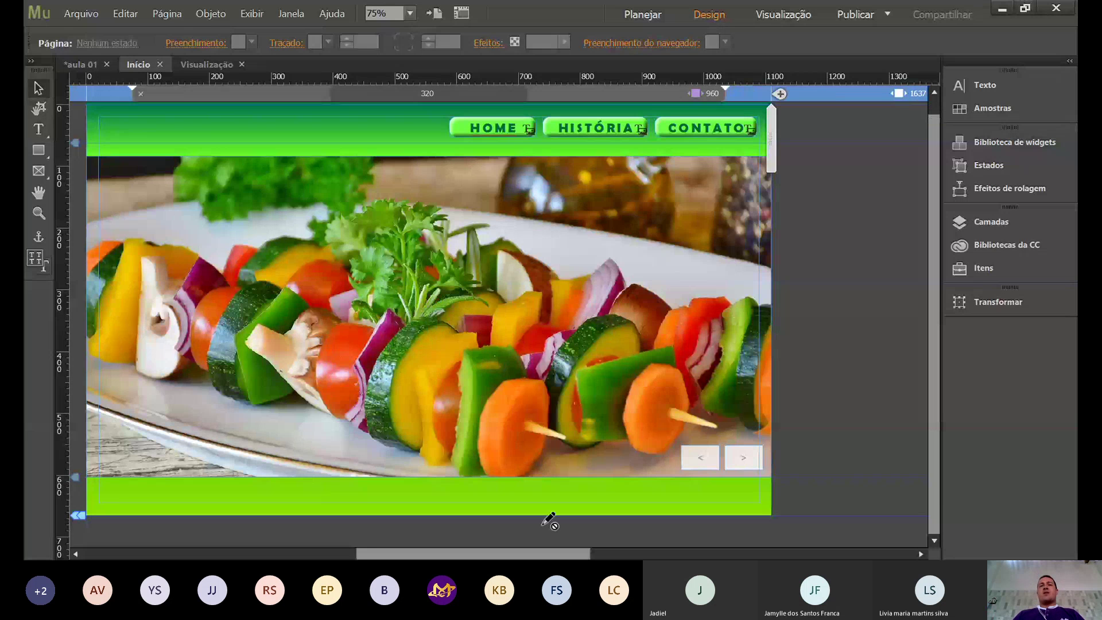
Lengthen the Início page at the 1637 breakpoint by moving its bottom guide down past 1000 px.
drag(552, 554, 529, 554)
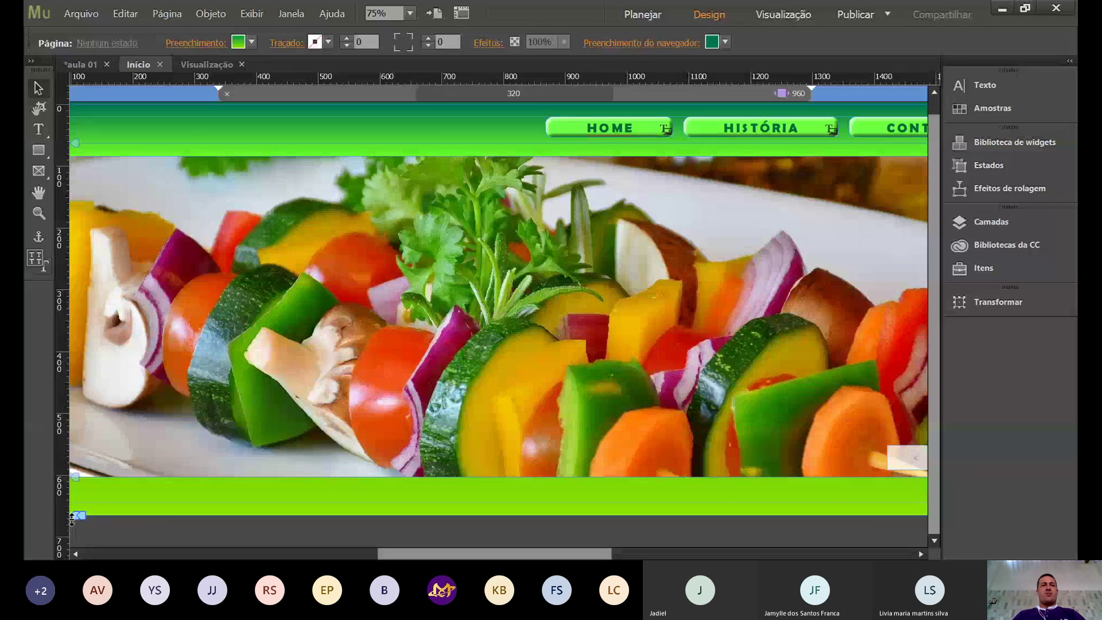
drag(71, 518, 71, 530)
scroll(366, 271, up, 1)
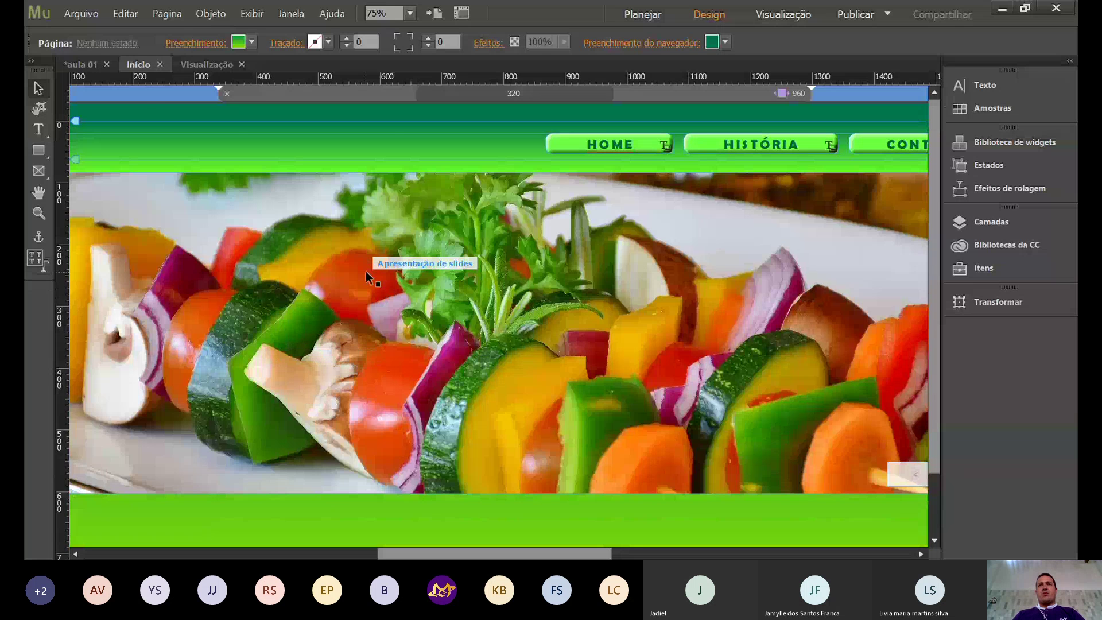
scroll(366, 271, down, 1)
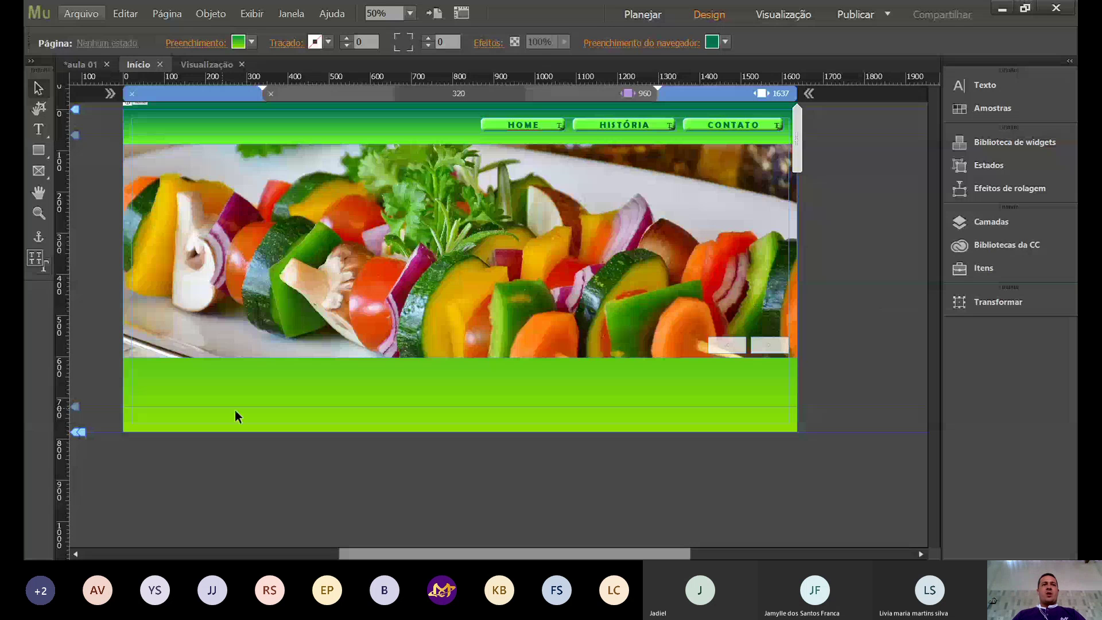
mouse_move(78, 431)
mouse_down()
mouse_move(105, 488)
mouse_move(105, 527)
mouse_up()
scroll(353, 457, up, 5)
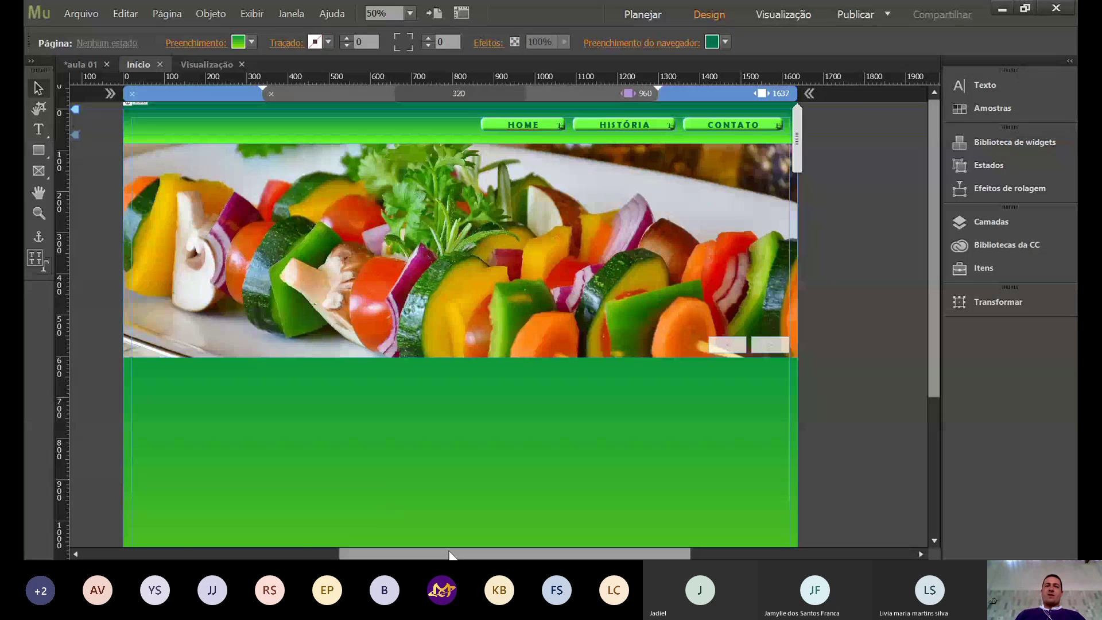
mouse_move(450, 554)
mouse_down()
mouse_move(426, 554)
mouse_move(438, 554)
mouse_up()
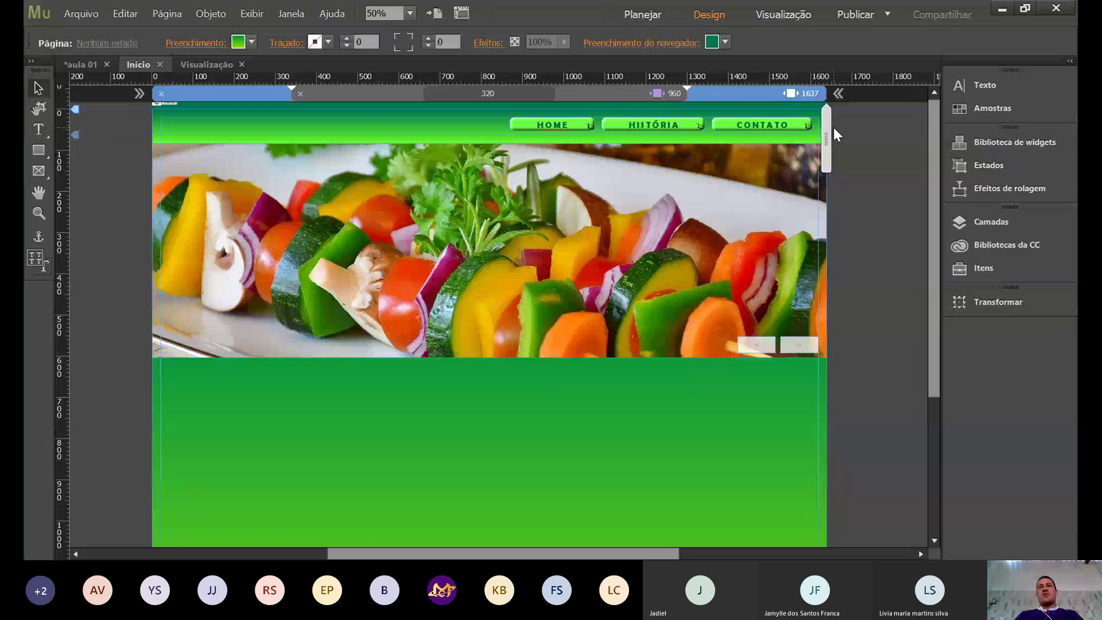
Examine the Início layout within the 960 breakpoint by narrowing it to about 320 px and widening it to about 960 px.
click(660, 93)
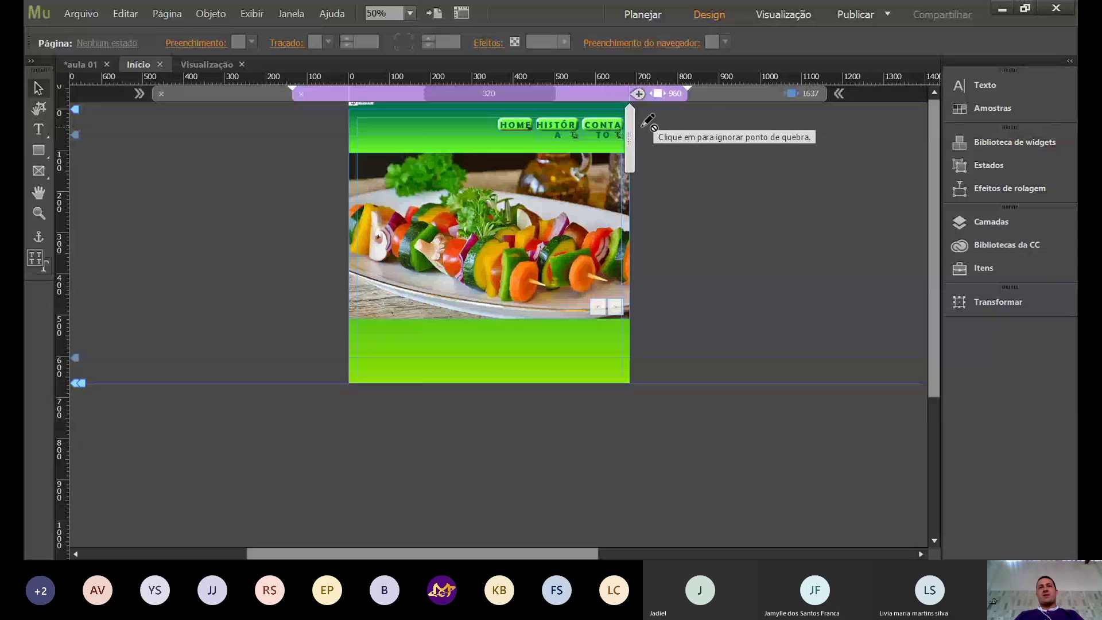
drag(630, 128, 558, 120)
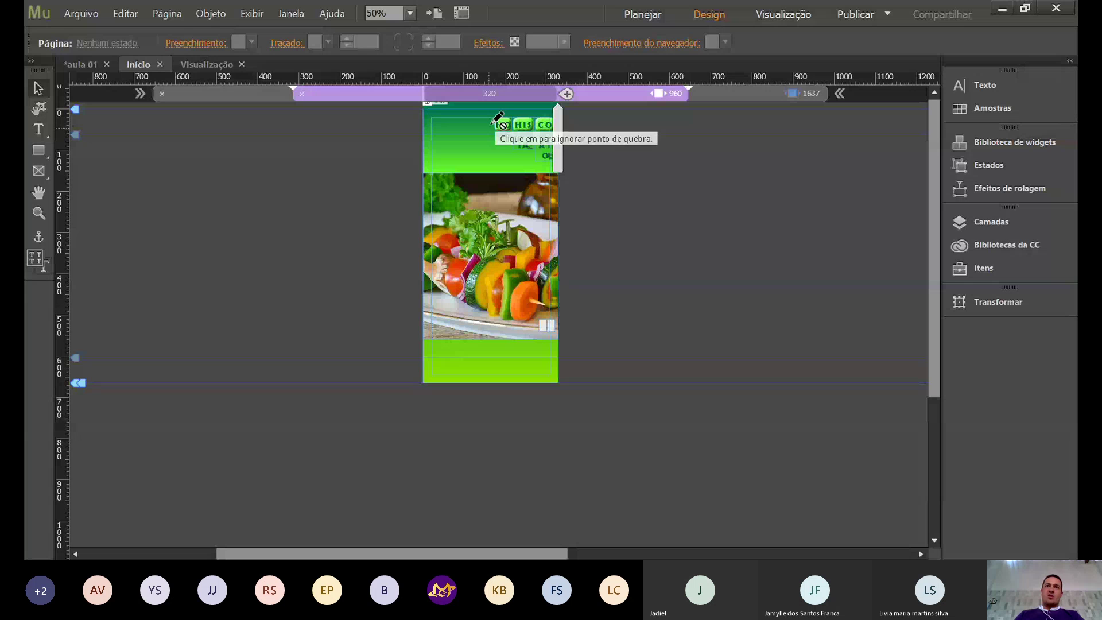
drag(574, 129, 688, 135)
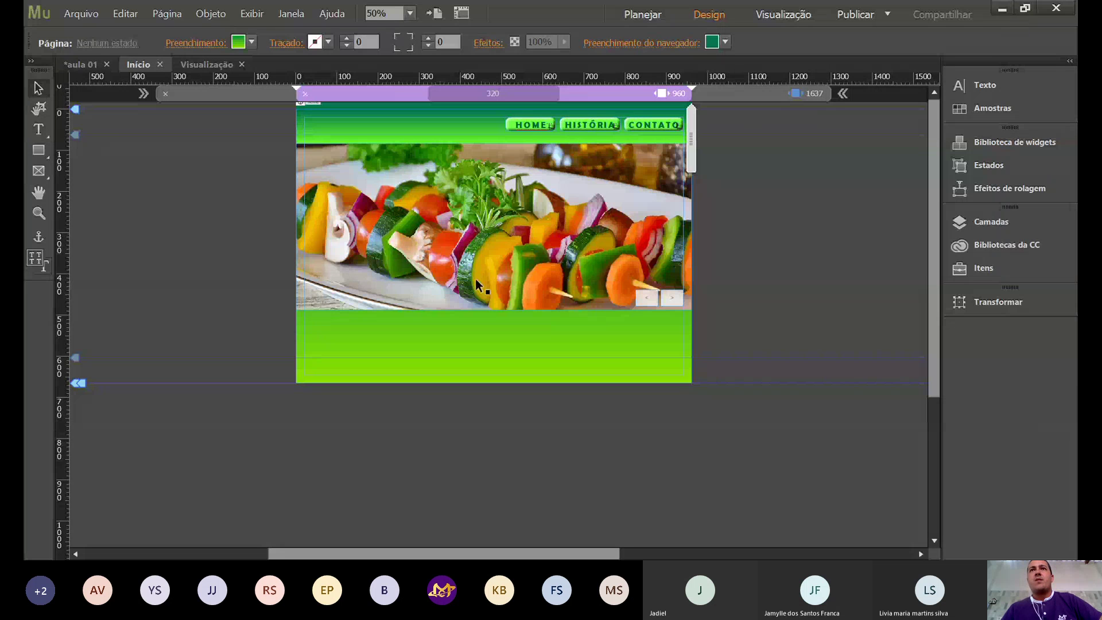
Review the site plan, preview the lengthened Início page from top to bottom, and return to the page design.
click(631, 16)
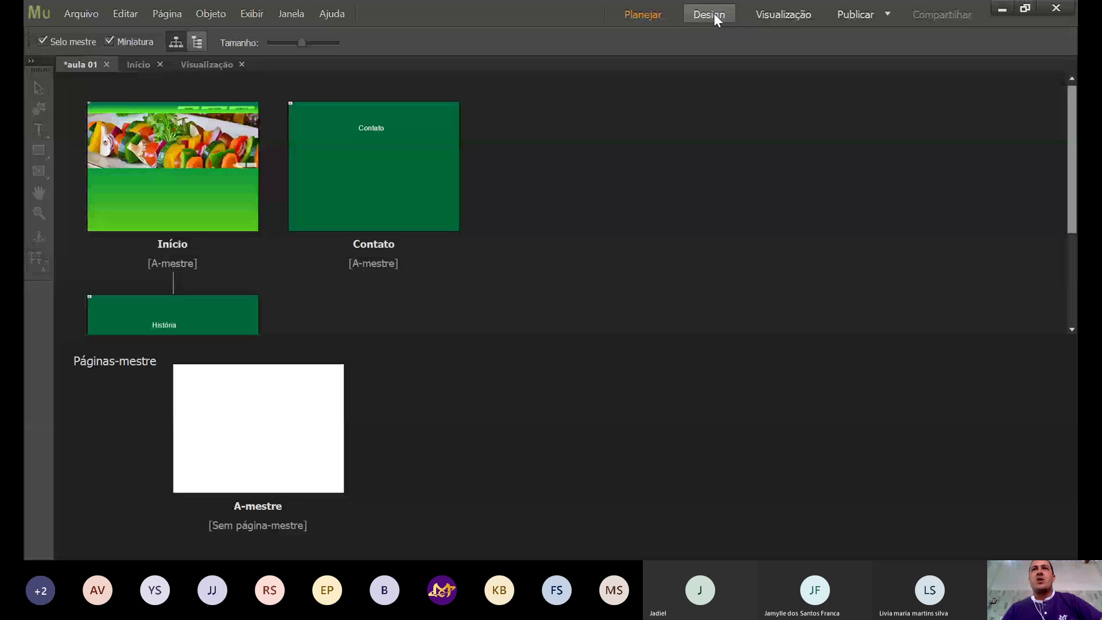
click(714, 14)
click(789, 14)
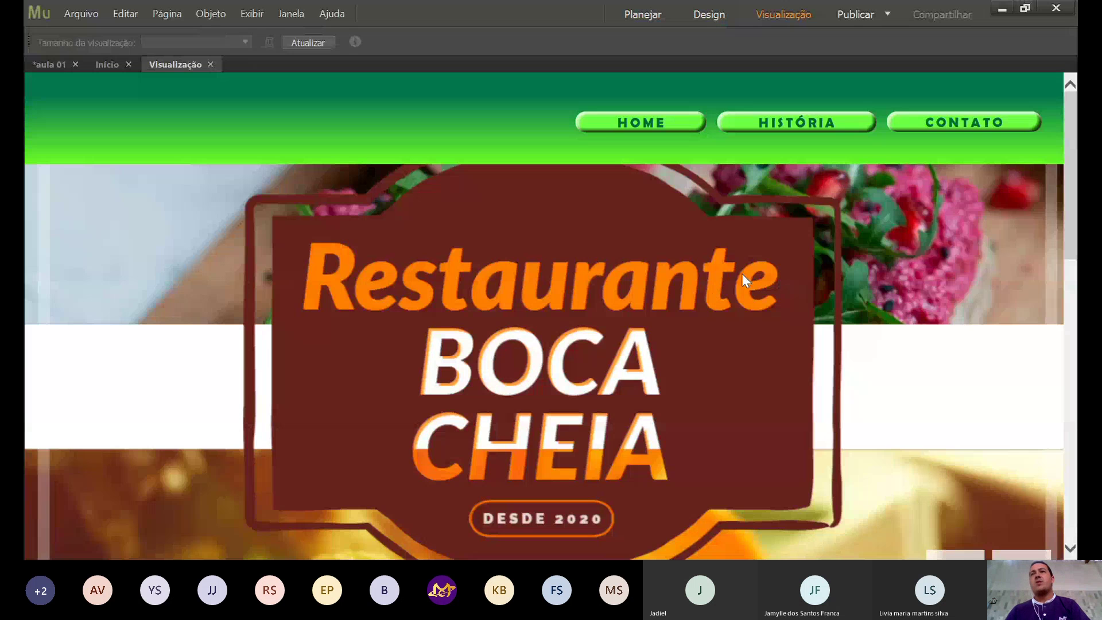
scroll(1054, 189, down, 5)
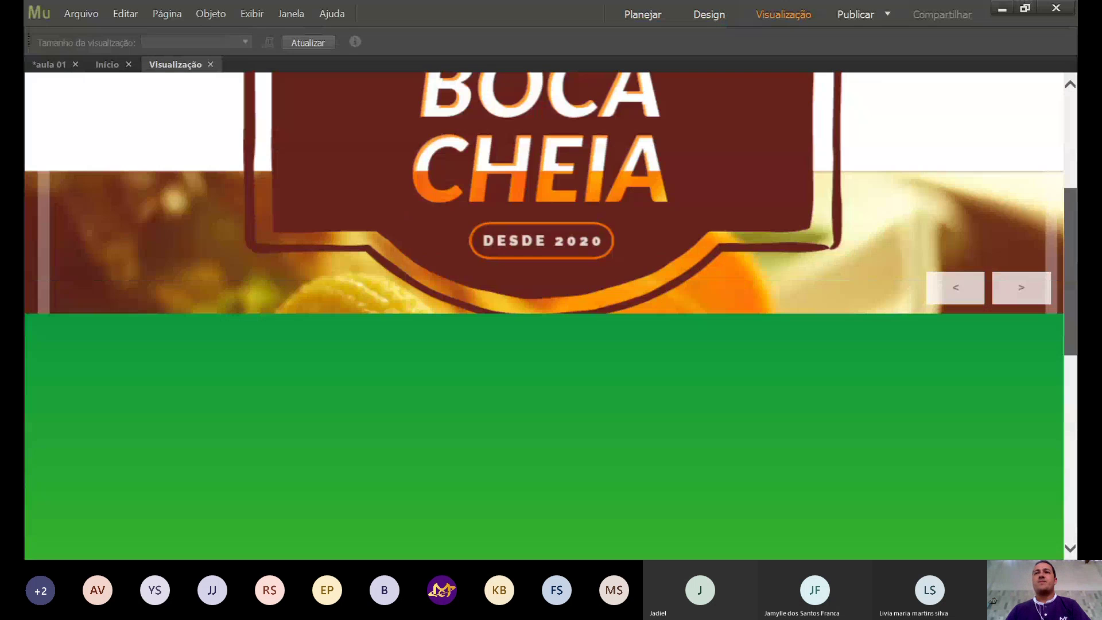
scroll(545, 316, up, 2)
scroll(863, 148, up, 3)
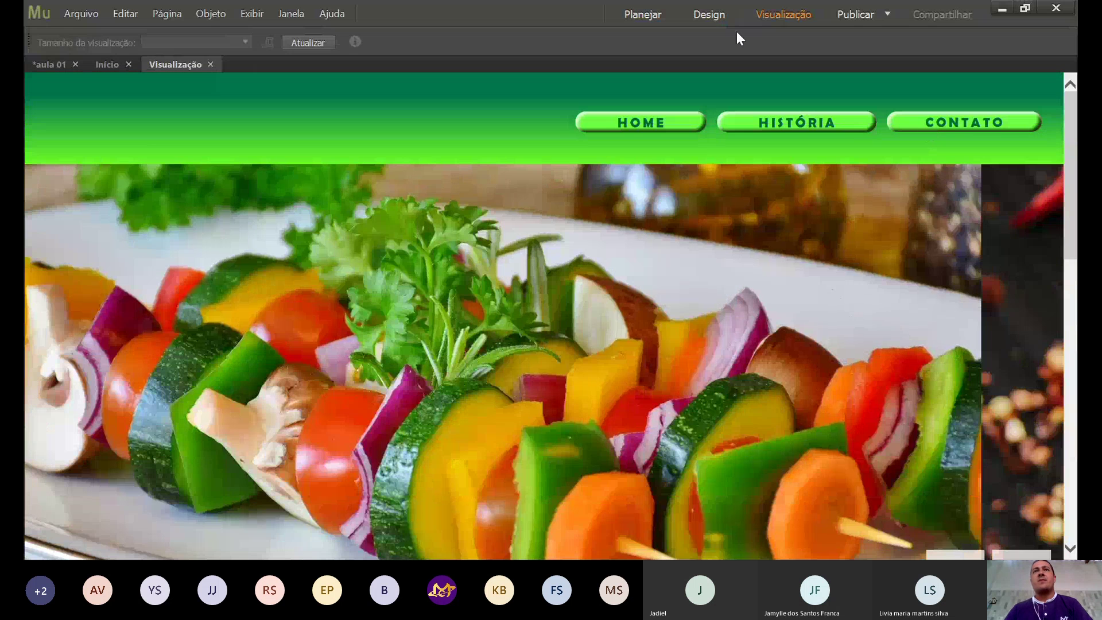
key(Escape)
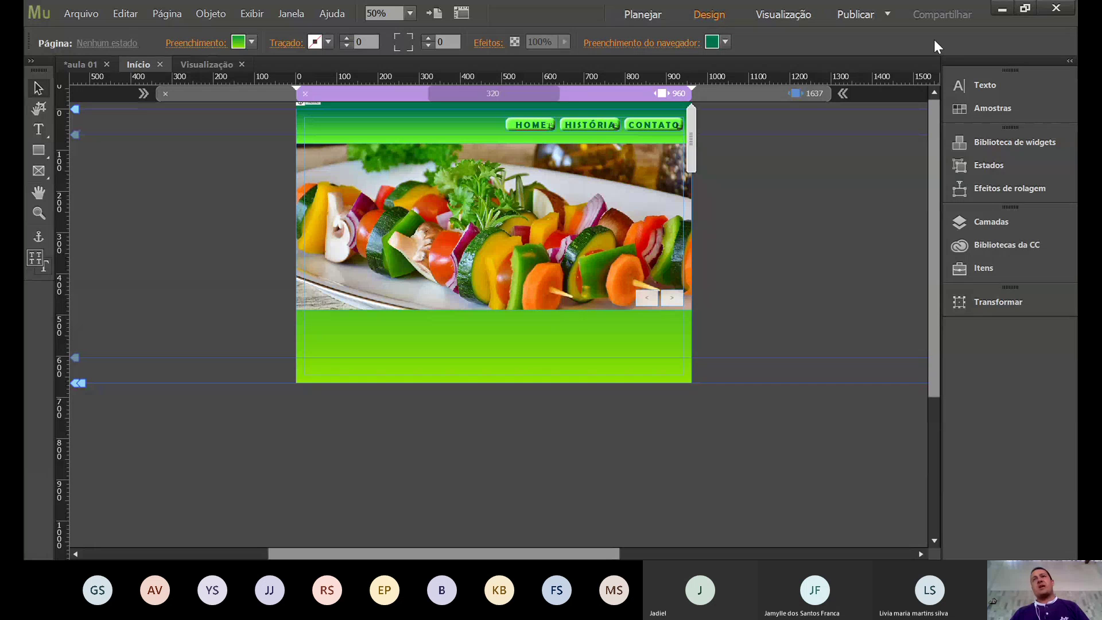
Examine the connection method and mode options for FTP publishing, and leave the FTP server setup without connecting.
click(856, 14)
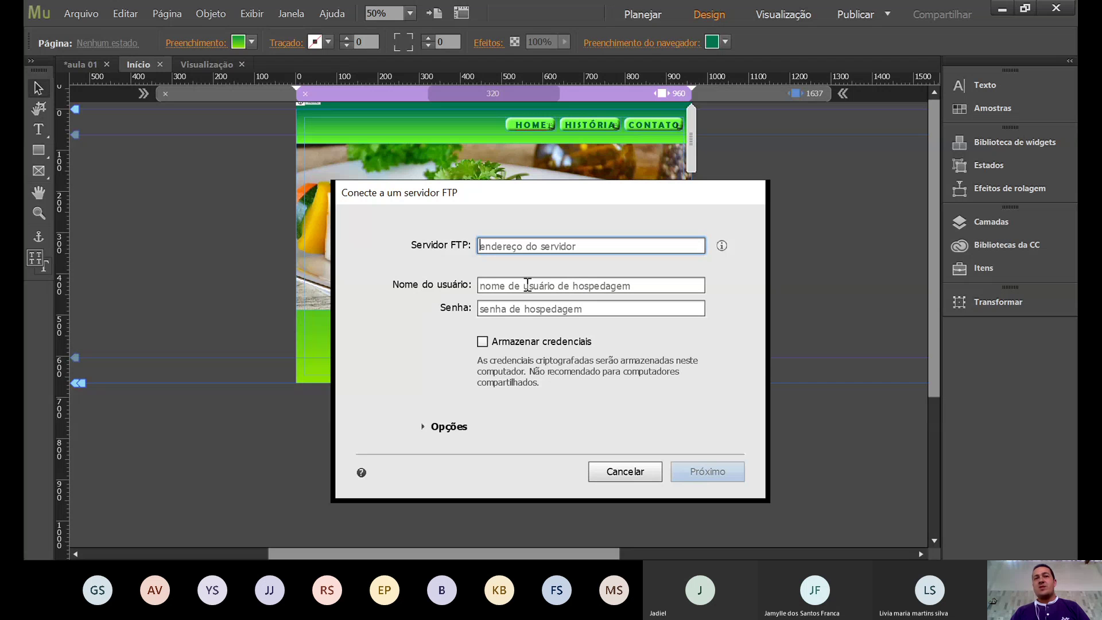
click(423, 427)
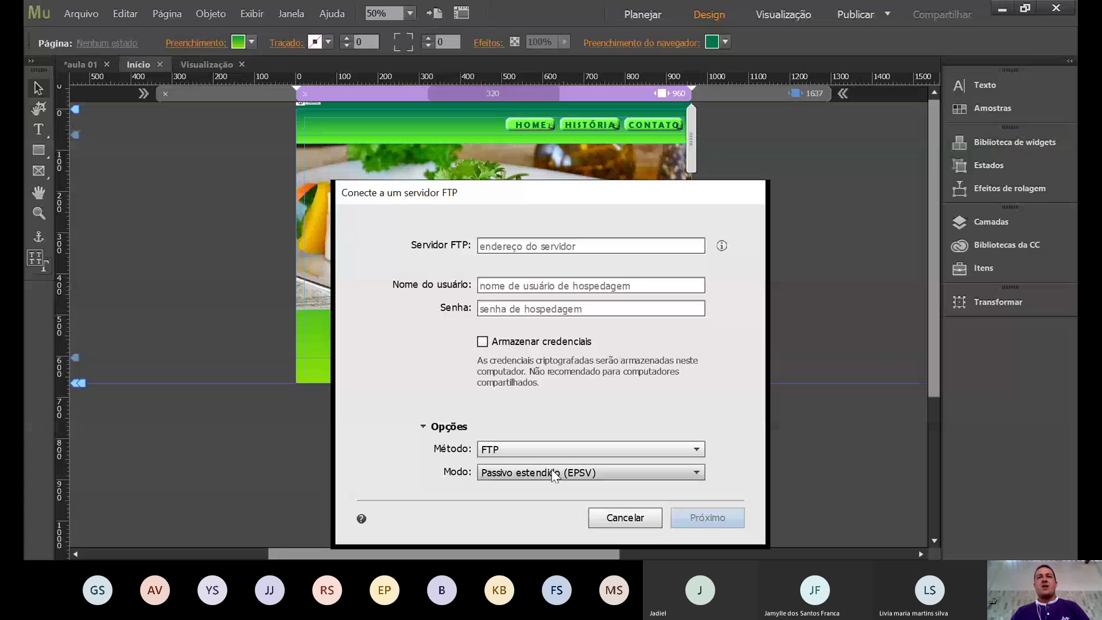
click(573, 449)
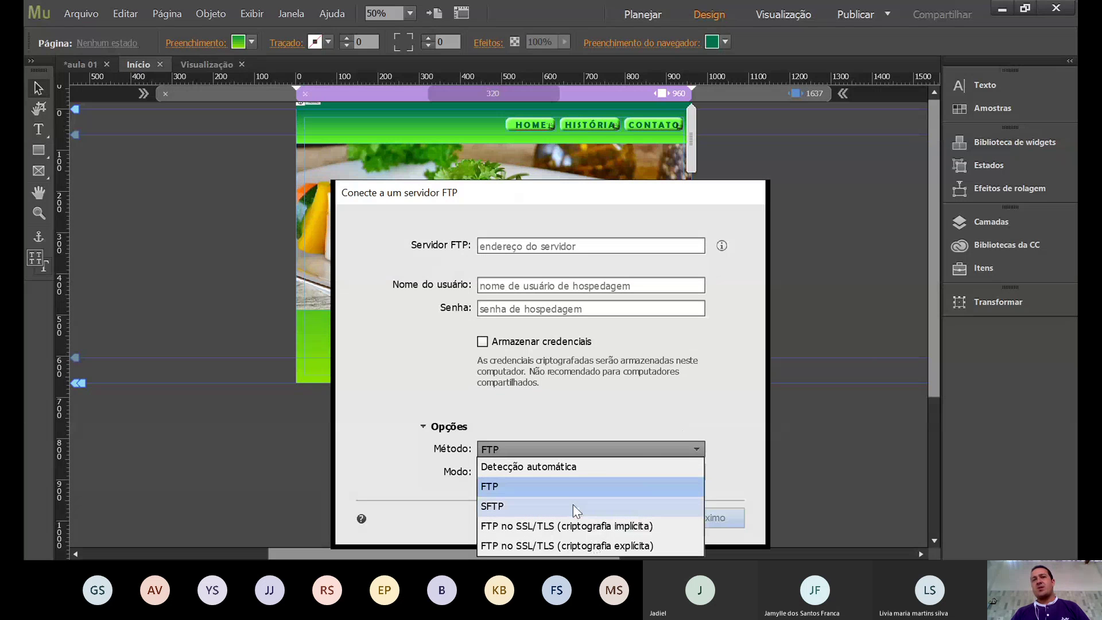
click(580, 487)
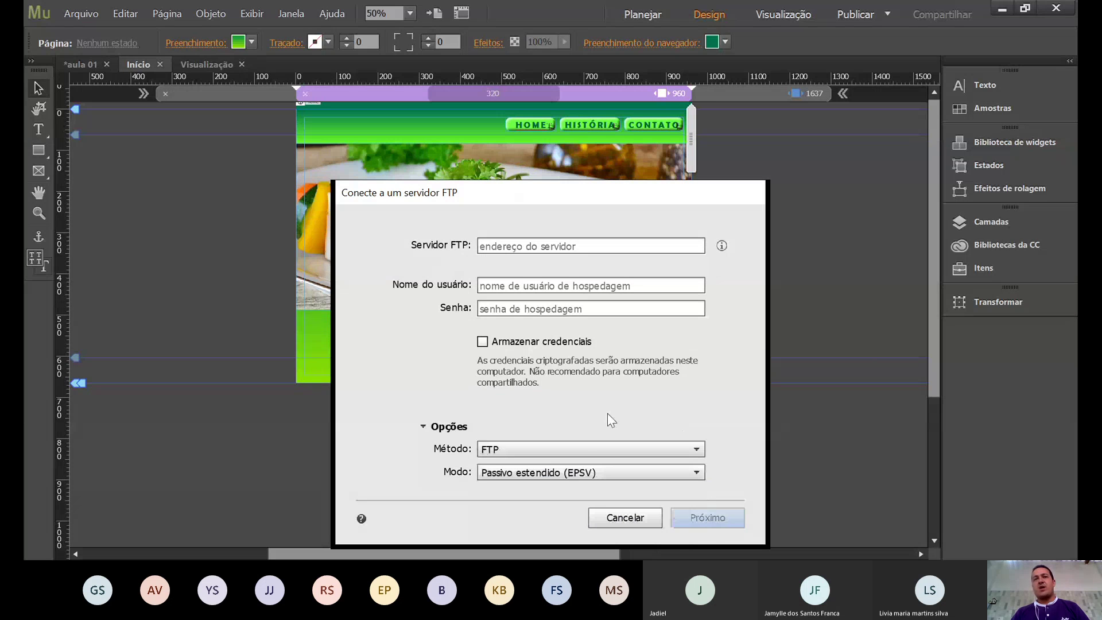
click(566, 471)
click(546, 457)
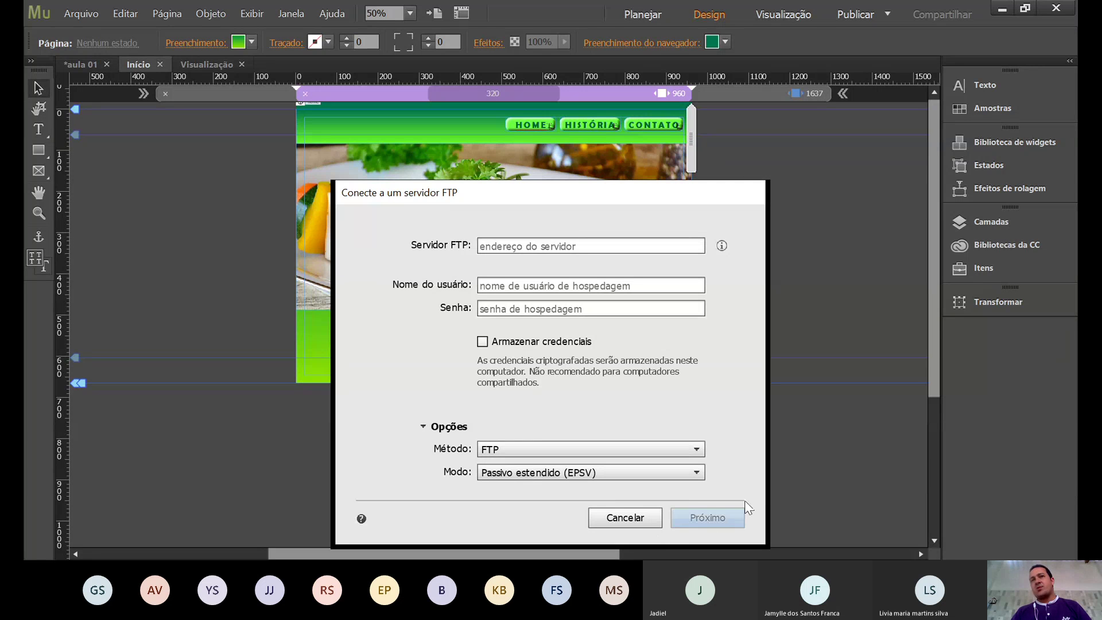
click(620, 518)
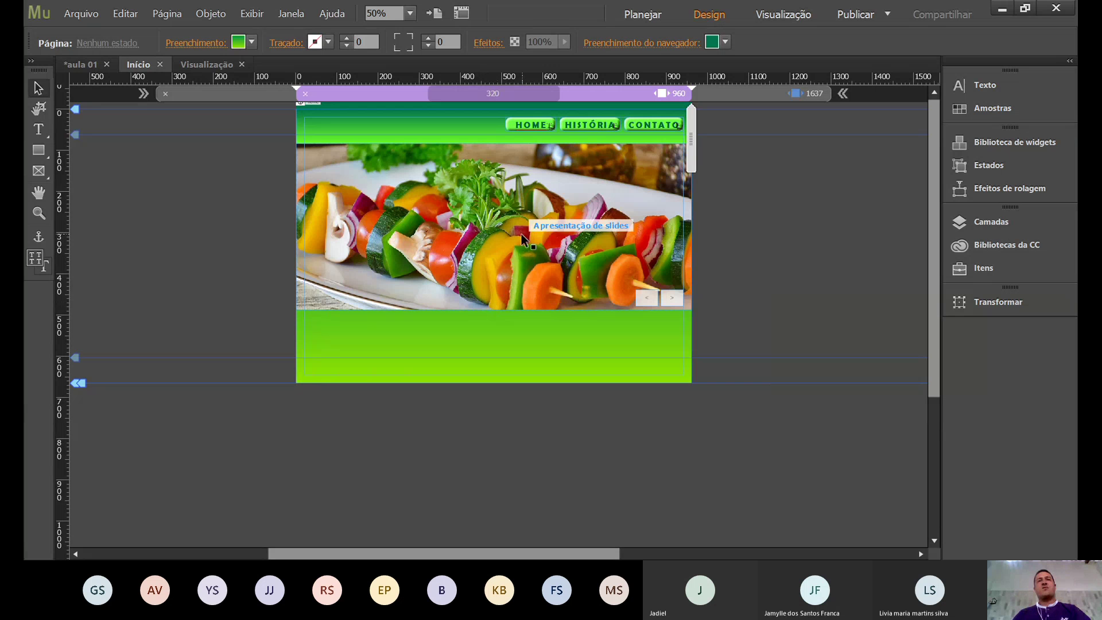
scroll(520, 240, up, 1)
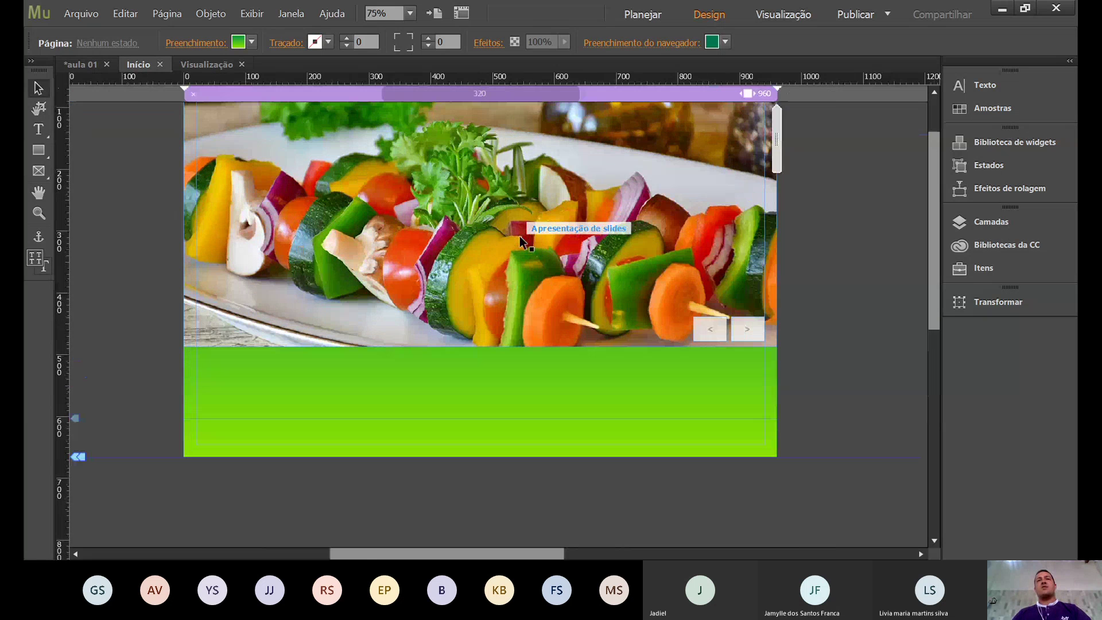
scroll(521, 240, down, 1)
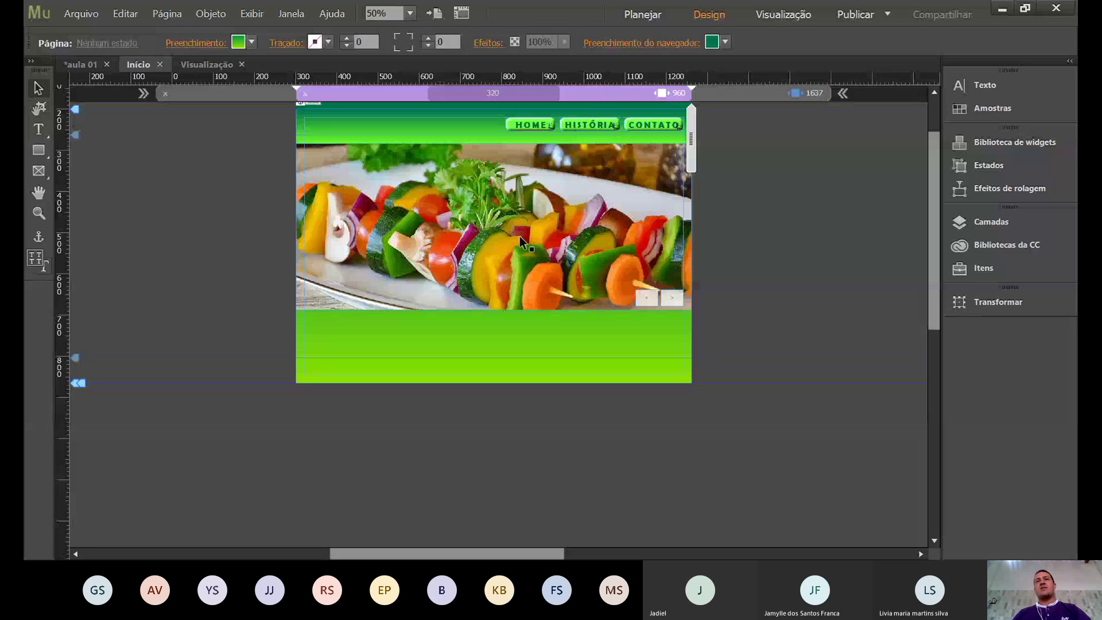
Dismiss the Adobe ID validation error and begin an HTML export with the site URL primeiraaula.com.
key(alt)
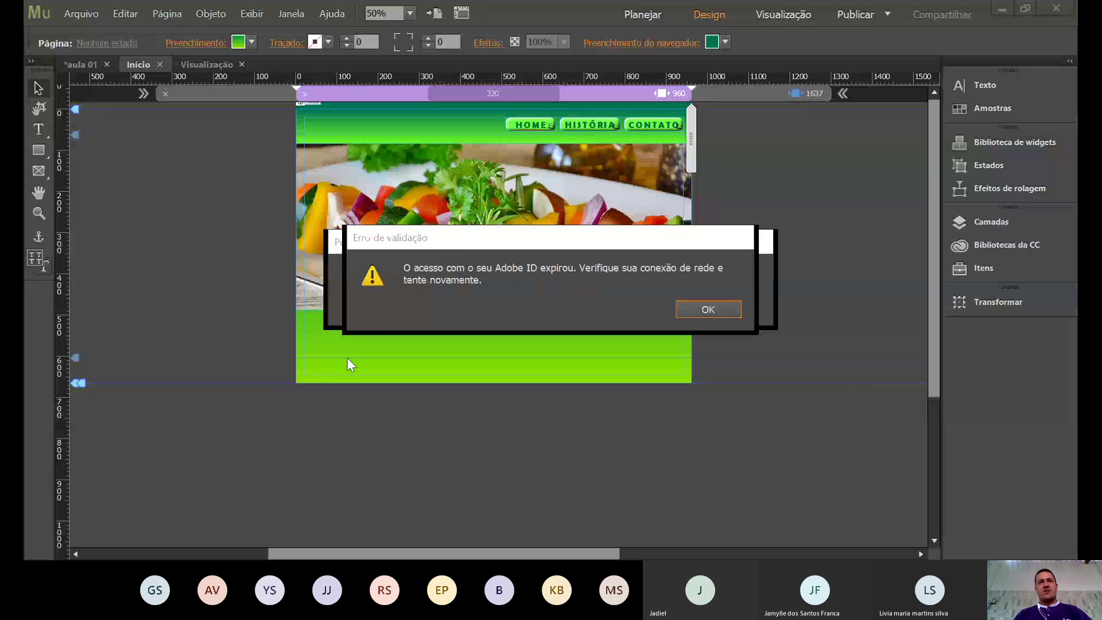
key(Return)
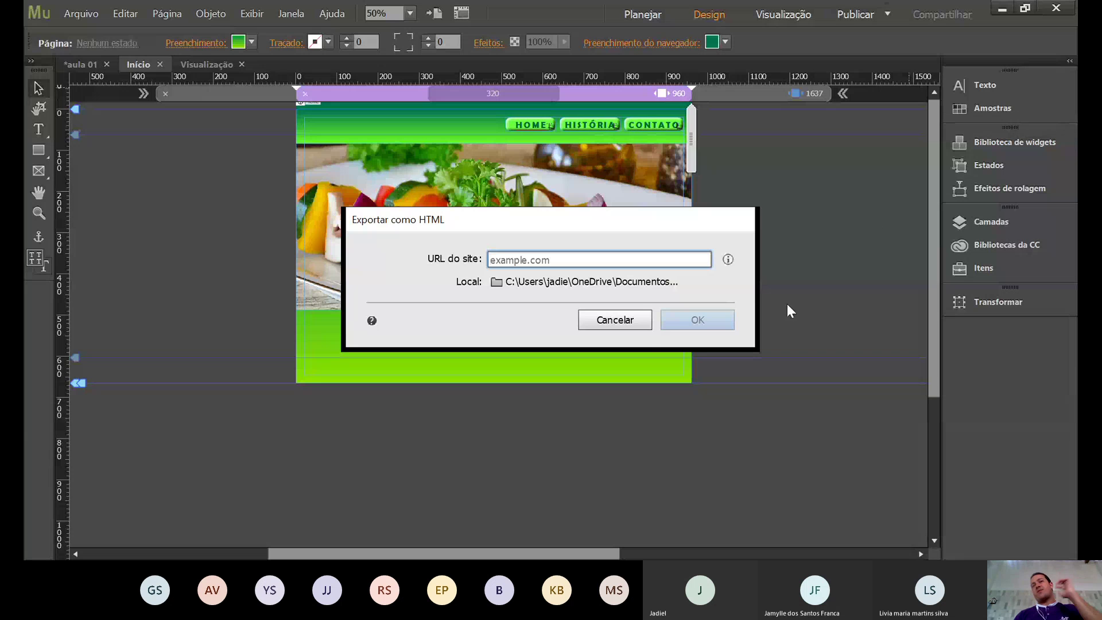
click(538, 261)
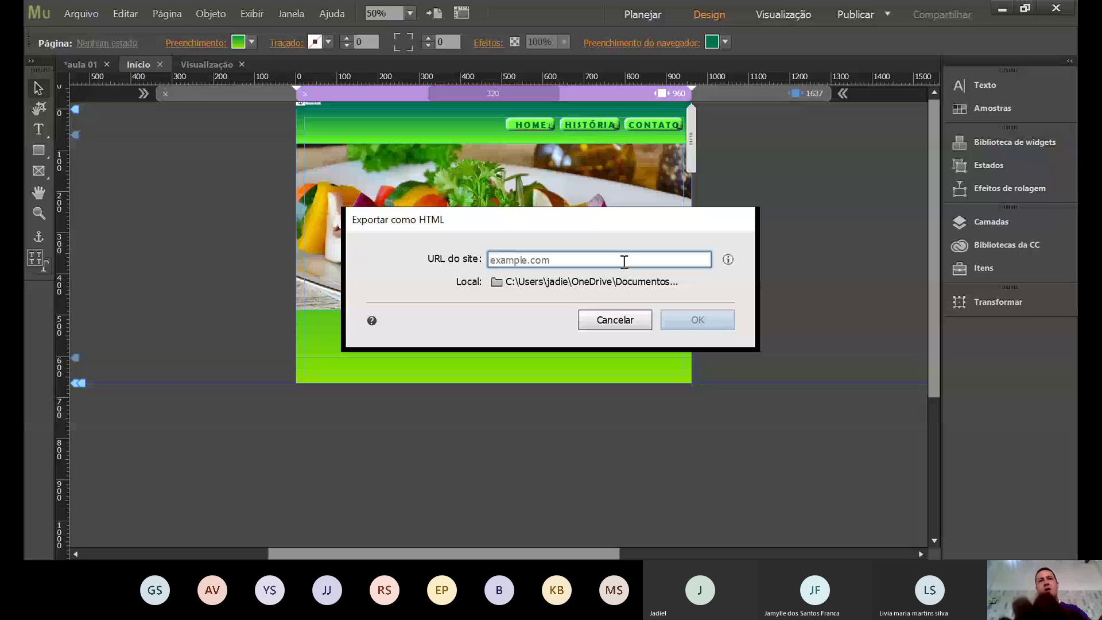
text(primeiraaula)
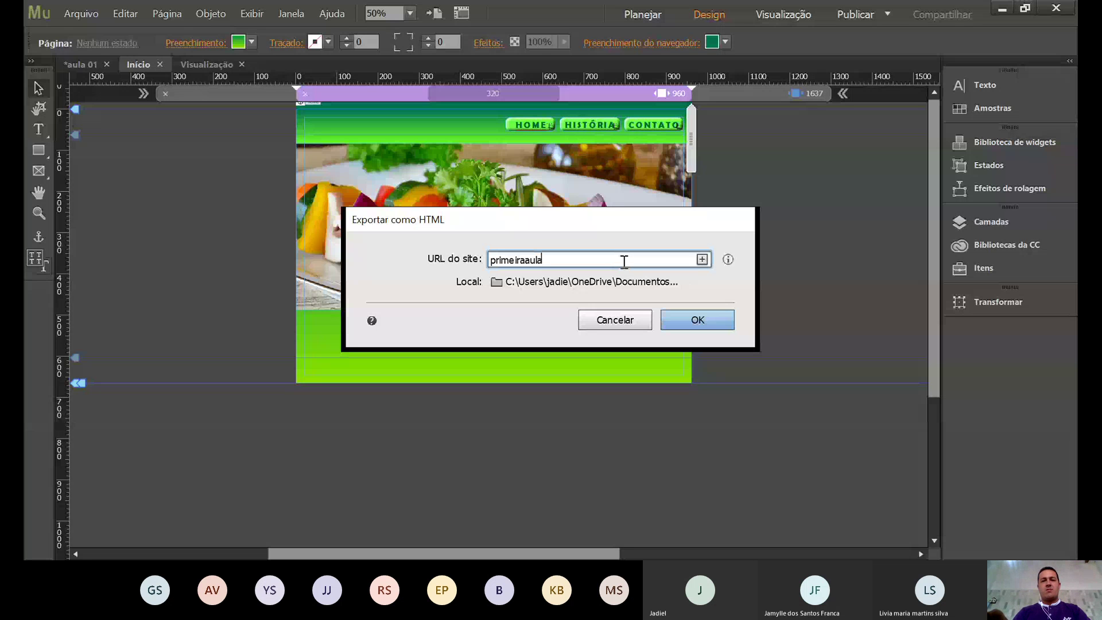
text(.com)
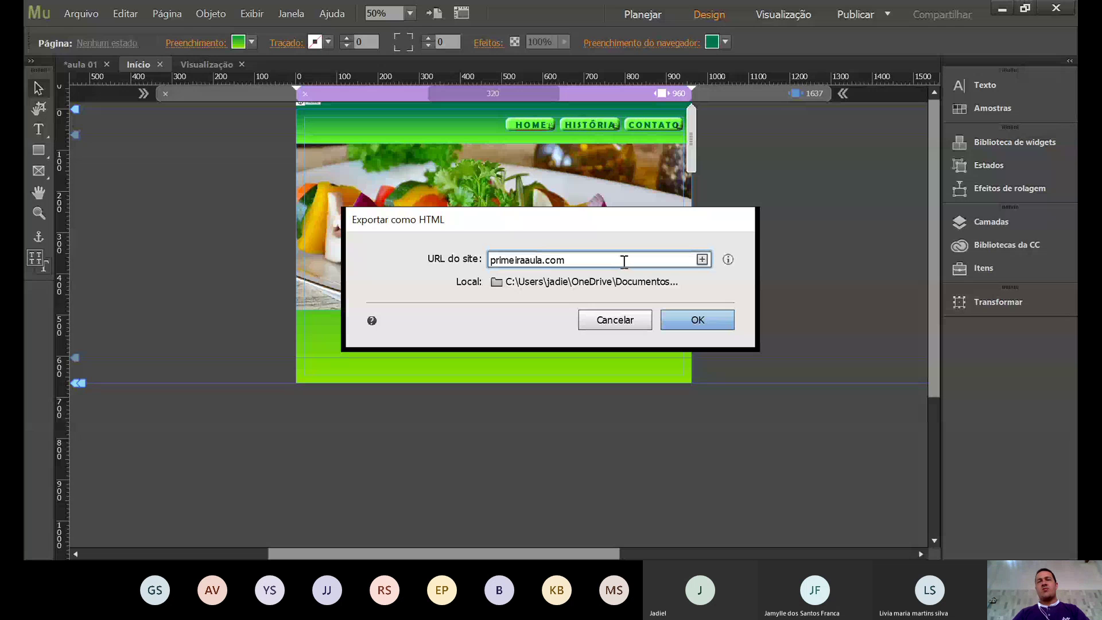
Export the site as HTML into a new folder named Terça Tarde on the desktop (Área de Trabalho).
click(498, 281)
click(97, 122)
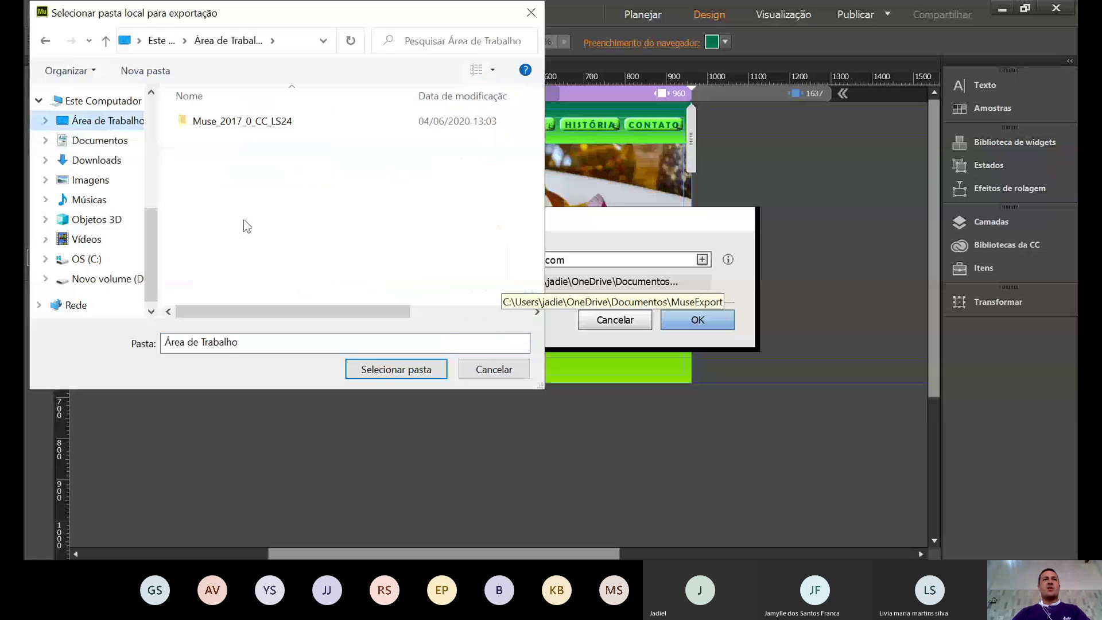
click(162, 81)
text(T)
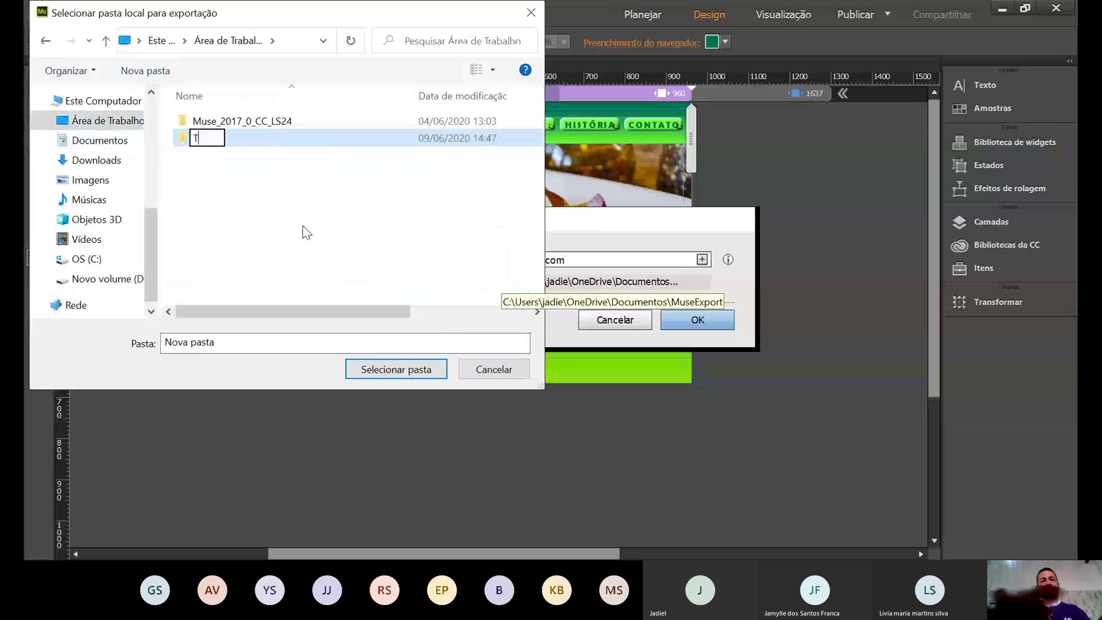
text(erça)
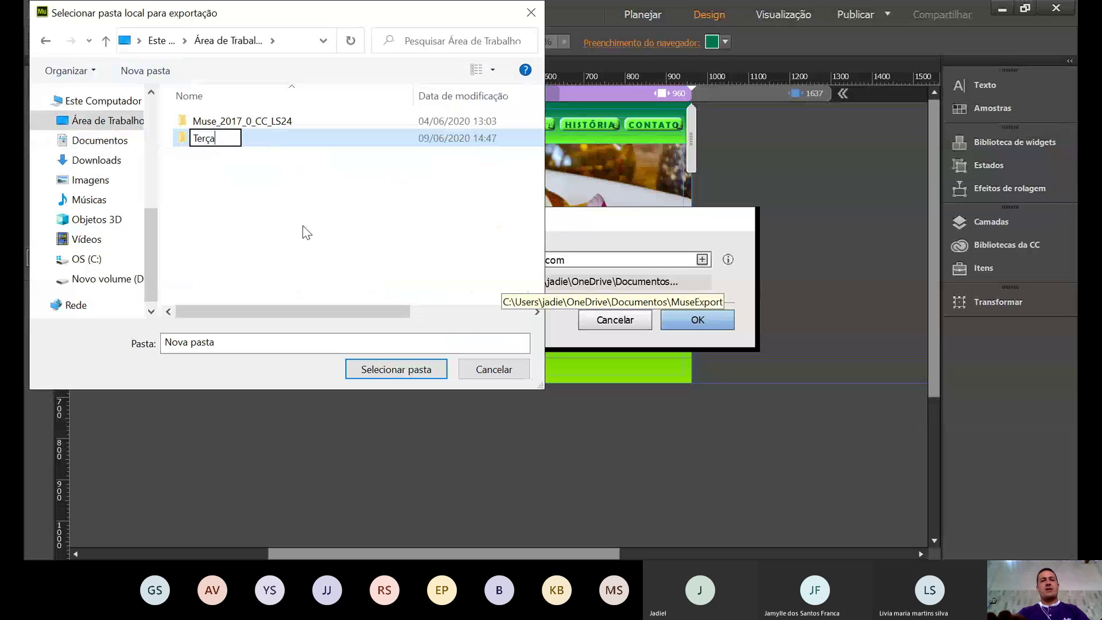
text( Tarde)
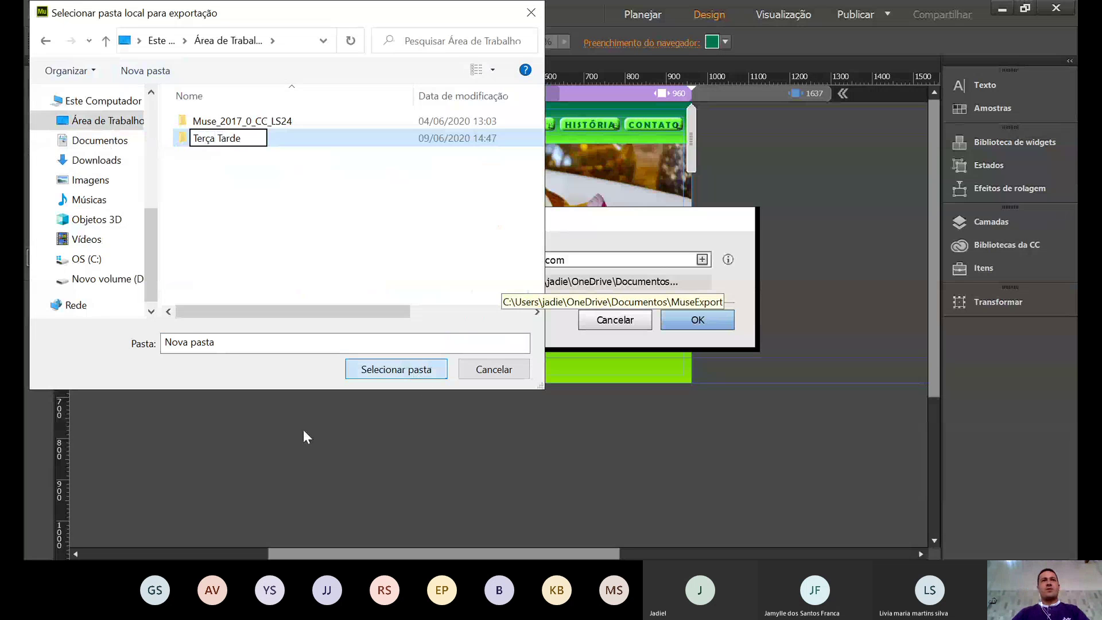
key(Return)
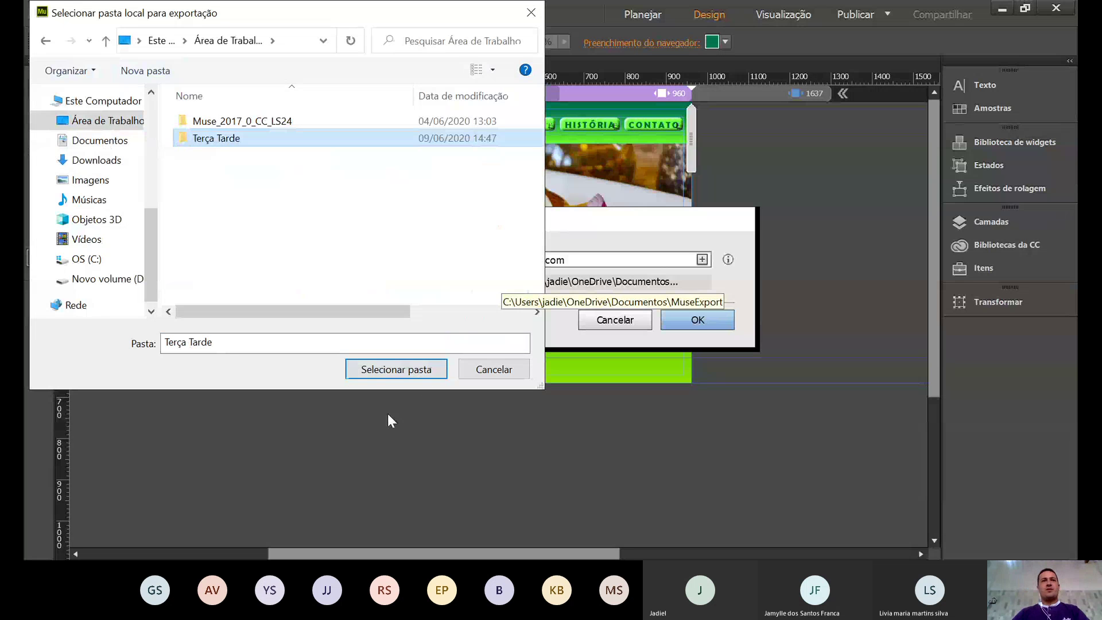
click(405, 376)
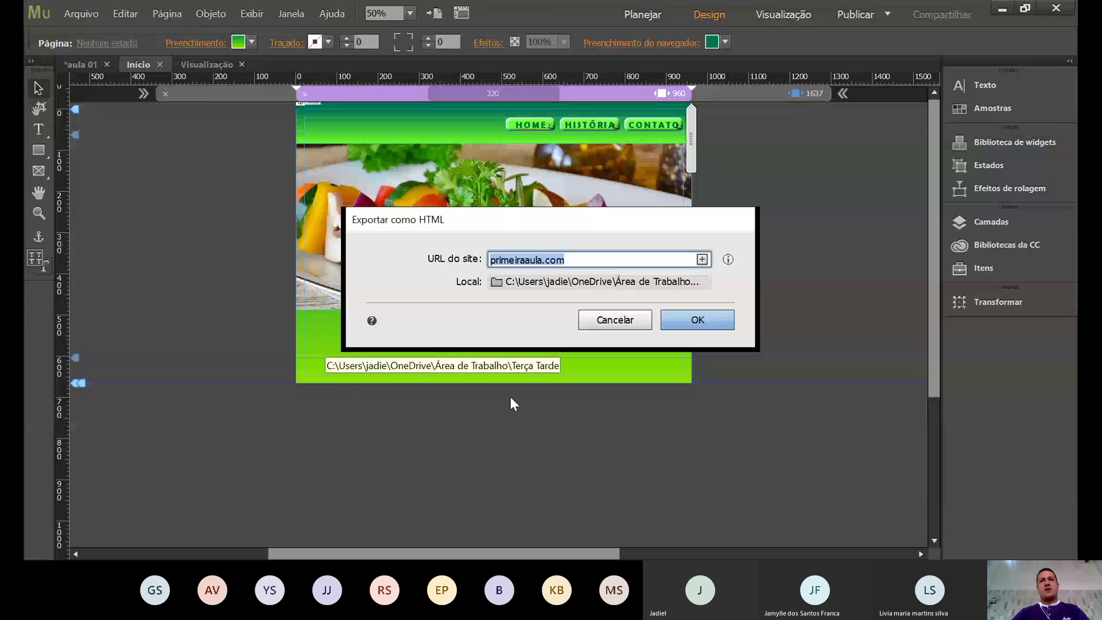
click(694, 326)
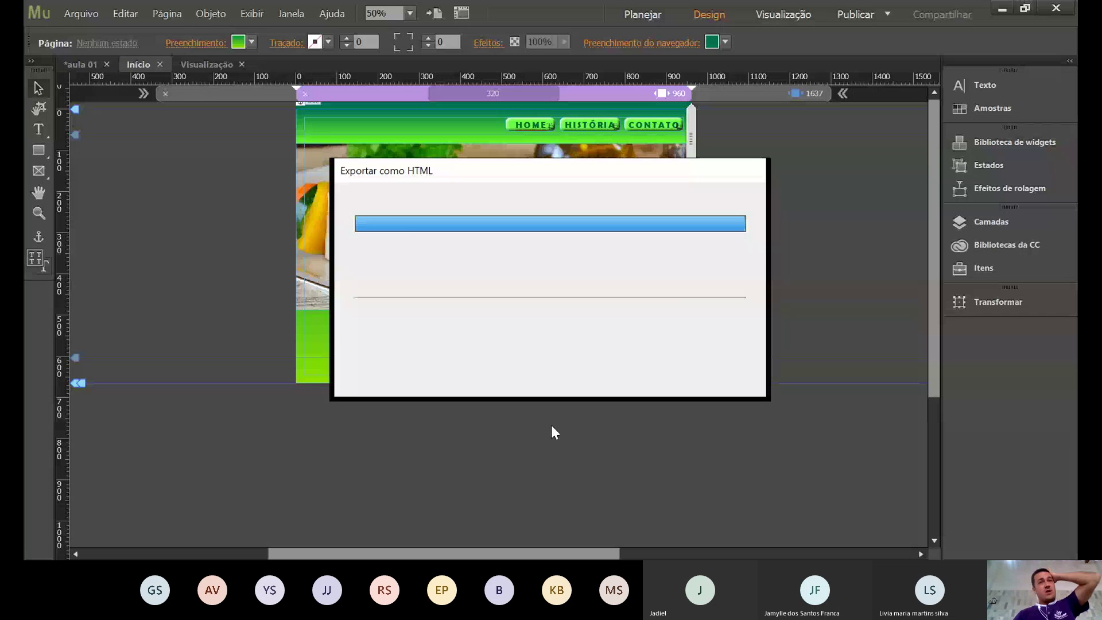
click(718, 314)
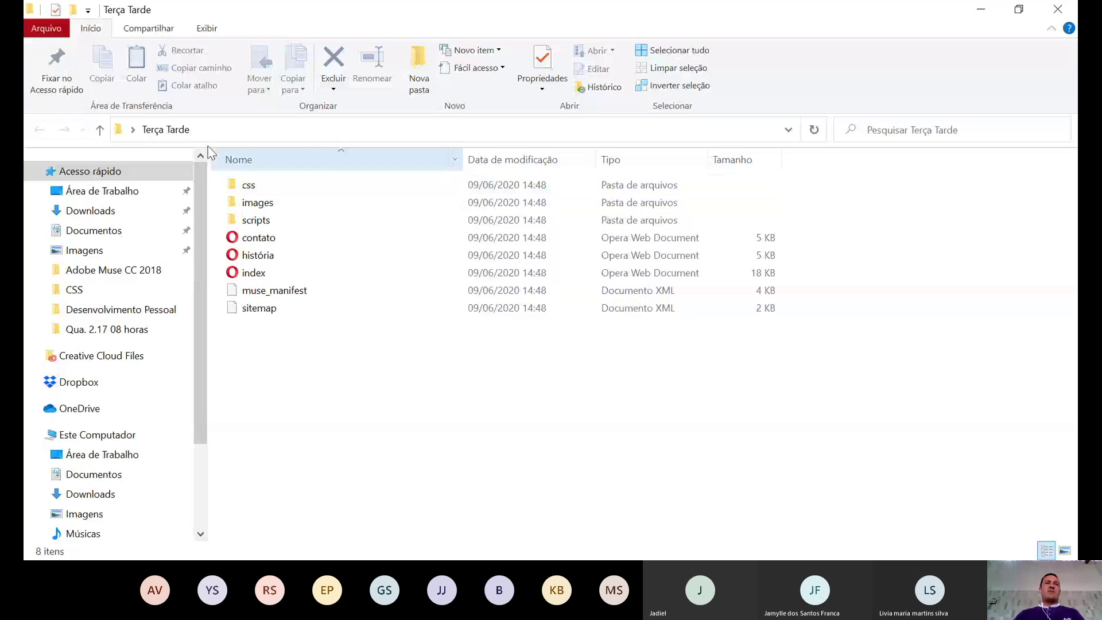
Examine the exported Terça Tarde folder, including its css and scripts subfolders, the HTML pages and the XML files.
double_click(248, 186)
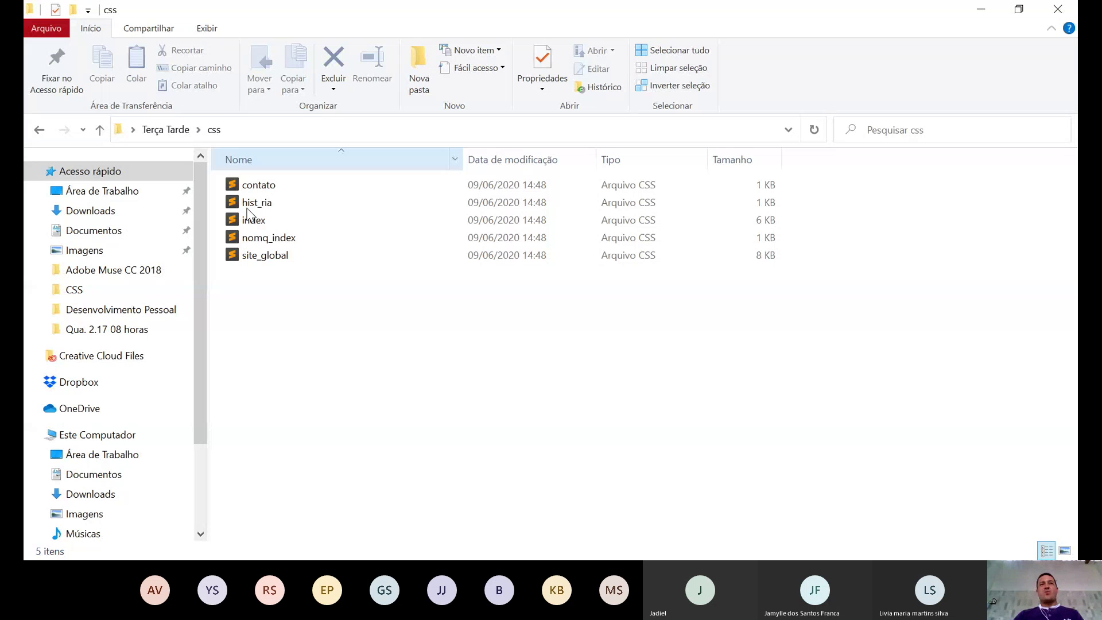
key(alt+Up)
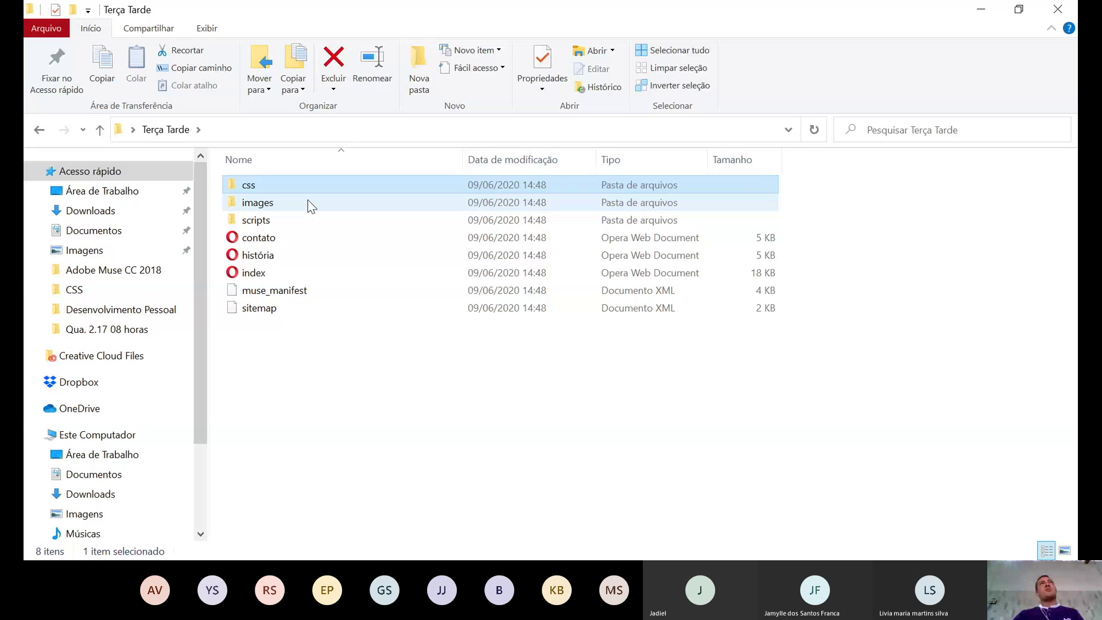
double_click(265, 205)
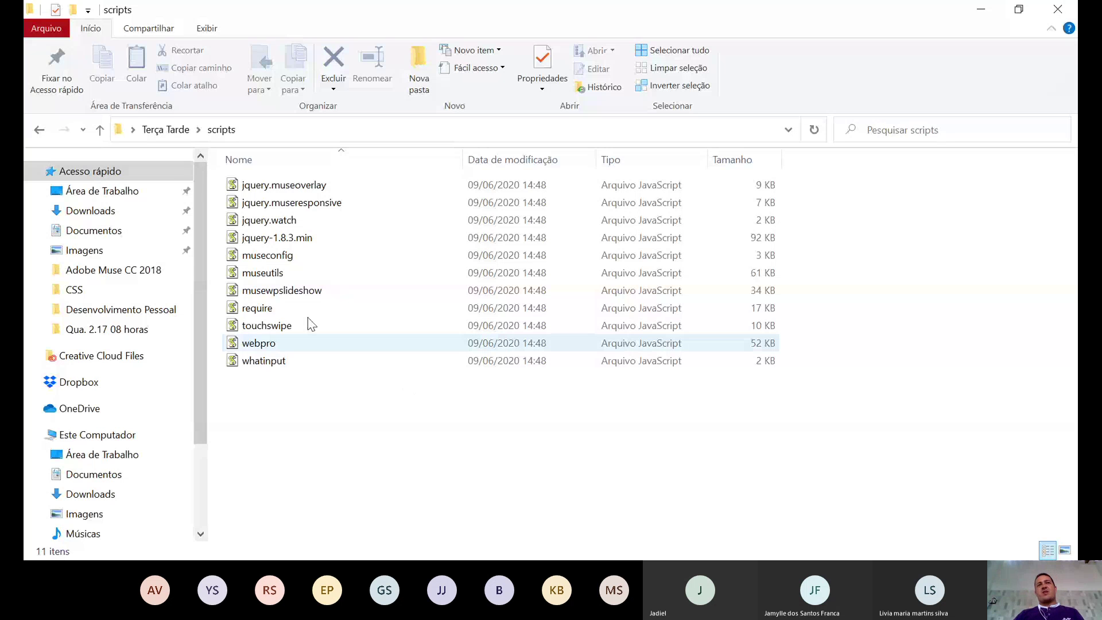
click(100, 131)
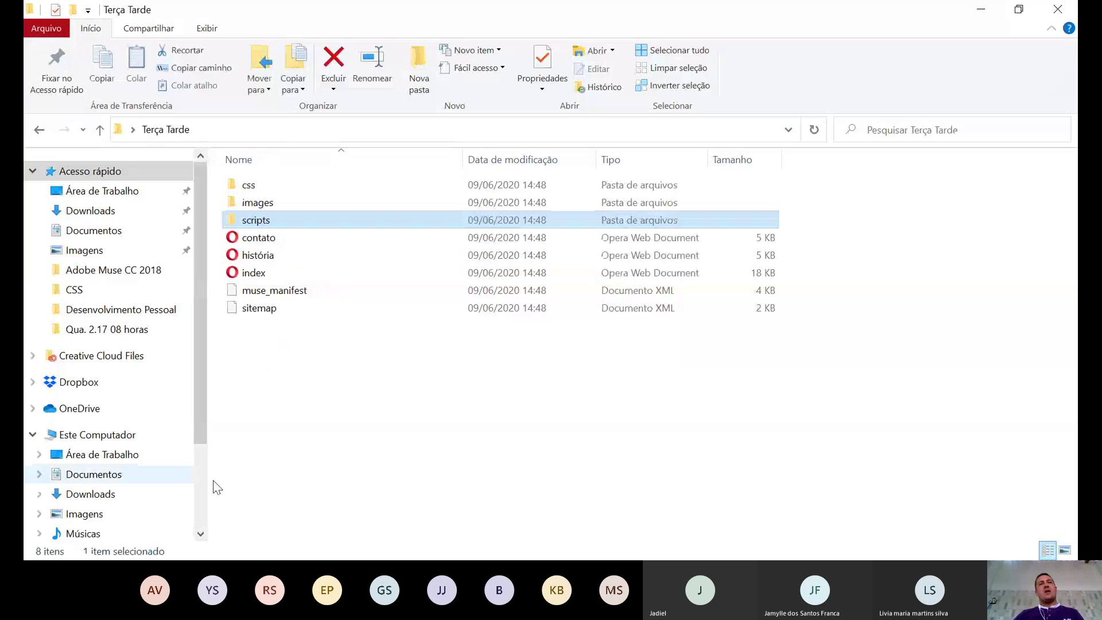
click(265, 256)
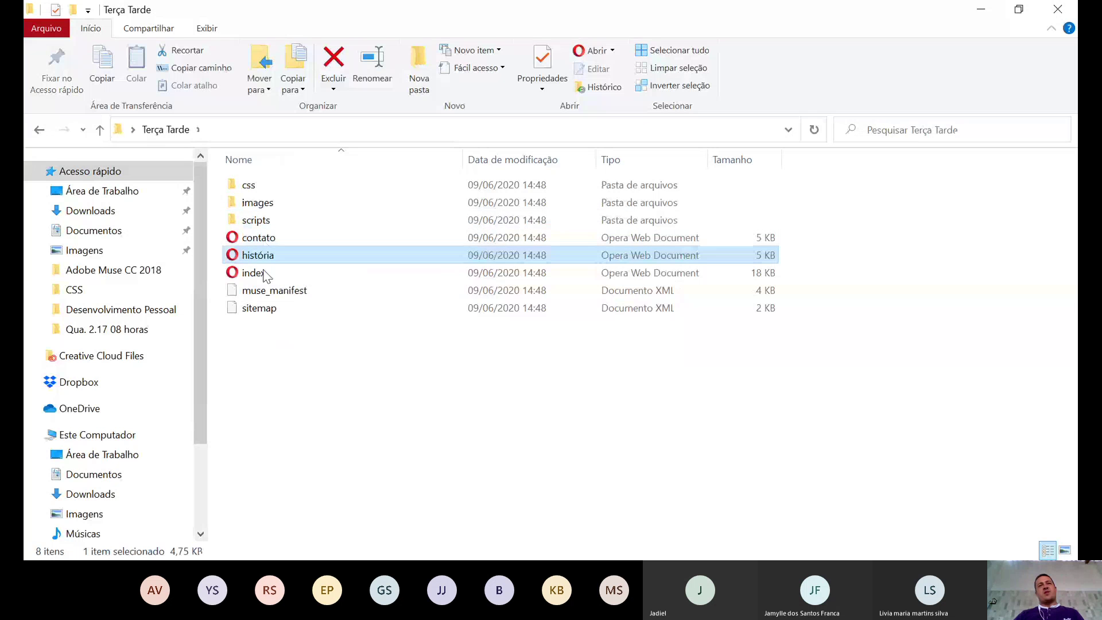
key(Down)
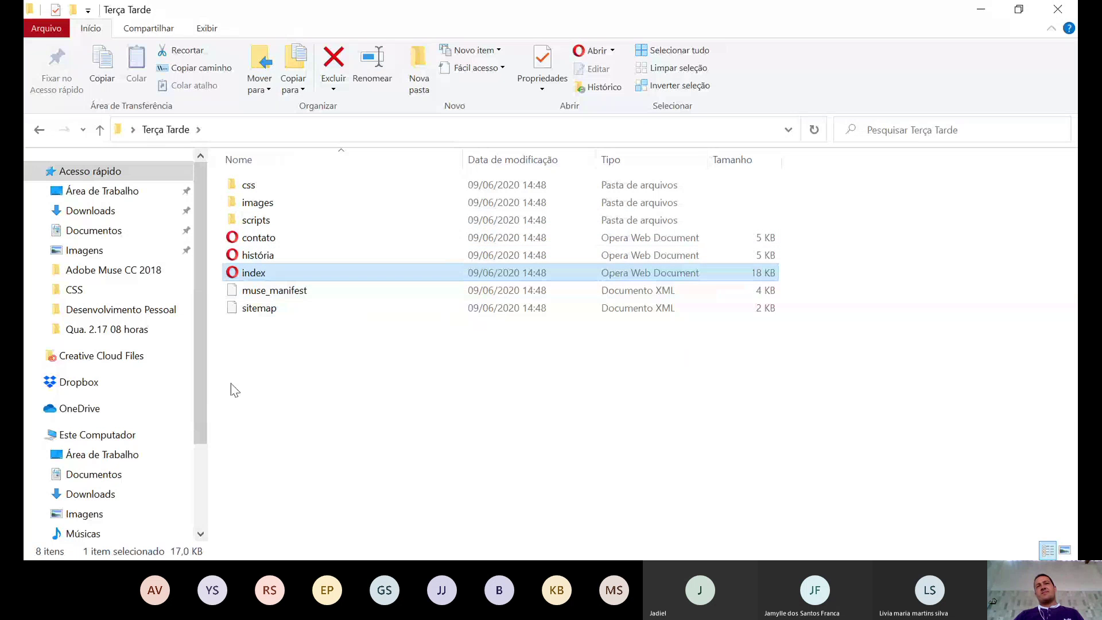
click(253, 309)
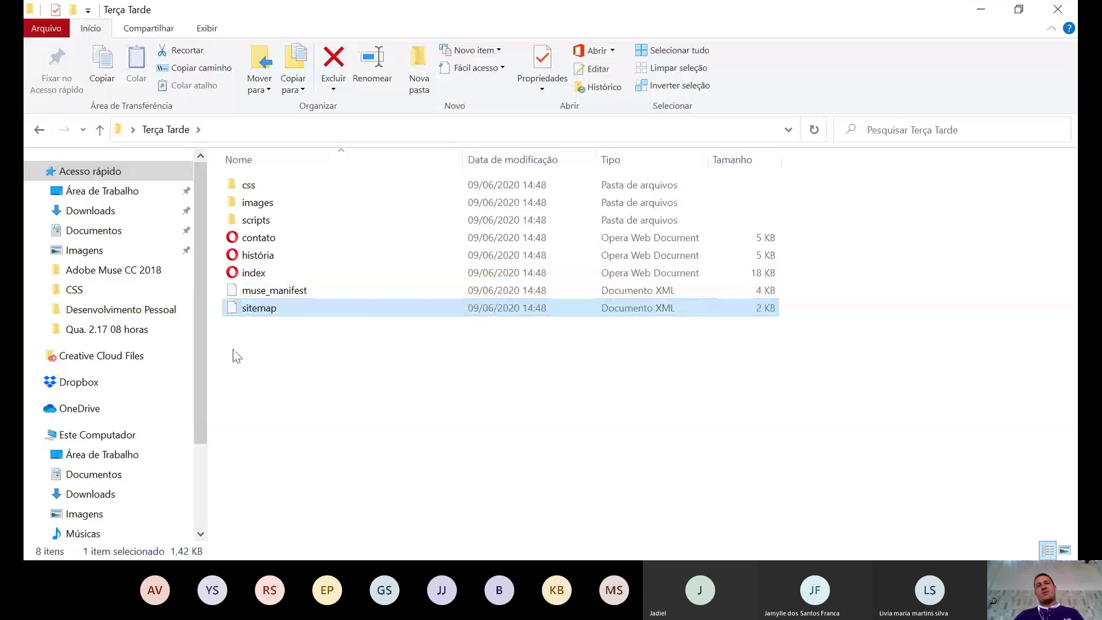
key(Up)
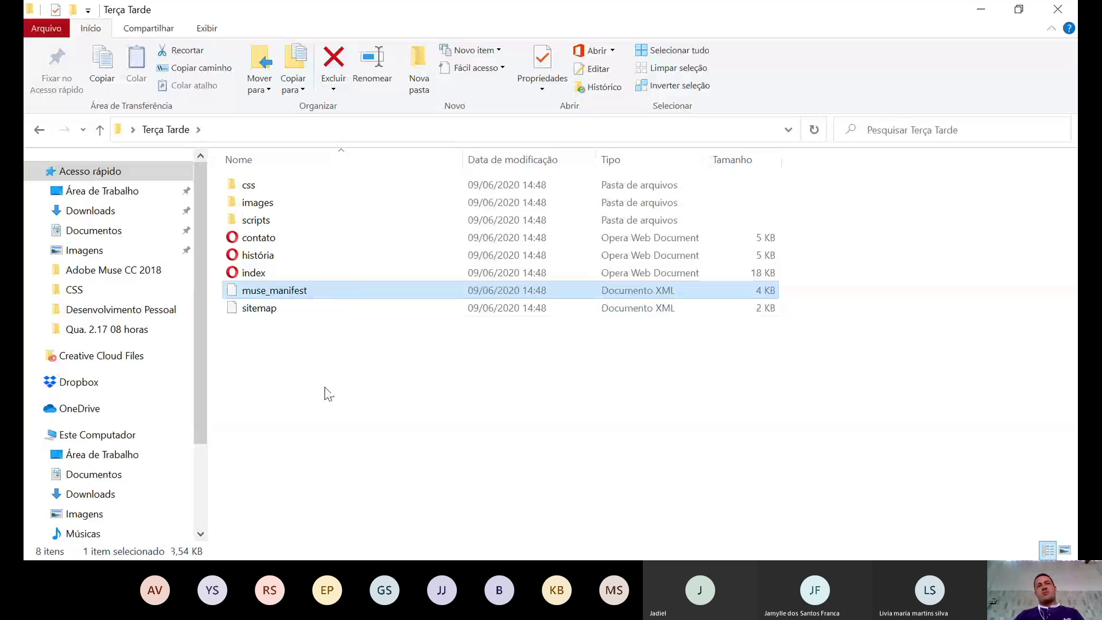
click(322, 359)
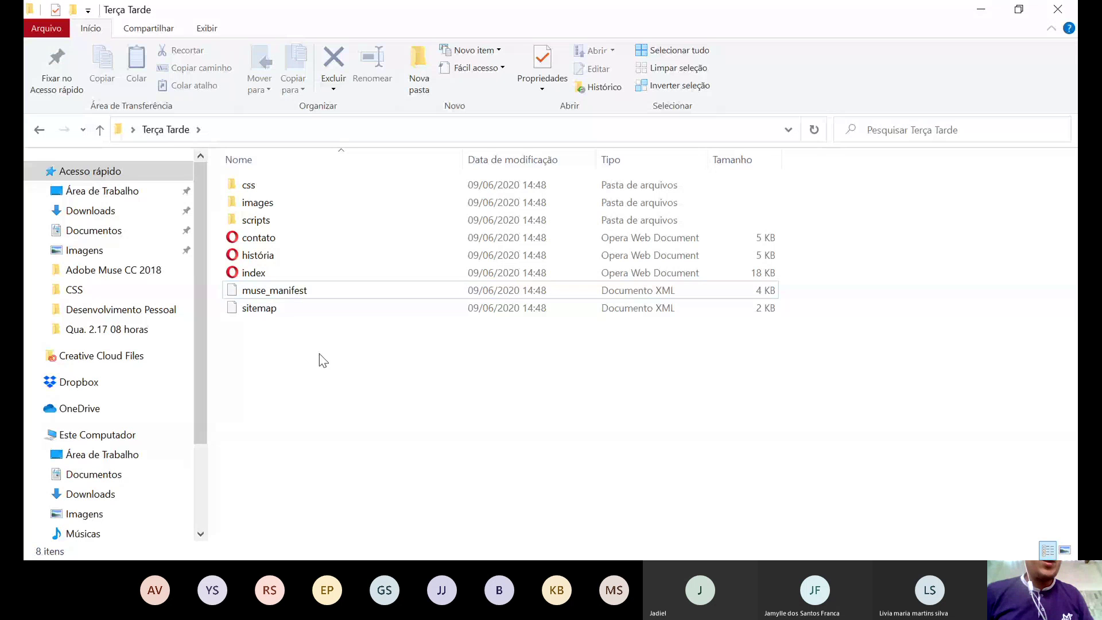
Open the exported index page in Sublime Text and examine its head code down to the stylesheet links.
right_click(254, 282)
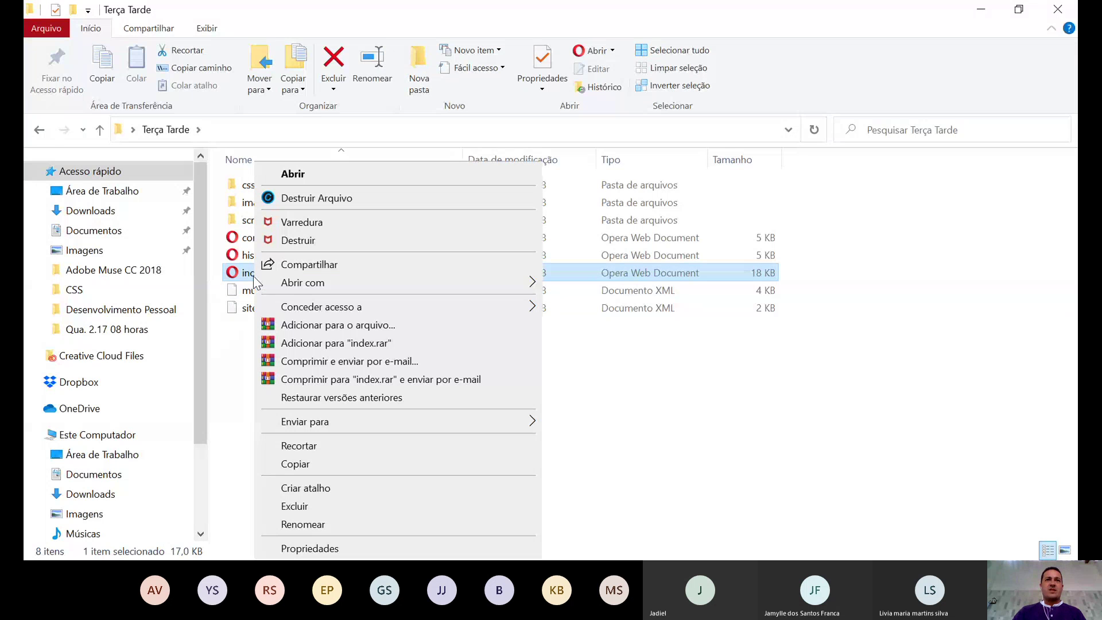
mouse_move(258, 282)
click(570, 339)
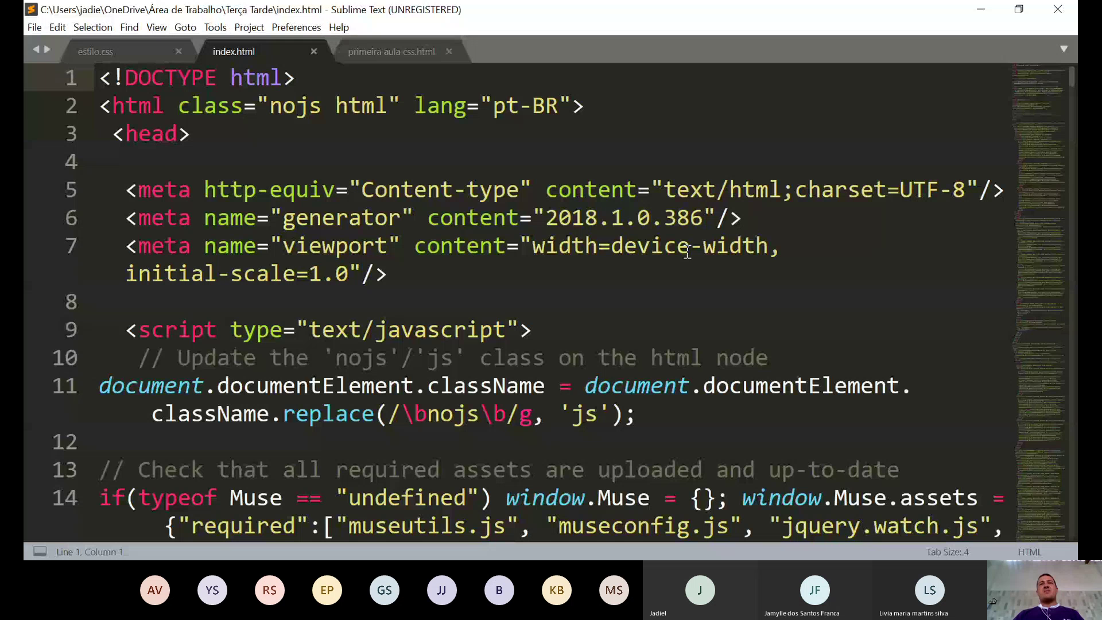
click(733, 118)
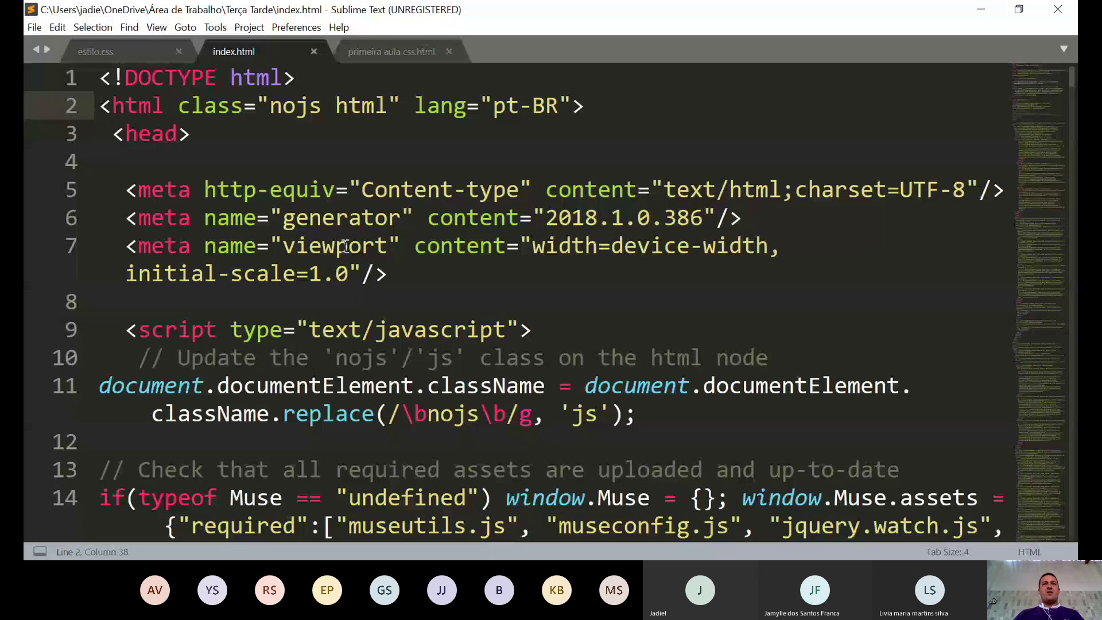
scroll(345, 245, down, 5)
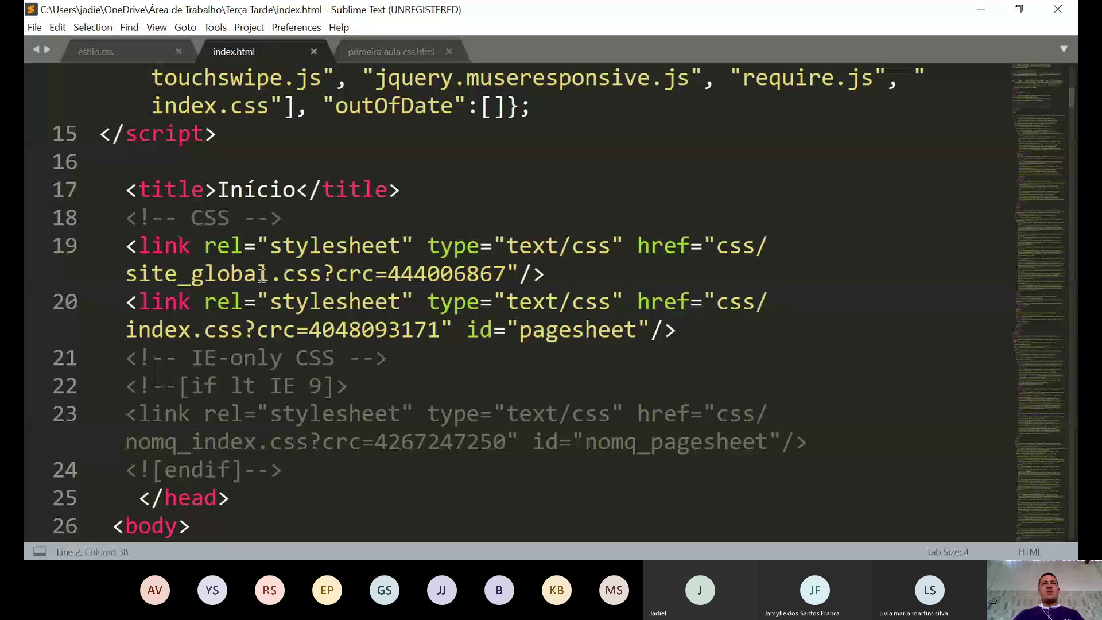
click(168, 273)
scroll(499, 270, down, 1)
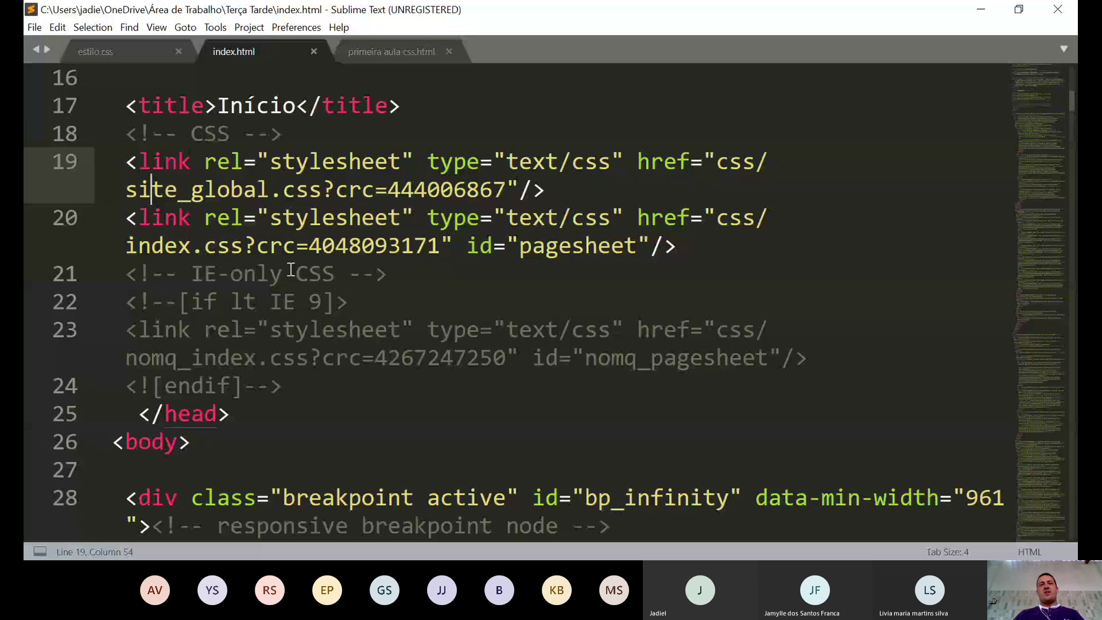
Examine the body markup of index.html, including the navigation links, slideshow images and closing scripts, and return to the start of the file.
scroll(291, 270, down, 20)
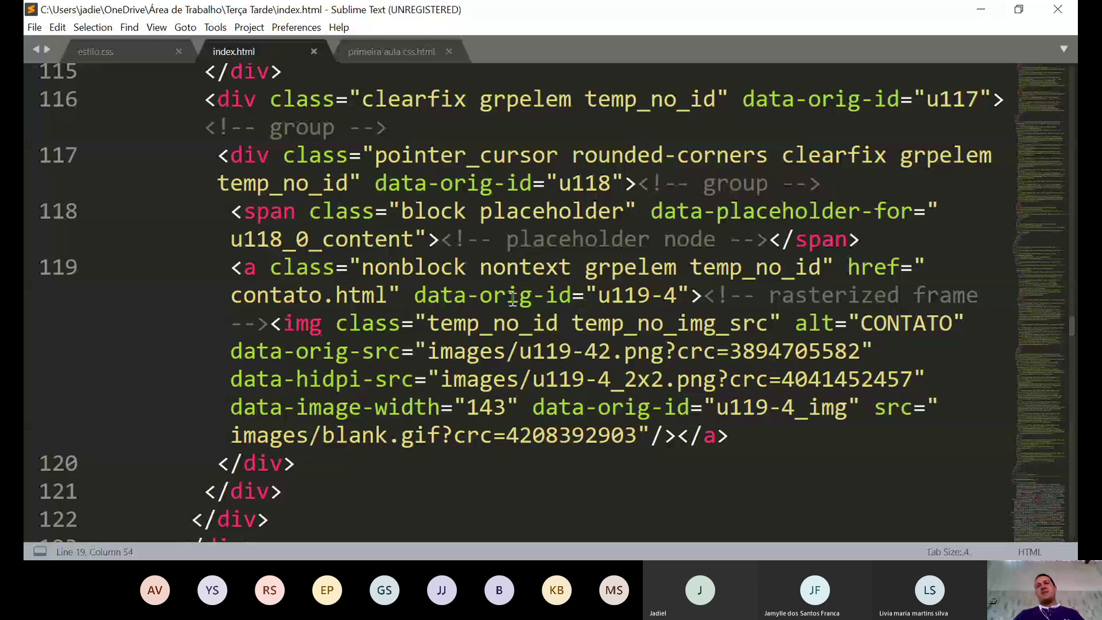
scroll(513, 297, down, 15)
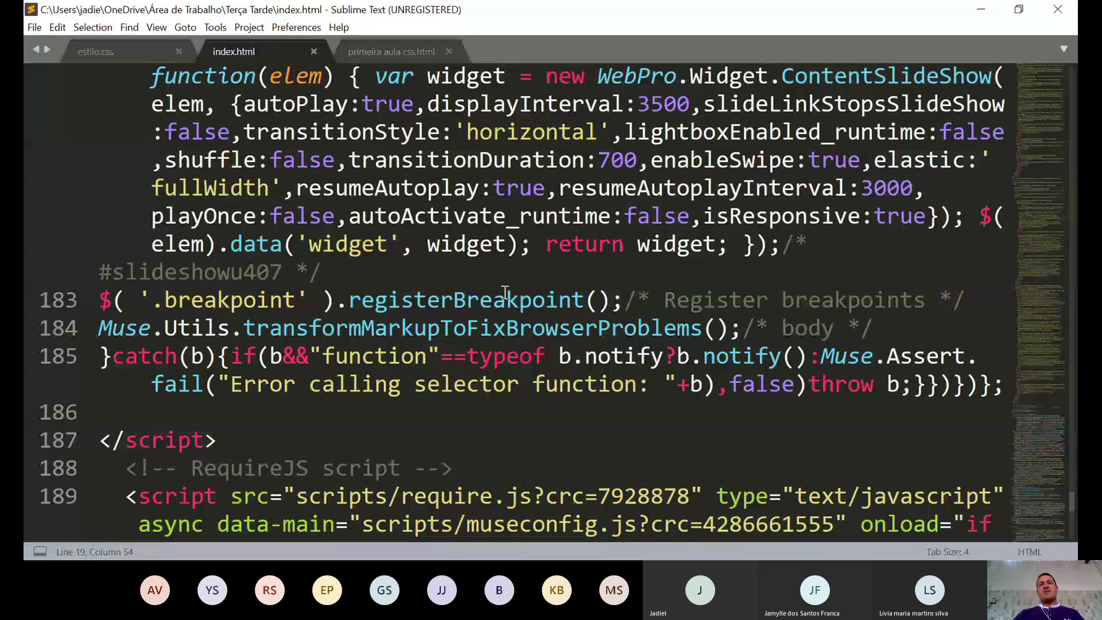
scroll(902, 278, up, 12)
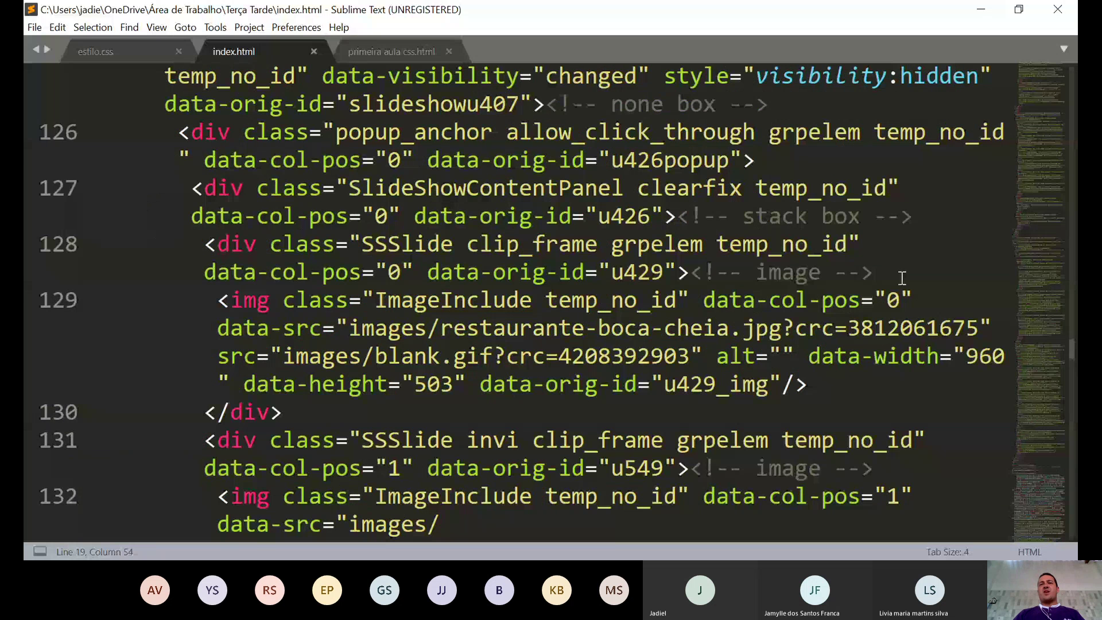
scroll(515, 470, up, 20)
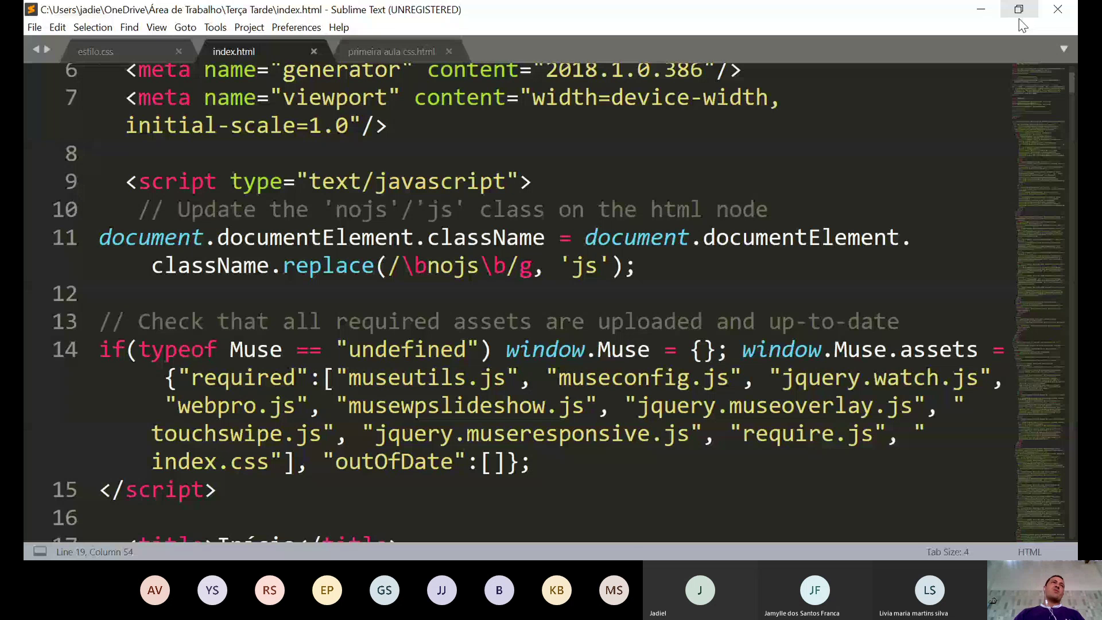
scroll(438, 278, down, 10)
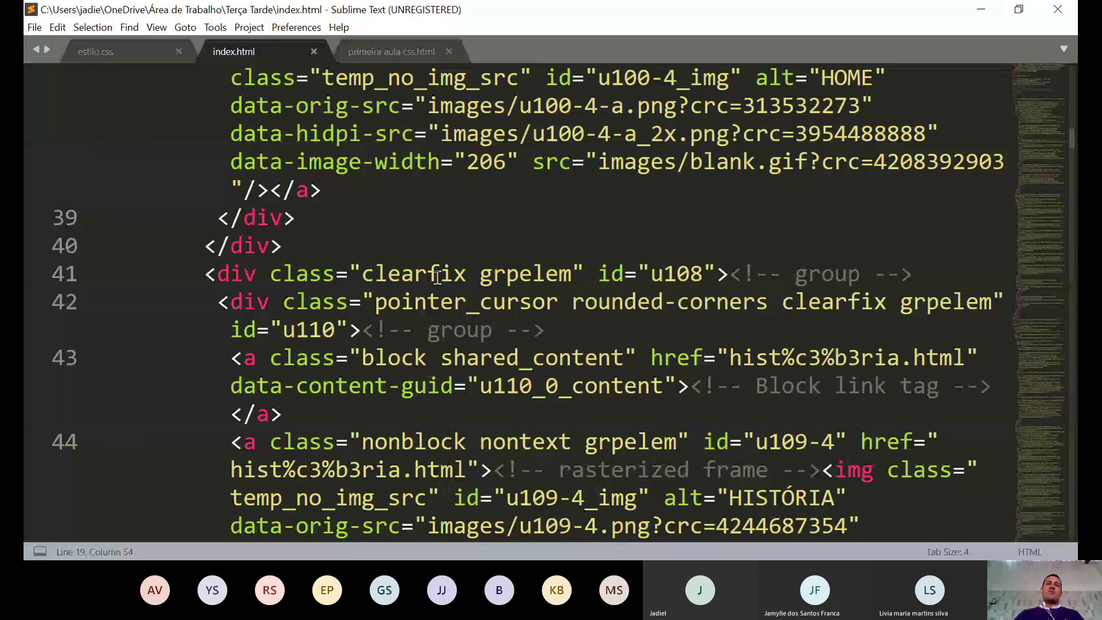
scroll(550, 317, up, 10)
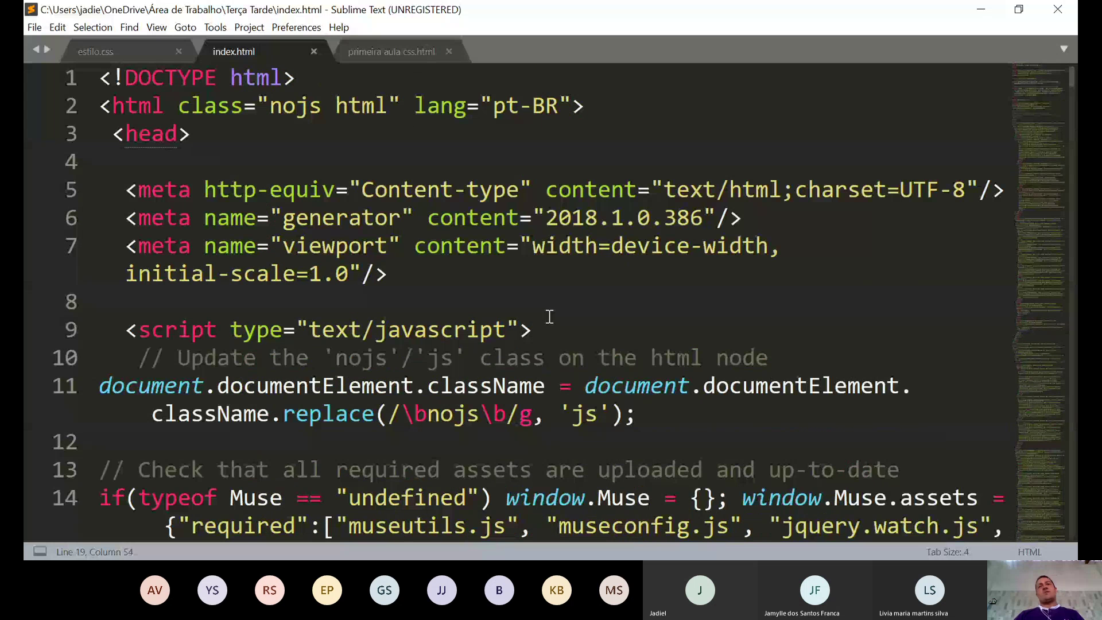